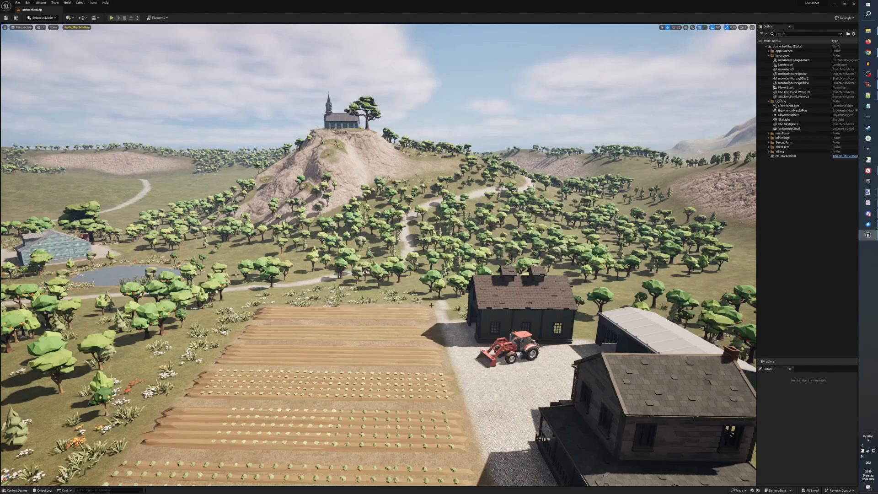
Delete the instanced foliage actor that covers the whole landscape with trees and plants.
right_click_drag(431, 305, 519, 306)
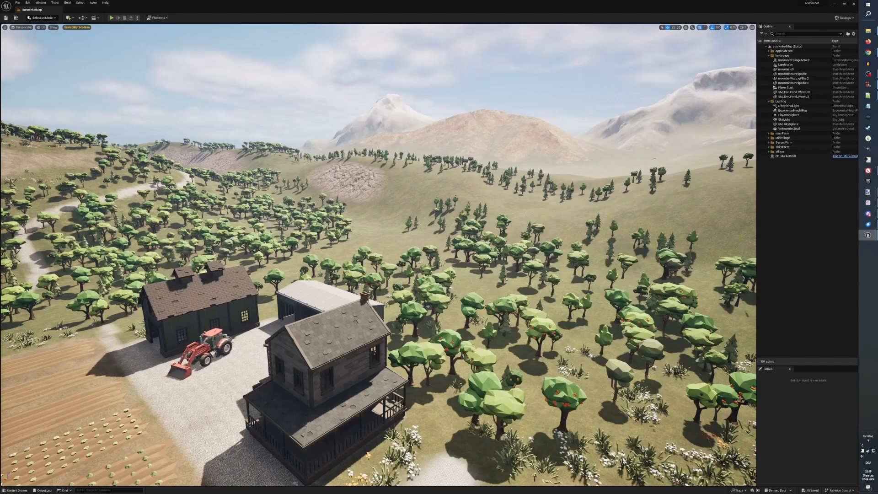
left_click(431, 305)
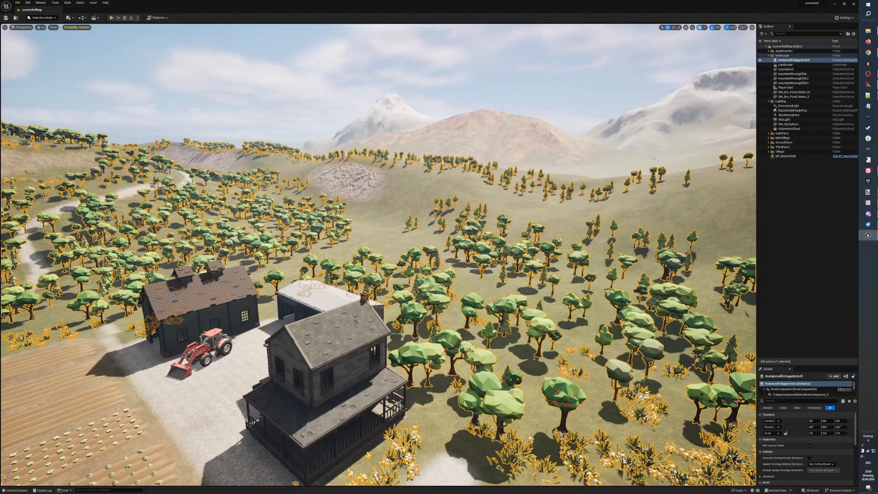
key("Delete")
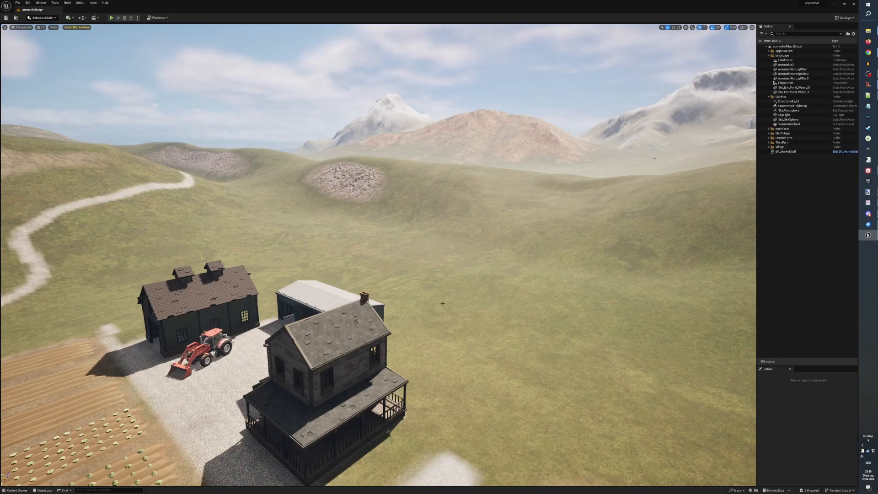
Delete the large tree beside the hilltop church and the one beside the blue-grey building near the pond.
right_click_drag(443, 303, 320, 310)
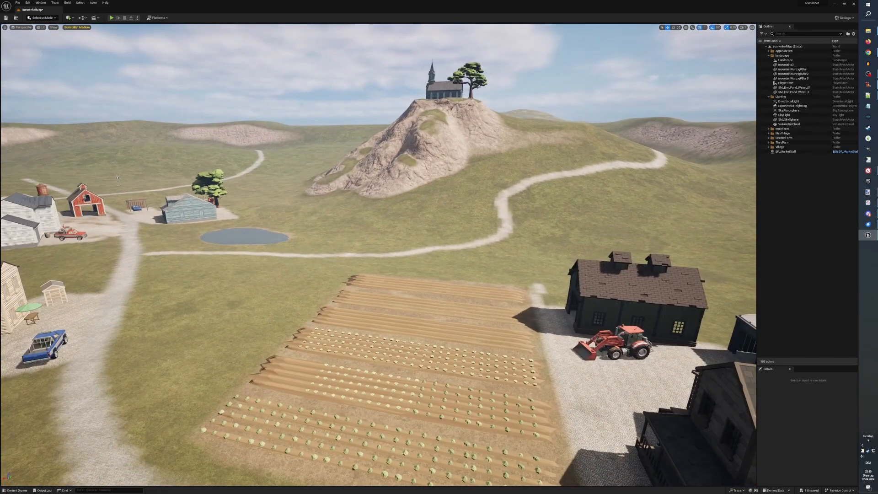
left_click(470, 81)
key("Delete")
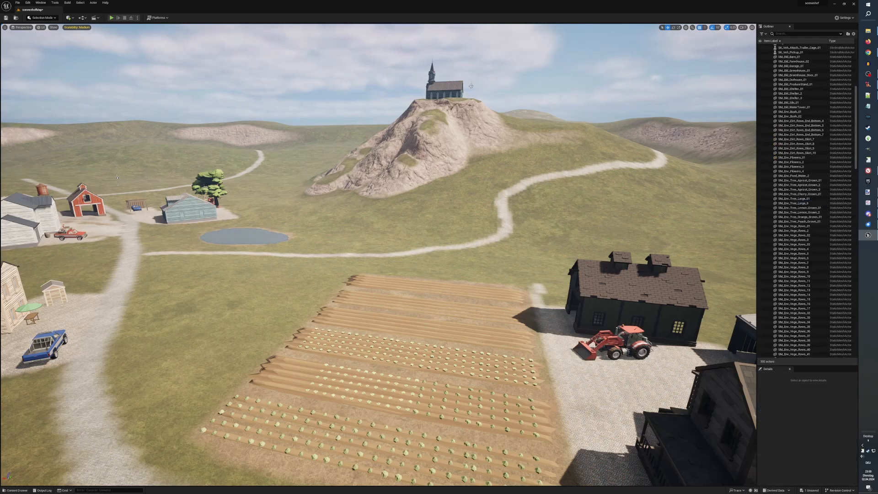
left_click(210, 183)
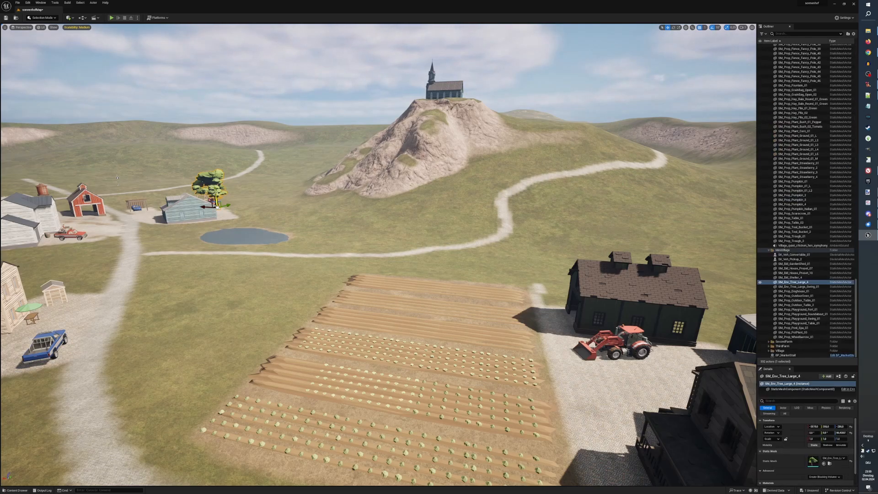
key("Delete")
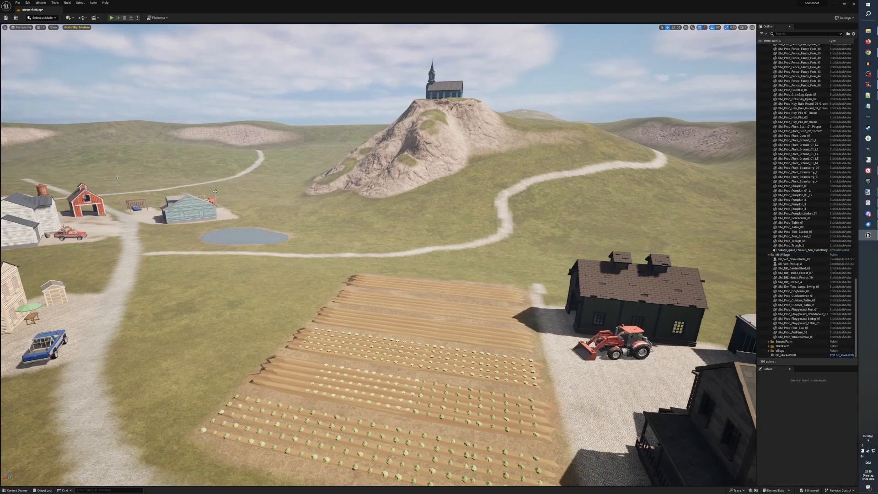
Delete the large tree and the small tree behind the open shelter and garage on the main farm.
right_click_drag(228, 275, 37, 286)
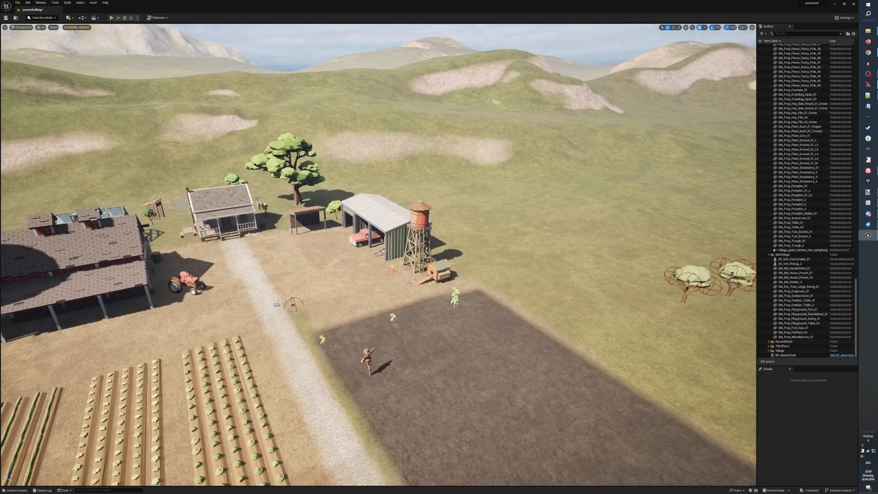
left_click(288, 172)
key("Delete")
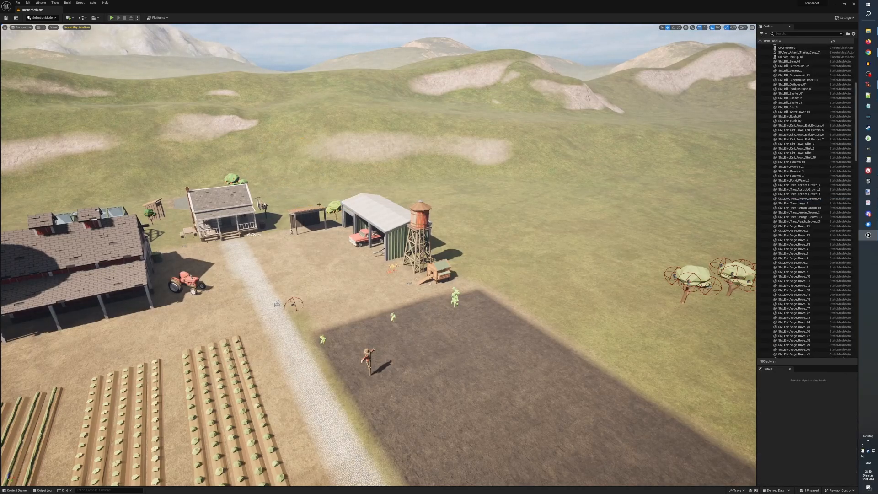
left_click(334, 205)
key("Delete")
Delete the small tree beside the outhouse and the one behind the white farmhouse.
right_click_drag(334, 205, 262, 211)
key("a")
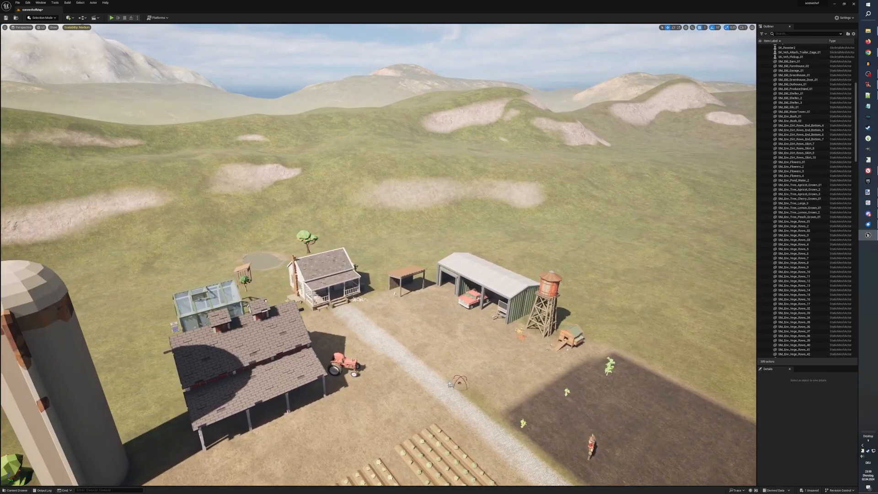
left_click(245, 281)
key("Delete")
left_click(305, 235)
key("Delete")
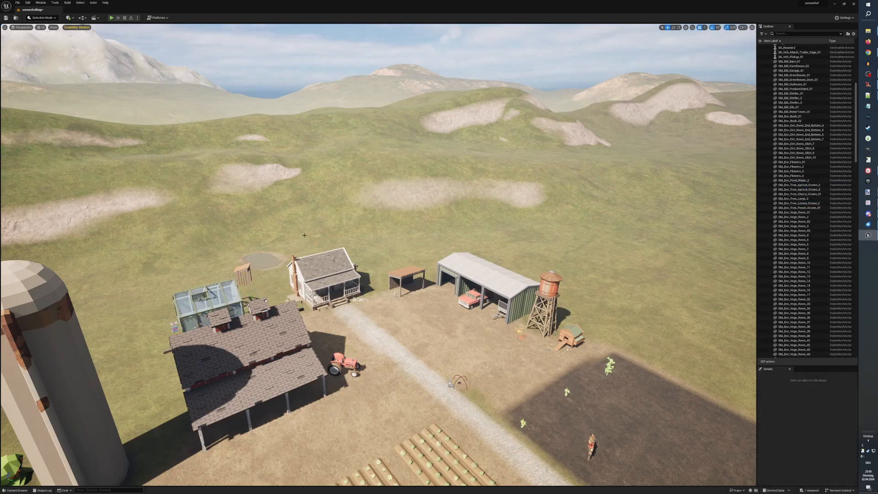
Delete the large tree beside the distant village.
right_click_drag(379, 254, 474, 255)
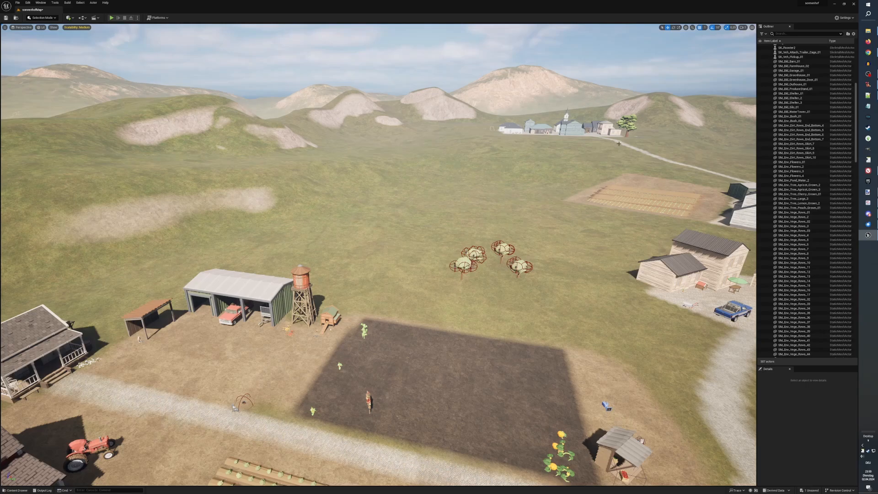
left_click(628, 130)
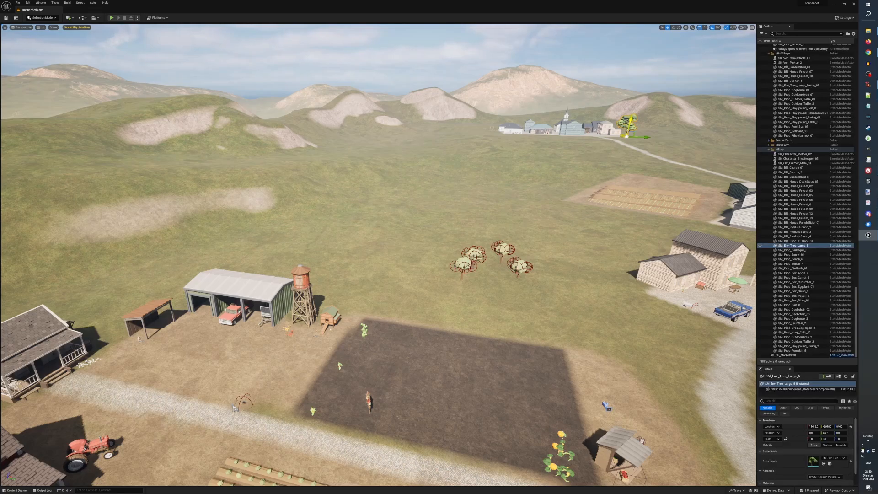
key("Delete")
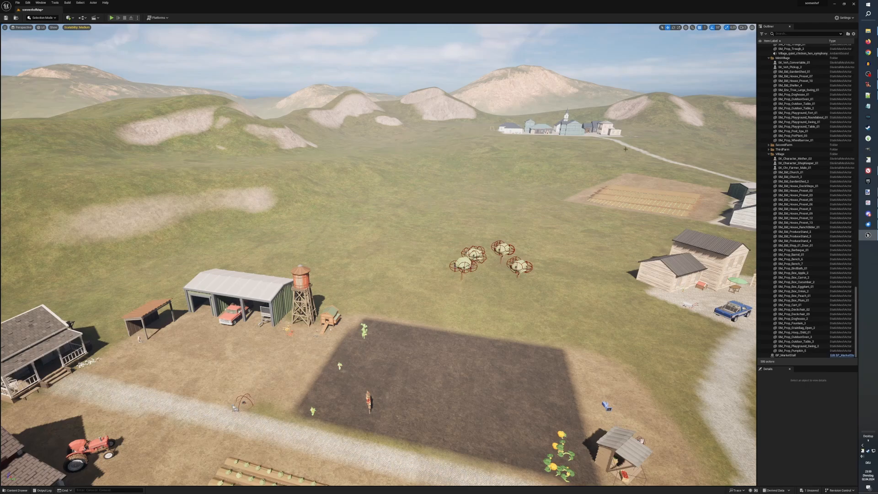
Switch the editor to Foliage mode and narrow the foliage settings area.
right_click_drag(533, 334, 530, 330)
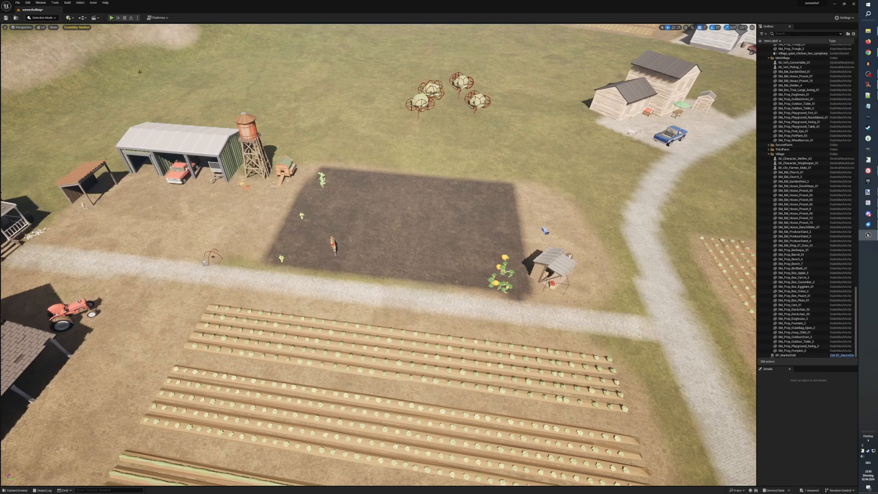
left_click(43, 18)
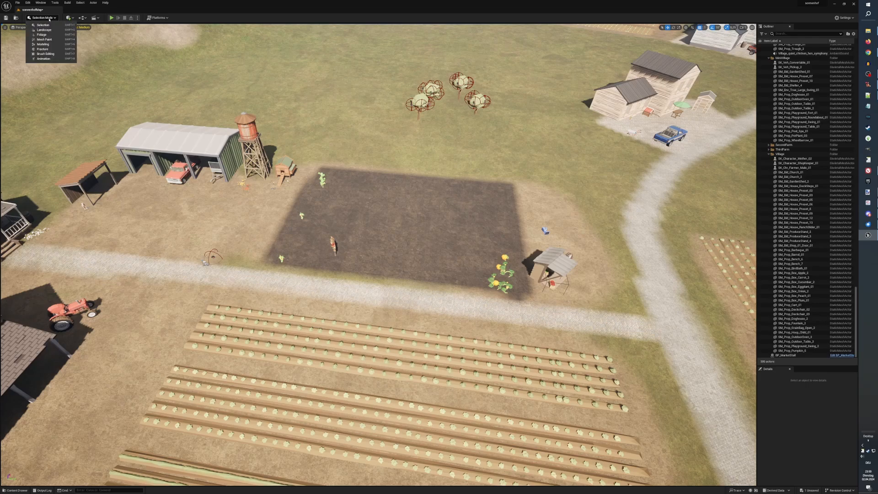
left_click(48, 35)
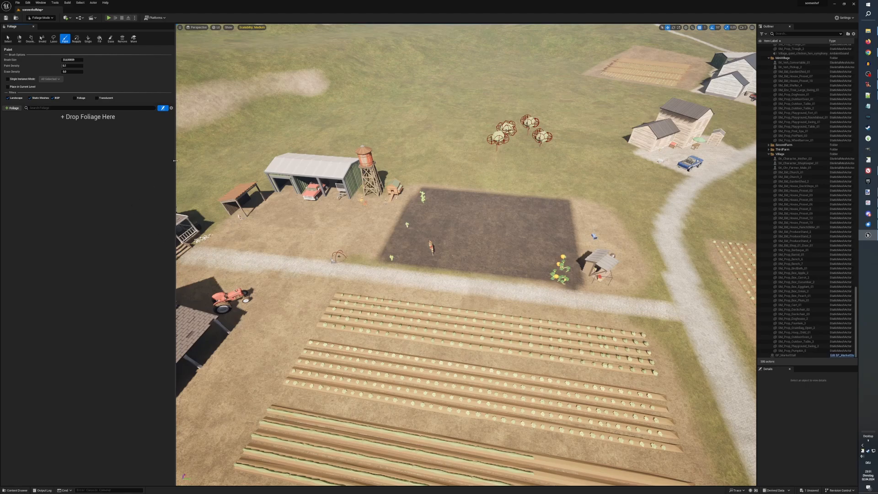
left_click_drag(175, 160, 121, 166)
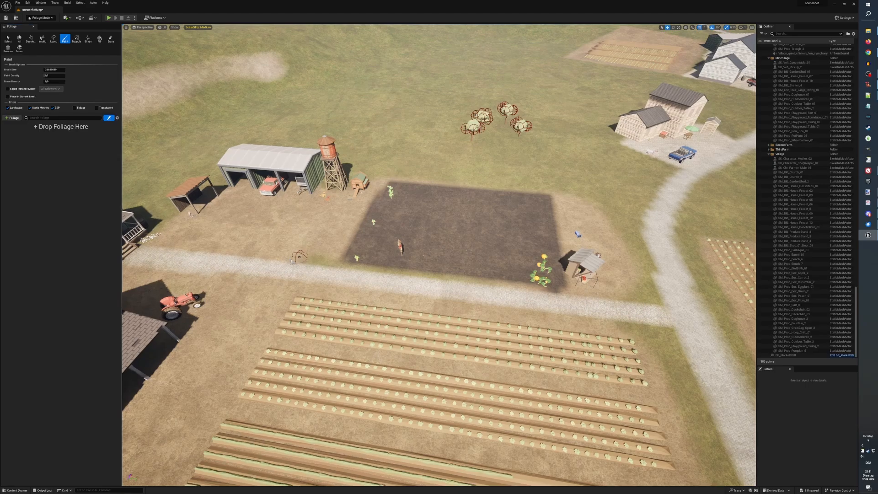
Return the editor to Selection mode with the two fenced animal pens in view.
right_click_drag(354, 255, 265, 206)
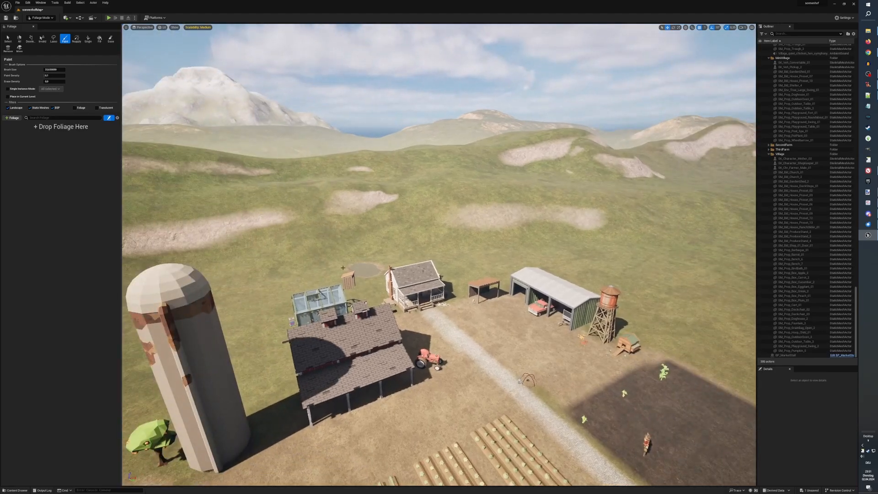
right_click_drag(339, 276, 292, 274)
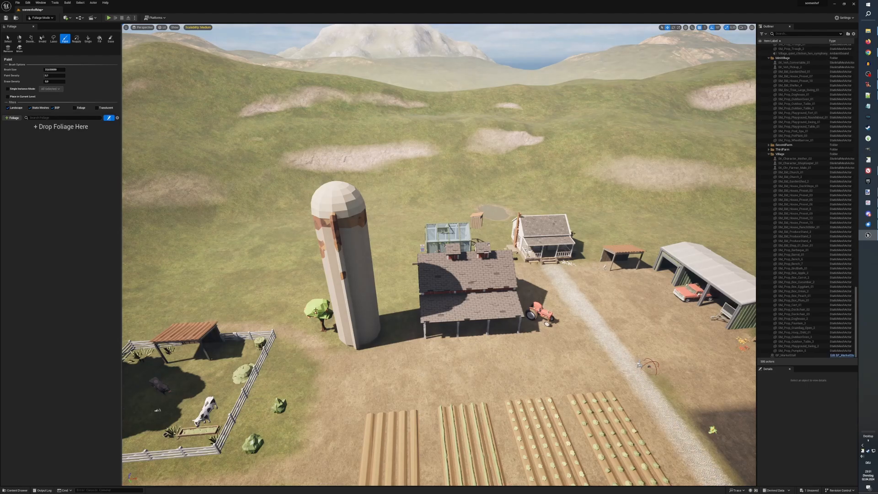
right_click_drag(439, 255, 324, 256)
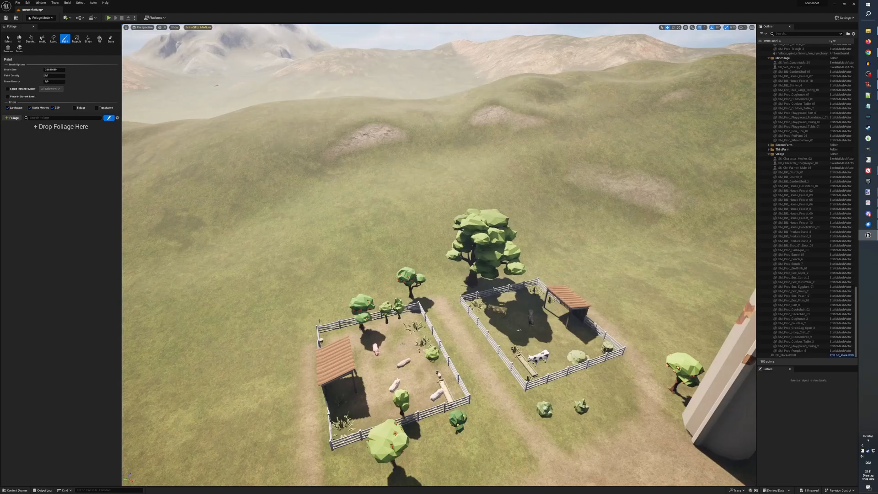
left_click(52, 19)
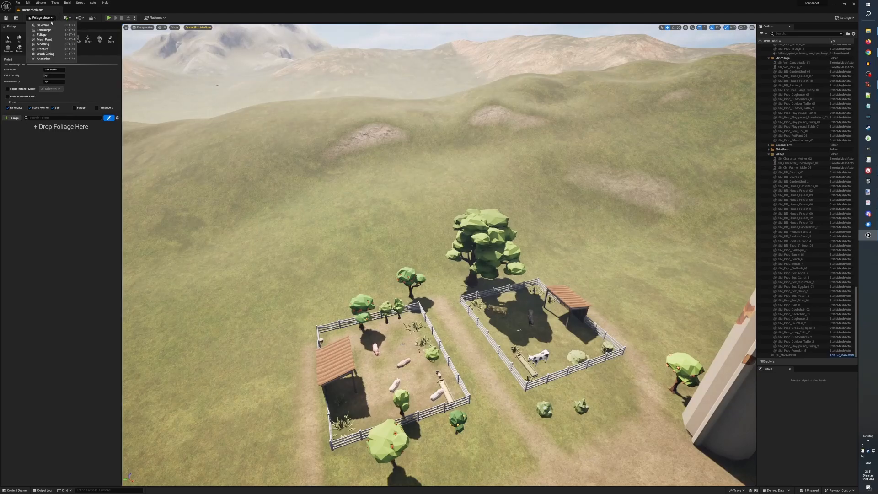
left_click(43, 26)
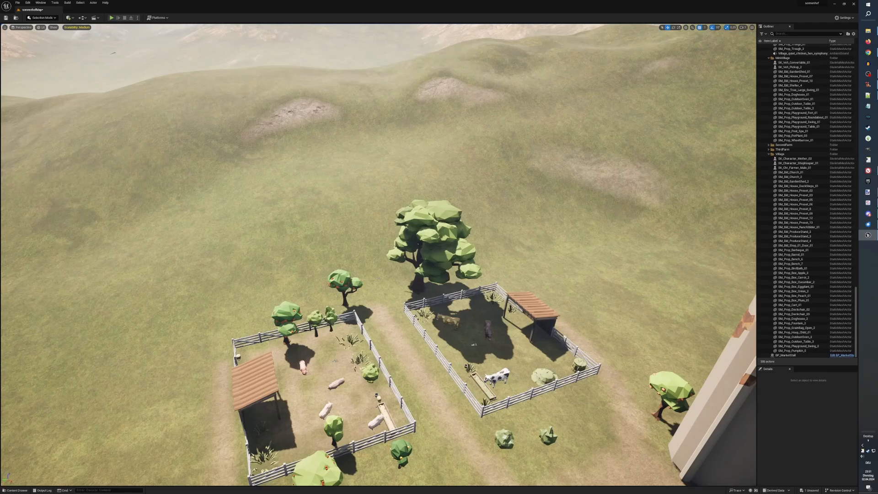
Delete the trees around and inside the two animal pens, the two bushes in front, and the tree beside the silo.
left_click(418, 244)
left_click(343, 281, "ctrl")
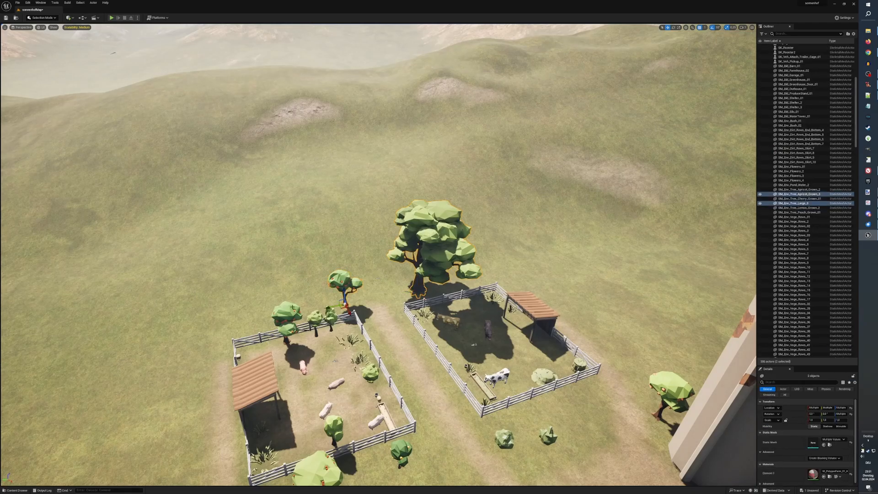
left_click(286, 316, "ctrl")
left_click(316, 318, "ctrl")
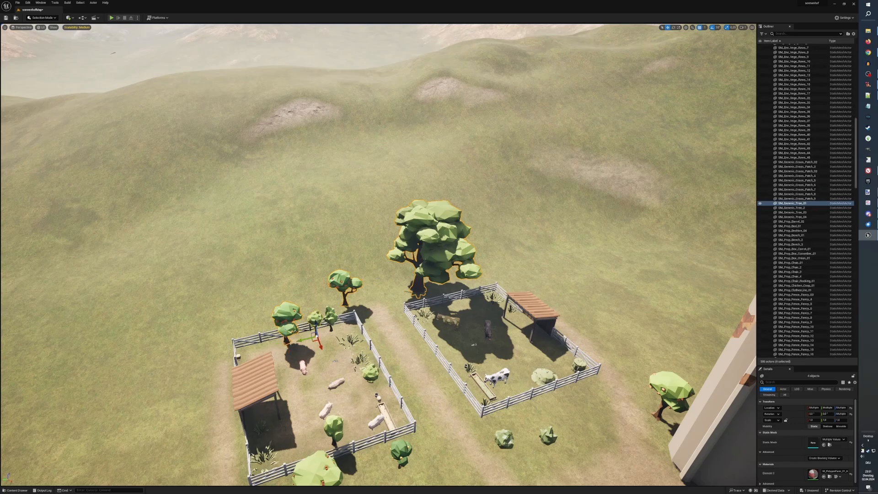
left_click(331, 317, "ctrl")
left_click(322, 462, "ctrl")
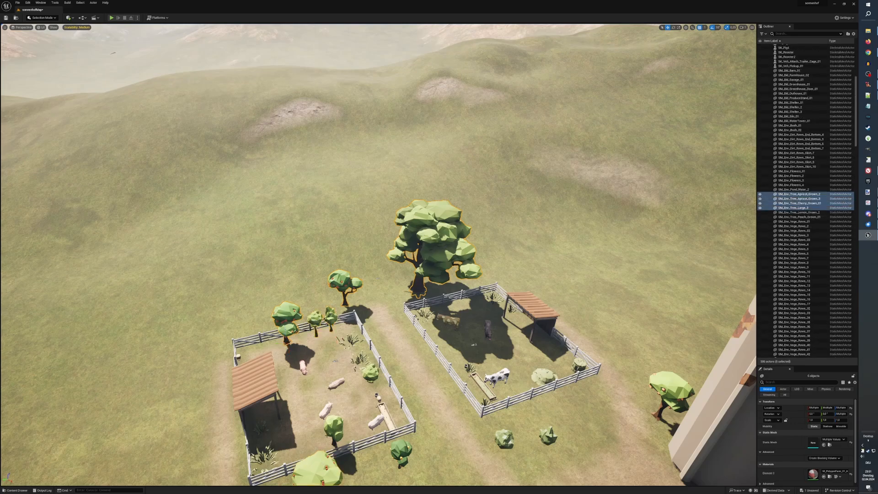
left_click(337, 427, "ctrl")
left_click(371, 374, "ctrl")
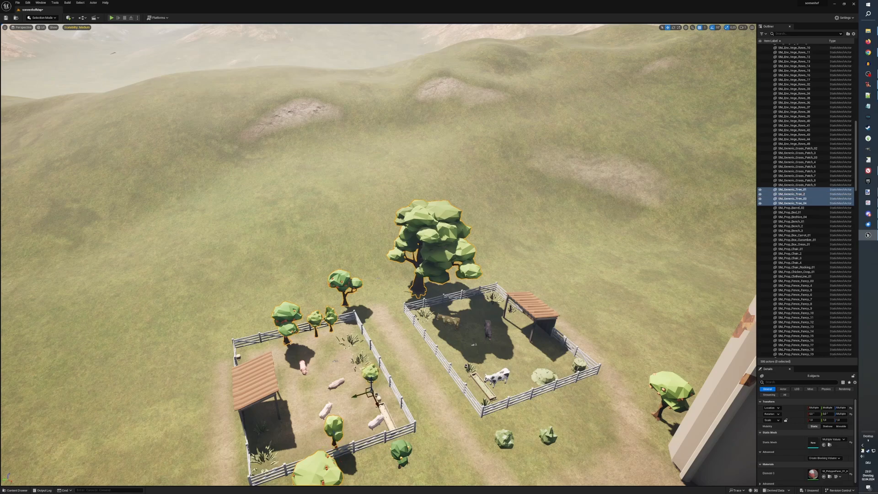
left_click(400, 451, "ctrl")
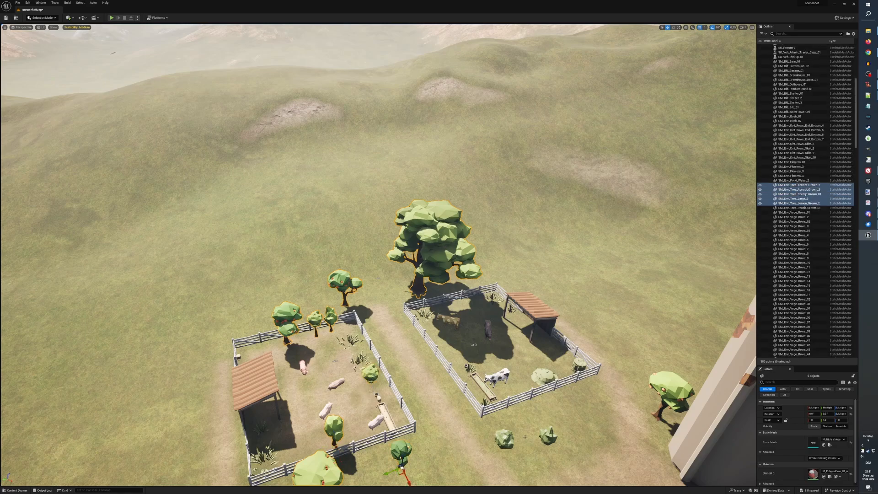
left_click(504, 438, "ctrl")
left_click(548, 436, "ctrl")
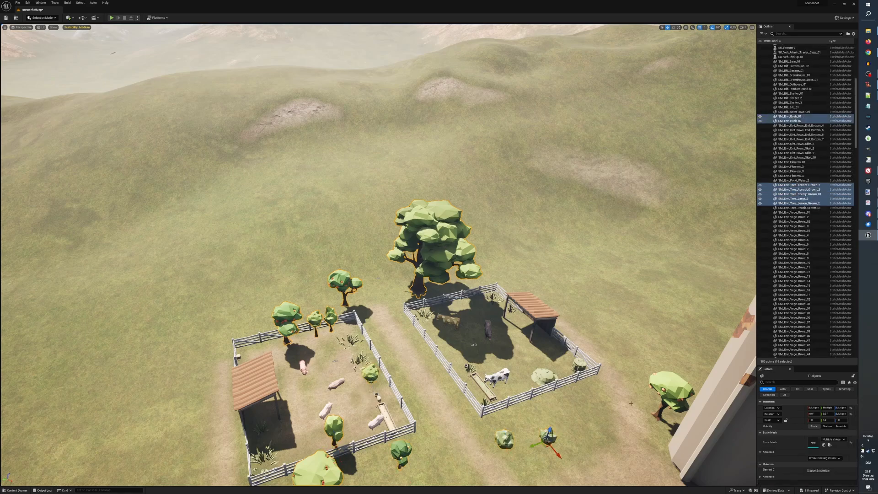
left_click(672, 387, "ctrl")
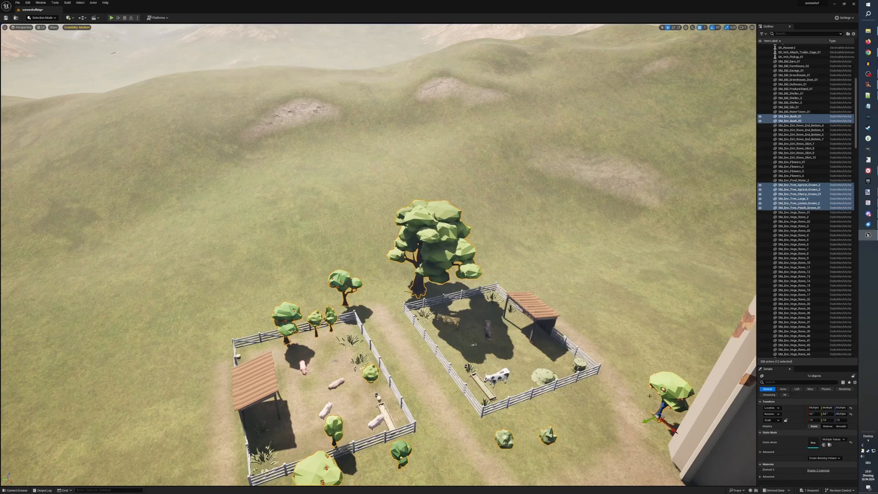
key("Delete")
Make the content drawer slightly taller and put the editor into Foliage mode over the farm fields.
right_click_drag(574, 314, 805, 277)
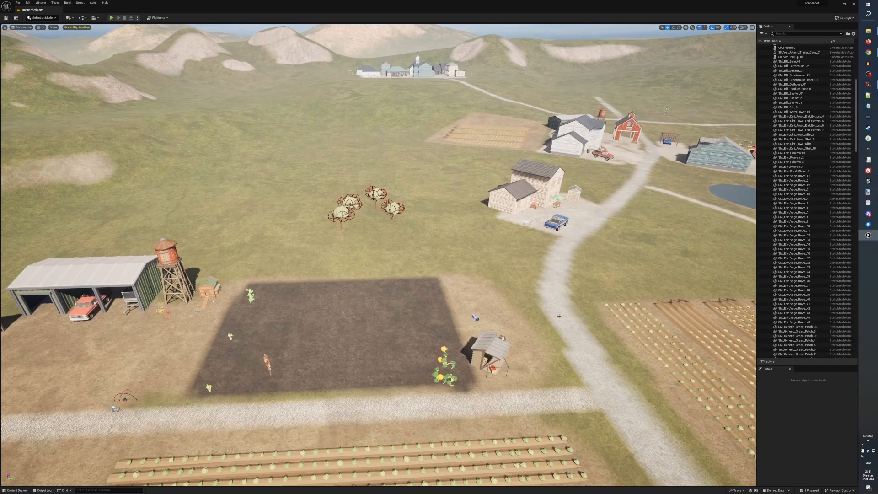
key("ctrl+space")
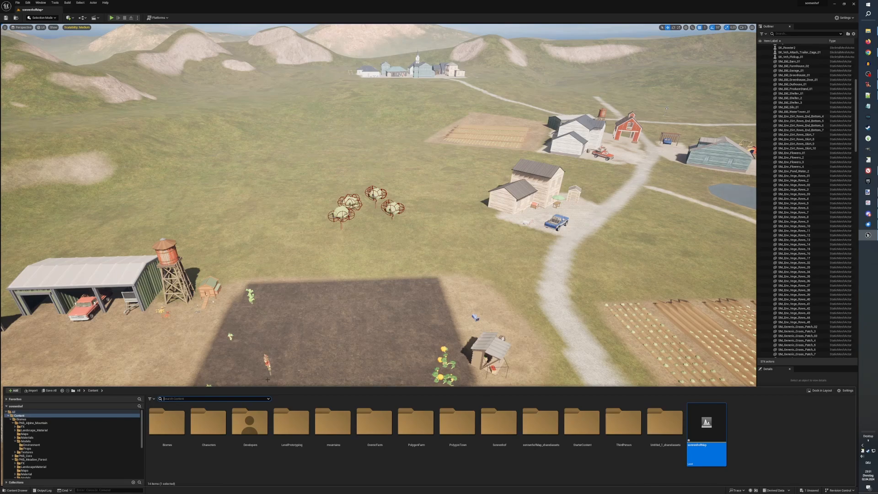
left_click_drag(267, 387, 268, 380)
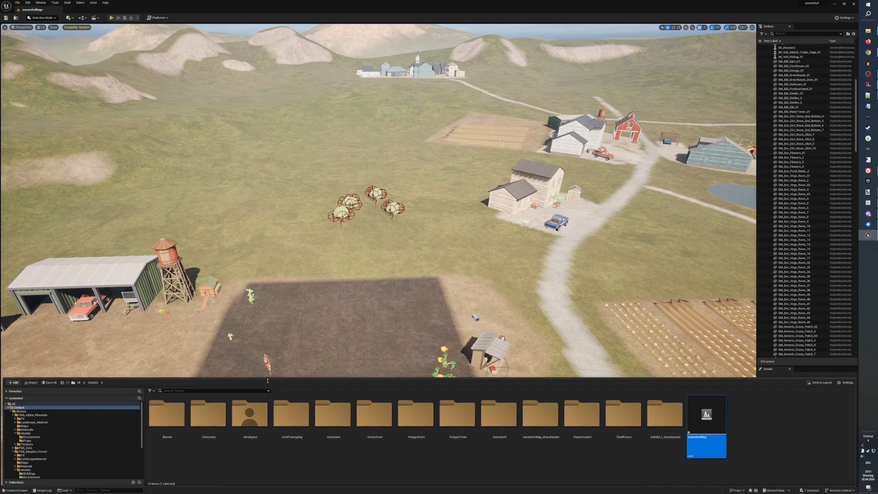
left_click(54, 18)
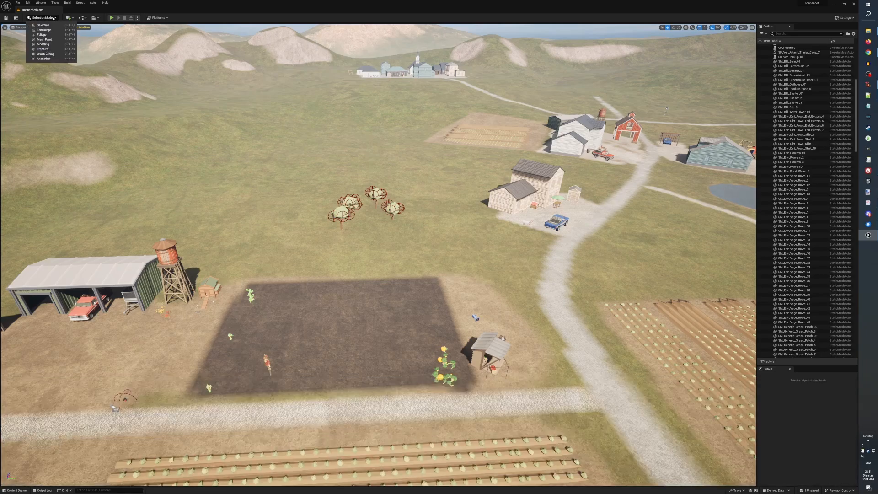
left_click(45, 35)
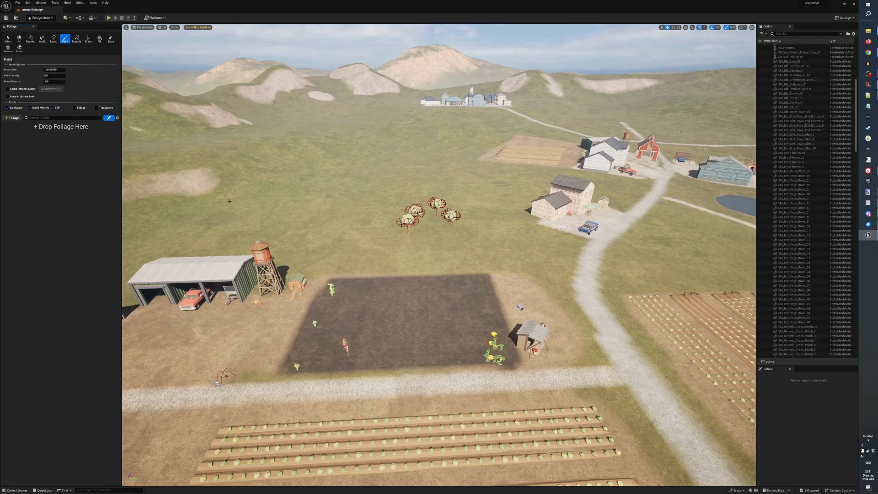
Enlarge the content drawer and add the Alpine Mountain meshes Bush_01, Bush_02, Bush_01_Alt and Bush_02_Alt to the foliage palette.
key("ctrl+space")
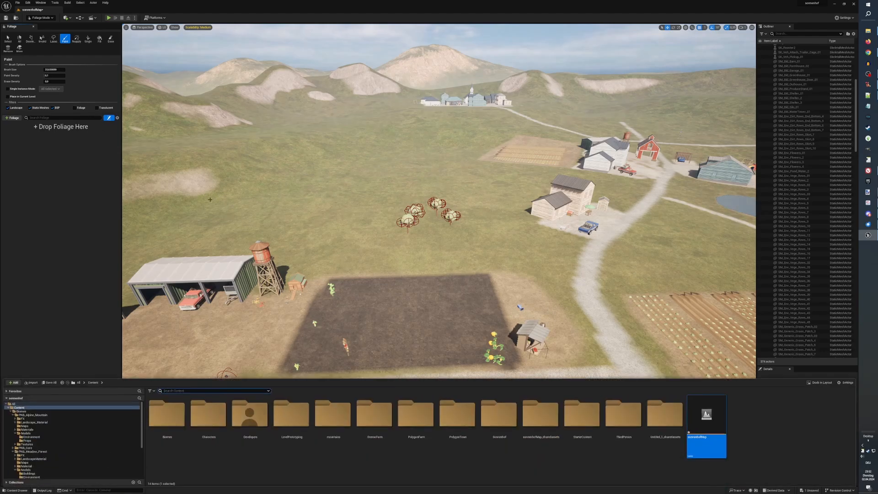
left_click(40, 437)
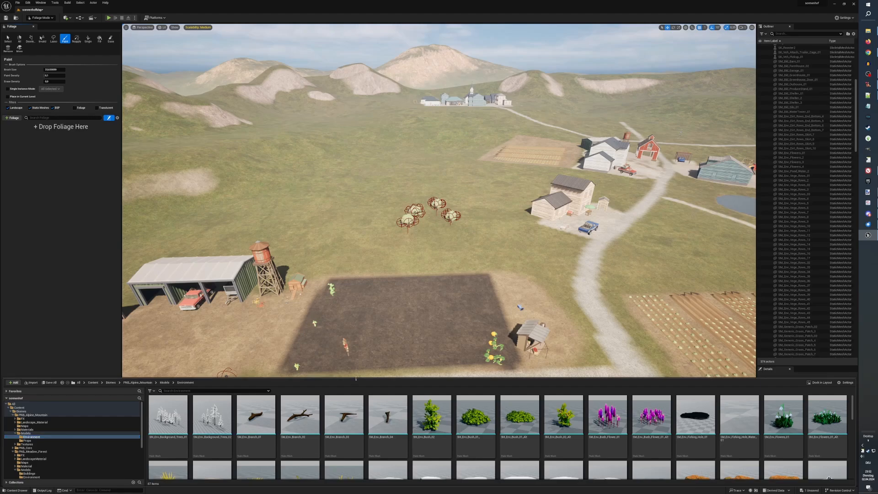
left_click_drag(354, 378, 364, 283)
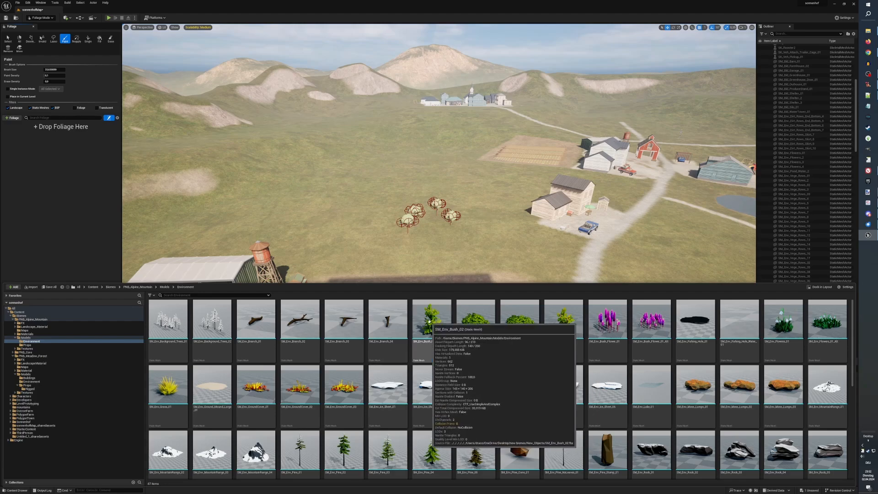
left_click(444, 330)
left_click(474, 327, "ctrl")
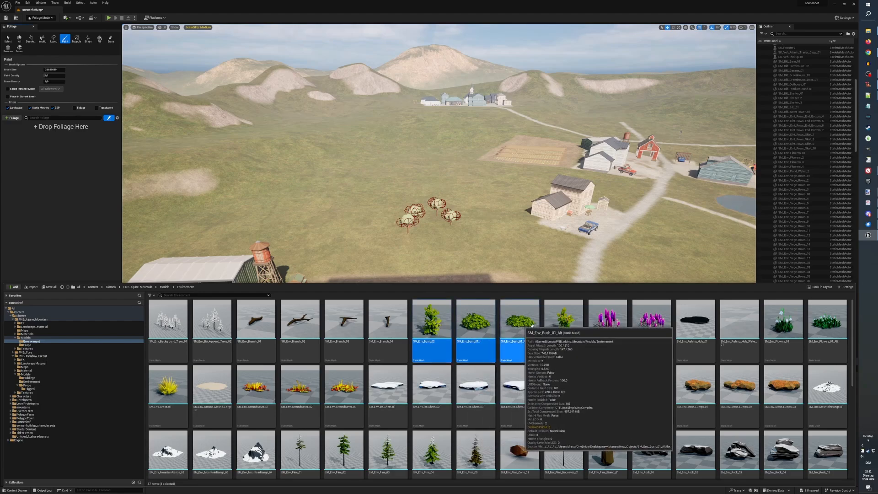
left_click(513, 323, "ctrl")
left_click(572, 326, "ctrl")
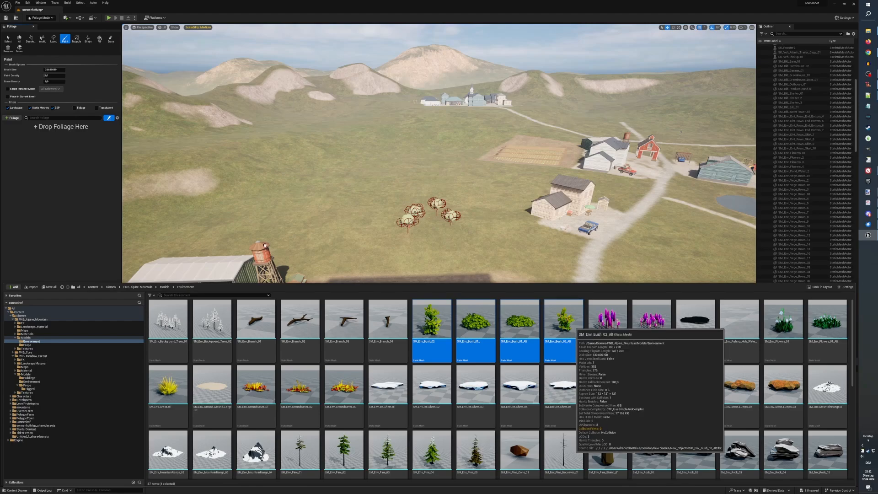
left_click_drag(572, 326, 69, 135)
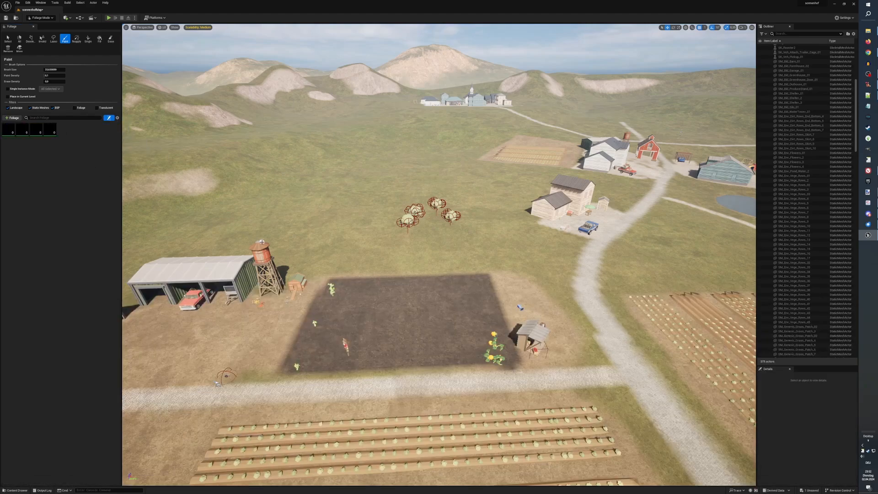
Add the four Alpine Mountain pine meshes Pine_02 through Pine_05 to the foliage palette.
key("ctrl+space")
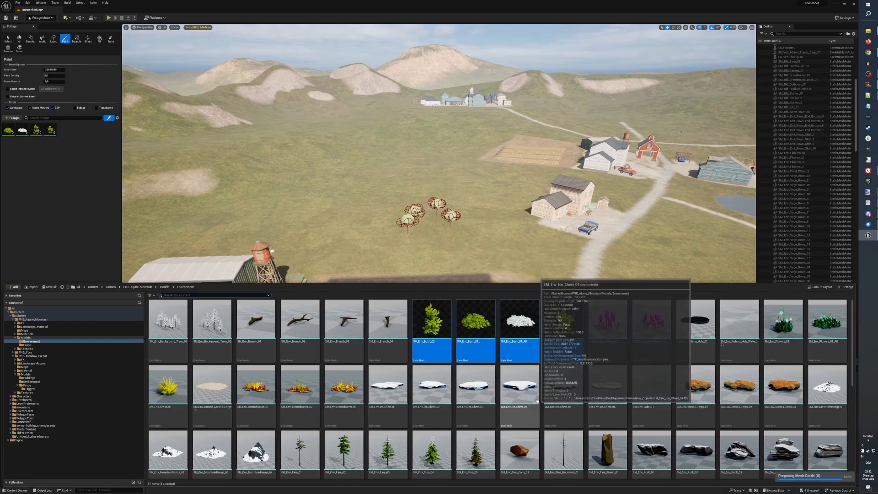
scroll(503, 412, "down", 2)
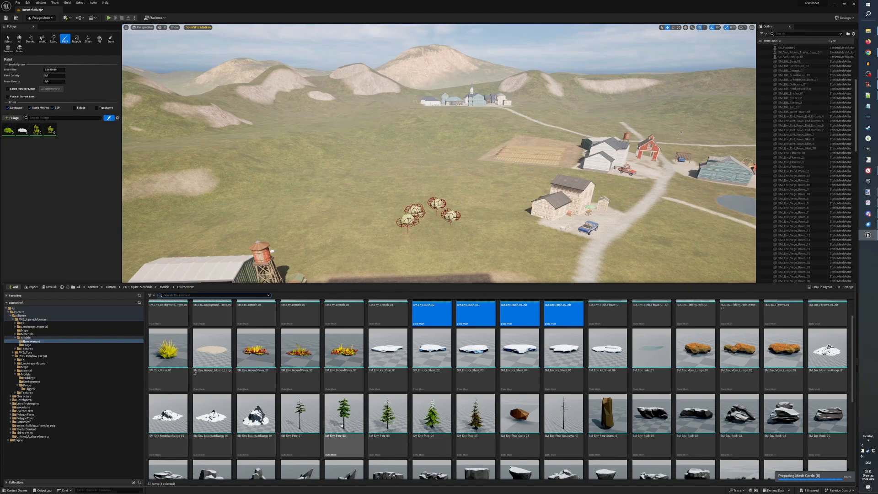
left_click(344, 414)
left_click(471, 419, "shift")
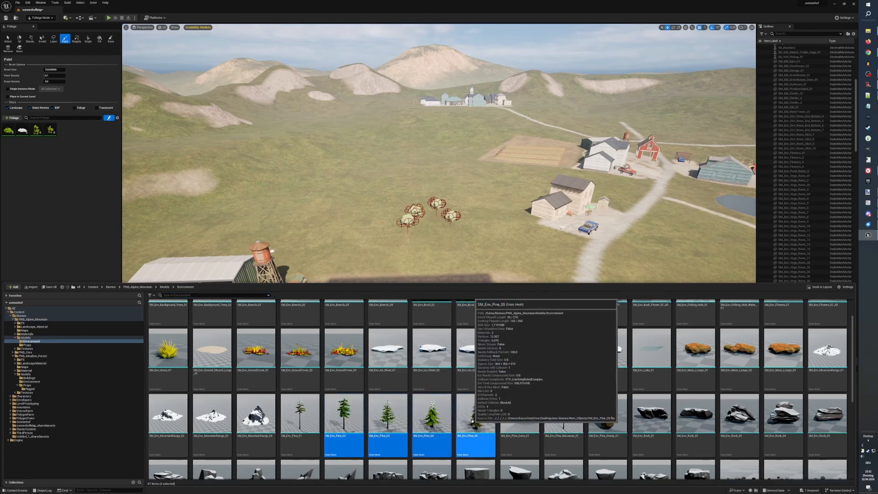
left_click_drag(106, 199, 63, 166)
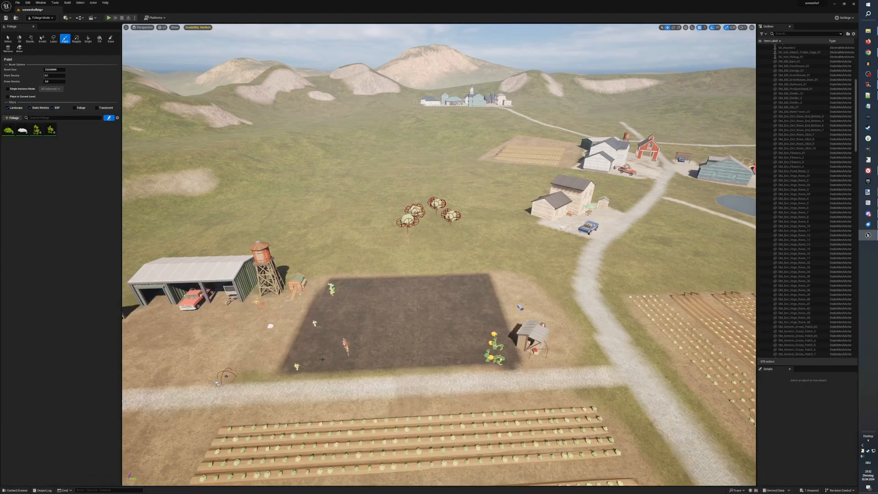
key("ctrl+space")
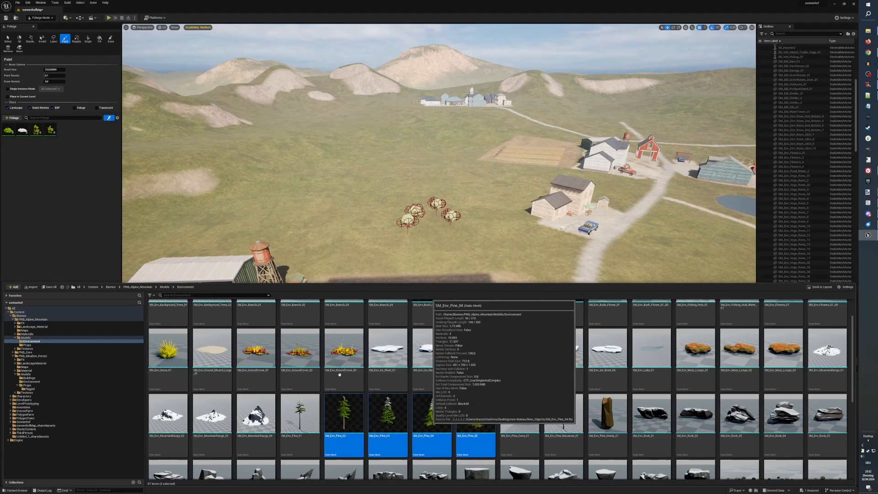
left_click_drag(430, 421, 59, 128)
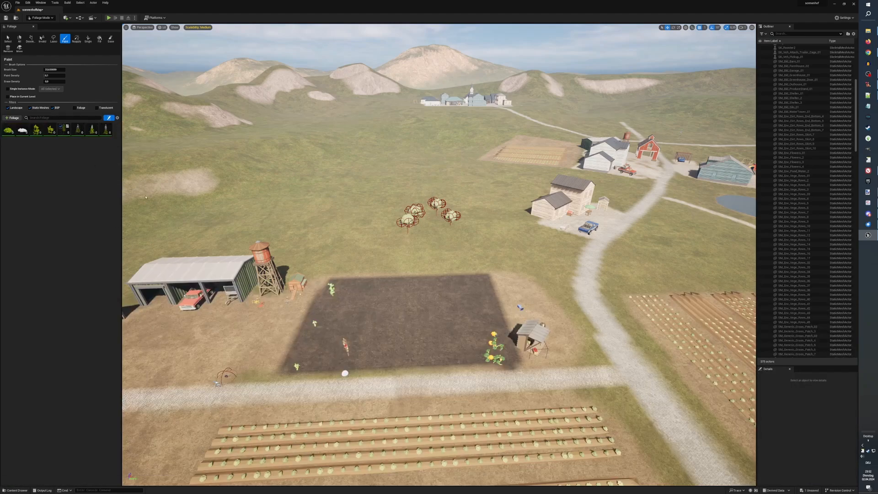
Add the nine Meadow Forest environment meshes from Tree_Birch_01 through Tree_Meadow_02 to the foliage palette.
key("ctrl+space")
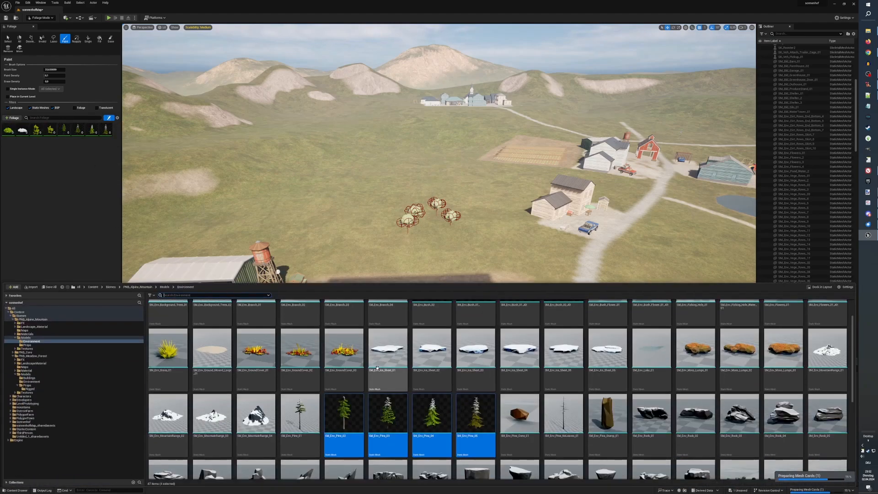
scroll(378, 371, "down", 1)
scroll(377, 370, "down", 2)
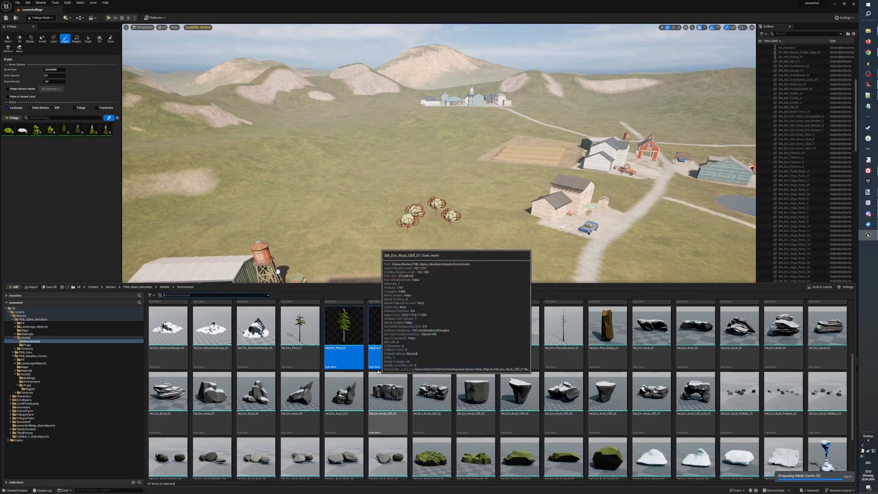
scroll(378, 372, "down", 2)
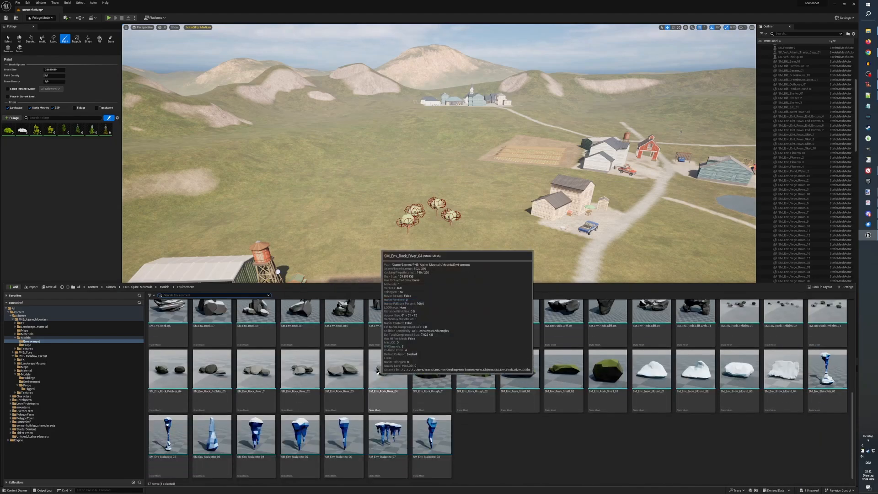
left_click(41, 381)
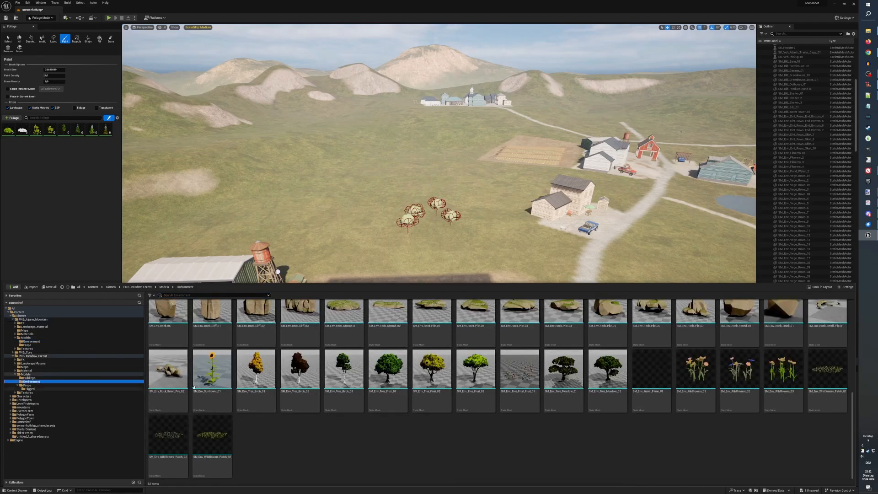
left_click(271, 377)
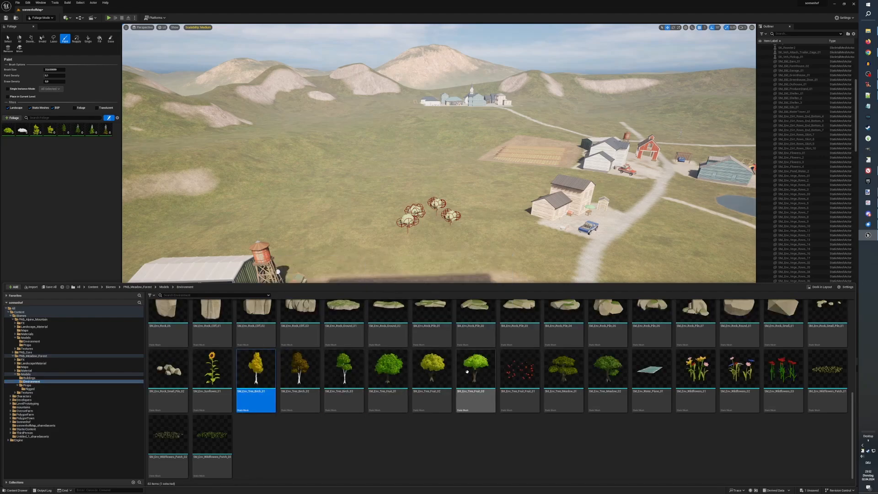
left_click(607, 370, "shift")
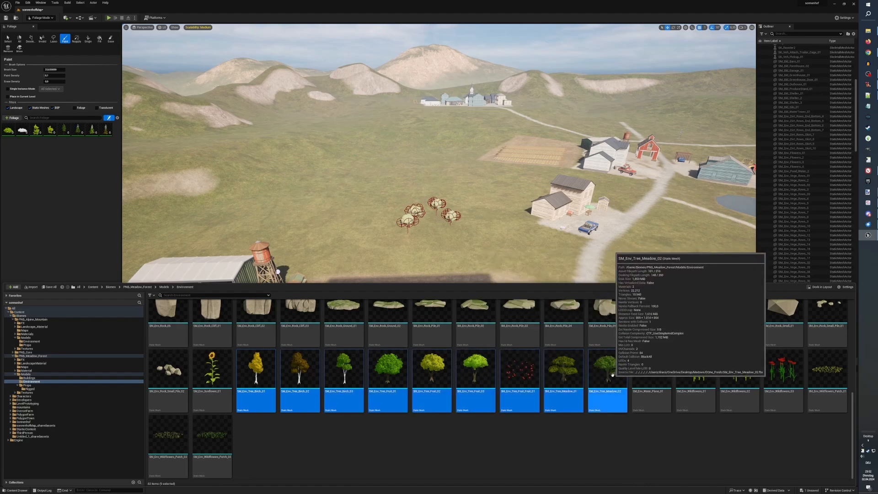
left_click_drag(116, 150, 114, 137)
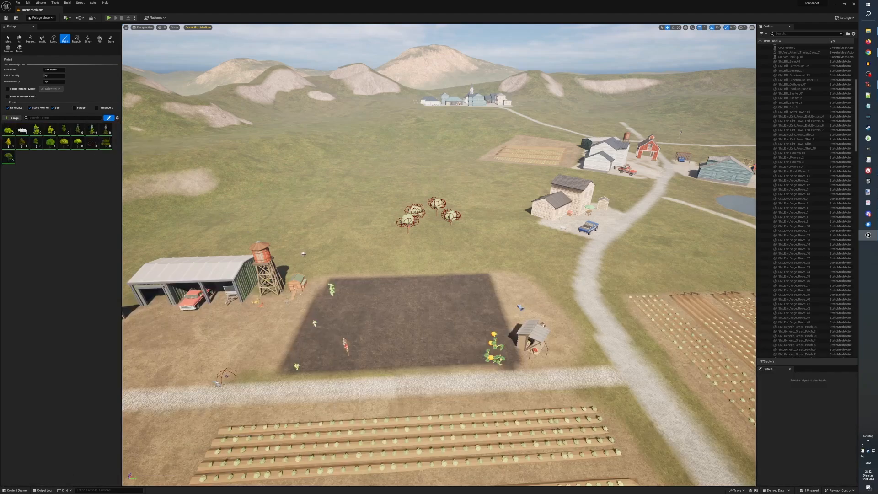
Add the three Meadow Forest wildflower meshes, Wildflowers_01 through Wildflowers_03, to the foliage palette.
key("ctrl+space")
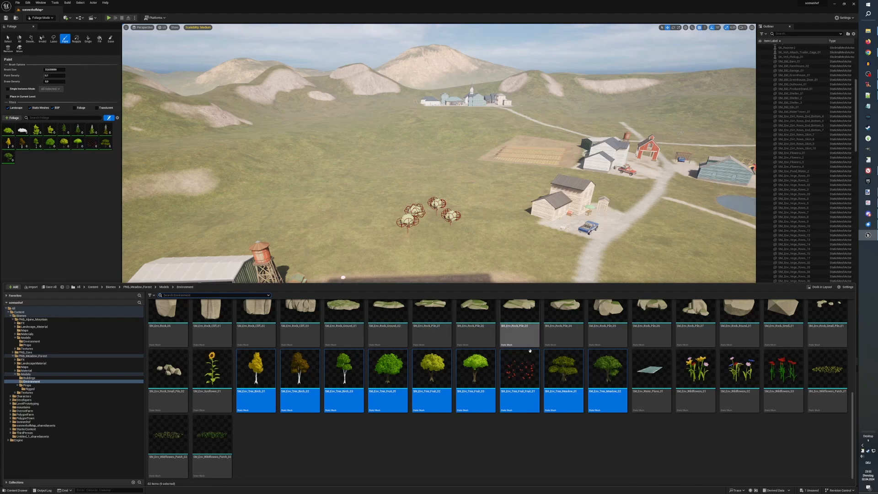
left_click(706, 370)
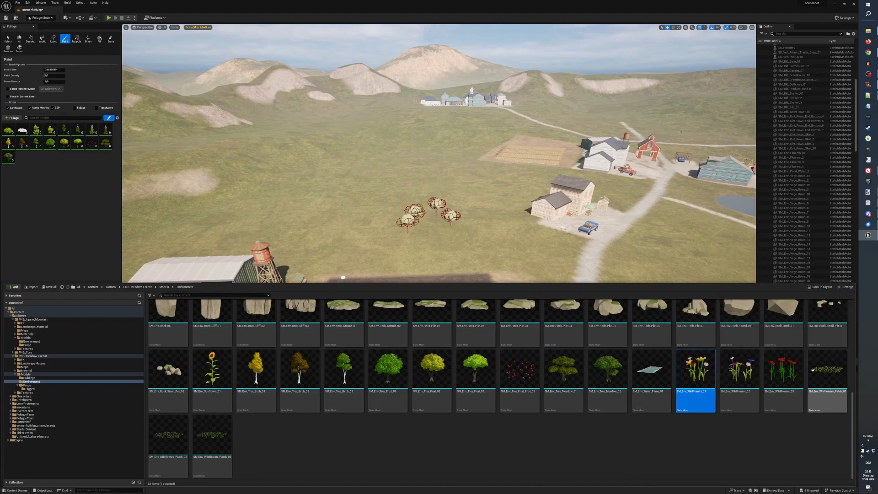
left_click(791, 374, "shift")
left_click_drag(790, 376, 73, 161)
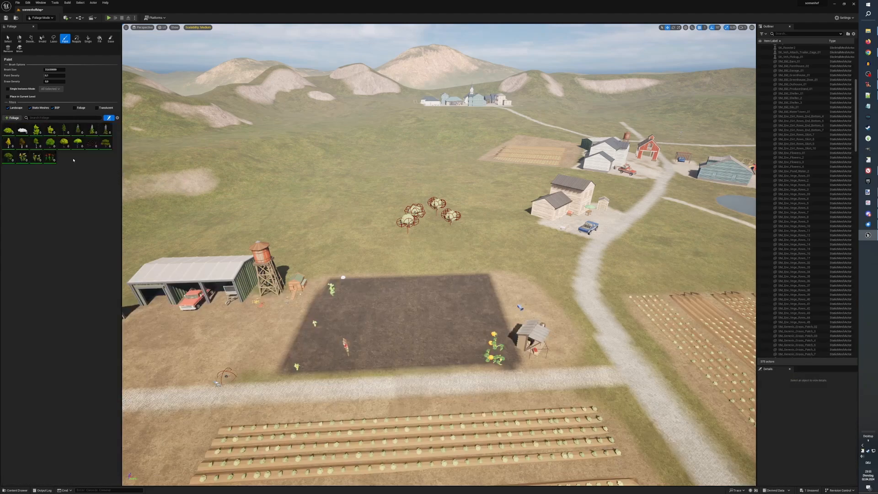
Remove the SM_Env_Tree_Fruit_Fruit_01 mesh from the foliage palette.
right_click(92, 142)
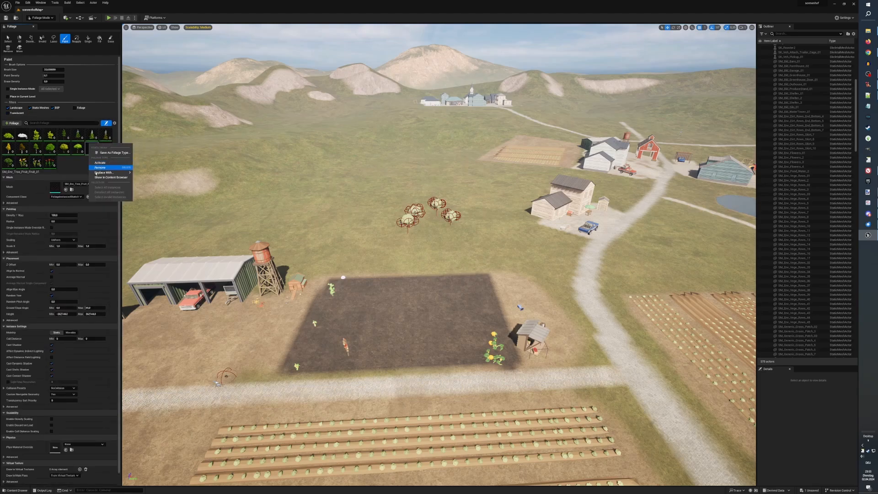
mouse_move(95, 173)
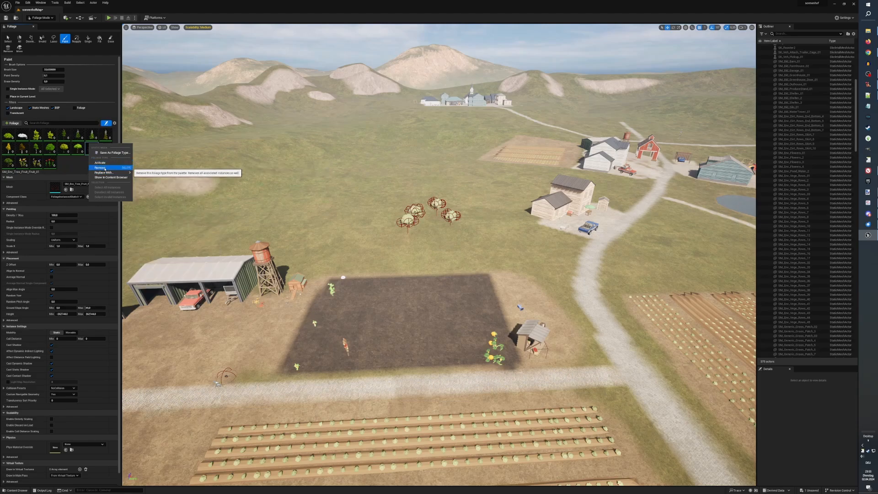
left_click(100, 168)
Add Ground_Cover_02, Ground_Cover_03 and the green Clump_01 plant beside the lilies from Meadow Forest to the foliage palette.
key("ctrl+space")
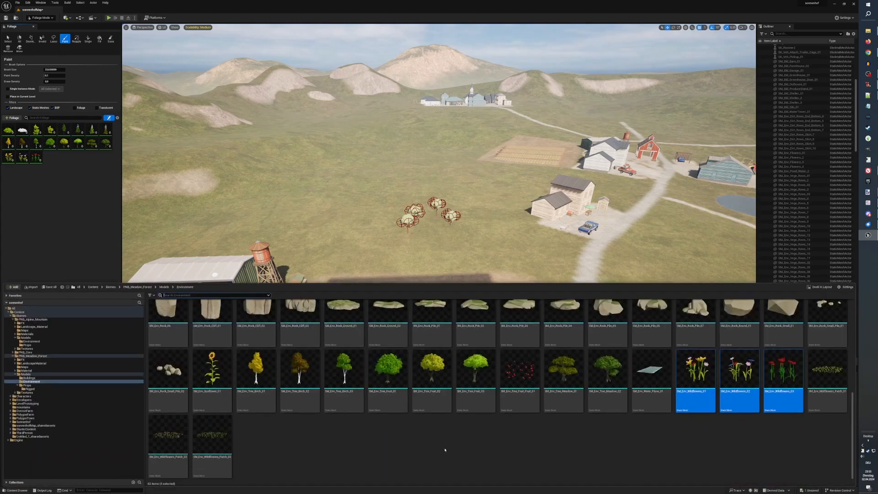
scroll(445, 450, "up", 3)
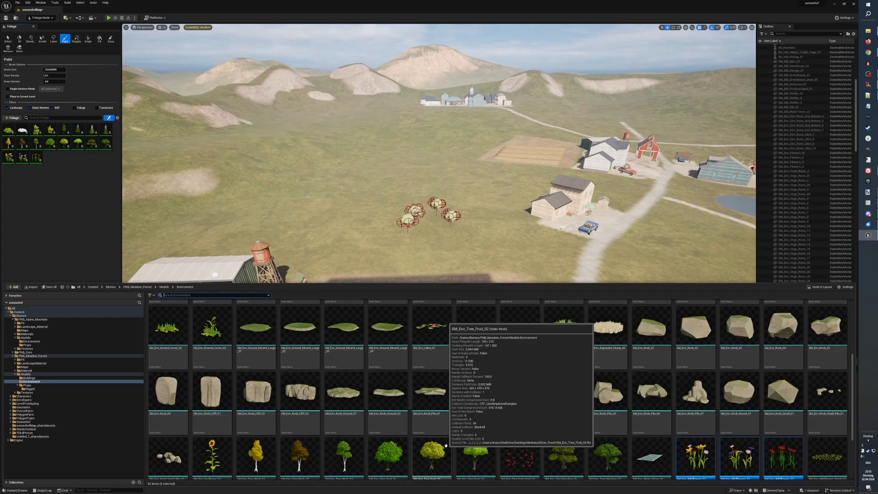
scroll(445, 443, "up", 2)
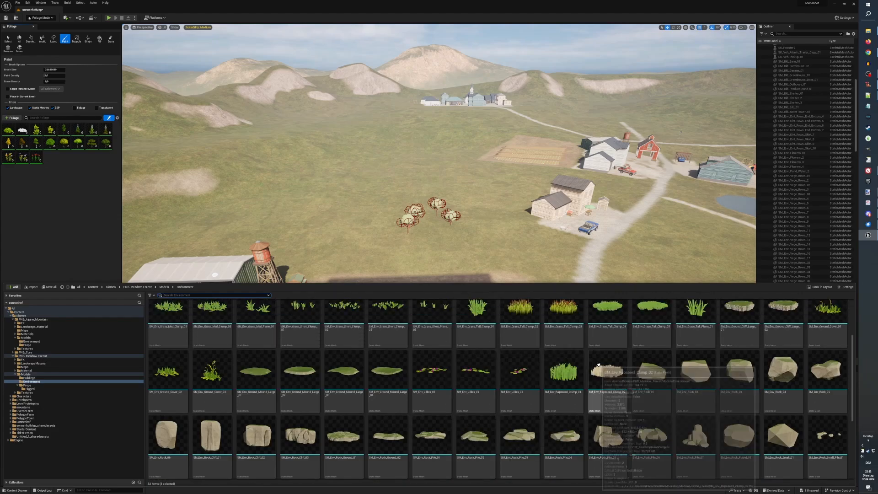
left_click(561, 374)
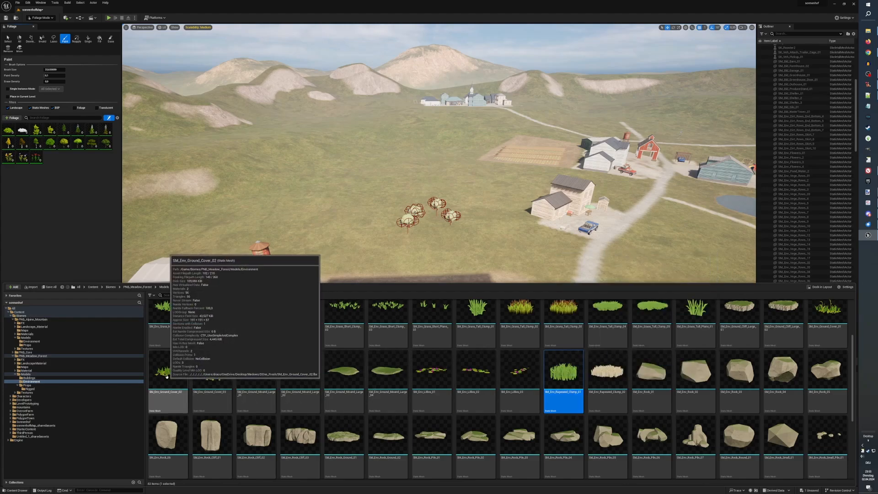
left_click(215, 379, "ctrl")
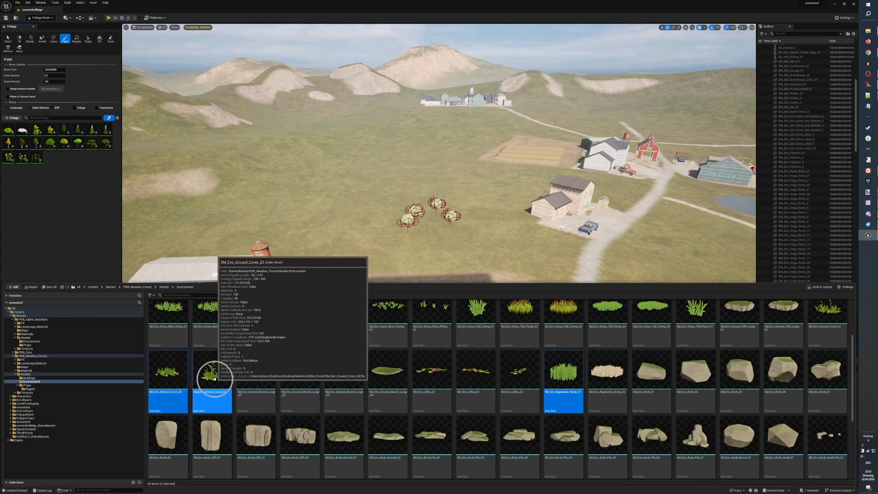
left_click_drag(214, 379, 75, 164)
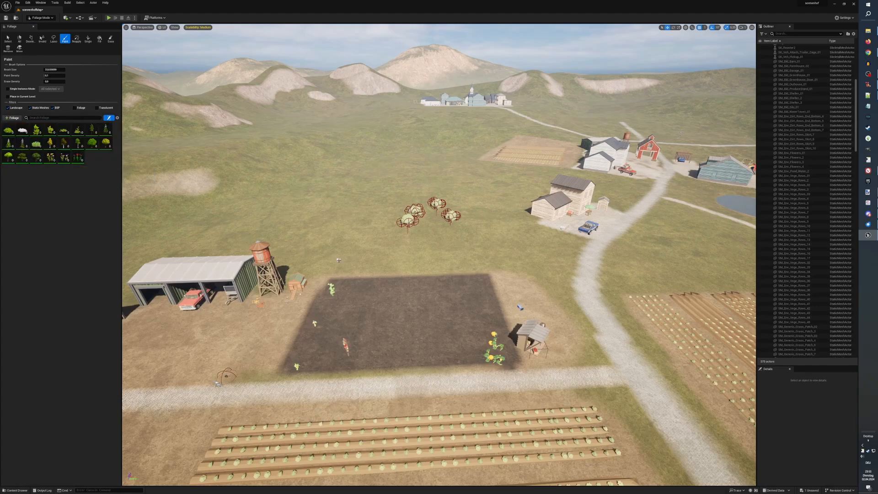
Try to add Ground_Cover_01, Grass_Tall_Clump_01 through 05, Grass_Tall_Plane_01 and Grass_Med_Clump_02 and 03 from Meadow Forest to the foliage palette.
key("ctrl+space")
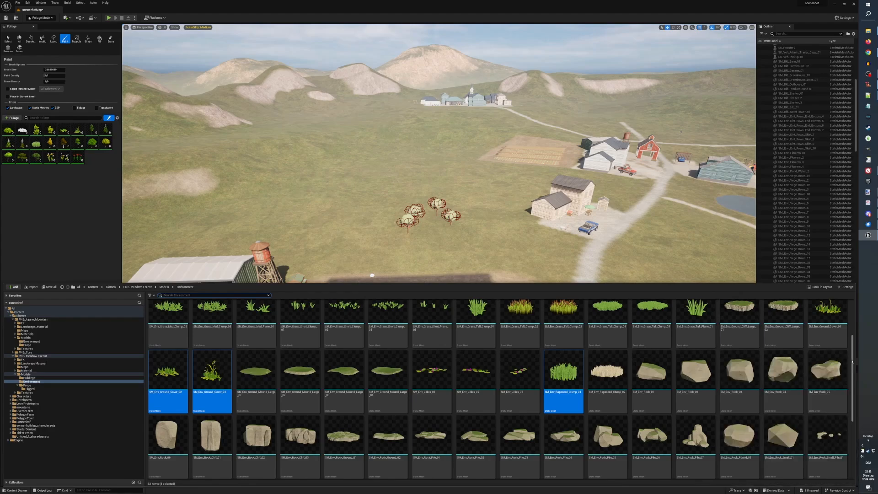
left_click_drag(852, 361, 845, 322)
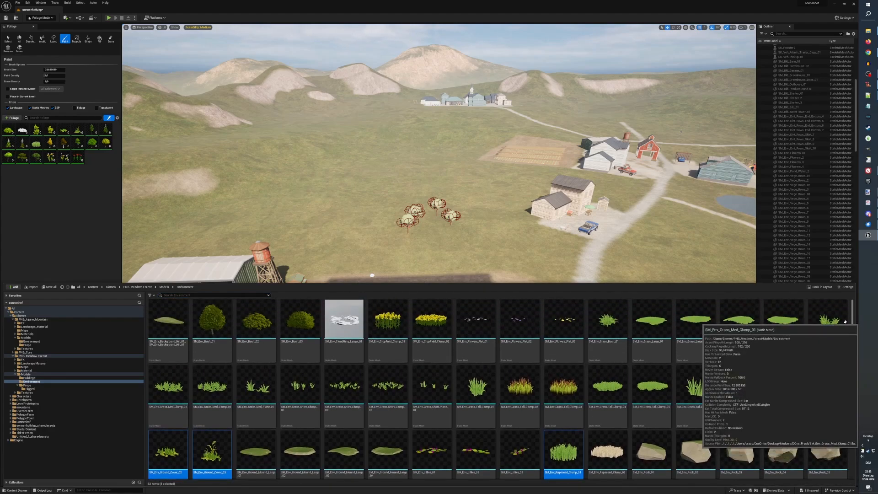
left_click(827, 389)
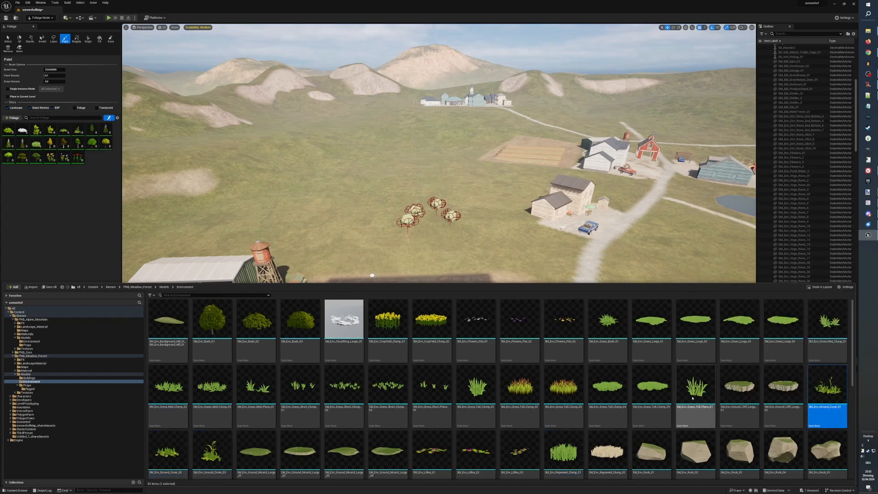
left_click(692, 398, "ctrl")
left_click(652, 388, "ctrl")
left_click(601, 394, "ctrl")
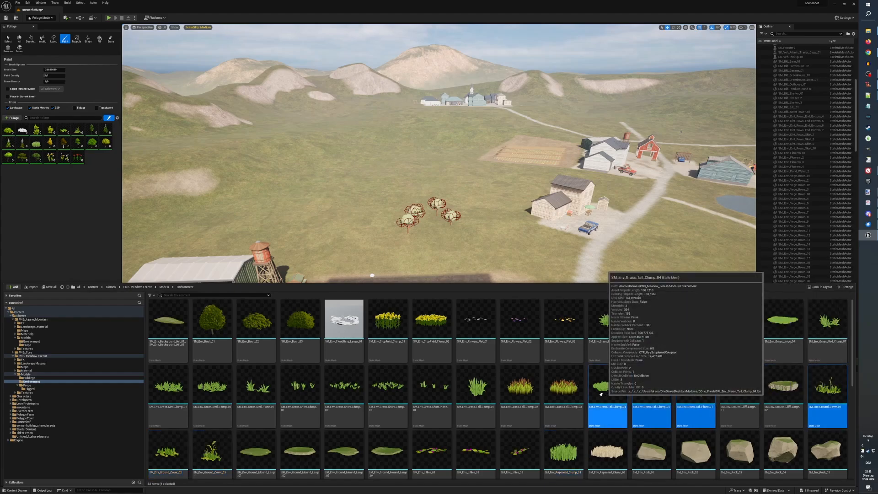
left_click(573, 392, "ctrl")
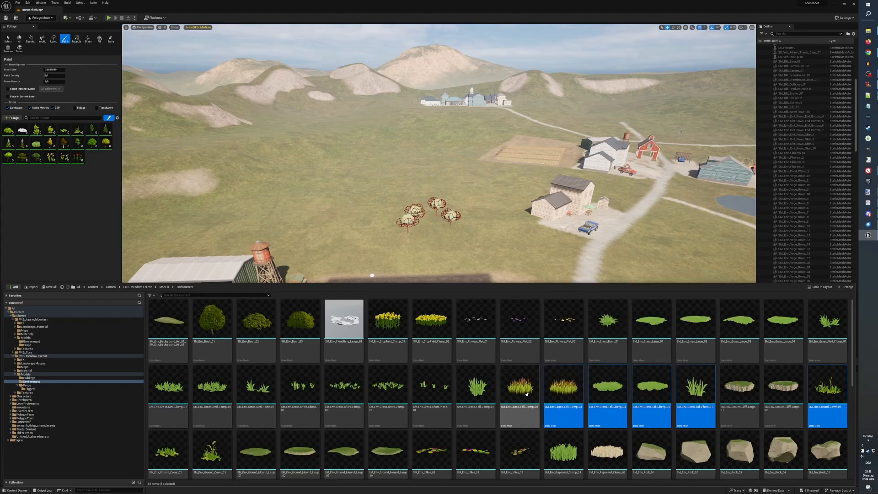
left_click(526, 392, "ctrl")
left_click(480, 392, "ctrl")
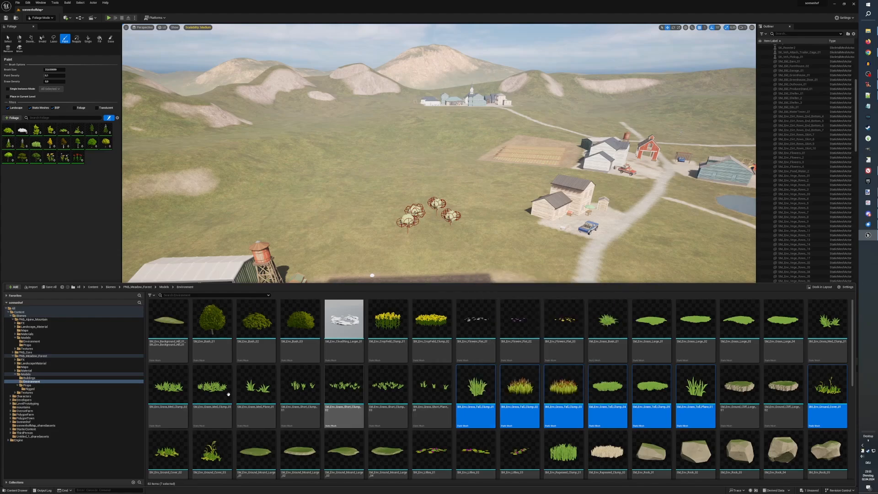
left_click(212, 390, "ctrl")
left_click(167, 393, "ctrl")
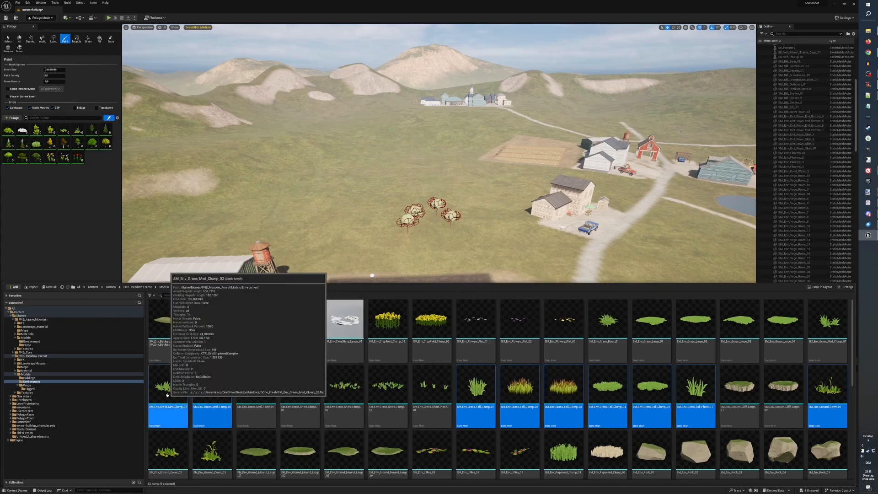
left_click_drag(167, 392, 56, 206)
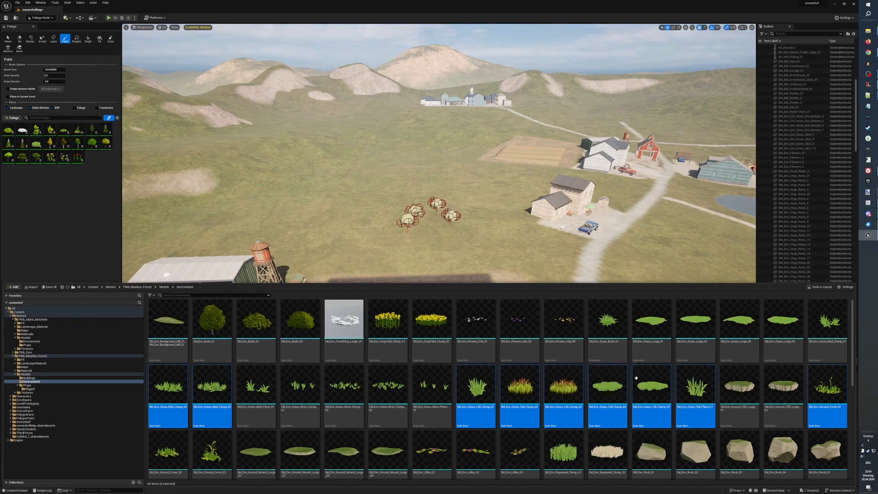
Add the Meadow Forest meshes Bush_01 through Bush_03, CropField_Clump_01 and 02, and Grass_Bush_01 to the foliage palette.
left_click(607, 330)
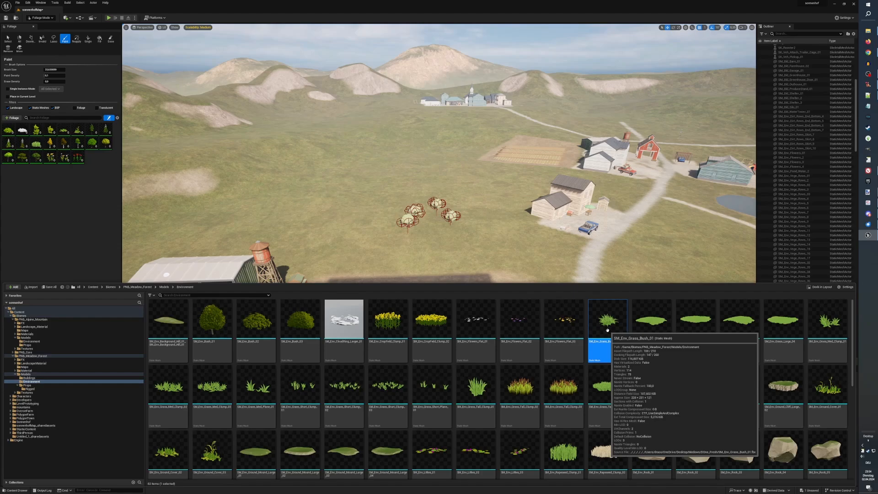
left_click(434, 328, "ctrl")
left_click(388, 327, "ctrl")
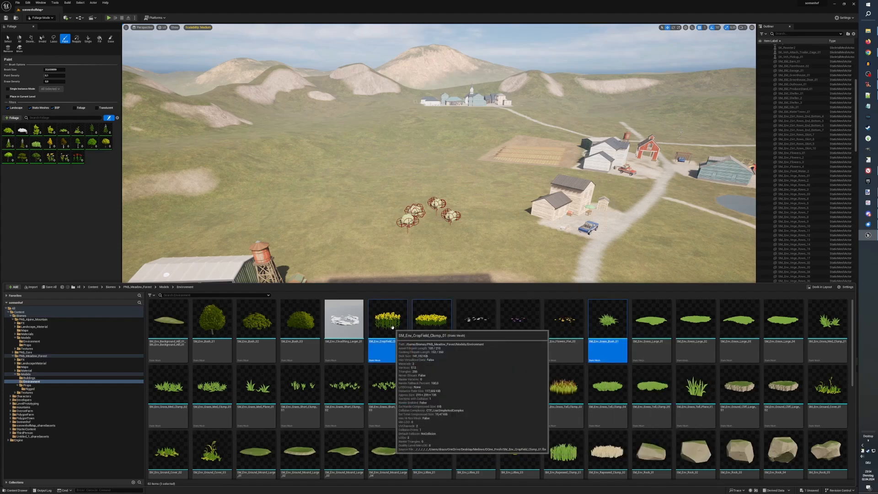
left_click(297, 326, "ctrl")
left_click(256, 326, "ctrl")
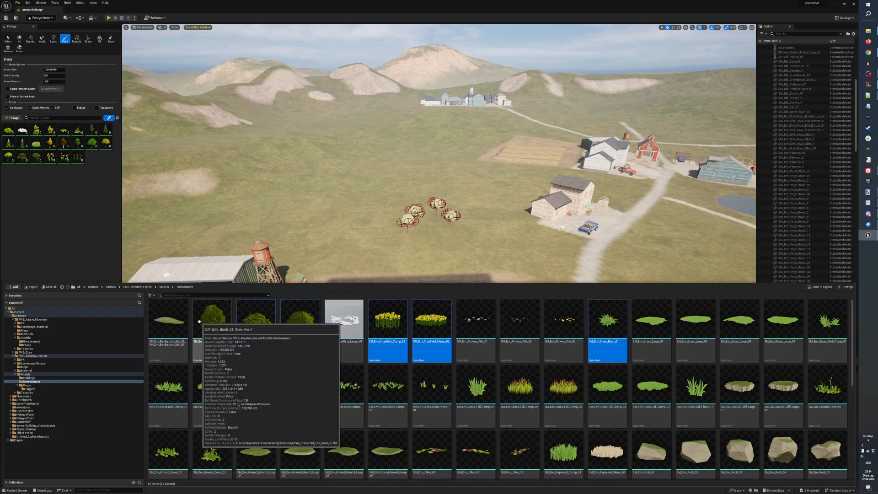
left_click(212, 328, "ctrl")
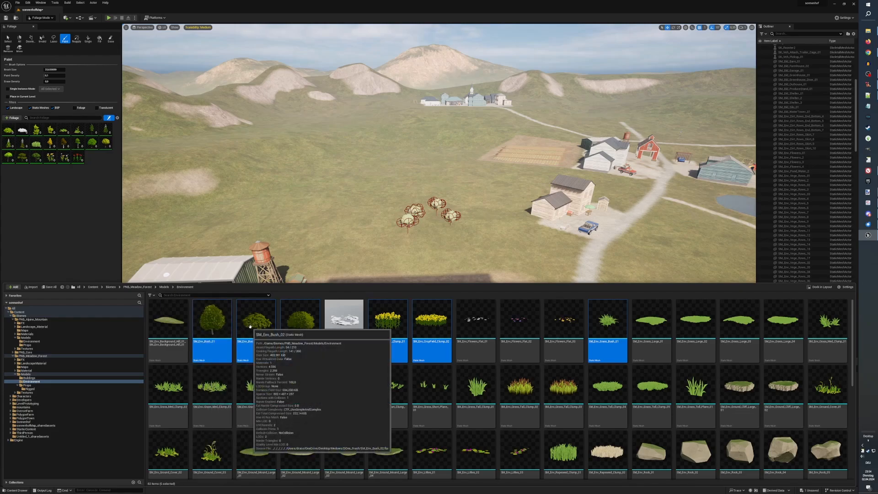
left_click_drag(255, 325, 65, 186)
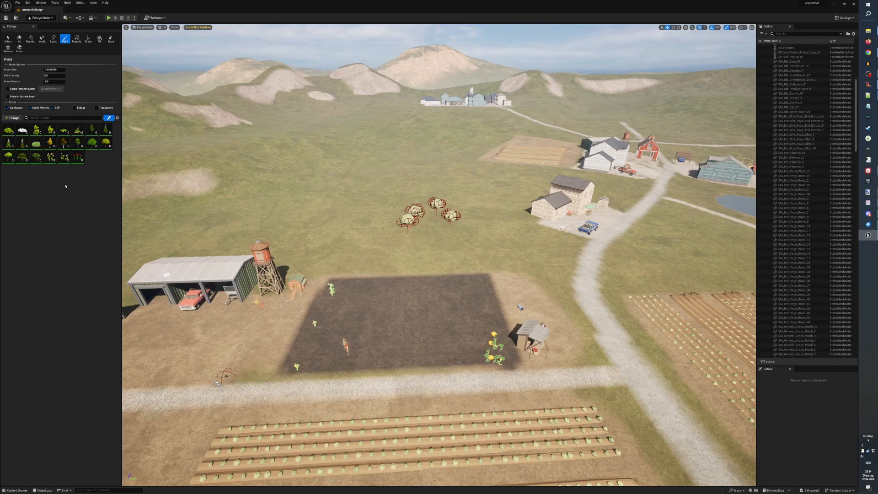
key("ctrl+space")
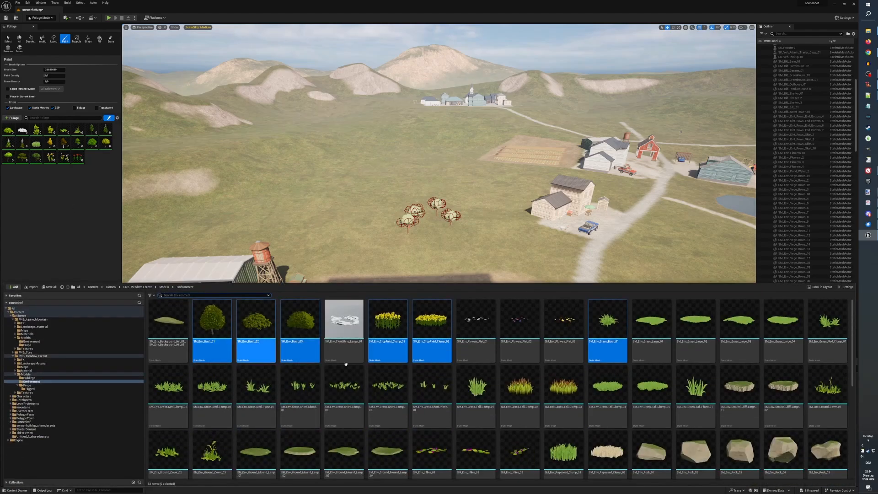
left_click_drag(381, 338, 101, 162)
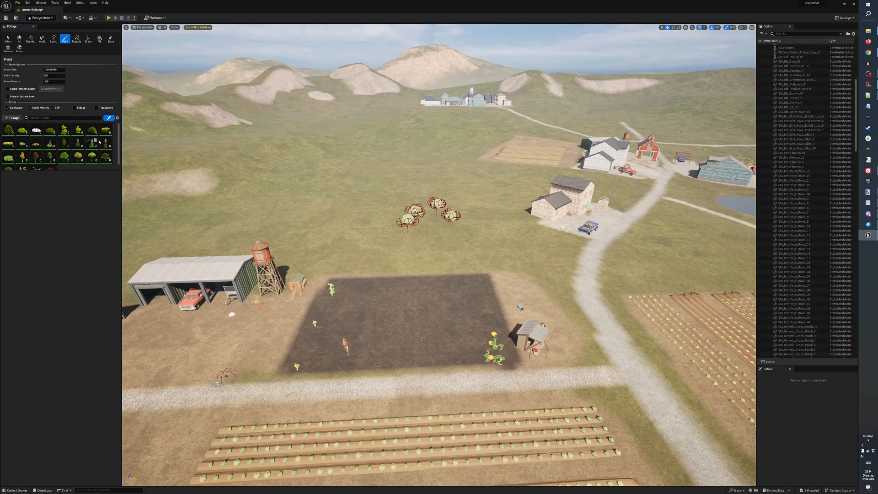
Turn off Align to Normal for the SM_Env_Pine_02 foliage type.
right_click_drag(285, 192, 285, 192)
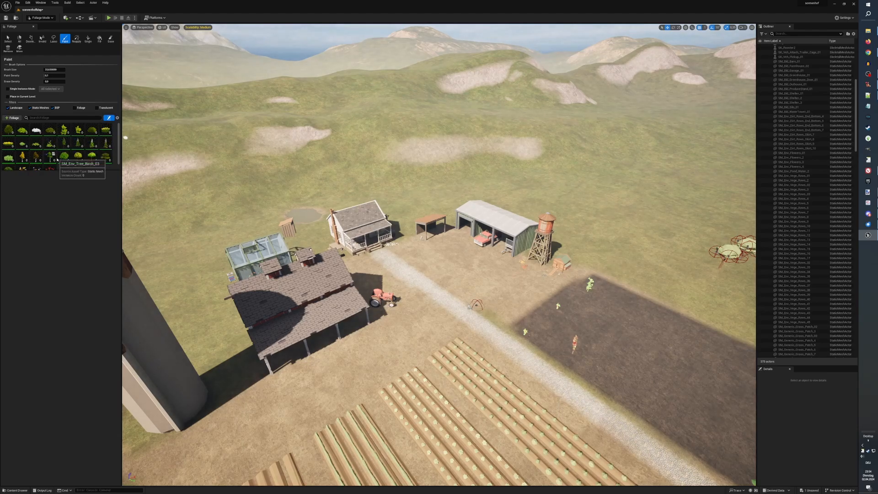
left_click(64, 143)
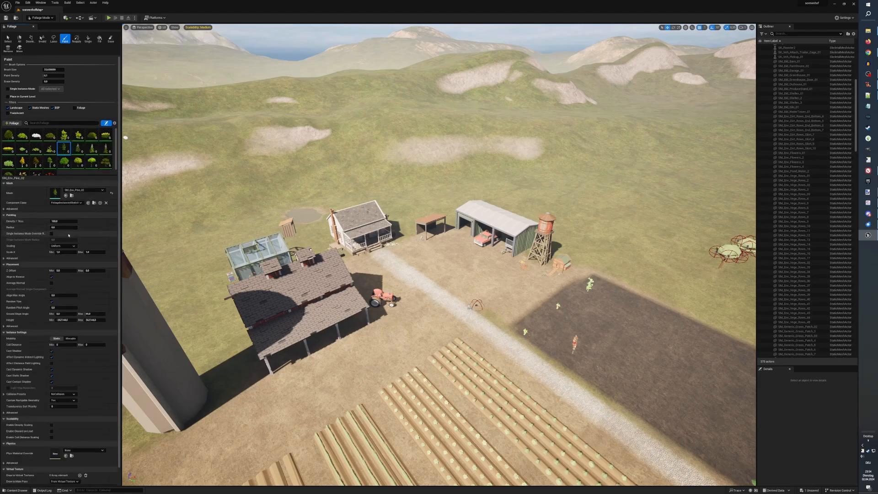
left_click(52, 277)
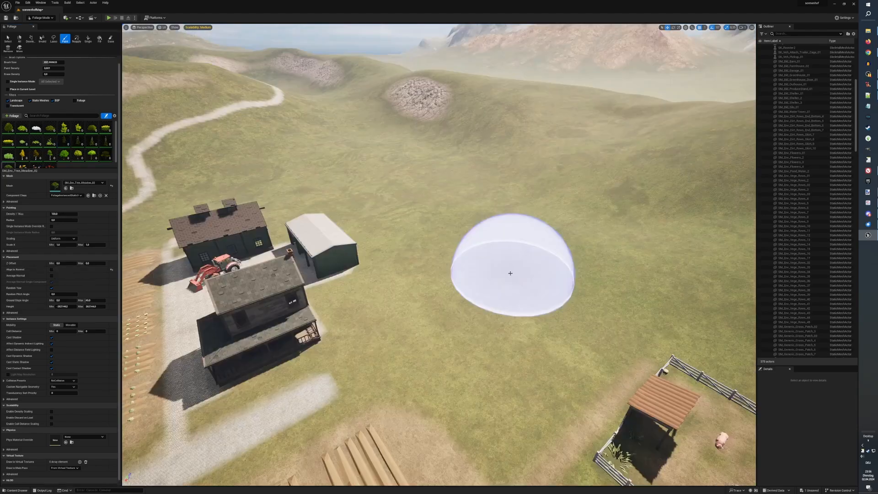
Paint mixed trees and bushes on the meadow beside the dark farmhouse, and erase the dense clump on the side nearest the house.
left_click_drag(511, 291, 595, 208)
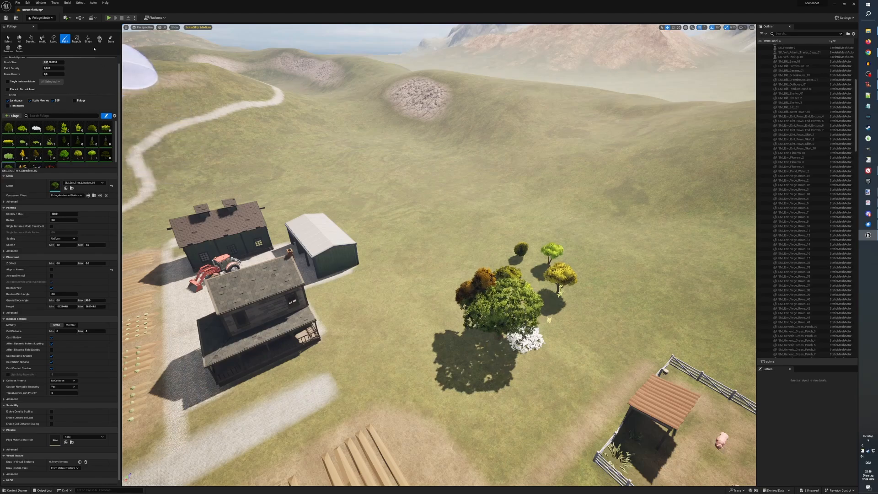
left_click(110, 39)
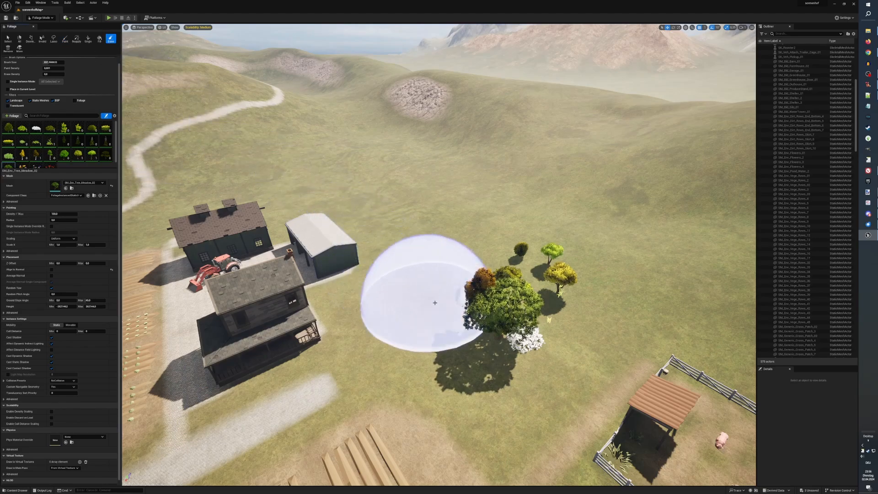
left_click_drag(457, 290, 480, 306)
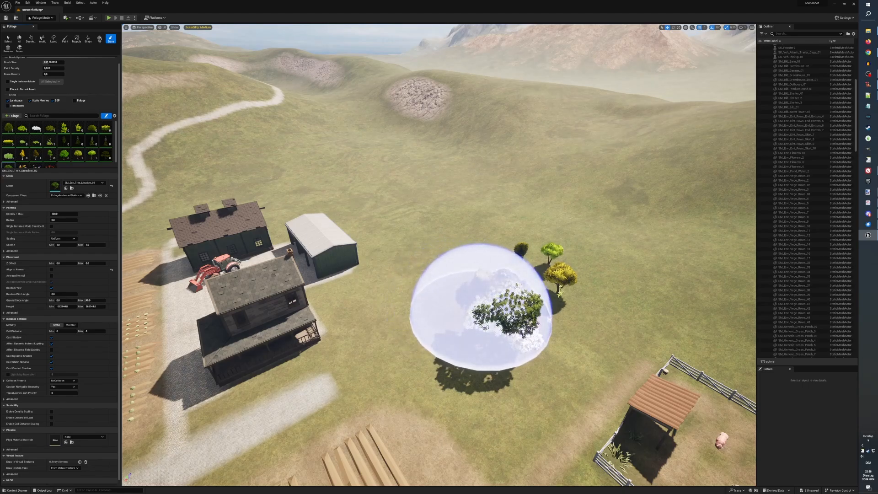
left_click(478, 311)
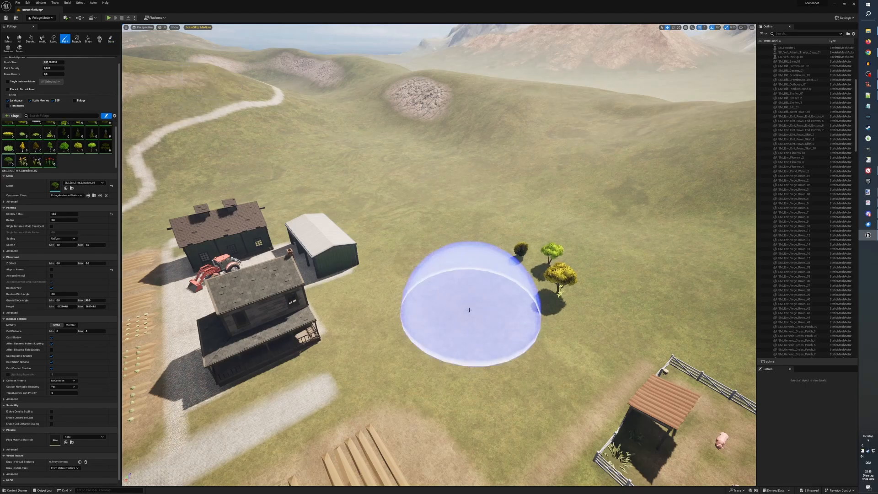
Paint a trial clump of mixed foliage on the erased spot, inspect it up close and undo it.
left_click(469, 309)
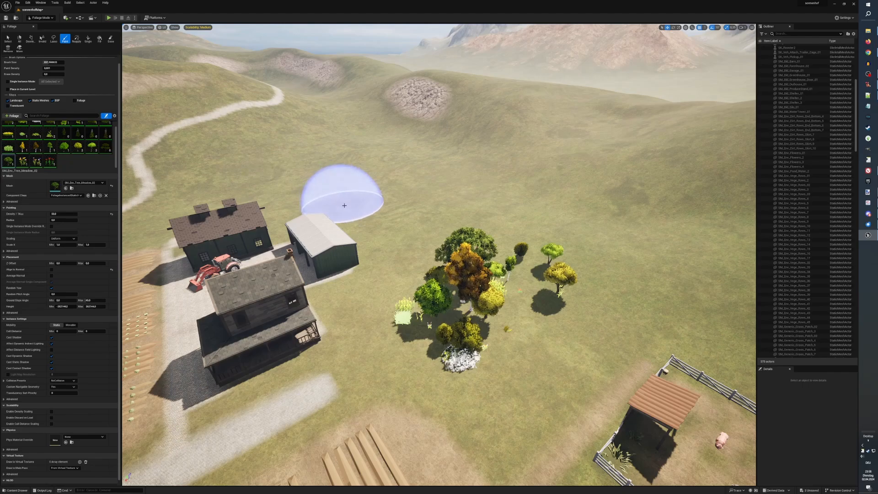
mouse_move(341, 199)
right_mouse_down()
mouse_move(343, 214)
mouse_move(270, 217)
right_mouse_up()
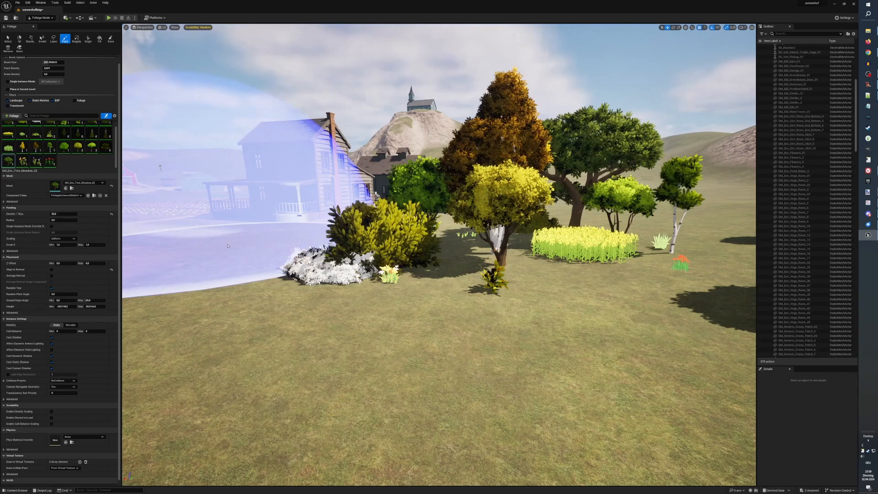
key("ctrl+z")
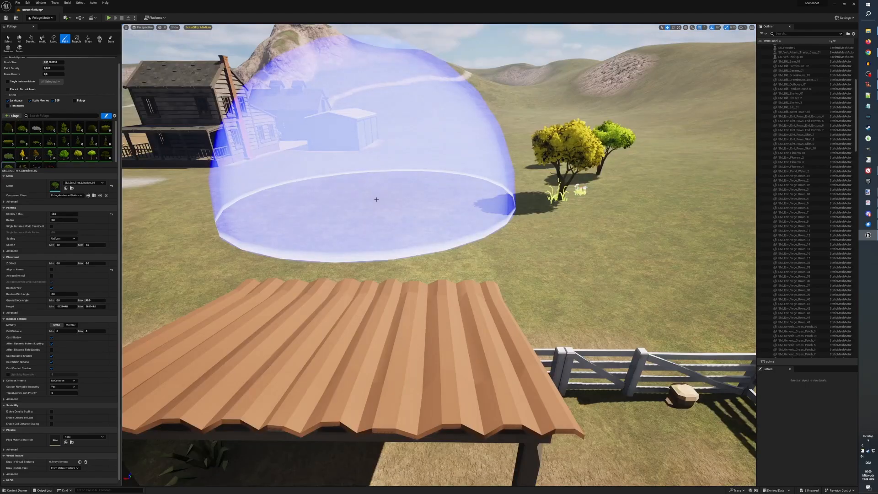
Paint trees across the meadow between the dark farmhouse and the remaining yellow tree behind the pig shelter.
left_click(376, 200)
mouse_move(376, 199)
left_mouse_down()
mouse_move(454, 157)
mouse_move(591, 144)
left_mouse_up()
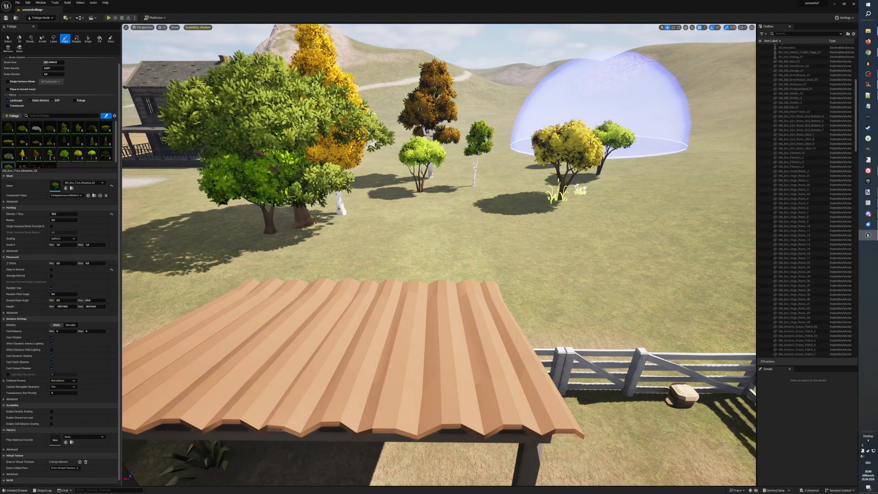
key("Right")
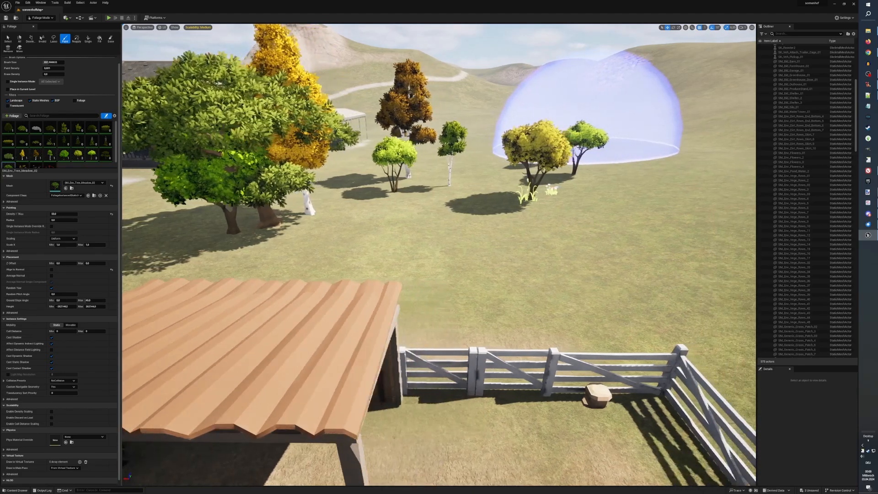
mouse_move(566, 153)
right_mouse_down()
mouse_move(517, 156)
mouse_move(480, 141)
right_mouse_up()
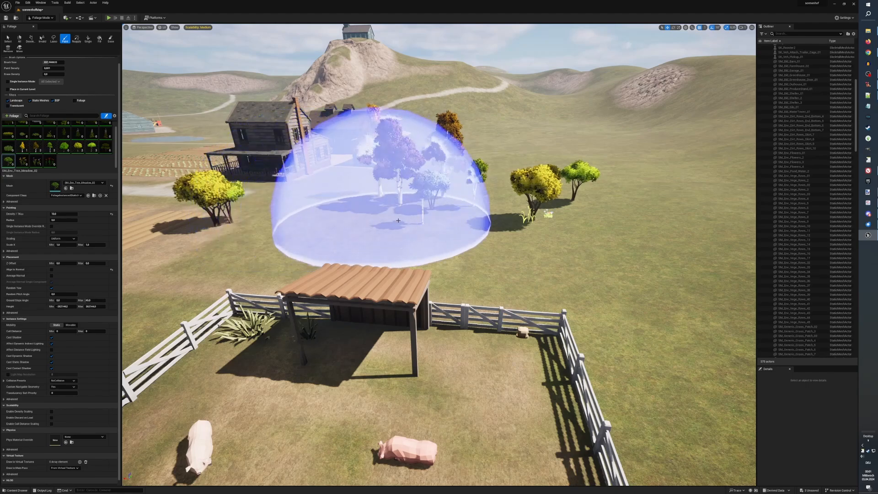
Paint a group of trees on the open grass just beyond the far corner of the pig pen fence.
right_click_drag(437, 221, 544, 224)
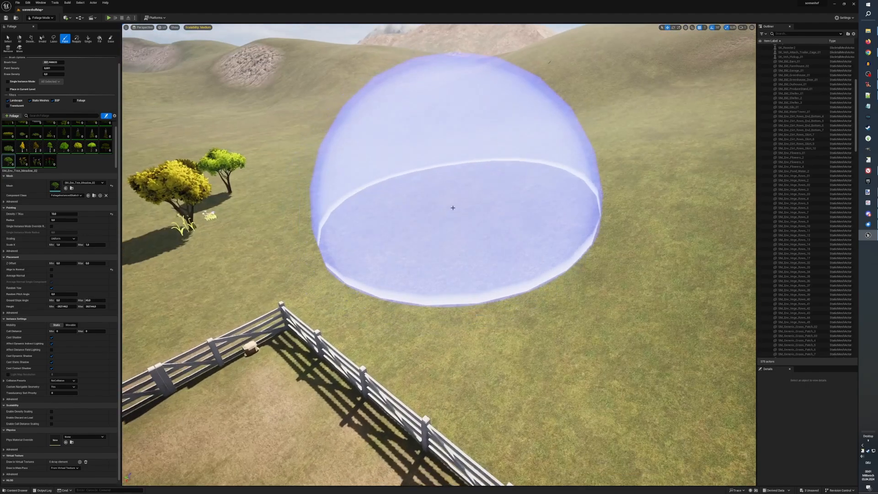
left_click(428, 205)
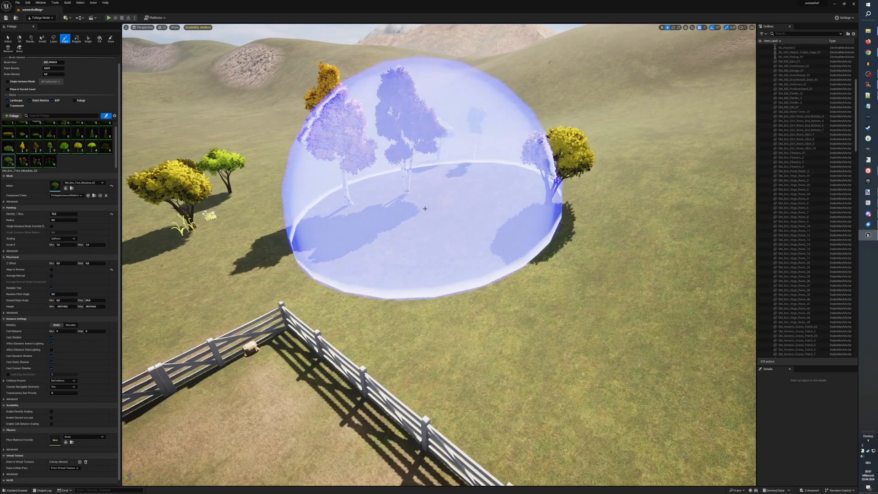
scroll(422, 210, "down", 6)
scroll(562, 283, "down", 4)
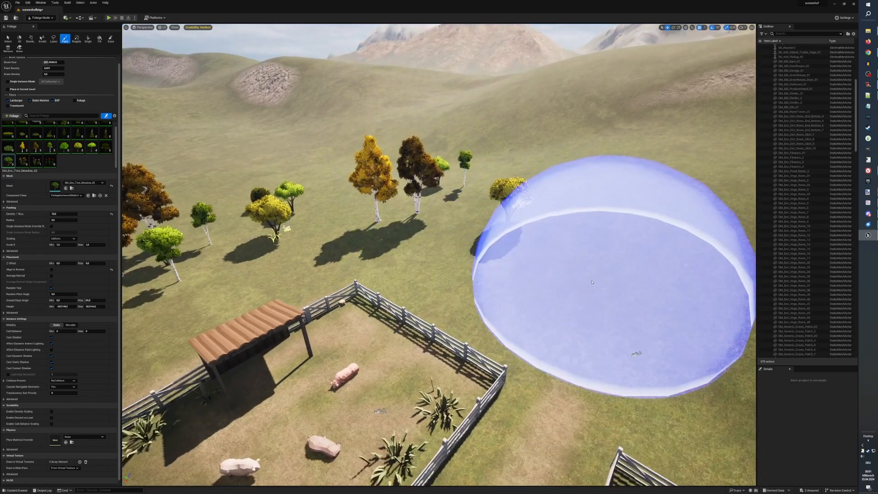
scroll(592, 284, "down", 1)
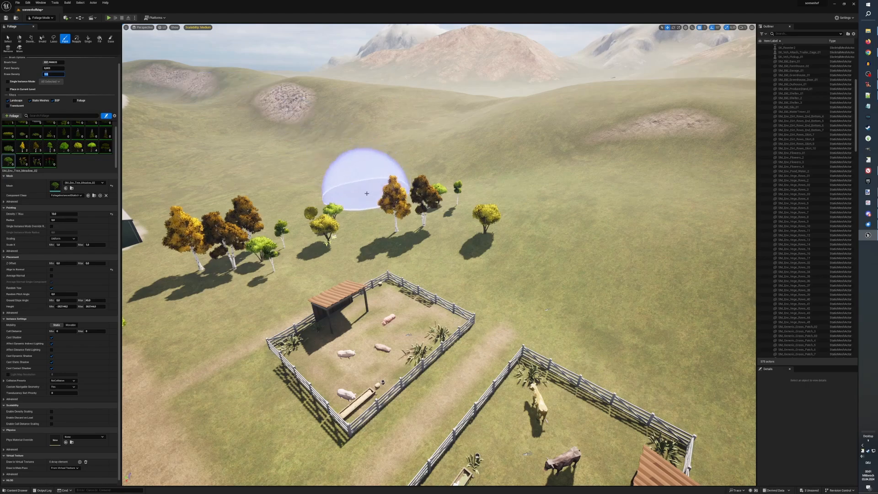
Paint more trees on the meadow behind the existing tree line and along the slope beyond the pig and cow pens.
mouse_move(352, 195)
left_mouse_down()
mouse_move(276, 192)
mouse_move(284, 192)
mouse_move(277, 207)
mouse_move(375, 207)
left_mouse_up()
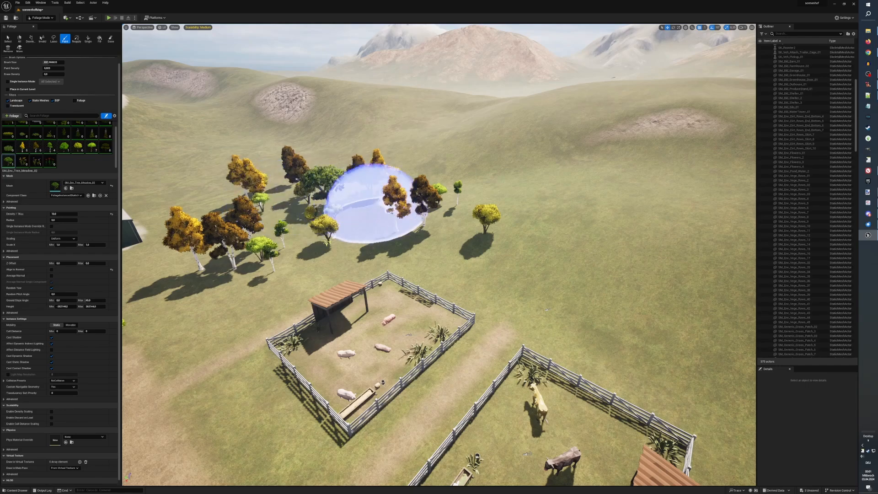
mouse_move(402, 216)
right_mouse_down()
mouse_move(498, 251)
mouse_move(563, 256)
right_mouse_up()
left_click_drag(401, 213, 537, 162)
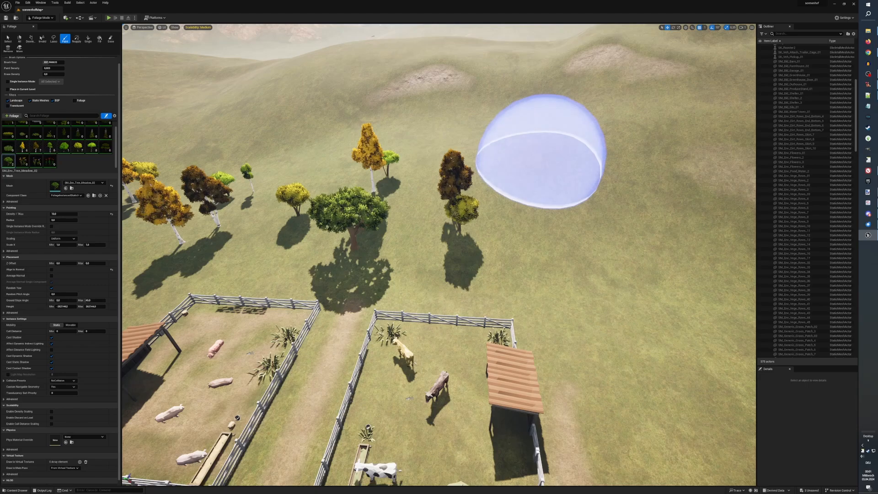
mouse_move(541, 165)
right_mouse_down()
mouse_move(499, 133)
mouse_move(462, 130)
mouse_move(435, 130)
mouse_move(371, 165)
right_mouse_up()
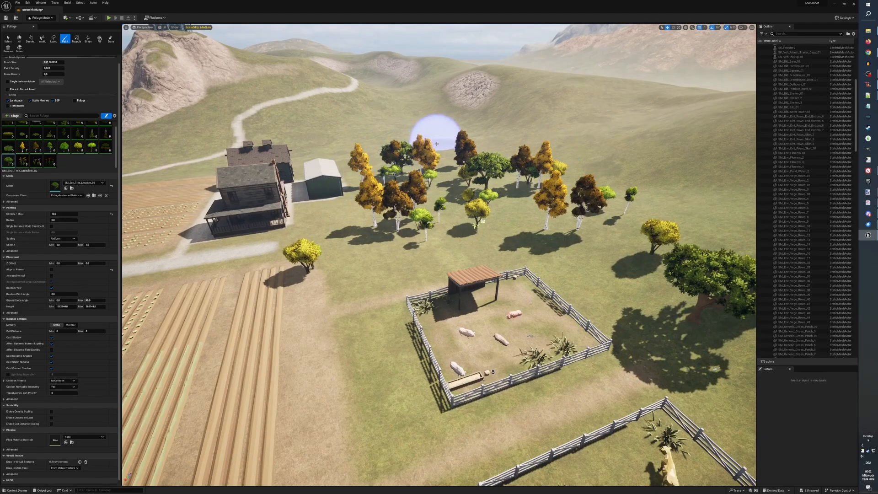
scroll(437, 144, "up", 2)
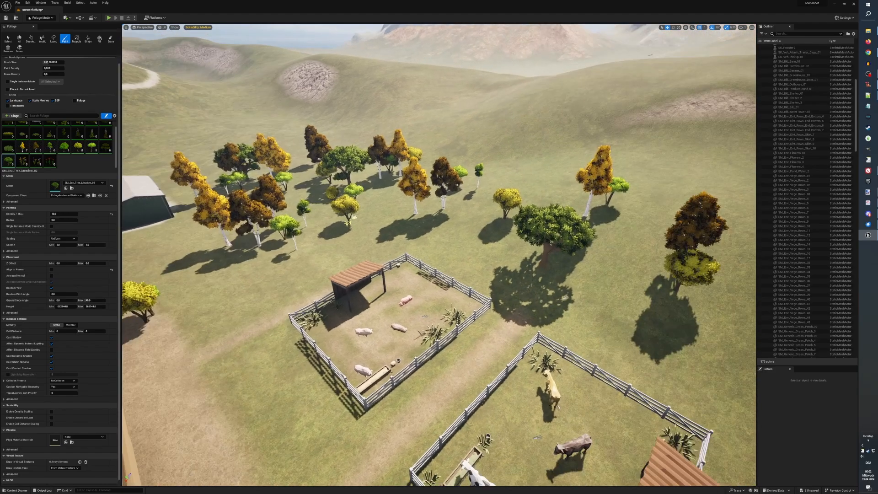
scroll(436, 143, "up", 2)
key("Left")
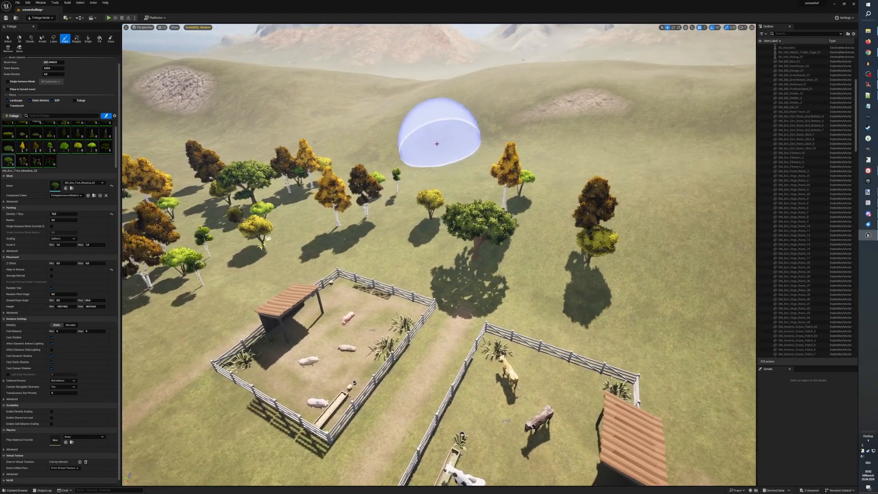
key("Left")
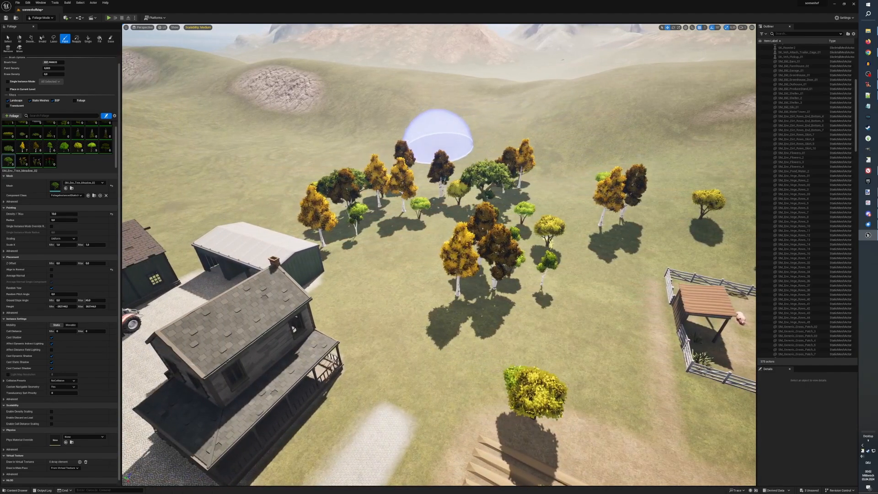
key("Right")
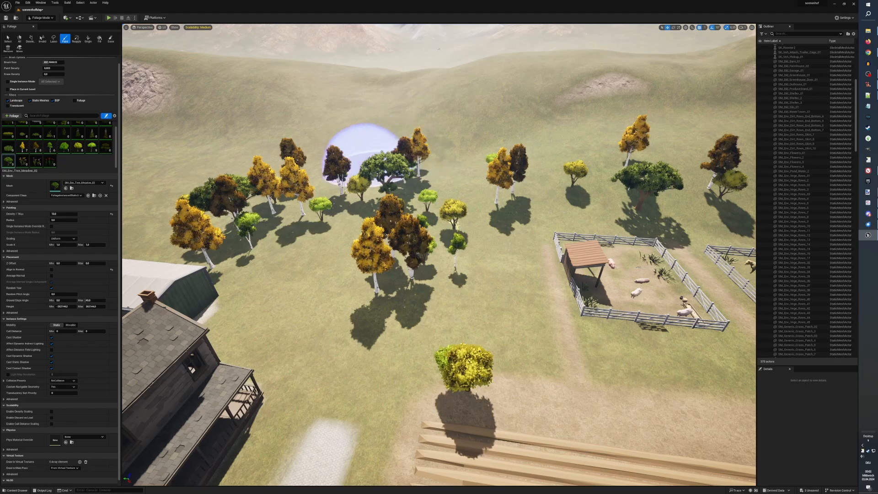
left_click(314, 266)
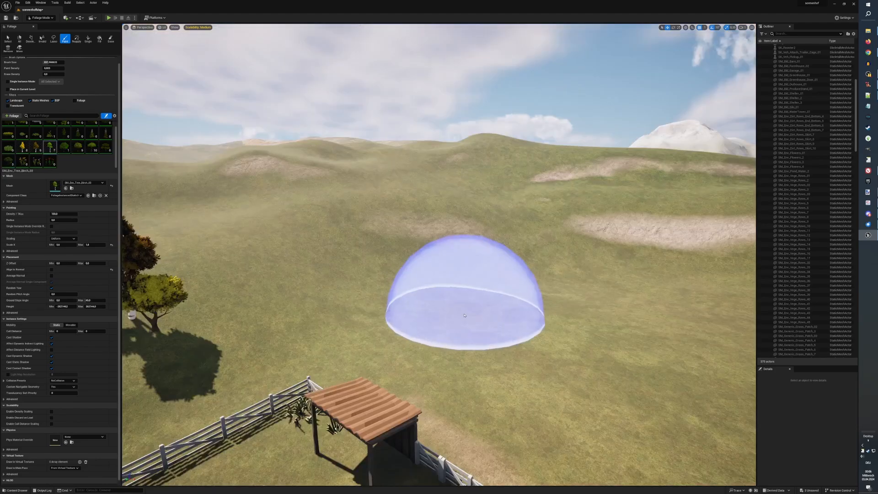
Paint a row of yellow, brown and green birch trees on the grass beyond the cow pen, towards the silo.
left_click(447, 323)
mouse_move(447, 323)
left_mouse_down()
mouse_move(373, 319)
mouse_move(503, 302)
mouse_move(560, 315)
mouse_move(588, 349)
mouse_move(584, 315)
mouse_move(527, 323)
left_mouse_up()
scroll(528, 311, "down", 3)
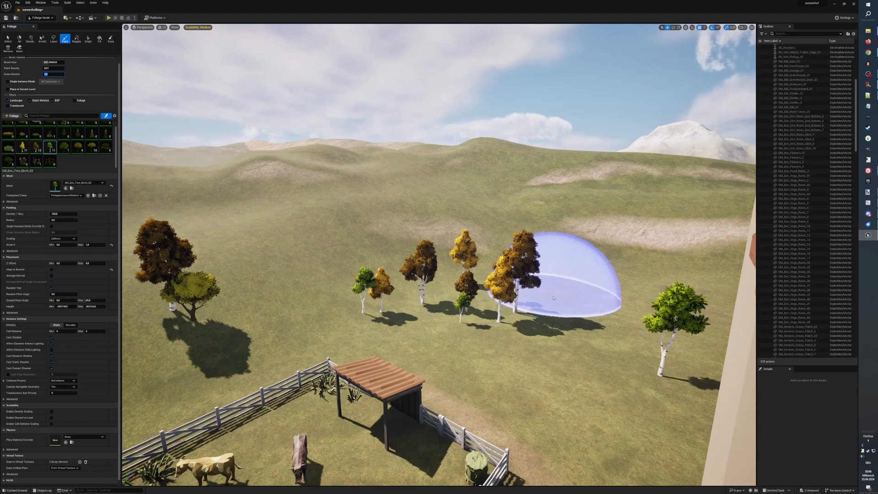
left_click_drag(579, 293, 609, 290)
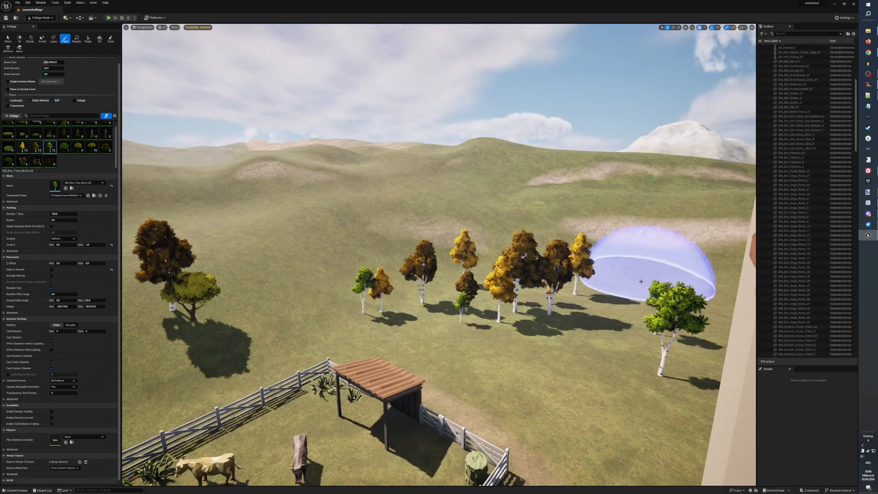
Set the foliage brush's paint density to 0.008.
key("d")
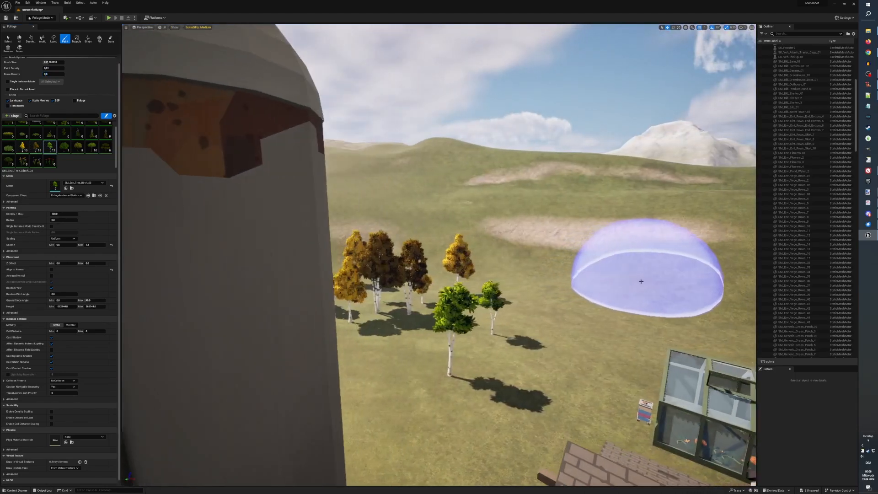
key("d")
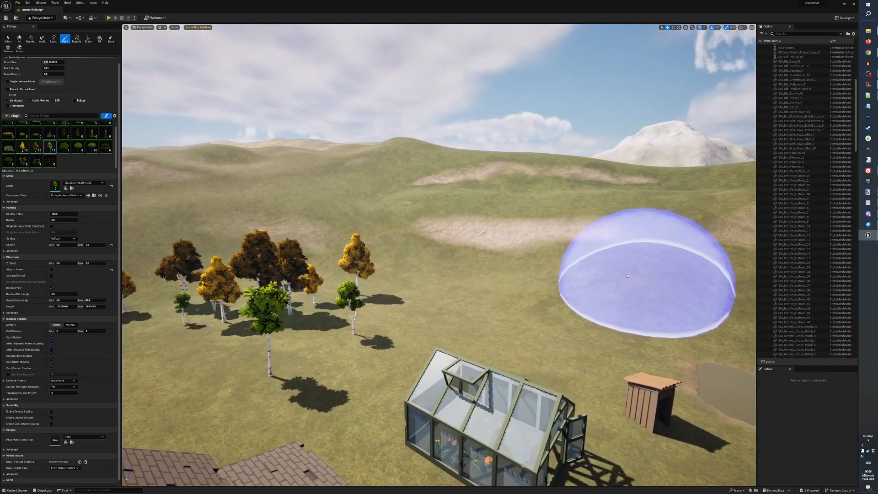
key("a")
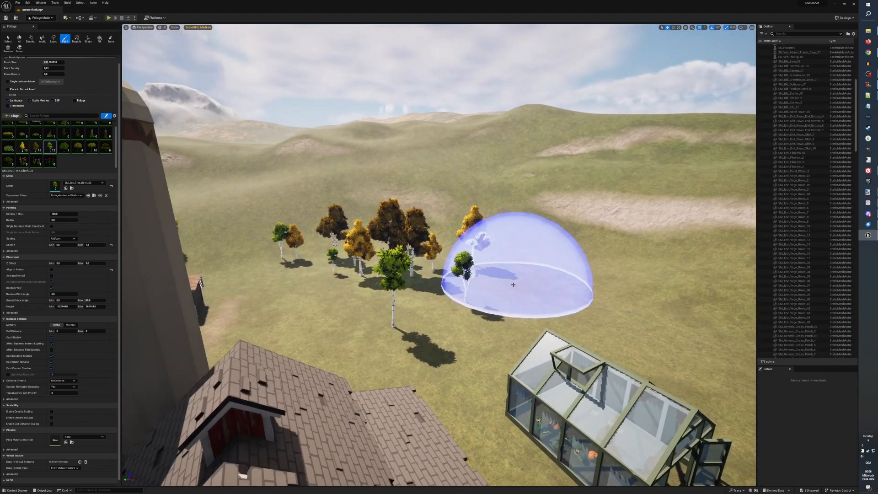
left_click(56, 69)
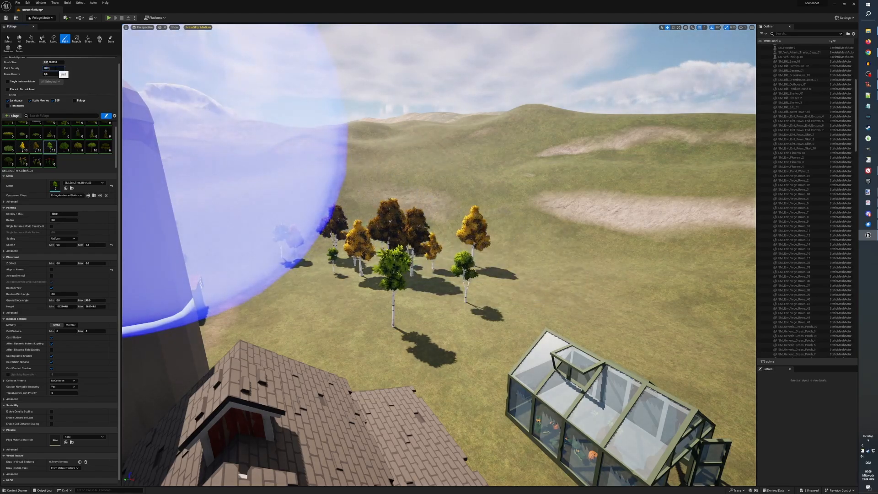
type("0.008")
key("Tab")
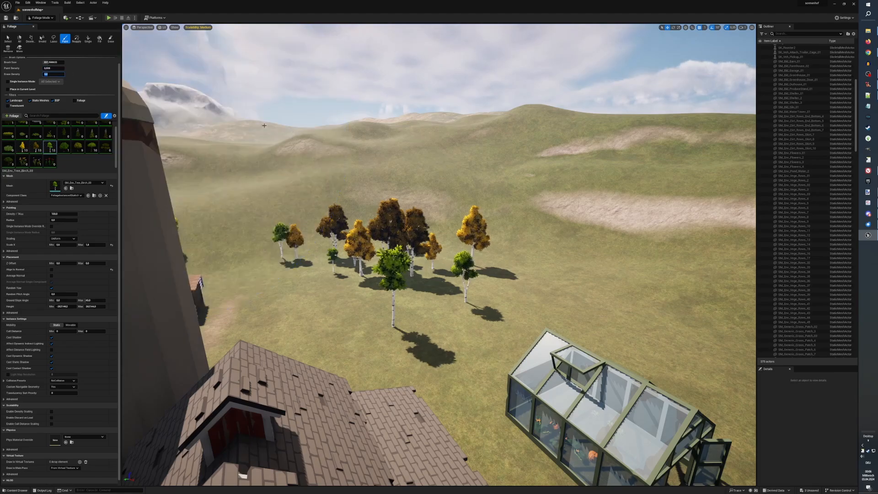
Continue the row of birch trees across the open grass behind the greenhouse.
left_click(550, 274)
left_click_drag(550, 274, 598, 284)
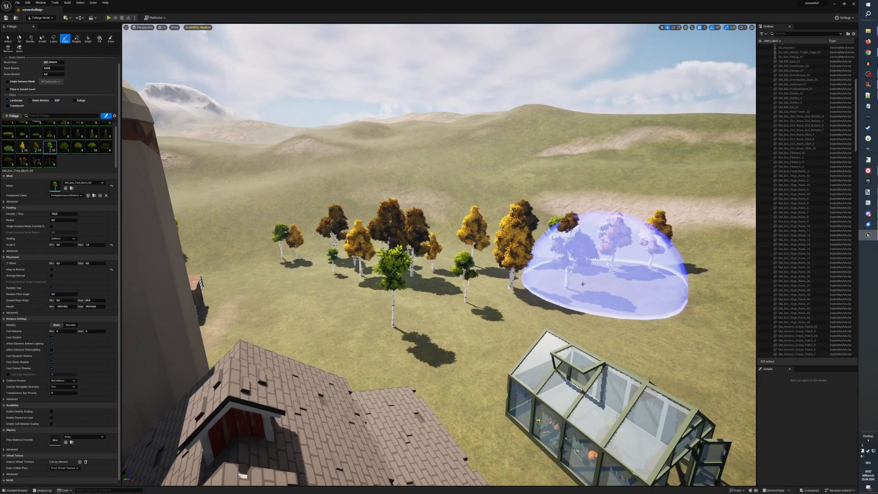
scroll(357, 278, "down", 6)
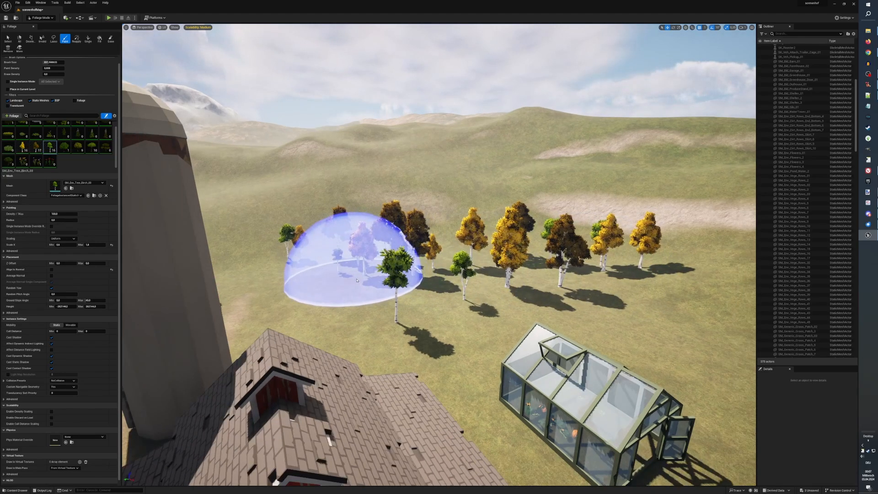
Erase the birch trees from the meadow behind the farmhouse and pig pen and from the grass behind the greenhouse.
right_click_drag(357, 278, 219, 311)
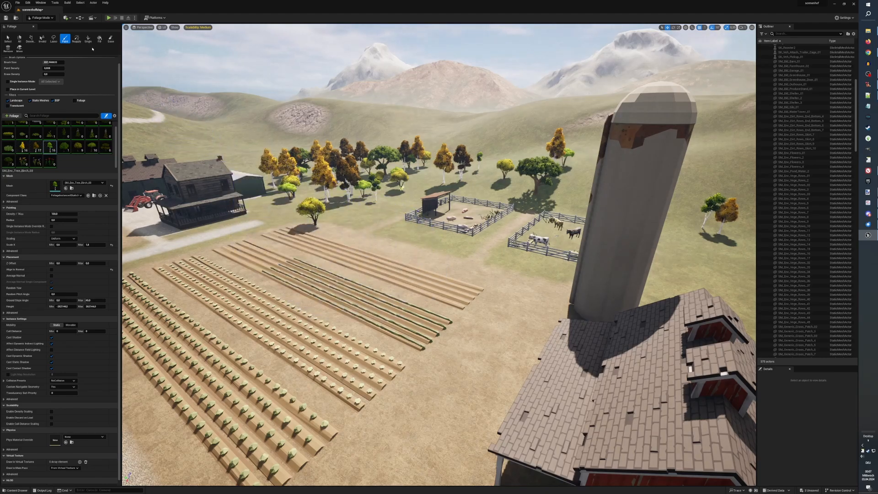
left_click(110, 38)
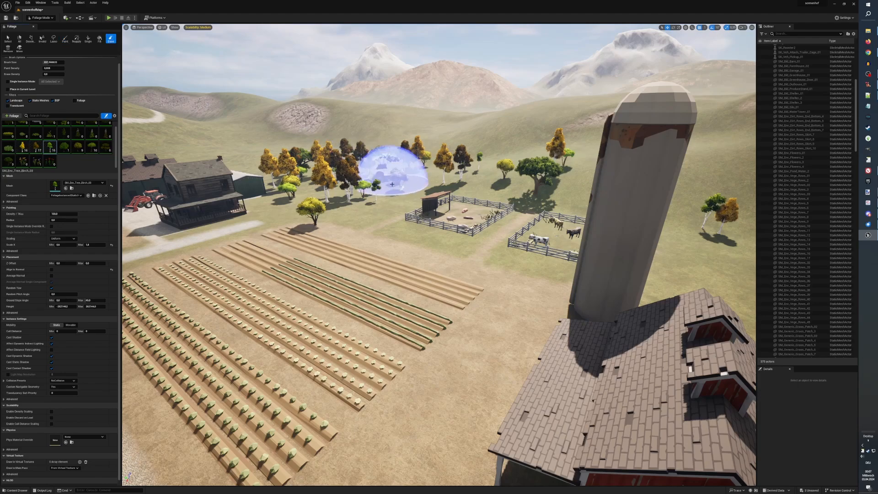
mouse_move(390, 189)
left_mouse_down()
mouse_move(346, 195)
mouse_move(334, 216)
mouse_move(333, 197)
mouse_move(300, 190)
mouse_move(359, 164)
left_mouse_up()
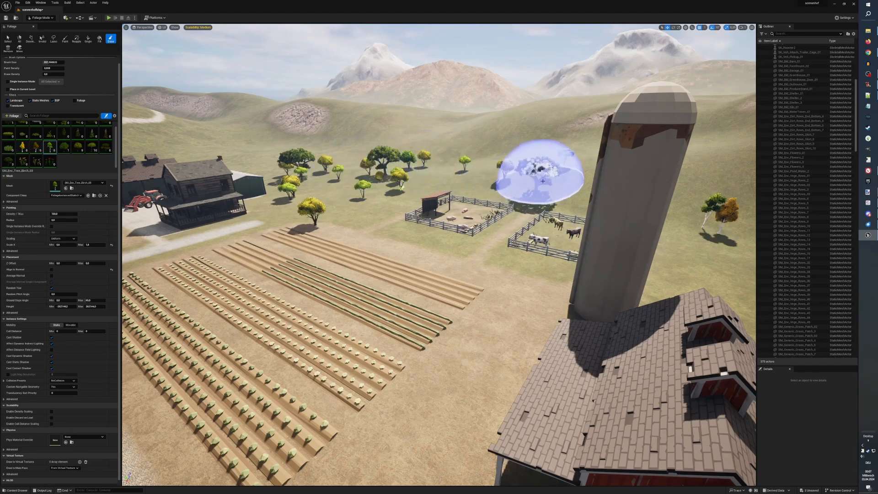
mouse_move(529, 146)
right_mouse_down()
mouse_move(595, 132)
mouse_move(548, 147)
right_mouse_up()
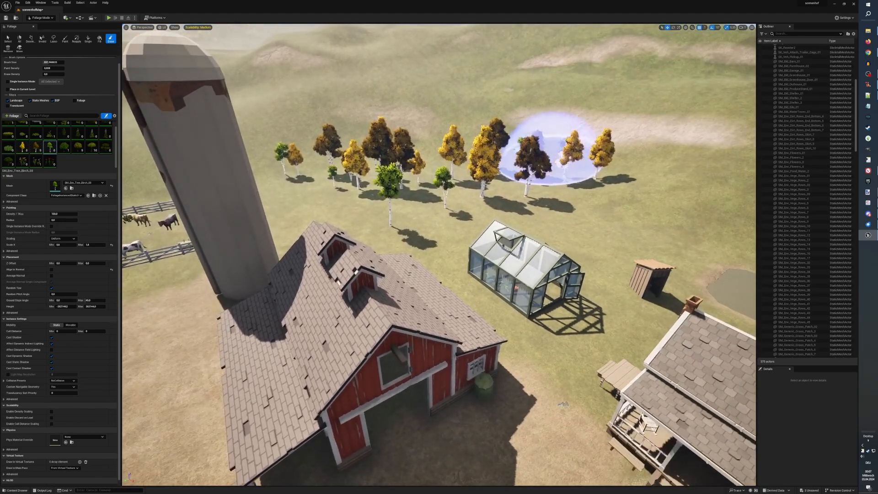
mouse_move(548, 147)
left_mouse_down()
mouse_move(581, 157)
mouse_move(477, 191)
mouse_move(294, 167)
mouse_move(398, 147)
left_mouse_up()
mouse_move(398, 147)
right_mouse_down()
mouse_move(366, 151)
mouse_move(284, 130)
right_mouse_up()
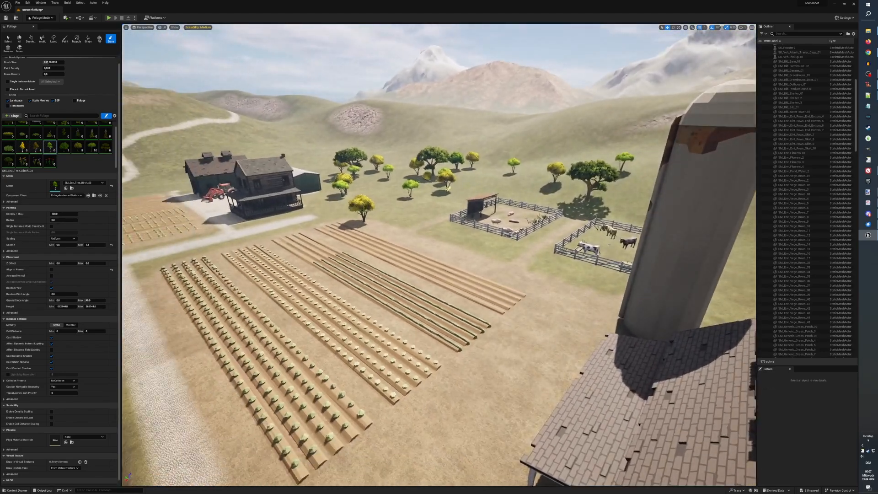
Paint a dense grove of mixed birch trees on the grass beside the bend of the dirt path near the church hill.
scroll(407, 172, "down", 10)
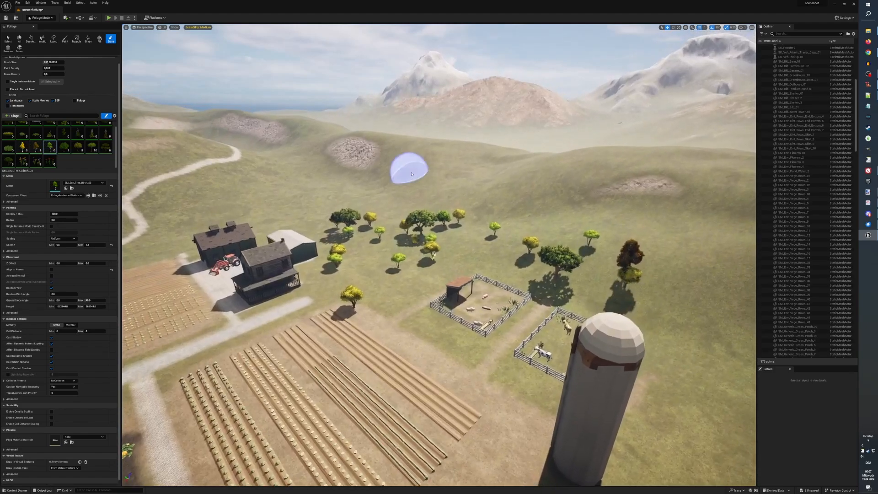
right_click_drag(401, 236, 403, 246)
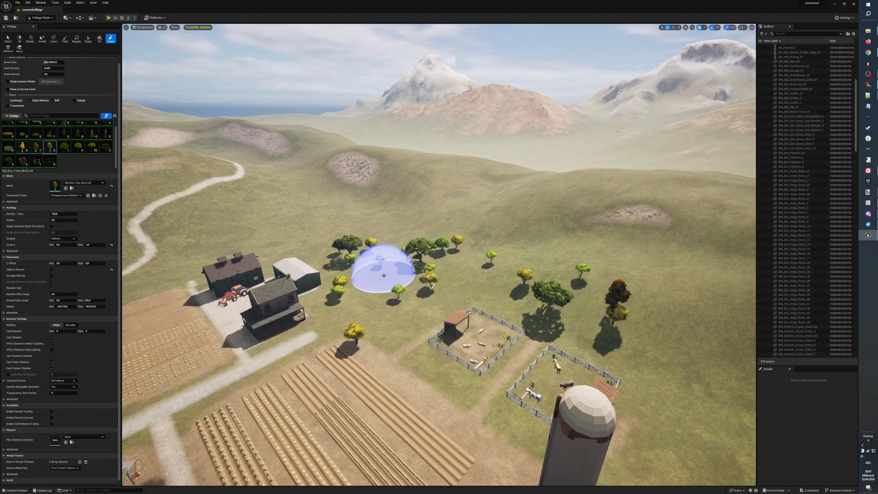
right_click_drag(383, 269, 462, 274)
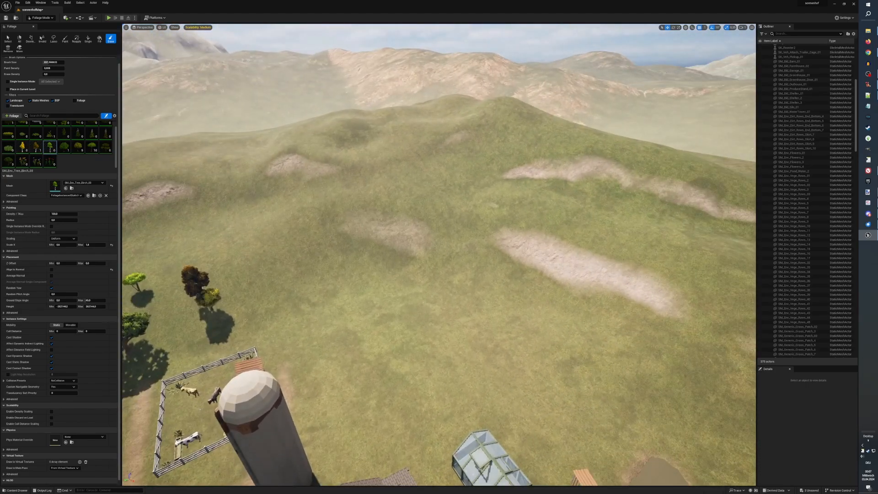
mouse_move(516, 247)
right_mouse_down()
mouse_move(481, 230)
mouse_move(501, 221)
mouse_move(376, 344)
right_mouse_up()
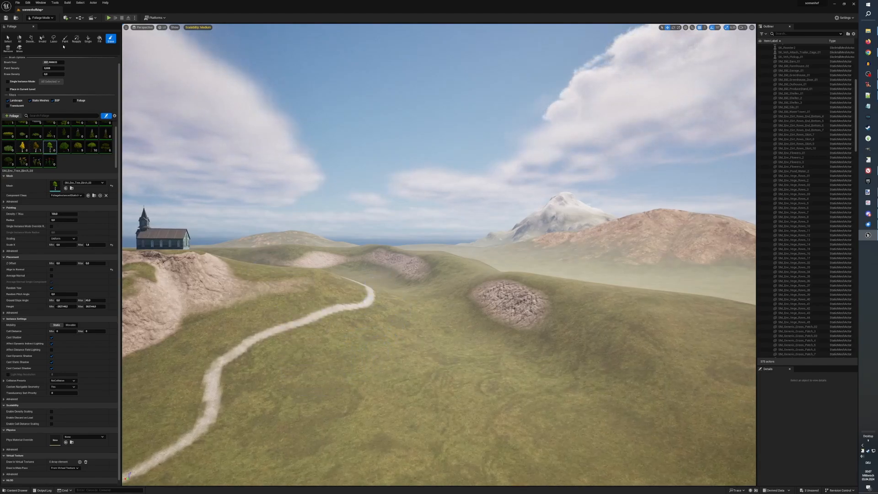
mouse_move(332, 377)
left_mouse_down()
mouse_move(328, 367)
mouse_move(265, 382)
mouse_move(255, 421)
mouse_move(347, 363)
left_mouse_up()
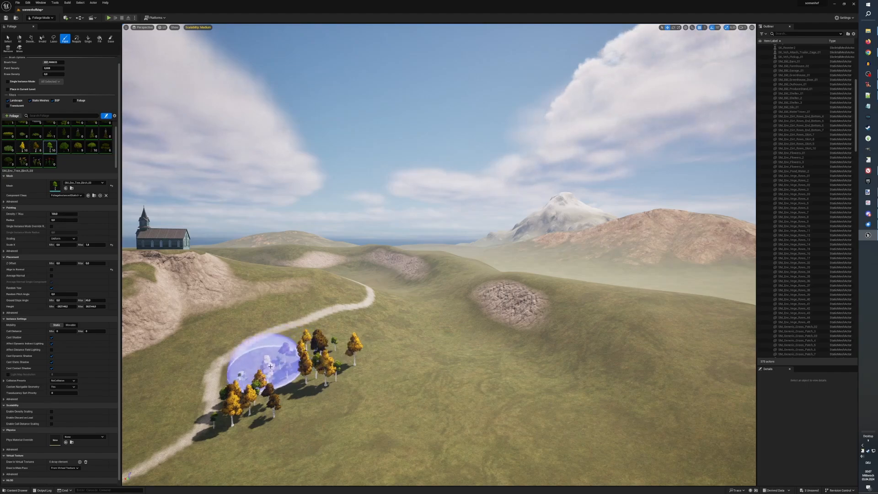
mouse_move(270, 366)
left_mouse_down()
mouse_move(347, 337)
mouse_move(351, 323)
mouse_move(401, 316)
mouse_move(389, 336)
mouse_move(387, 387)
mouse_move(314, 415)
mouse_move(329, 421)
left_mouse_up()
Extend the birch grove towards the dark barn and along its meadow side, and add birches across the path below the church rock.
right_click_drag(329, 421, 372, 428)
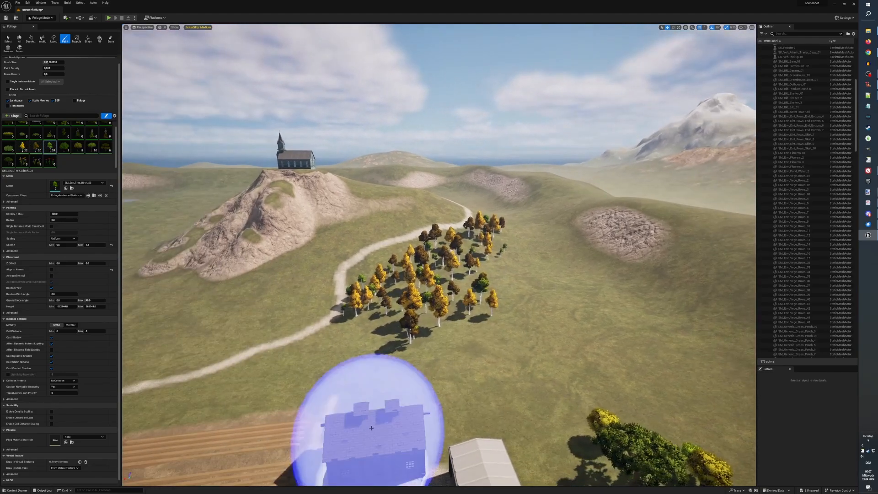
left_click_drag(372, 353, 386, 343)
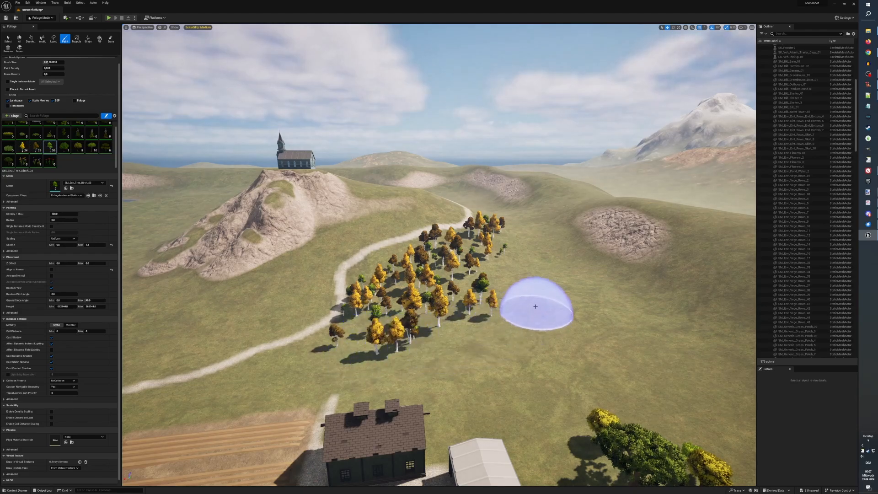
mouse_move(535, 306)
left_mouse_down()
mouse_move(513, 275)
mouse_move(533, 303)
mouse_move(526, 296)
left_mouse_up()
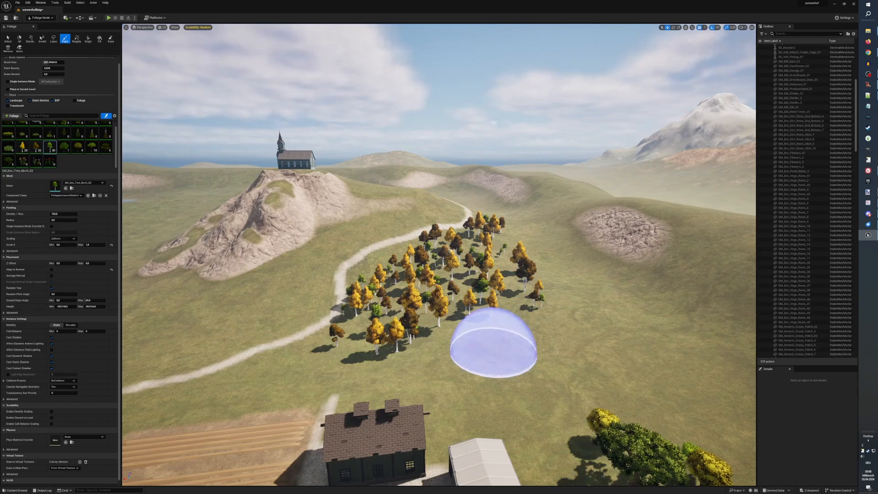
mouse_move(493, 343)
right_mouse_down()
mouse_move(493, 370)
mouse_move(457, 370)
right_mouse_up()
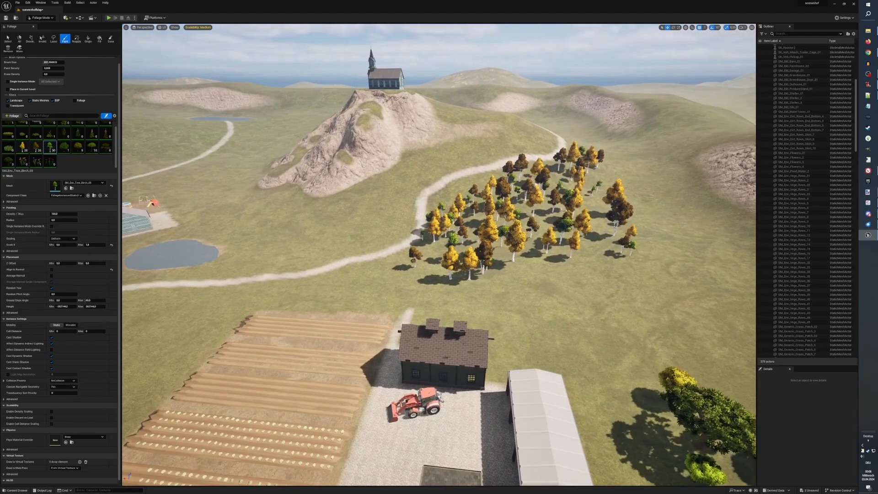
mouse_move(392, 232)
left_mouse_down()
mouse_move(375, 196)
mouse_move(333, 232)
mouse_move(333, 242)
left_mouse_up()
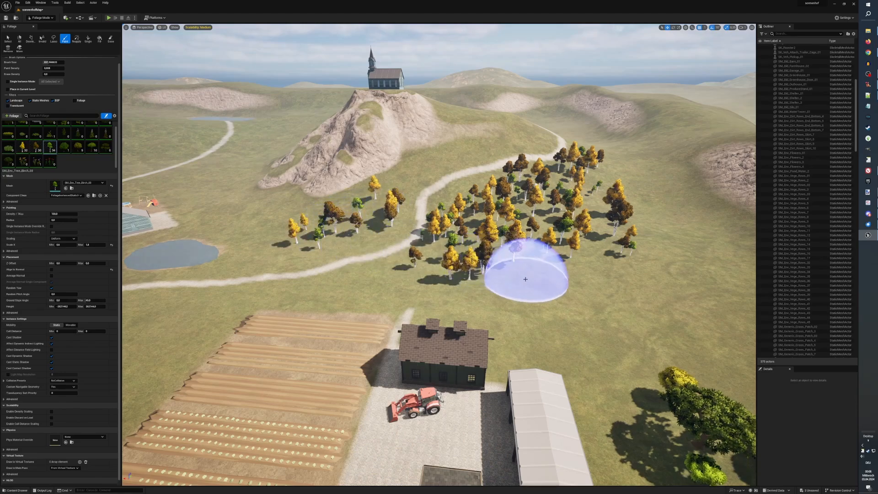
Paint green birches and meadow trees among the existing trees between the metal shed and the pig pen.
mouse_move(525, 280)
right_mouse_down()
mouse_move(586, 298)
mouse_move(659, 301)
right_mouse_up()
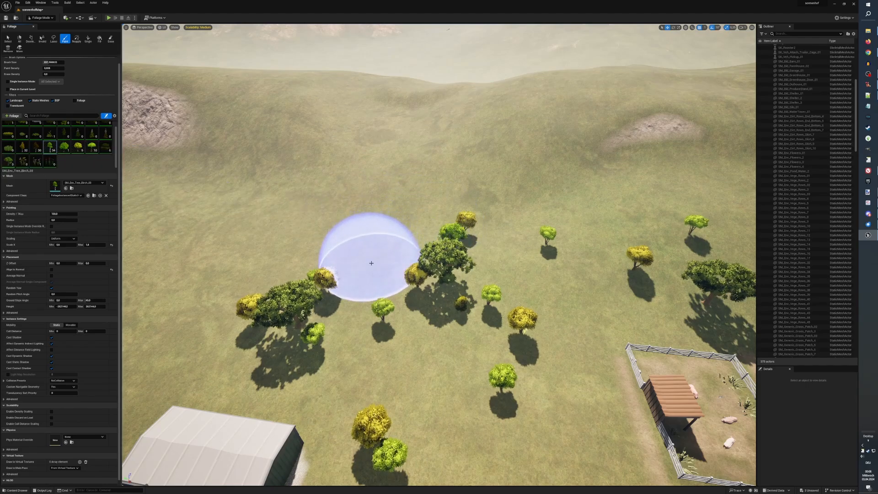
mouse_move(366, 255)
left_mouse_down()
mouse_move(375, 260)
mouse_move(392, 235)
mouse_move(537, 275)
mouse_move(523, 279)
mouse_move(500, 349)
mouse_move(439, 365)
mouse_move(425, 349)
mouse_move(382, 360)
left_mouse_up()
right_click_drag(572, 266, 625, 238)
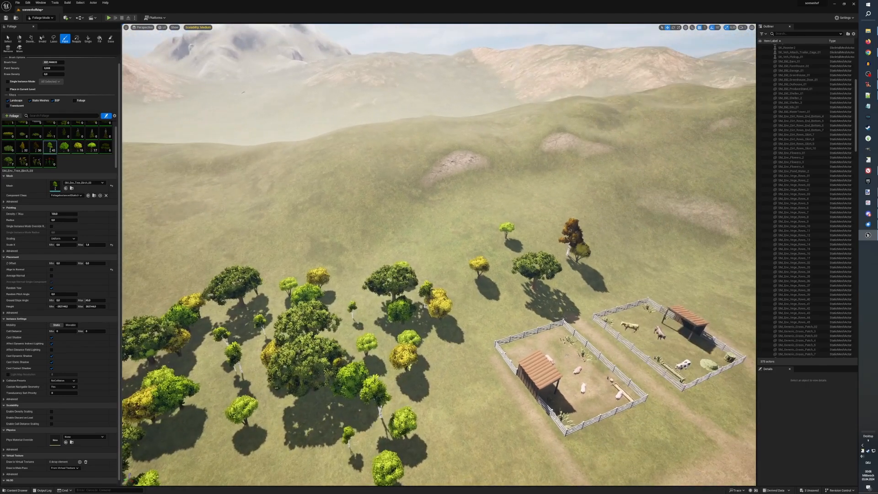
Extend the green woodland along the slope beyond the animal pens and fill in its far edge behind the metal shed.
mouse_move(572, 266)
left_mouse_down()
mouse_move(466, 274)
mouse_move(432, 262)
mouse_move(465, 217)
mouse_move(506, 201)
mouse_move(543, 196)
mouse_move(488, 301)
mouse_move(424, 294)
left_mouse_up()
mouse_move(423, 294)
right_mouse_down()
mouse_move(425, 274)
mouse_move(429, 307)
right_mouse_up()
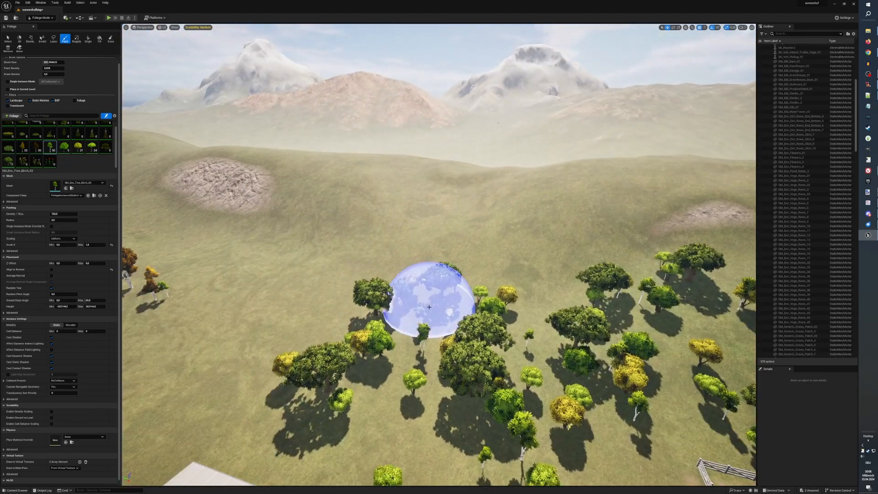
scroll(429, 307, "down", 8)
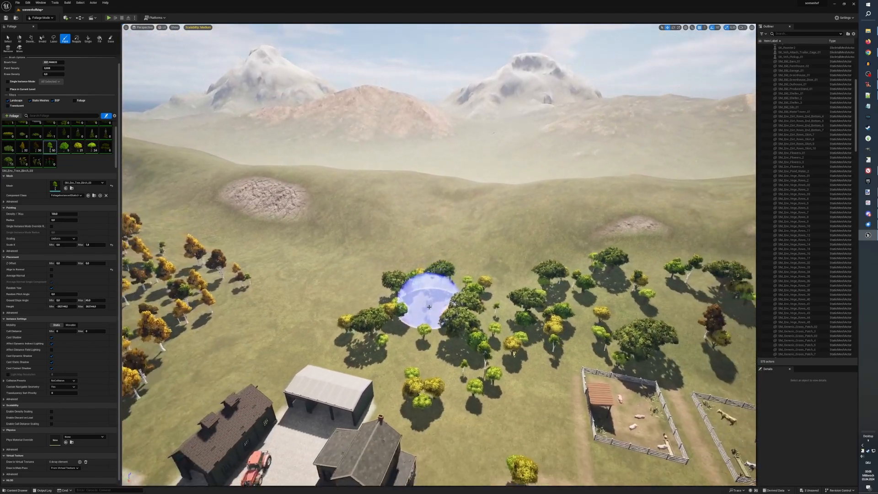
scroll(429, 307, "down", 8)
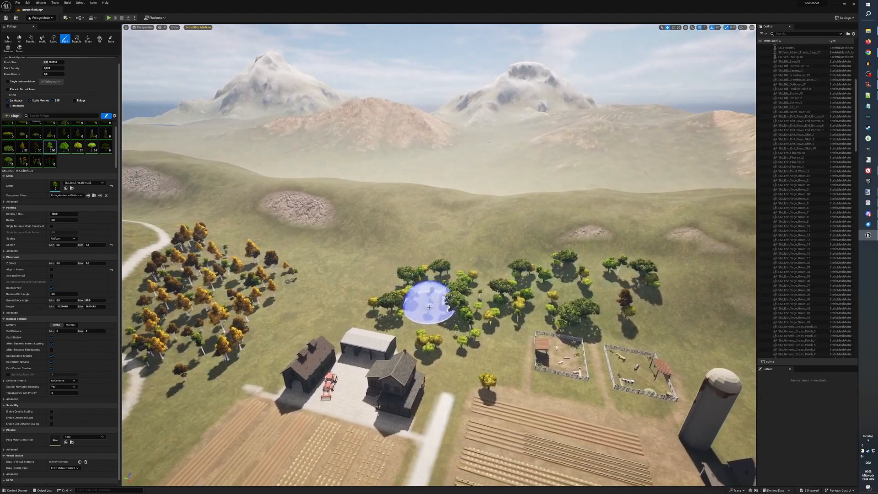
key("Right")
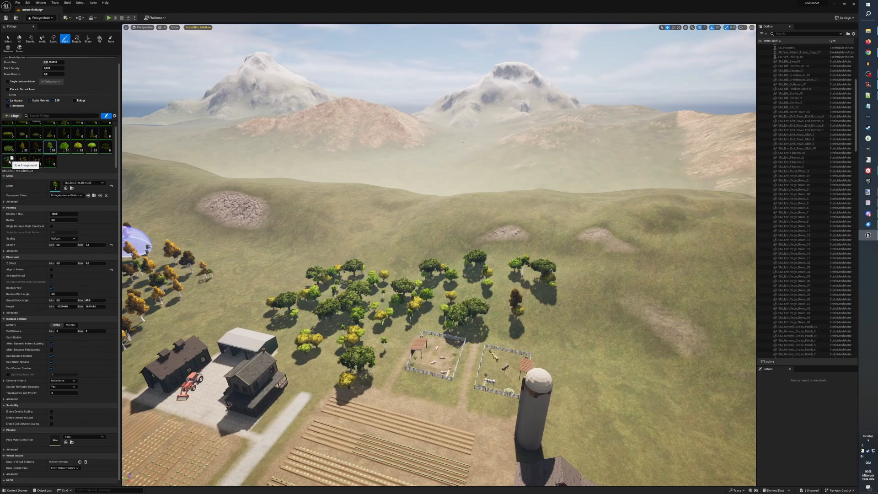
Set the minimum scale of SM_Env_Tree_Meadow_02 to 0.5 and paint mixed green trees around the silo and behind the animal pens.
left_click(62, 244)
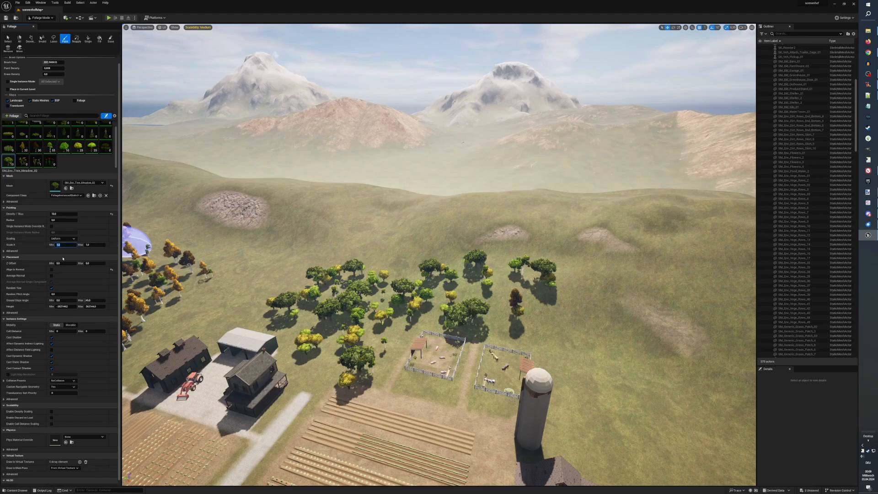
type("0.5")
key("Tab")
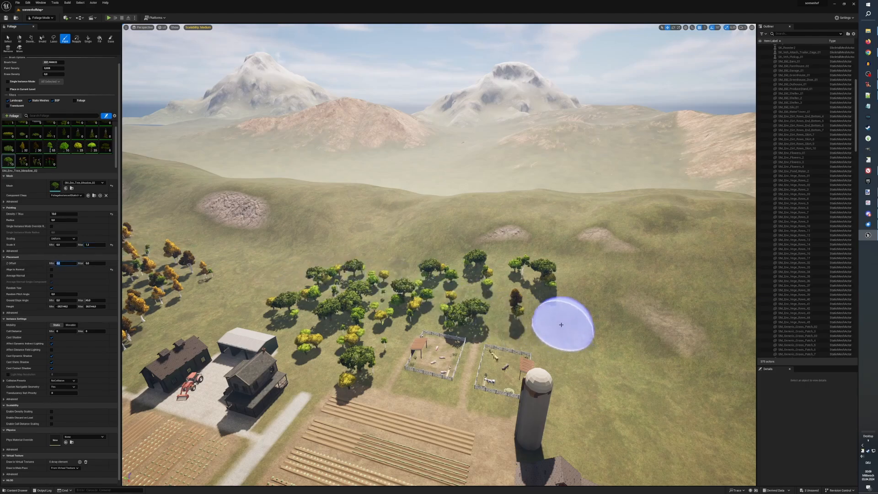
mouse_move(565, 323)
left_mouse_down()
mouse_move(542, 326)
mouse_move(514, 294)
mouse_move(584, 343)
left_mouse_up()
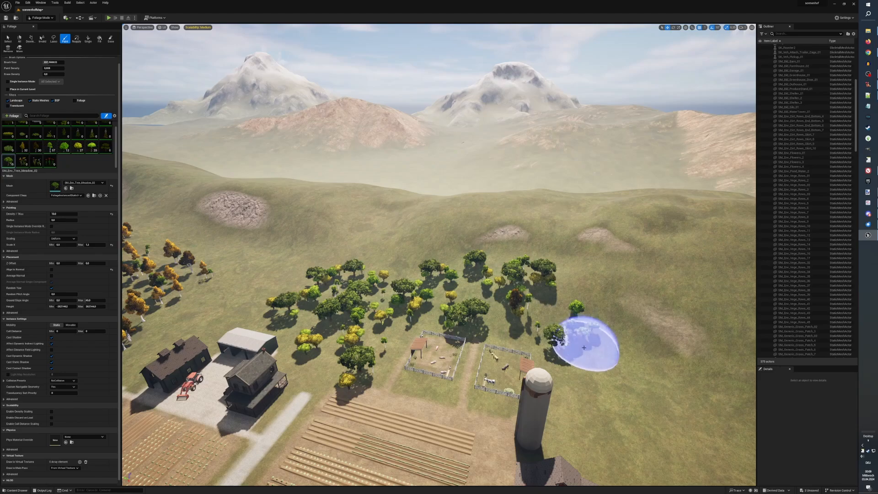
right_click_drag(584, 343, 584, 370)
mouse_move(507, 280)
left_mouse_down()
mouse_move(459, 274)
mouse_move(461, 290)
mouse_move(475, 265)
mouse_move(510, 294)
mouse_move(447, 299)
left_mouse_up()
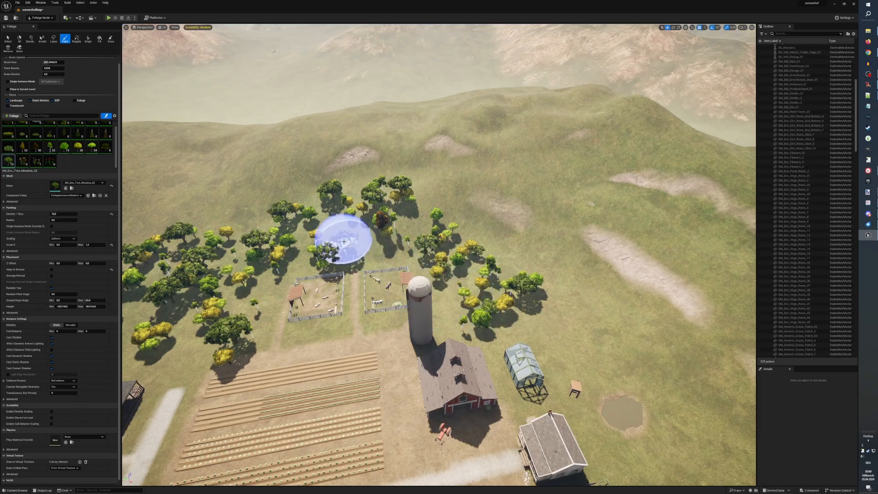
Leave Foliage mode for Selection mode, play-test the level and run the character across the vegetable field to the woodland edge.
left_click(41, 17)
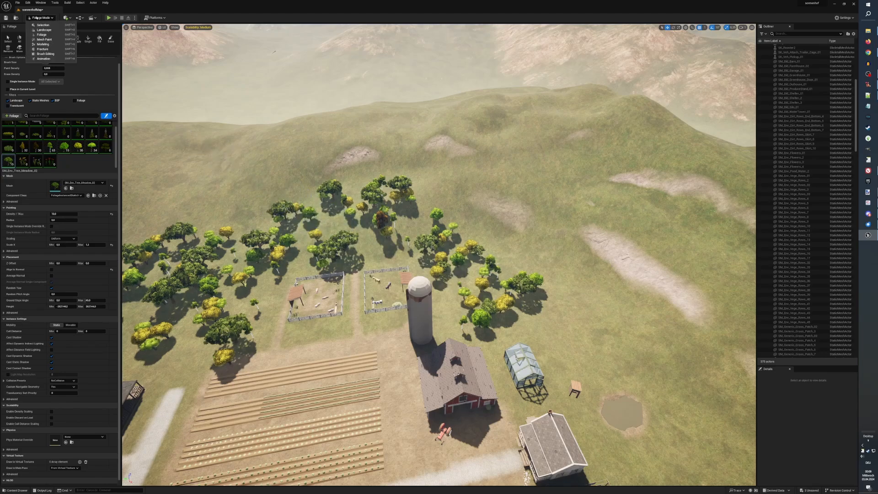
left_click(42, 26)
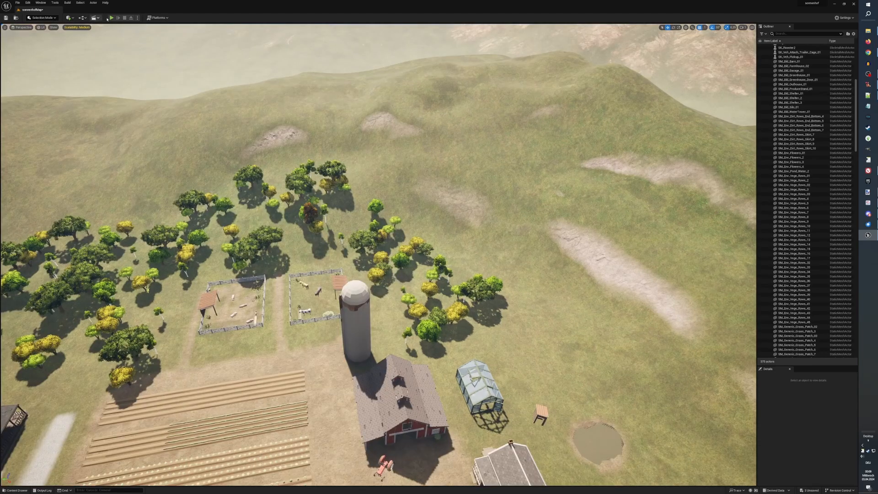
left_click(112, 18)
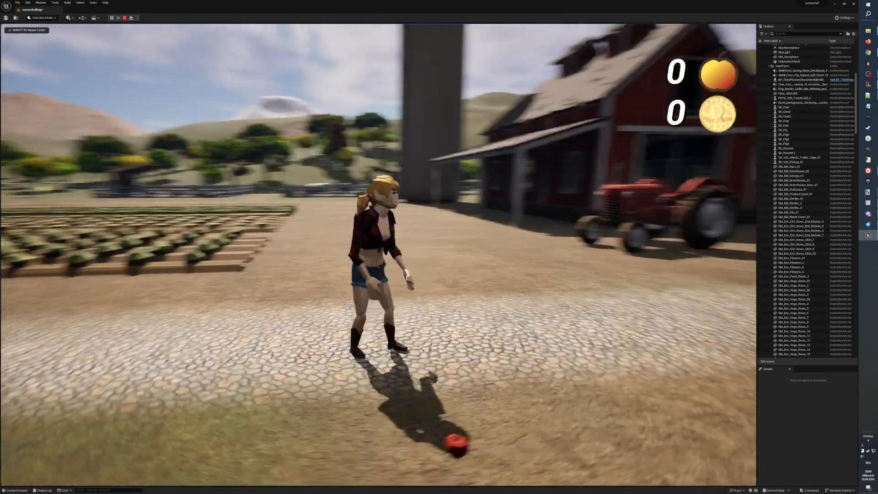
key("w")
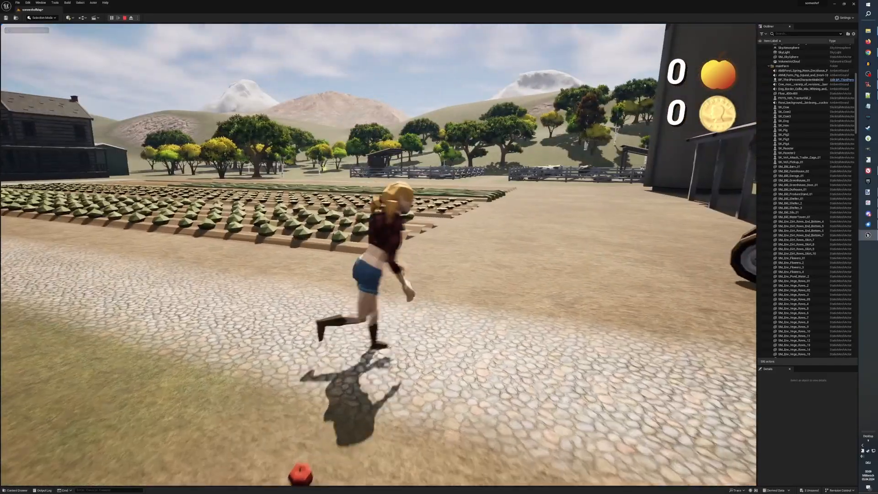
key("space")
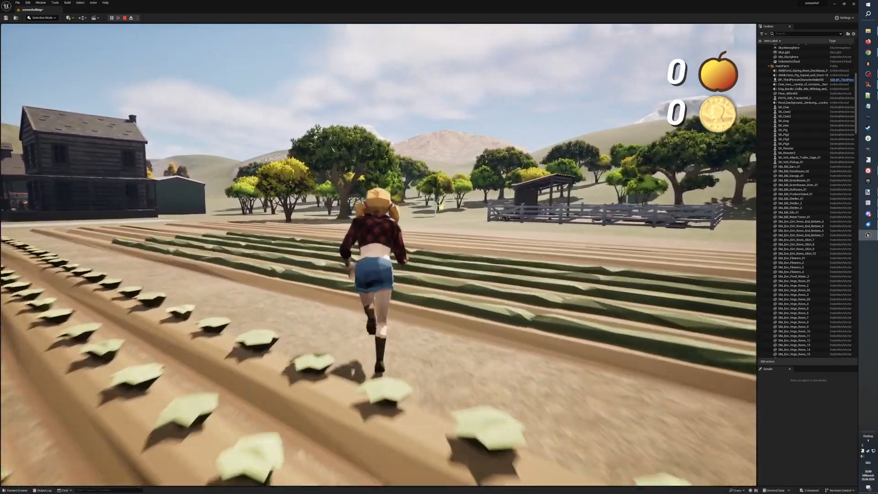
key("w")
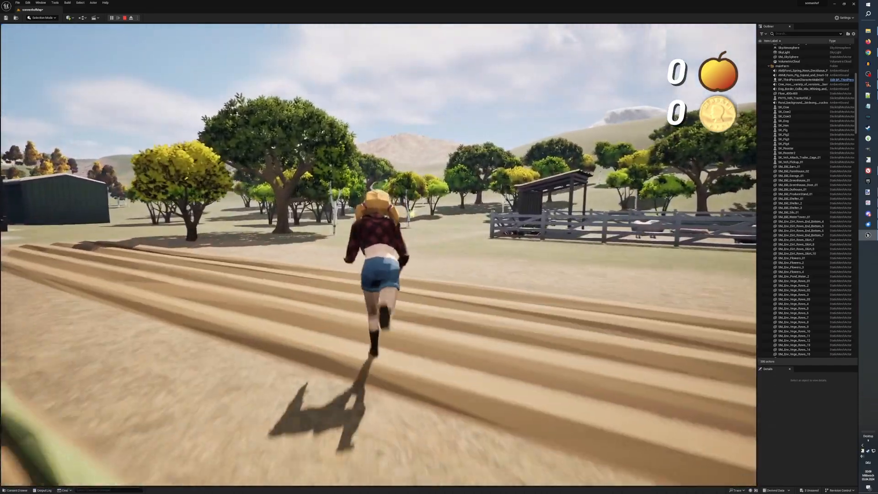
key("w")
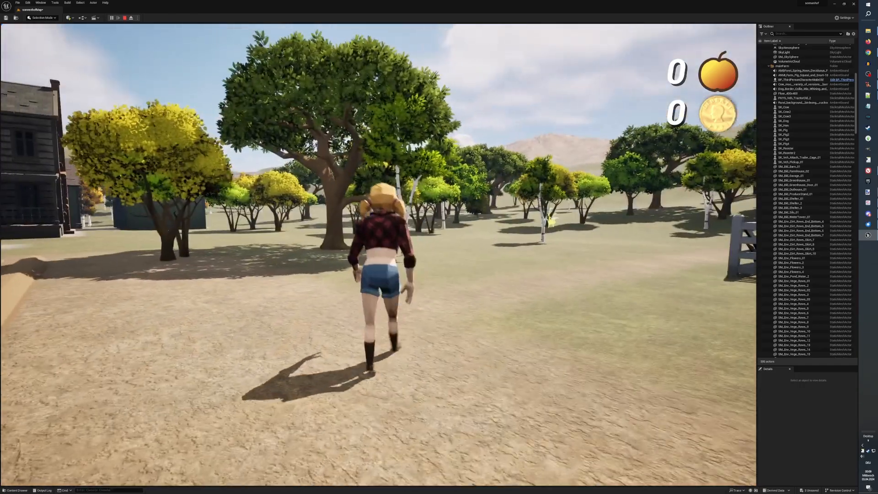
Run the character through the painted green woodland beside the animal pens and past the metal shed to check the trees.
key("w")
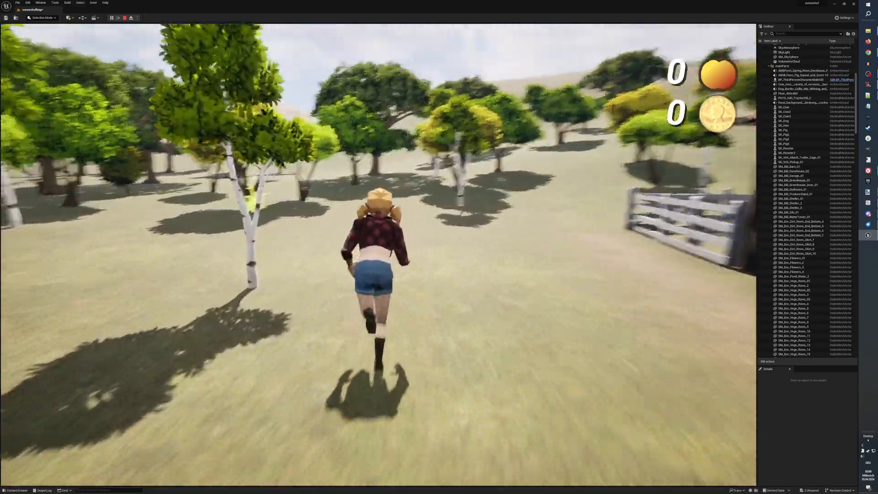
key("w")
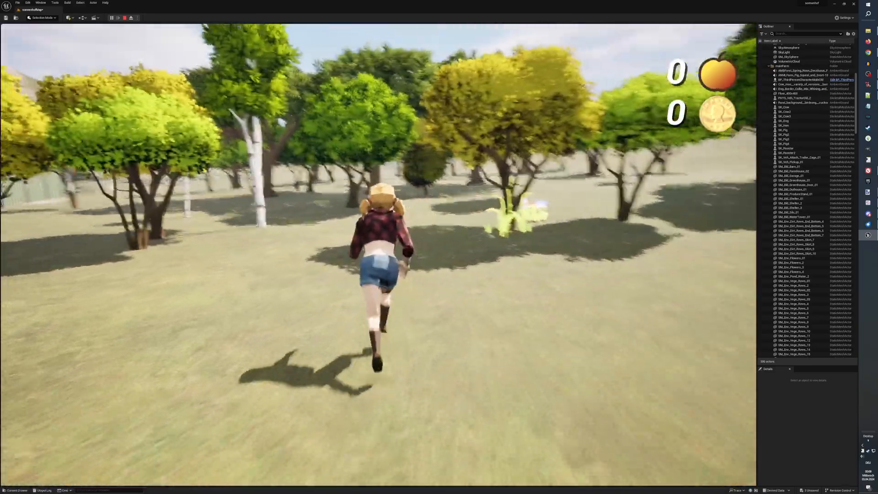
key("w")
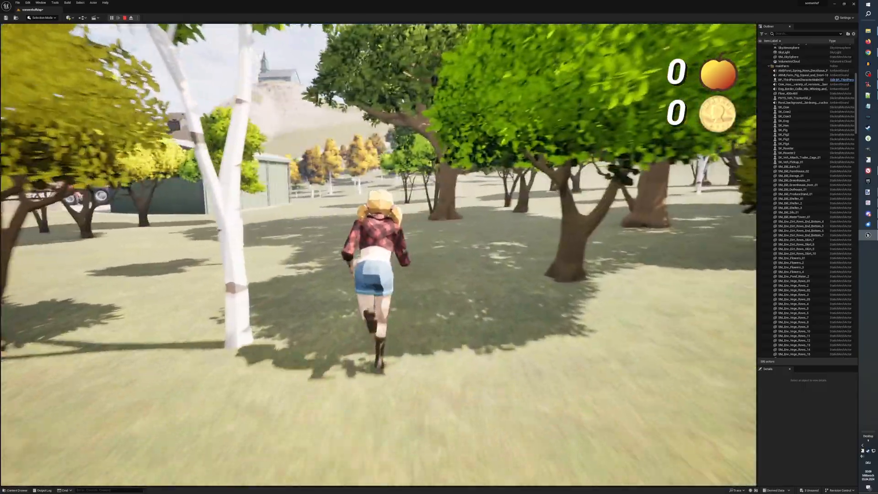
key("w")
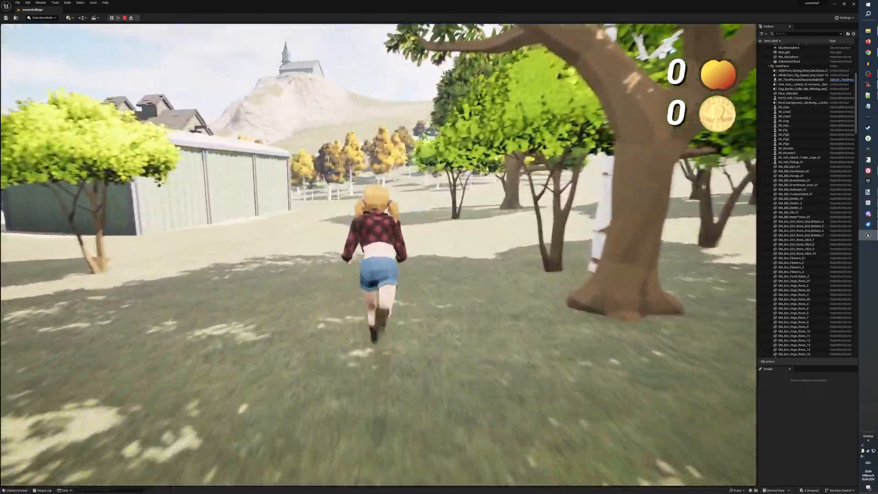
key("w")
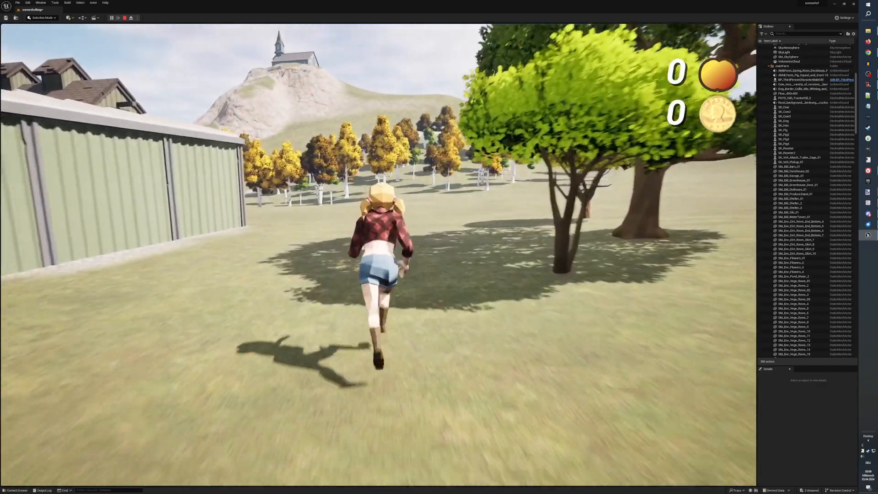
key("w")
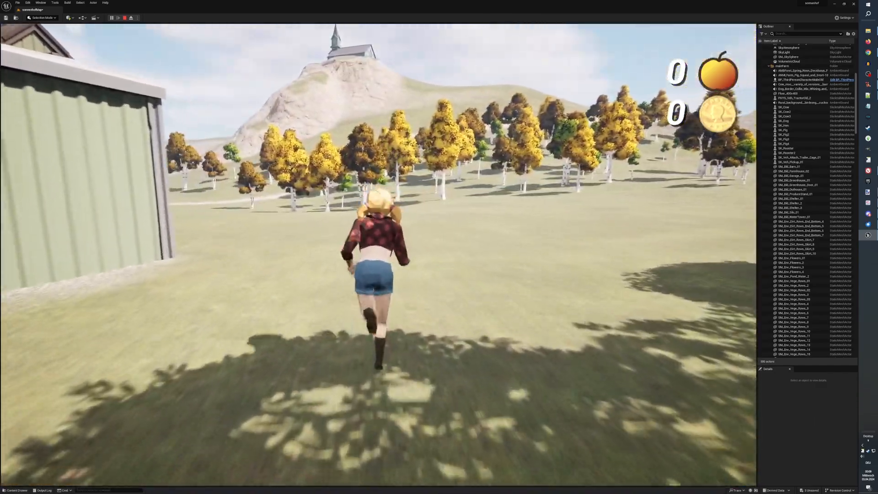
Run across the meadow through the birch grove towards the dirt path below the church hill to check its look in game.
key("w")
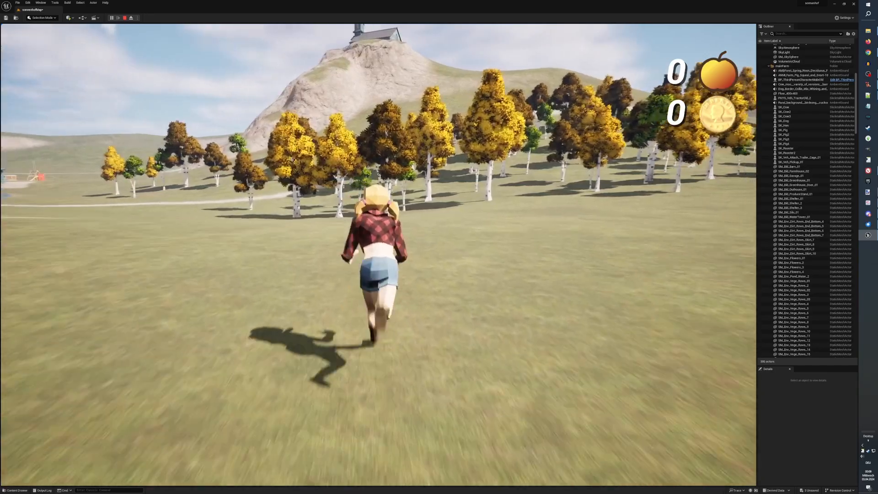
key("w")
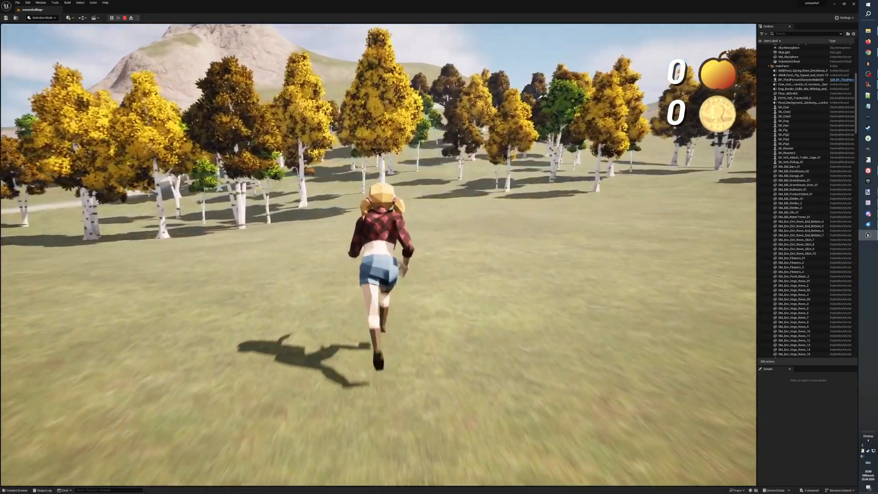
key("w")
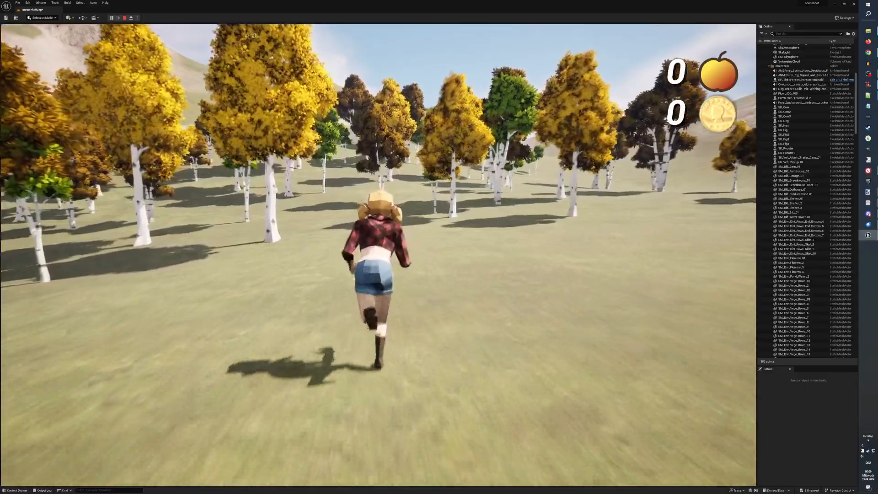
key("w")
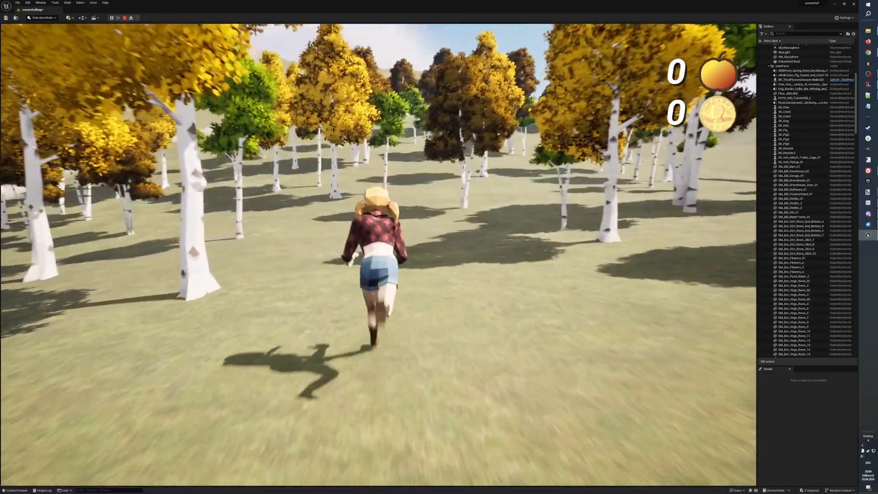
key("w")
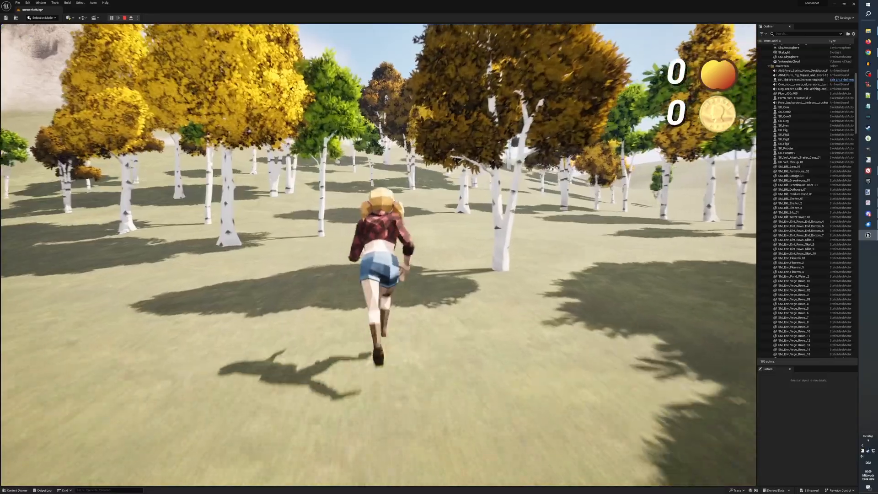
key("w")
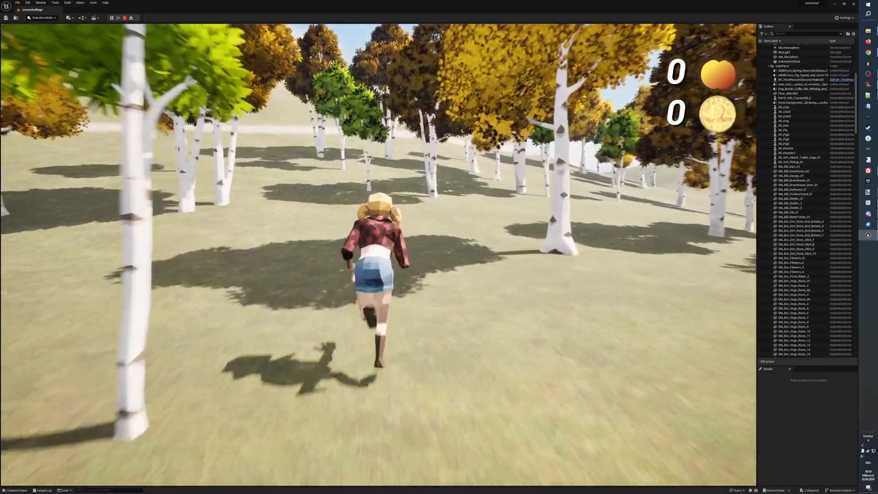
key("w")
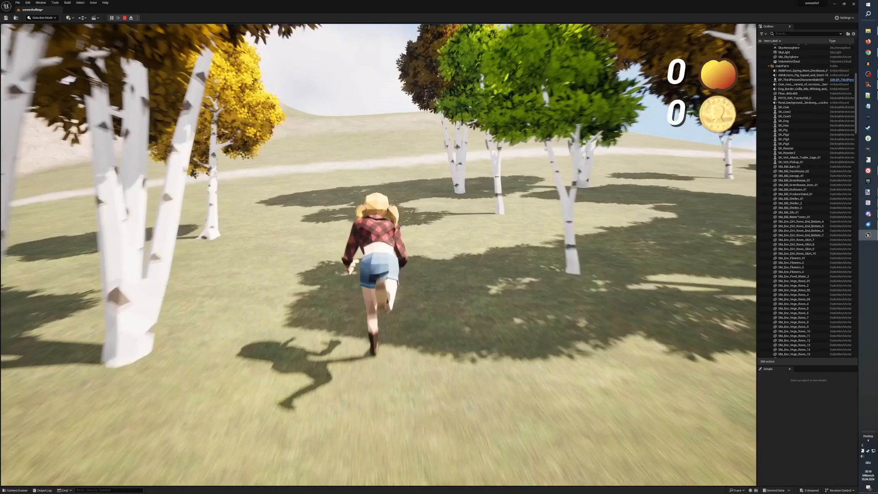
key("w")
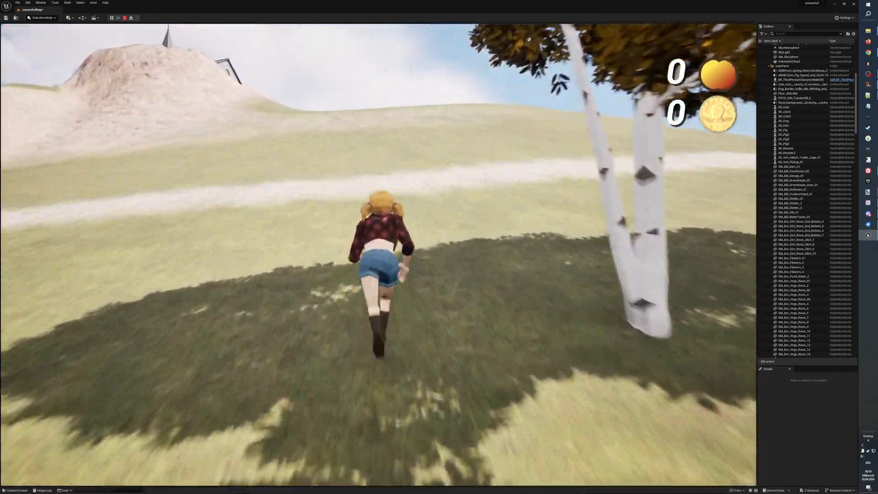
key("w")
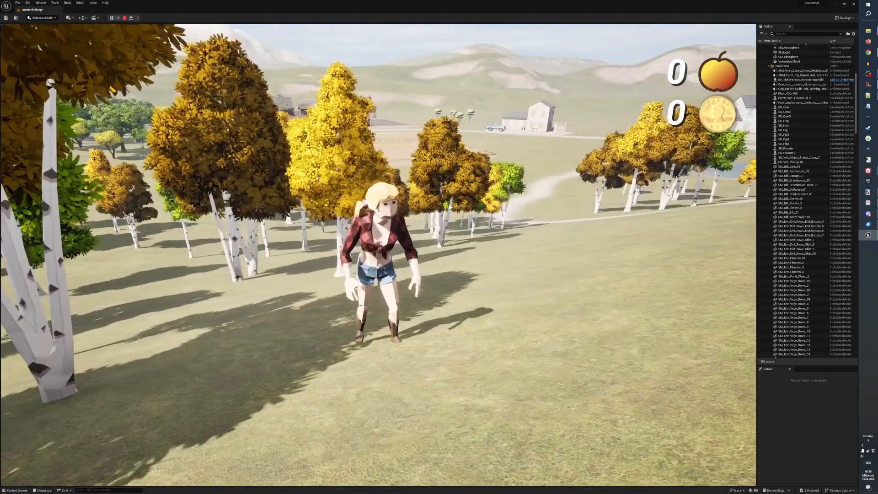
key("w")
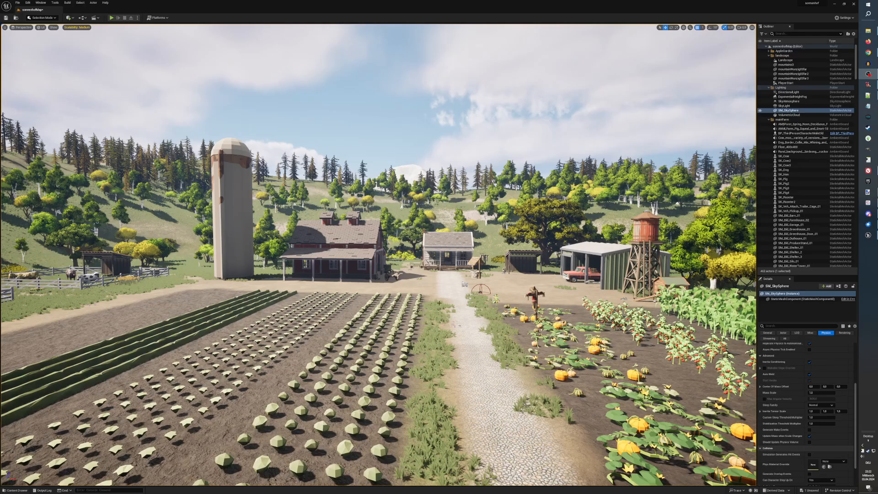
Examine the finished foliage from above around the crop fields, farm buildings, forested hills, village road and church hill.
mouse_move(439, 303)
right_mouse_down()
mouse_move(419, 304)
mouse_move(440, 303)
right_mouse_up()
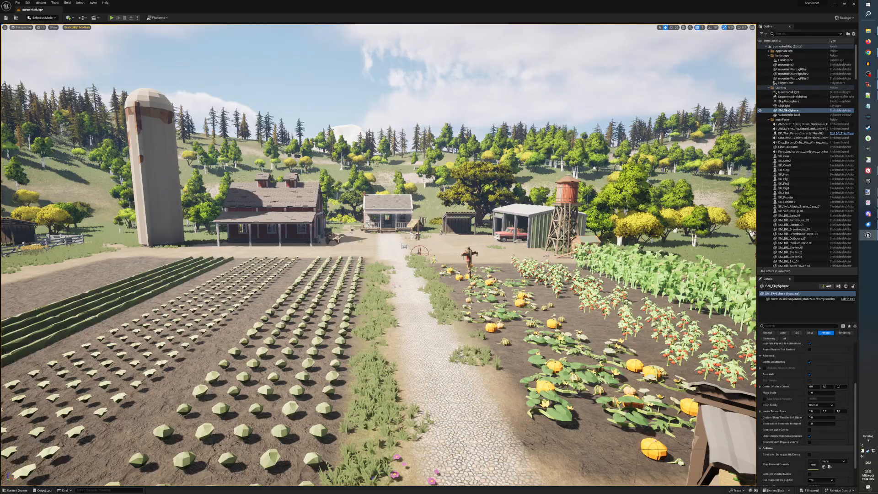
scroll(378, 254, "up", 5)
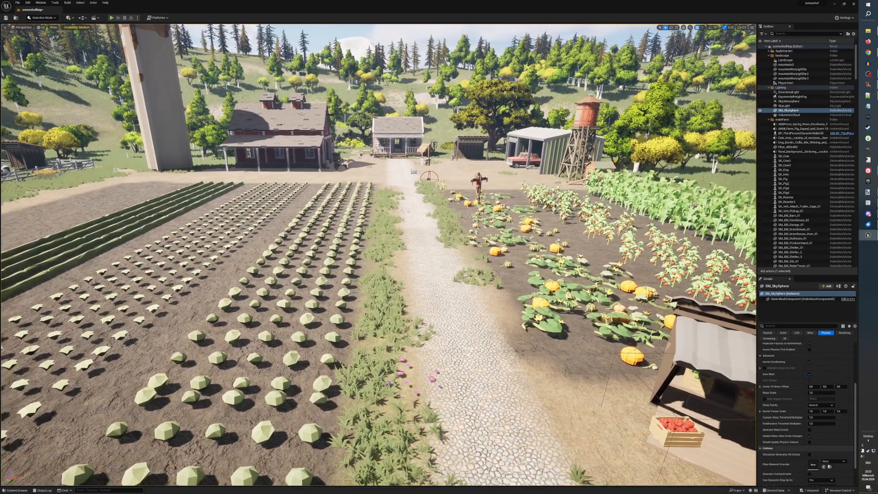
scroll(505, 300, "down", 6)
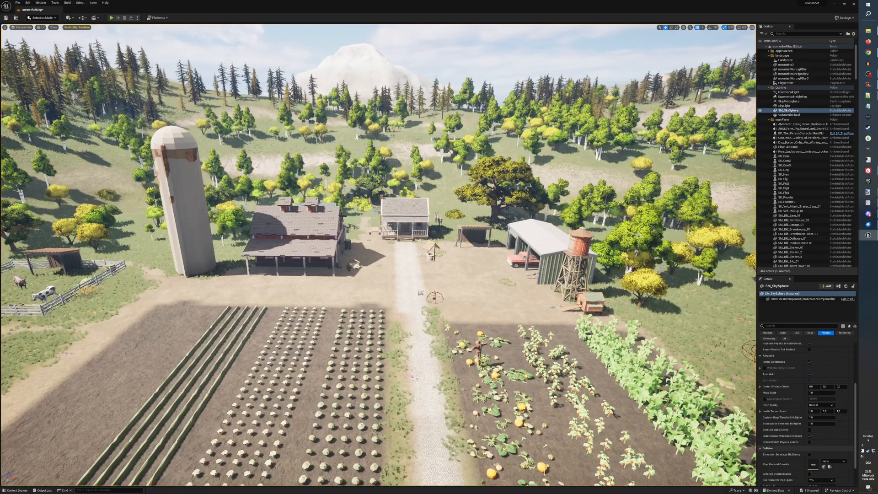
right_click_drag(379, 254, 379, 208)
key("e")
right_click_drag(529, 298, 530, 297)
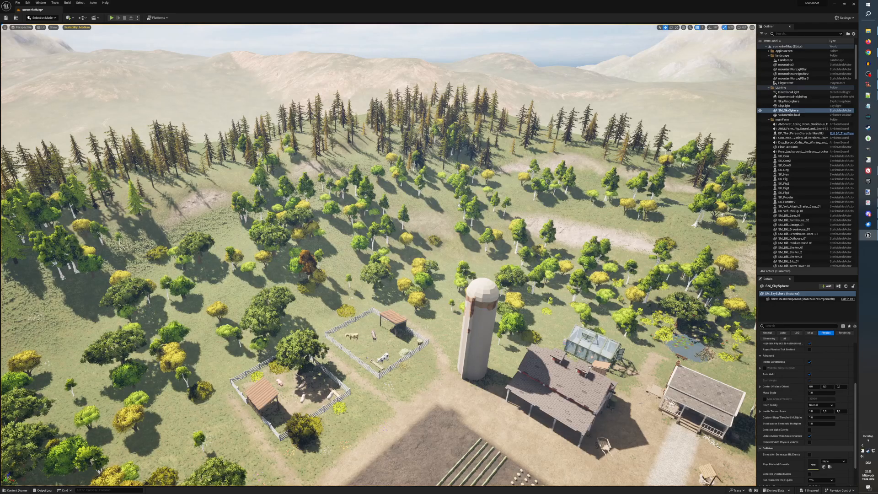
right_click_drag(530, 298, 529, 298)
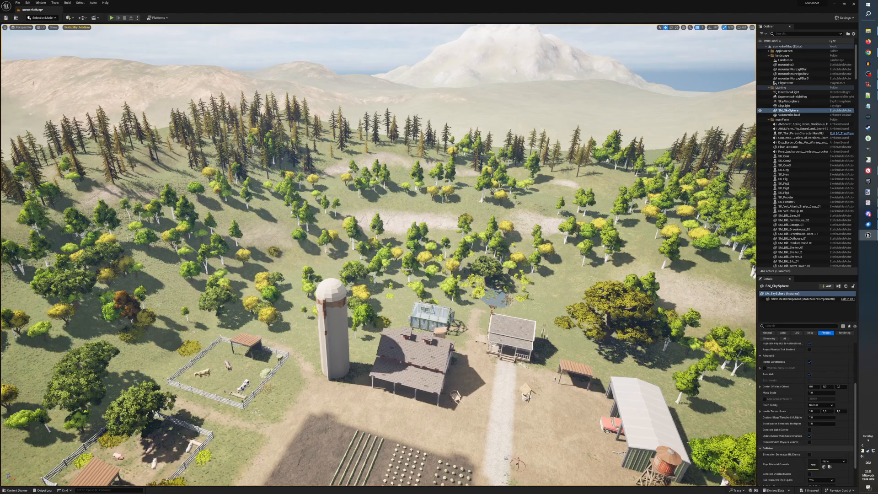
right_click_drag(529, 298, 529, 298)
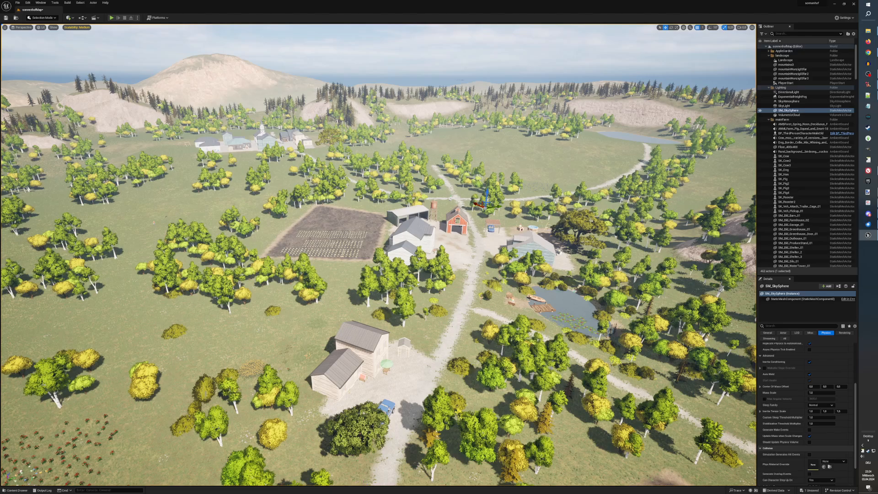
right_click_drag(496, 324, 592, 306)
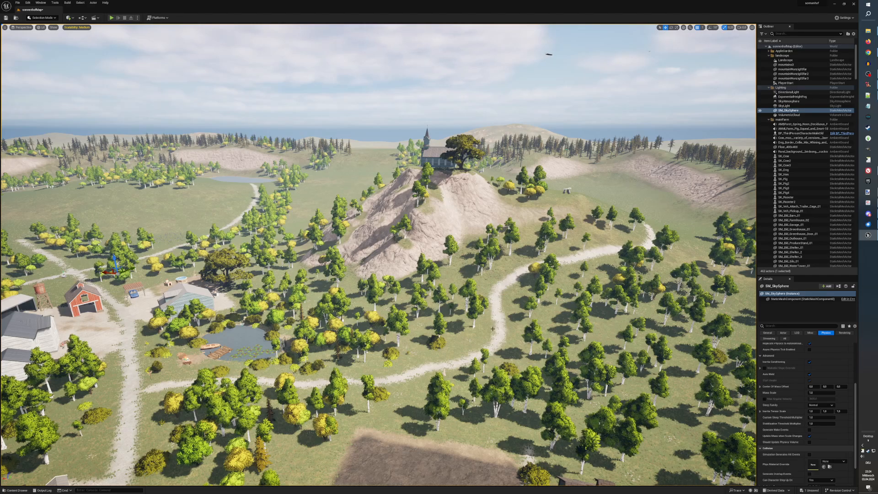
right_click_drag(493, 329, 492, 292)
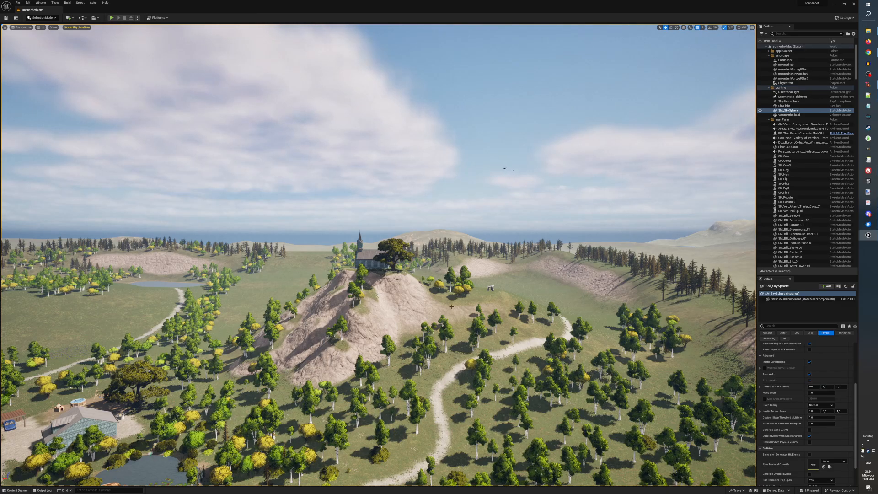
Survey the village, church hill and farm buildings from above, then move down to the vegetable fields near the farmyard.
right_click_drag(451, 307, 303, 360)
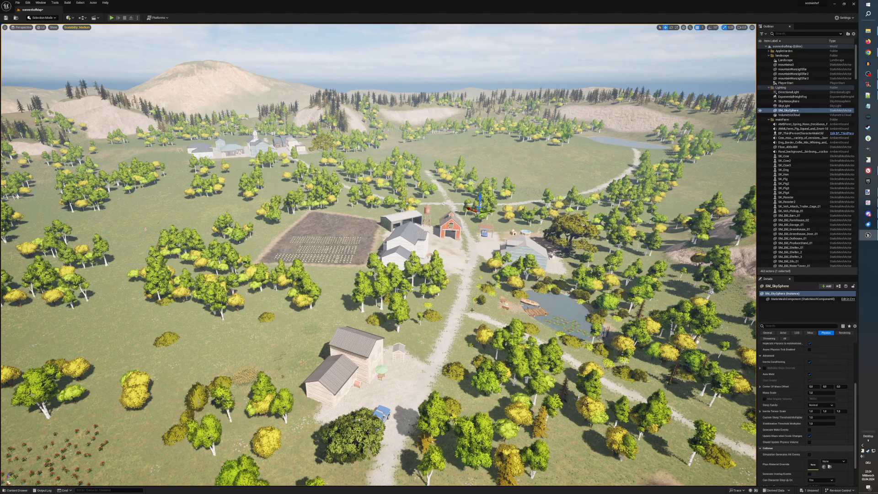
mouse_move(379, 254)
right_mouse_down()
mouse_move(360, 370)
mouse_move(363, 256)
right_mouse_up()
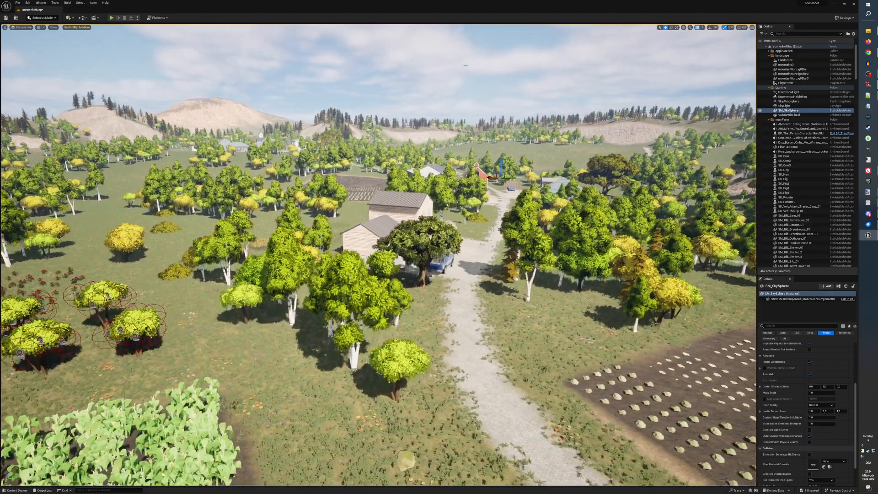
middle_click_drag(485, 290, 478, 375)
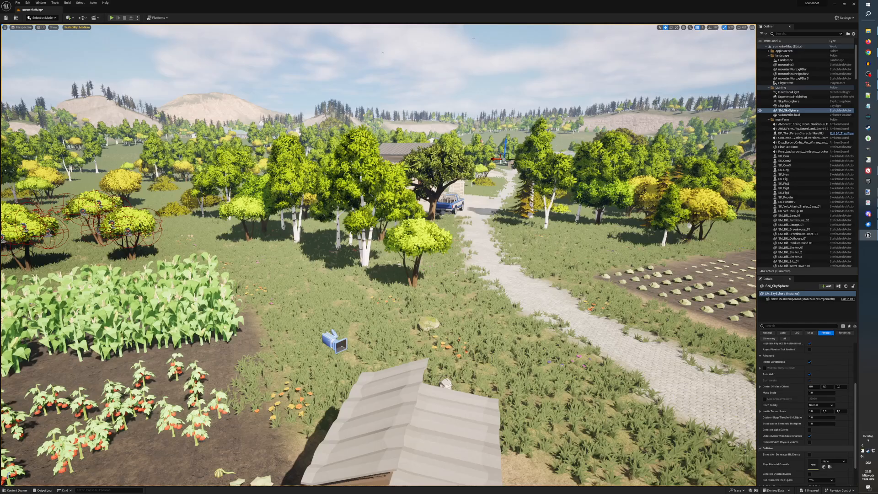
right_click_drag(478, 329, 318, 332)
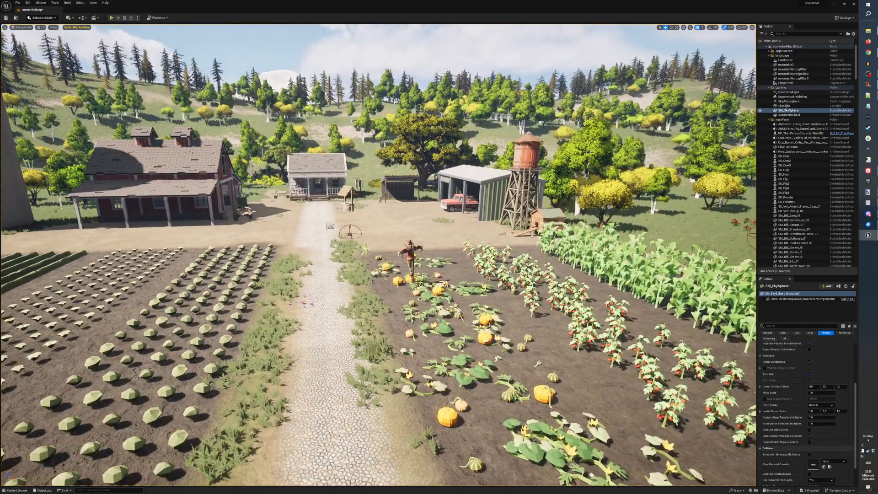
Play-test the level and walk the character from the farmyard to the bench beside the lily pond.
left_click(112, 18)
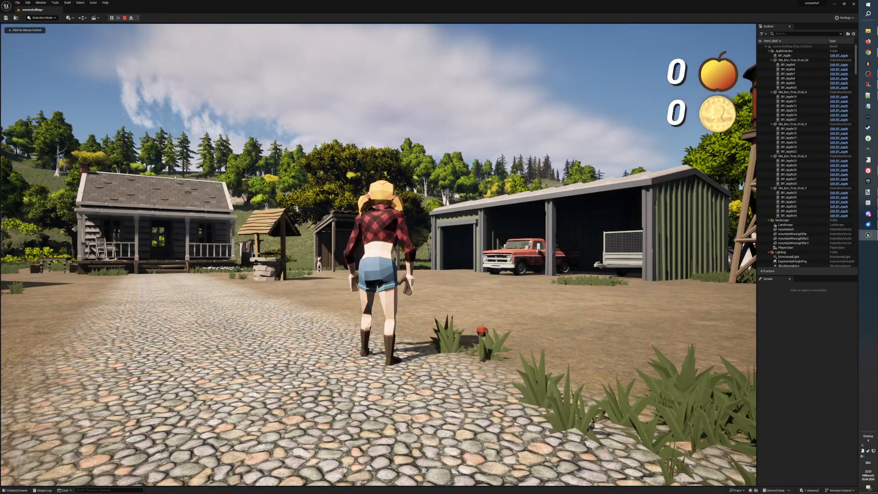
left_click(270, 248)
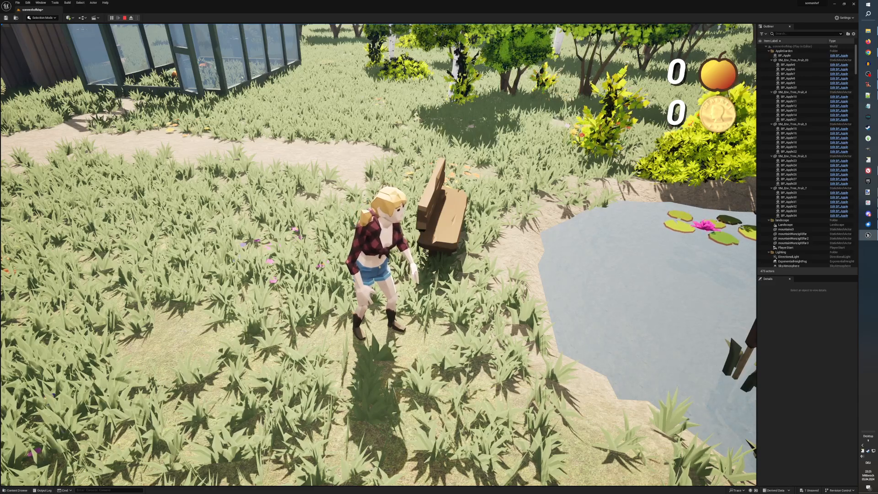
mouse_move(439, 247)
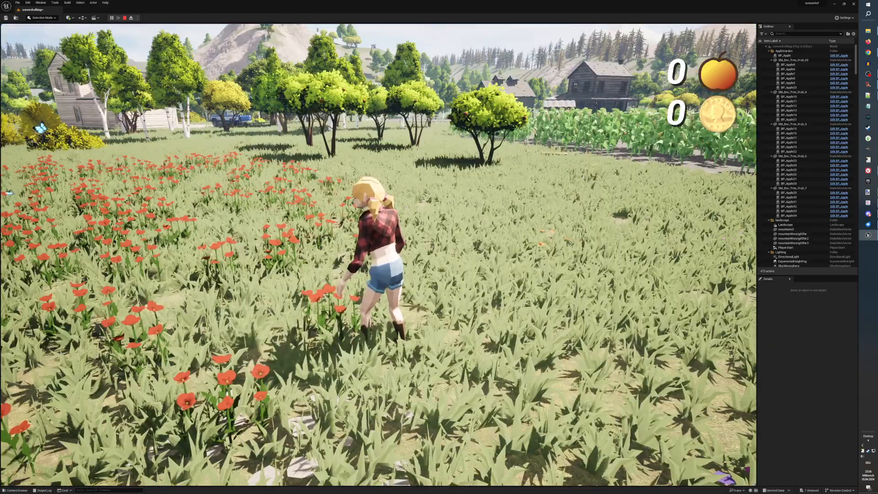
Run the character from the poppy meadow into the orchard and collect four apples under the fruit trees.
key("w")
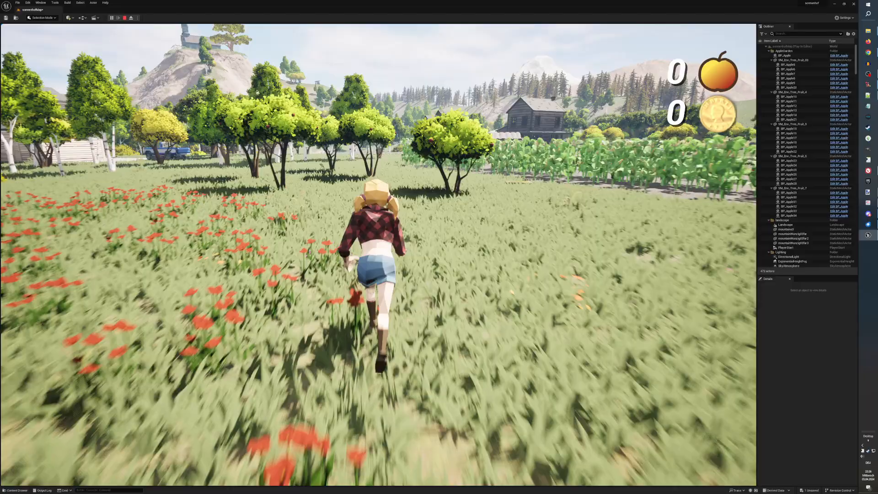
key("w")
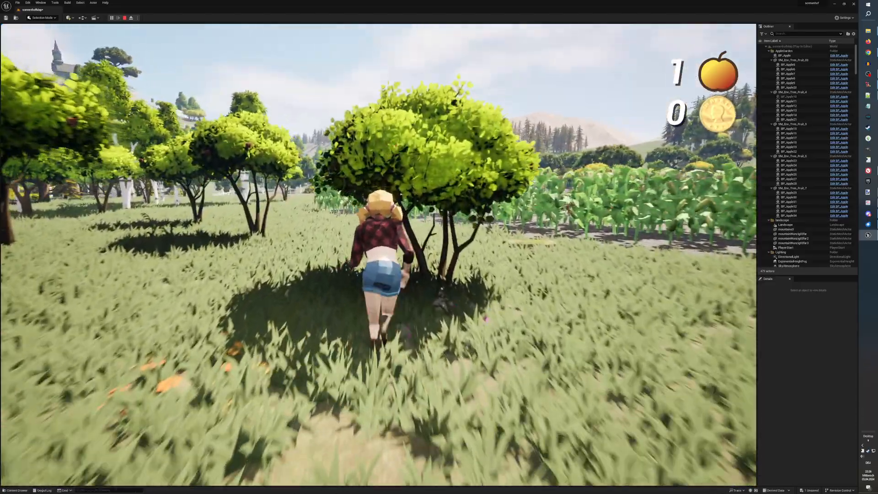
key("w")
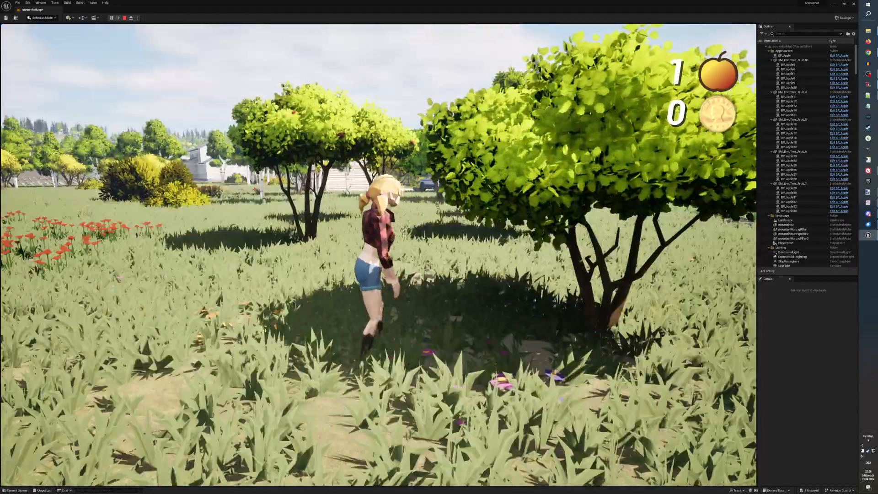
key("w")
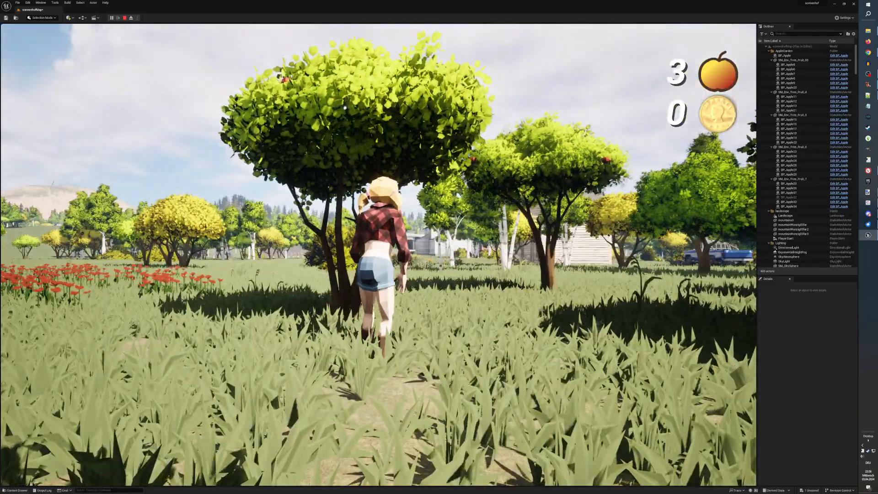
key("w")
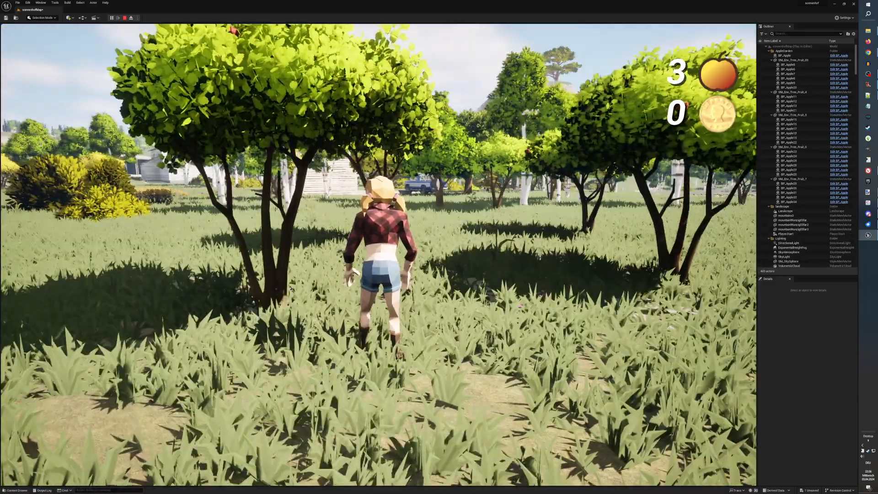
key("w")
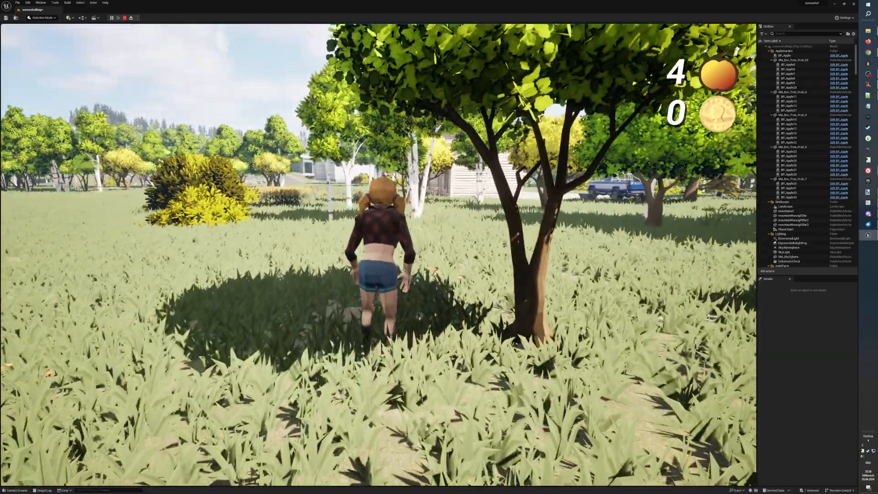
Run through the grove past the blue pickup and across the paved path towards the vegetable field by the dark house.
key("w")
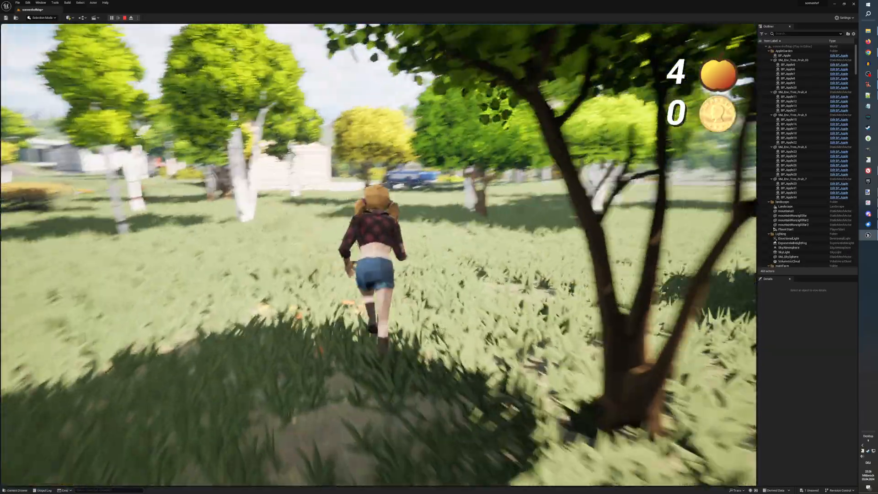
key("w")
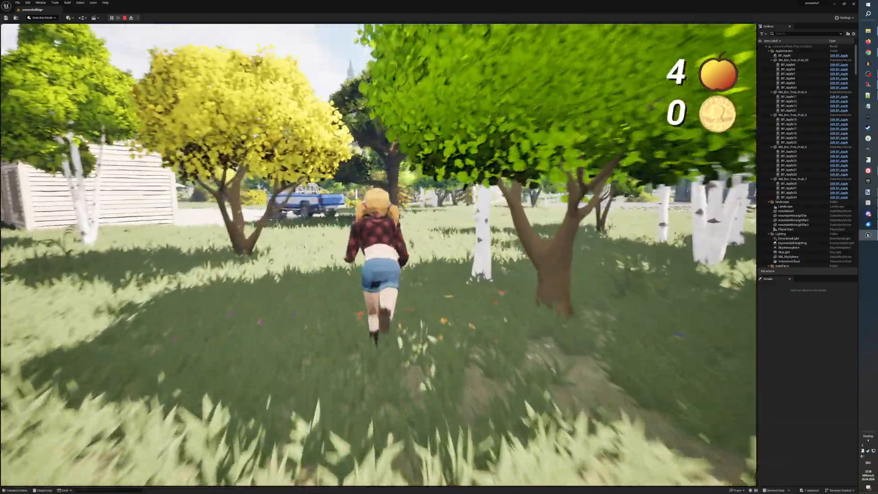
key("w")
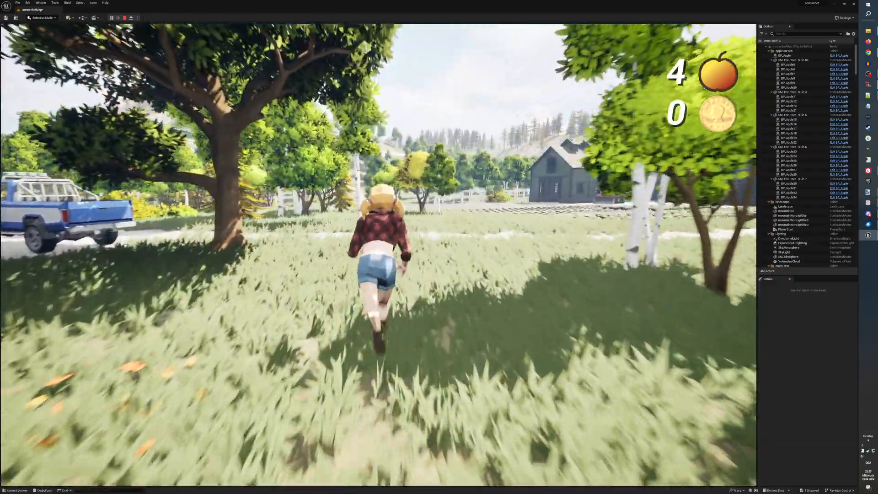
key("w")
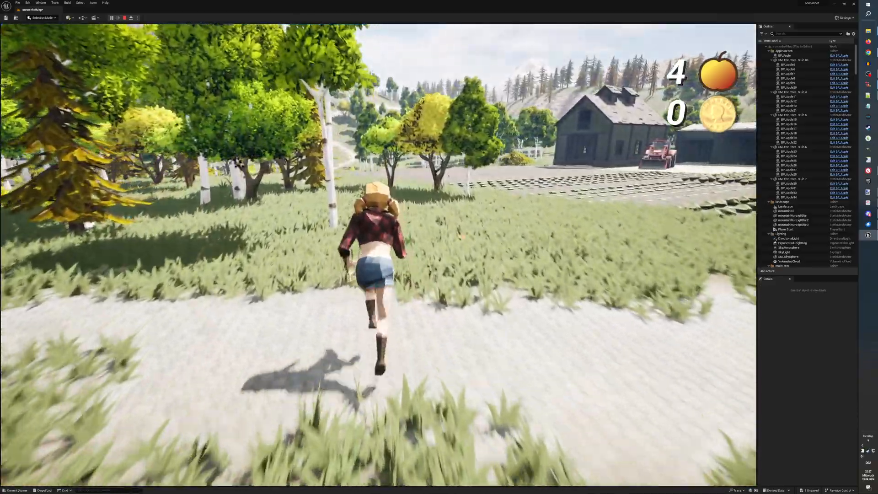
key("w")
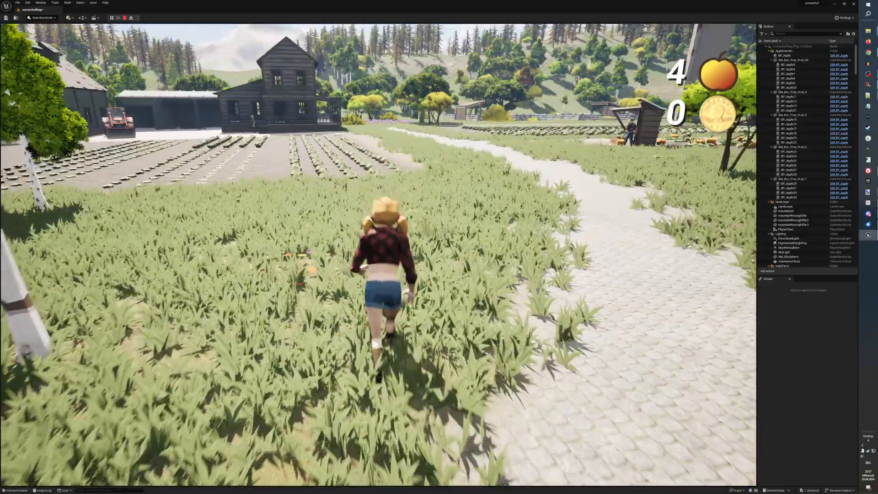
Visit the flower meadow beyond the dark house, turn around and run back along the paved path between the fields.
key("w")
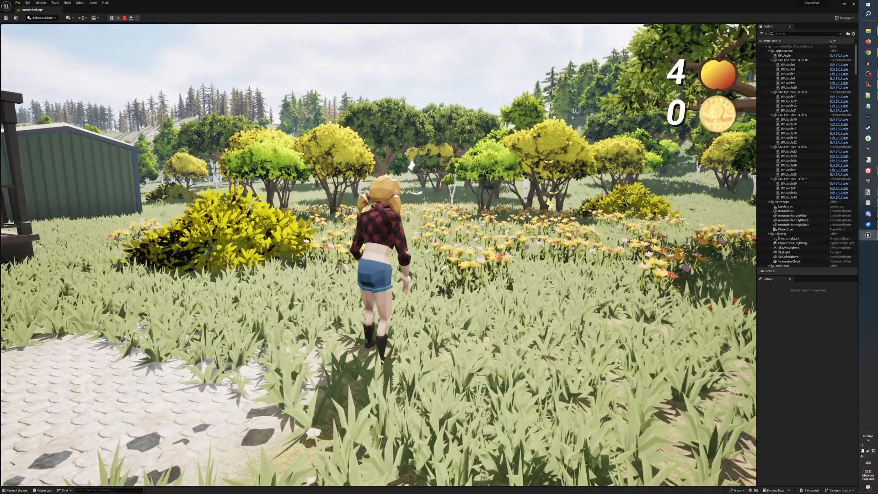
key("s")
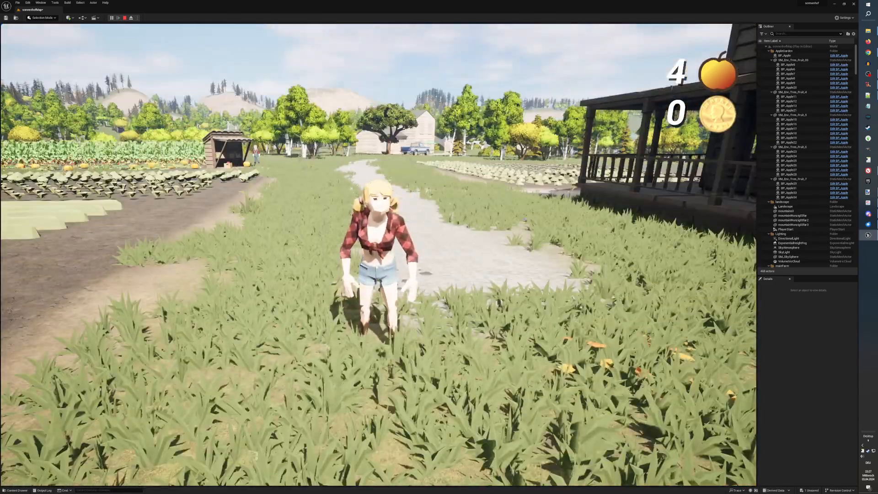
key("w")
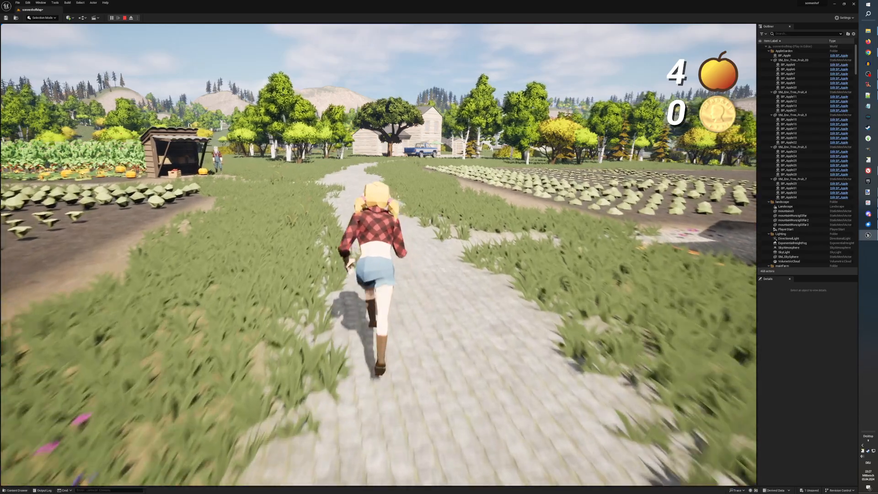
key("w")
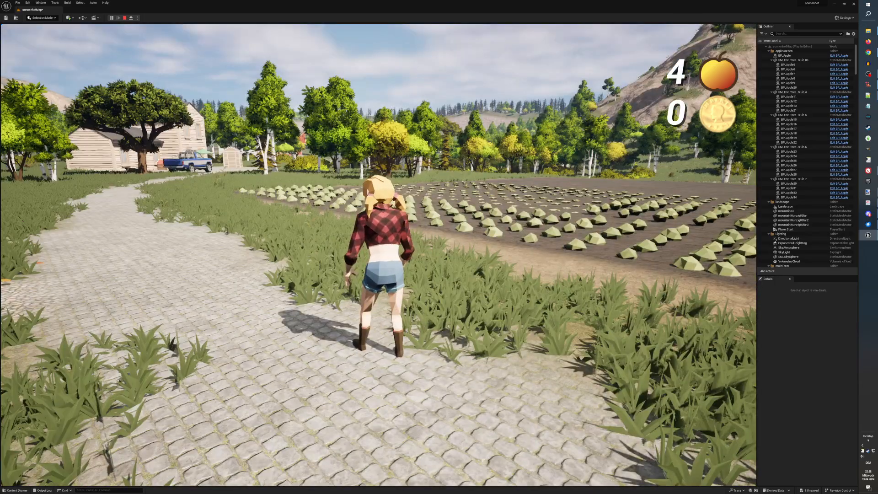
Follow the paved path past the vegetable field, blue pickup, pale wooden house and small shed towards the red barn.
key("w")
key("w")
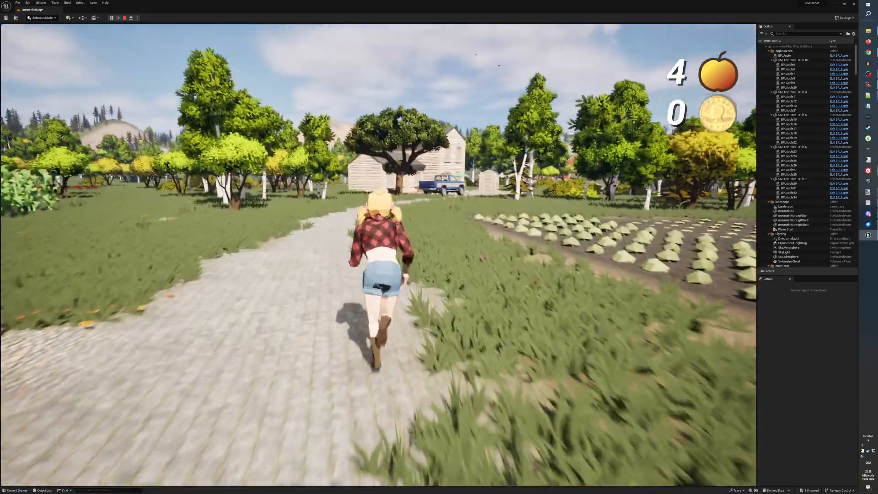
key("w")
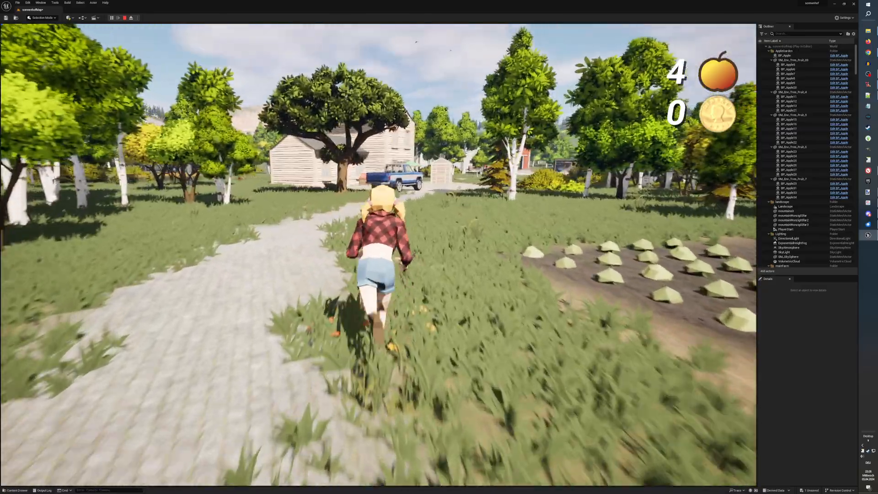
key("w")
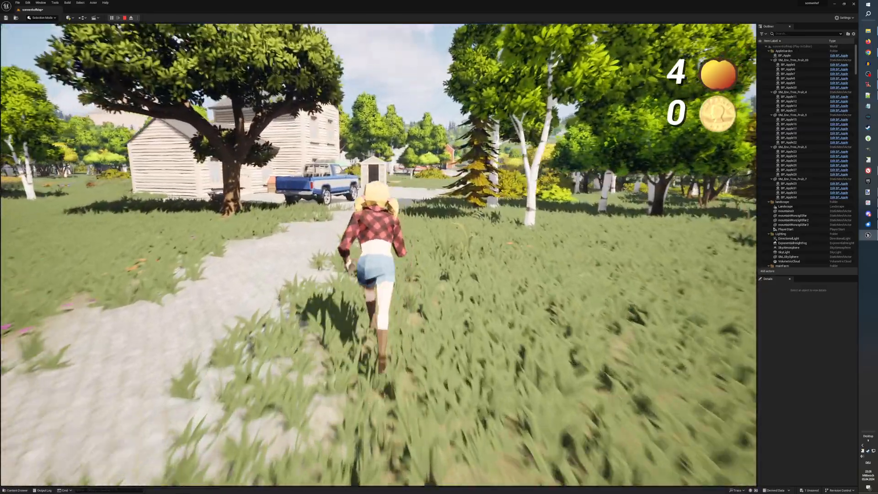
key("w")
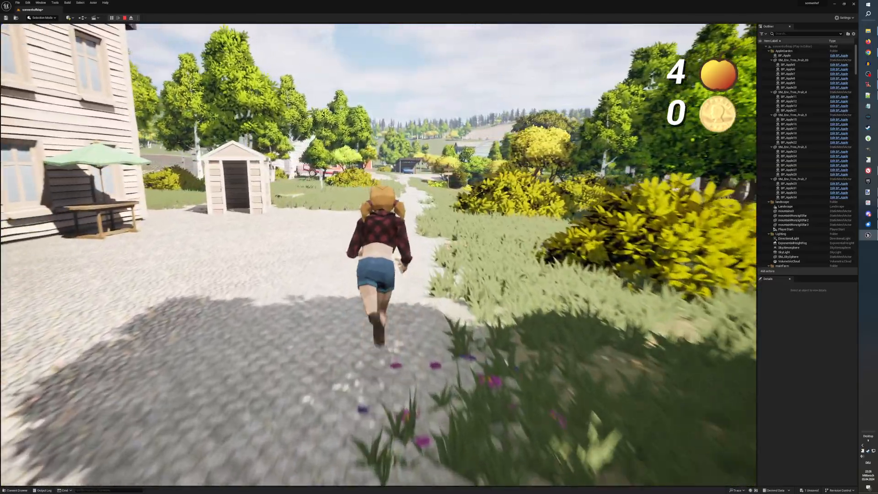
key("w")
key("w")
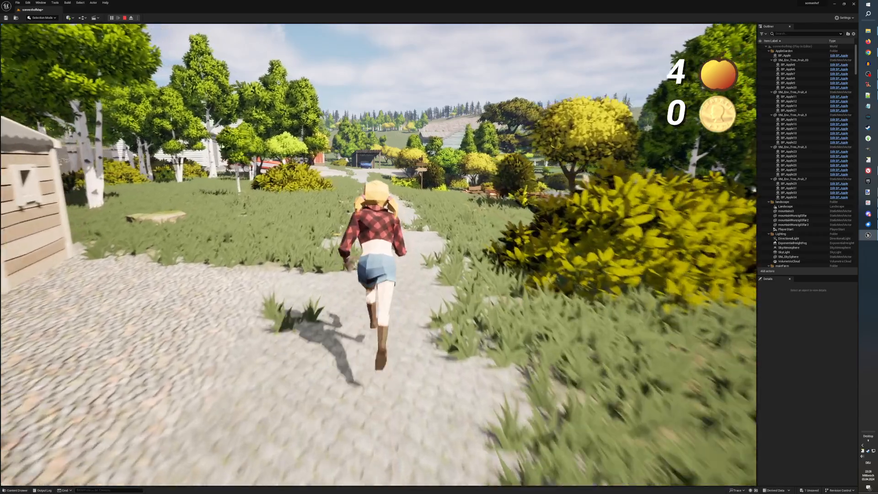
key("w")
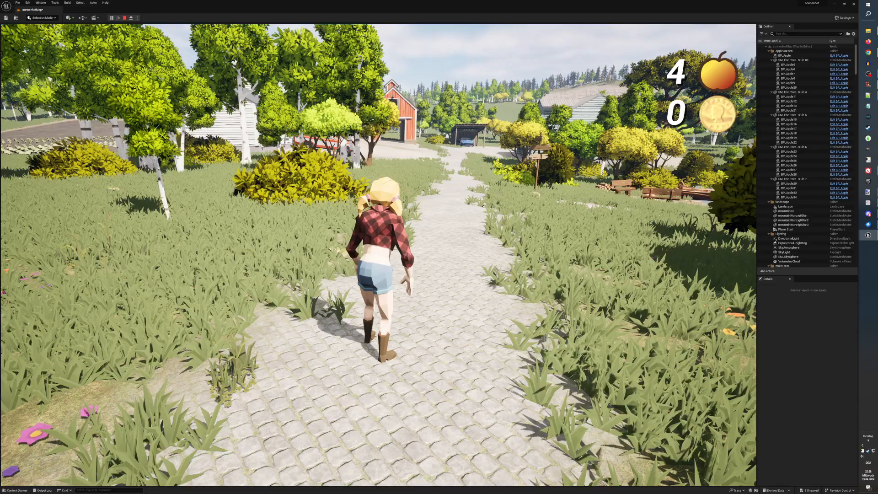
Explore the campfire clearing at the pond and walk the character onto the wooden dock beside the rowing boat.
key("w")
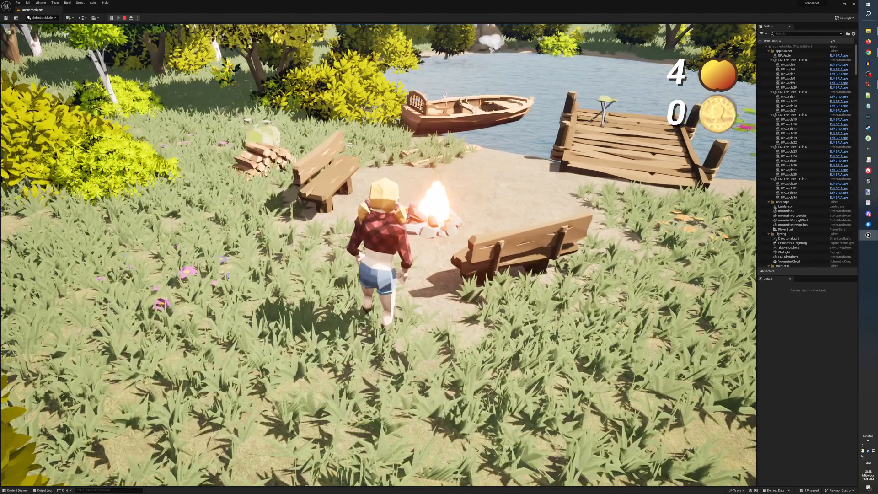
key("w")
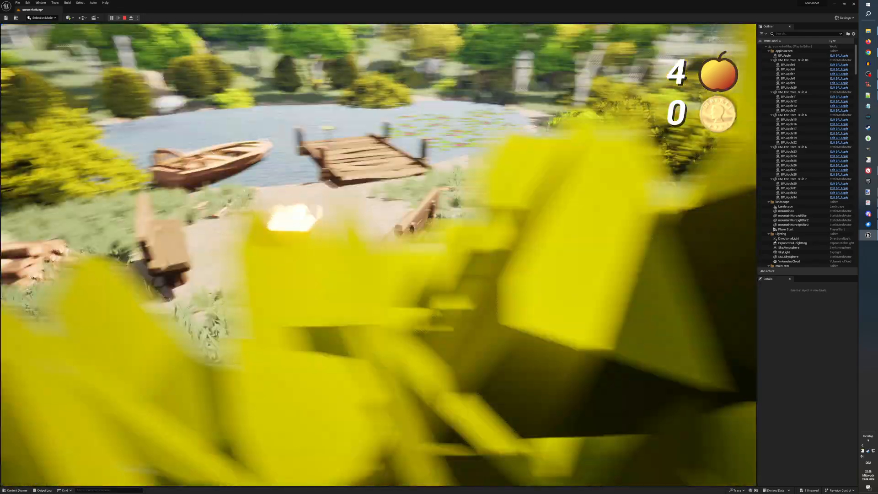
key("w")
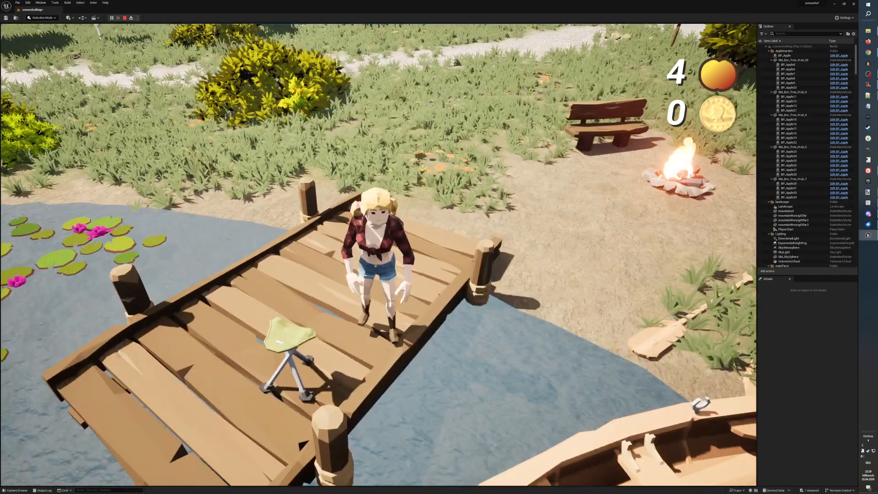
Run from the dock to the wooden signpost and on along the paved path beside the birch woodland.
key("w")
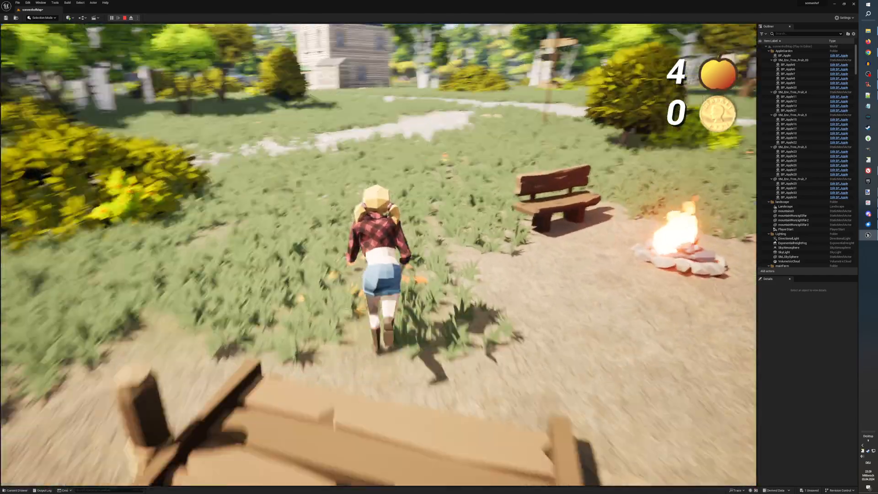
key("w")
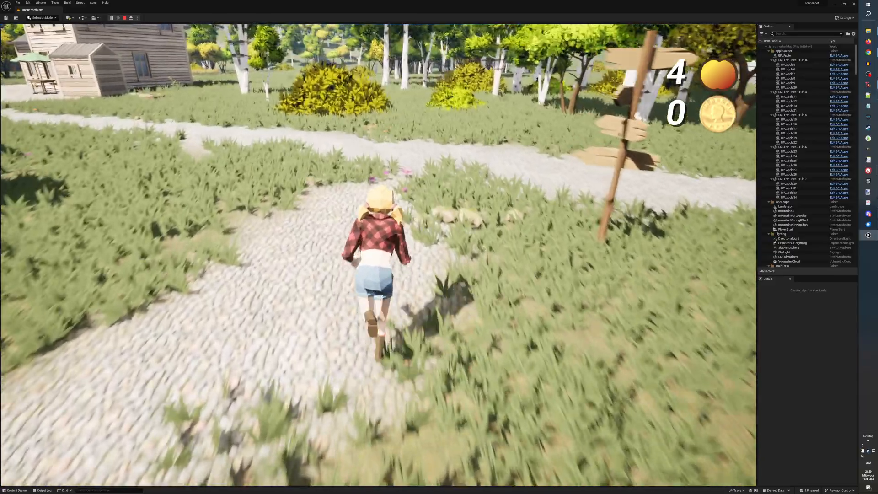
key("w")
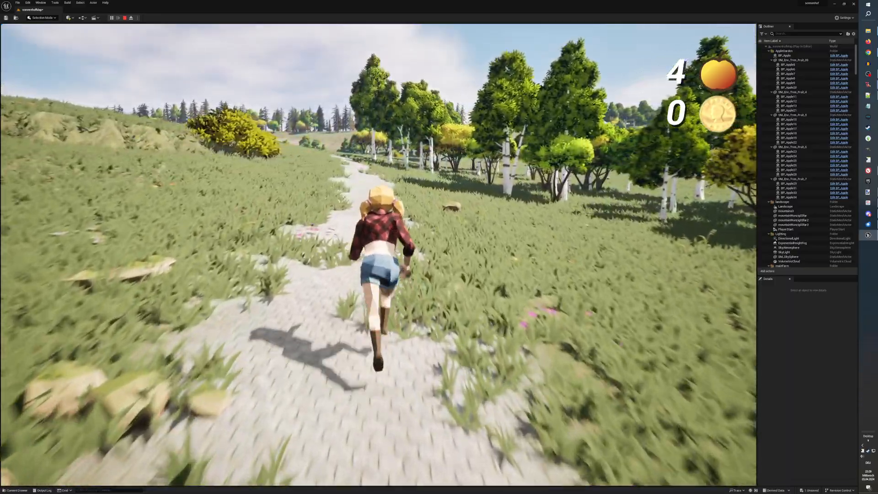
key("w")
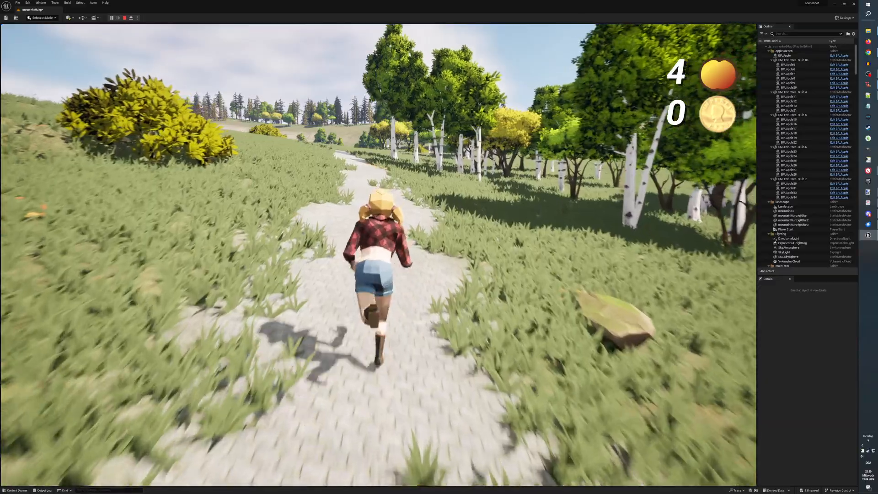
Run along the paved path past the birch woodland and yellow bush to its end before the lake, and end the play-test.
key("w")
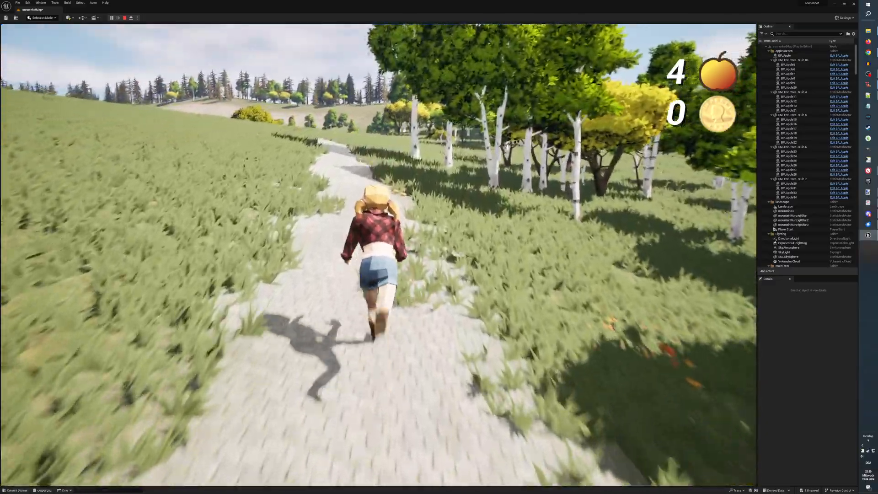
key("w")
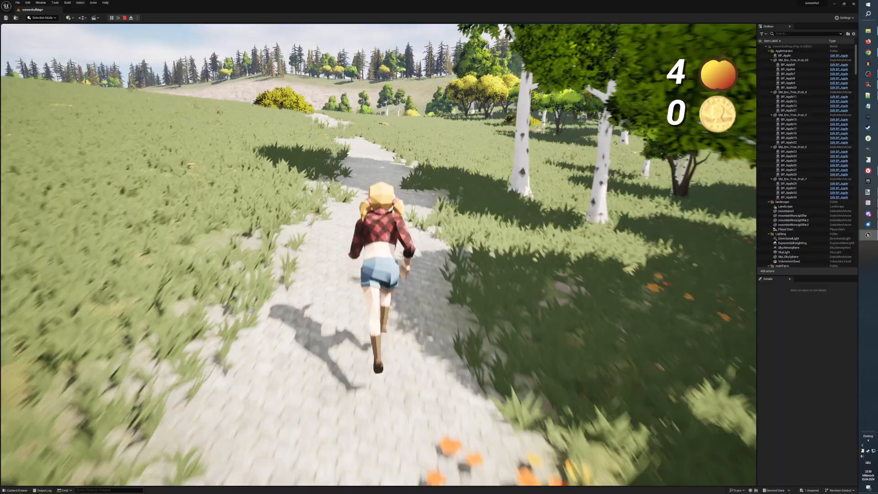
key("w")
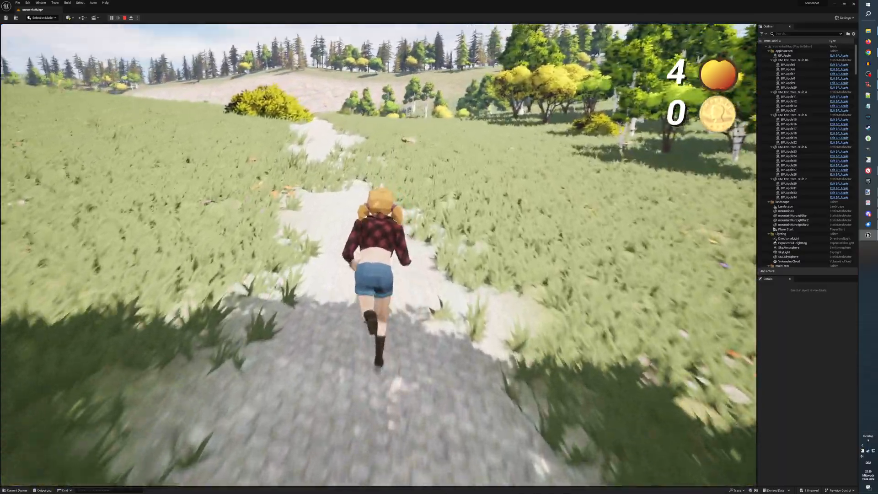
key("w")
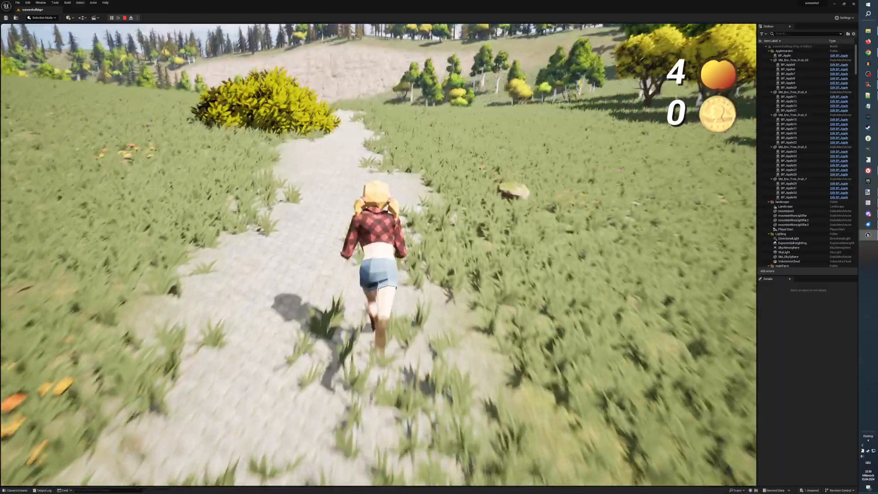
key("w")
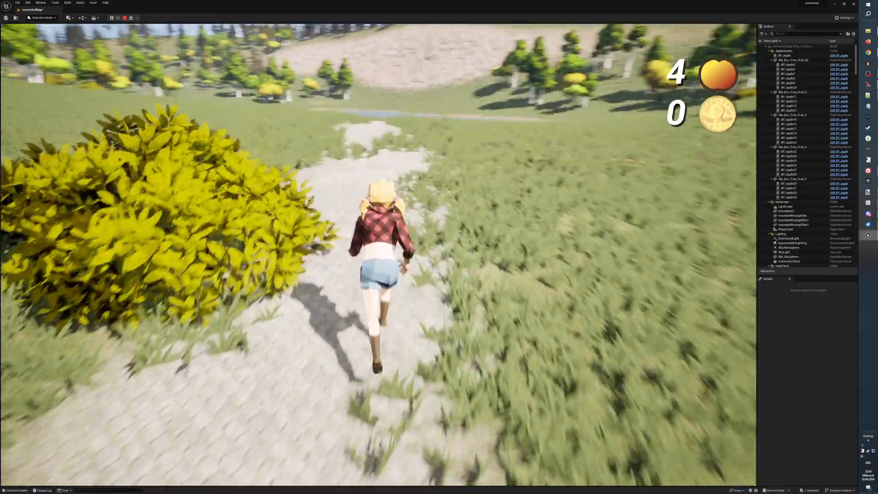
key("w")
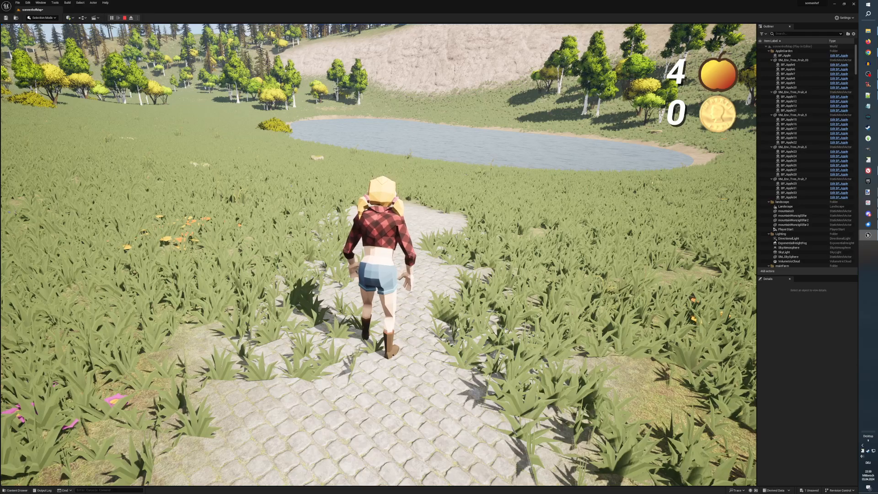
key("Escape")
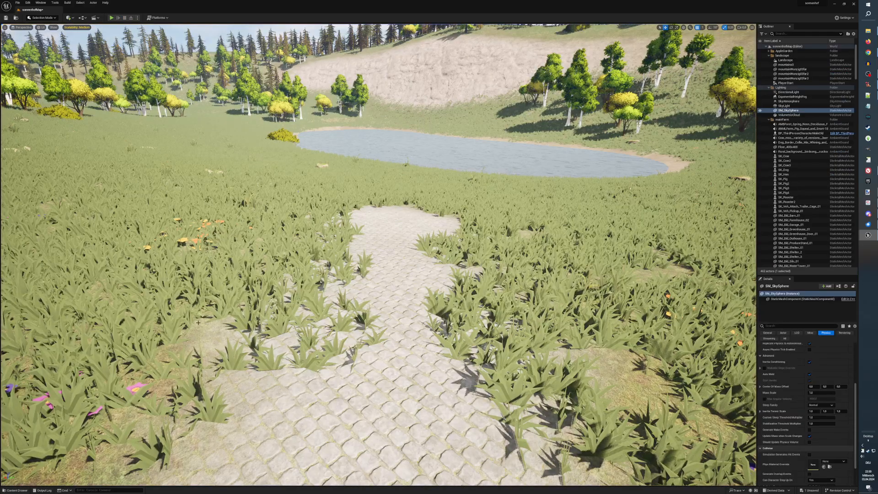
In Landscape mode, paint a Dirt layer strip with a smaller brush from the end of the paved path to the lake shore.
scroll(337, 283, "down", 10)
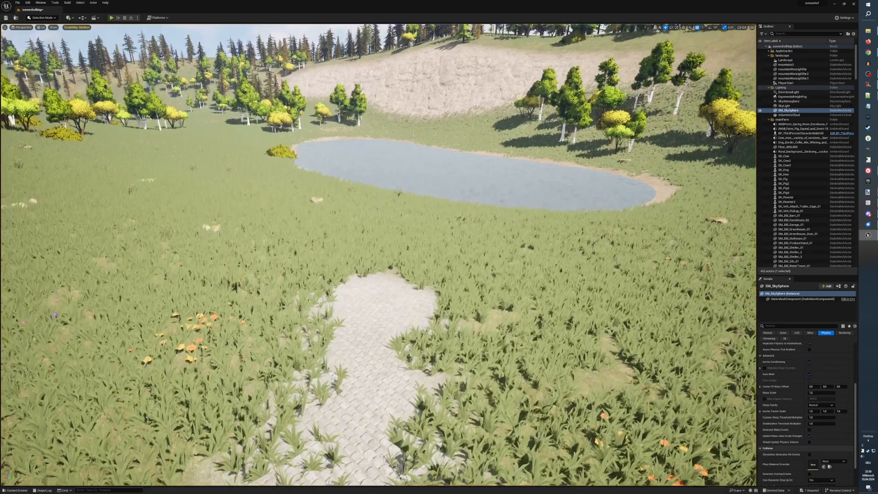
scroll(344, 315, "up", 10)
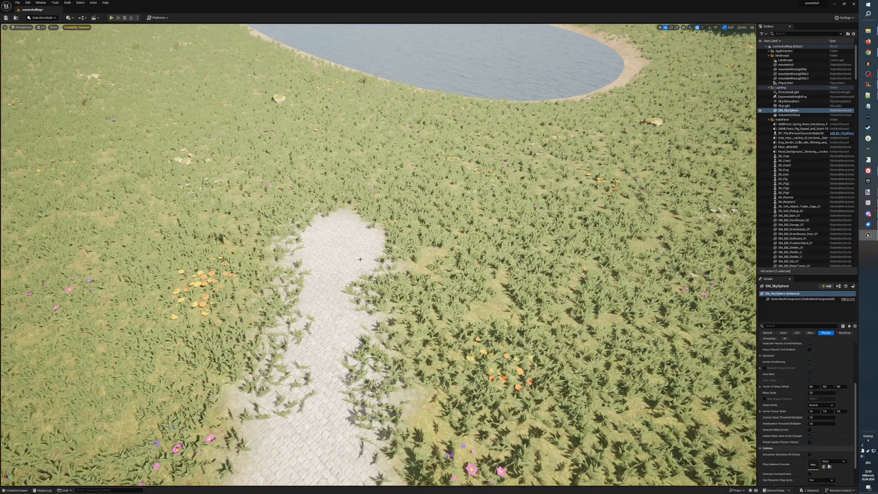
scroll(359, 267, "down", 8)
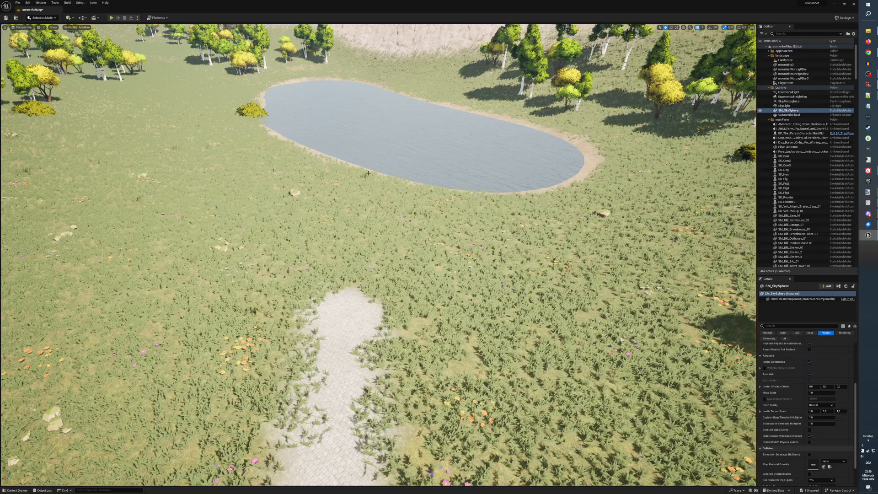
left_click(52, 19)
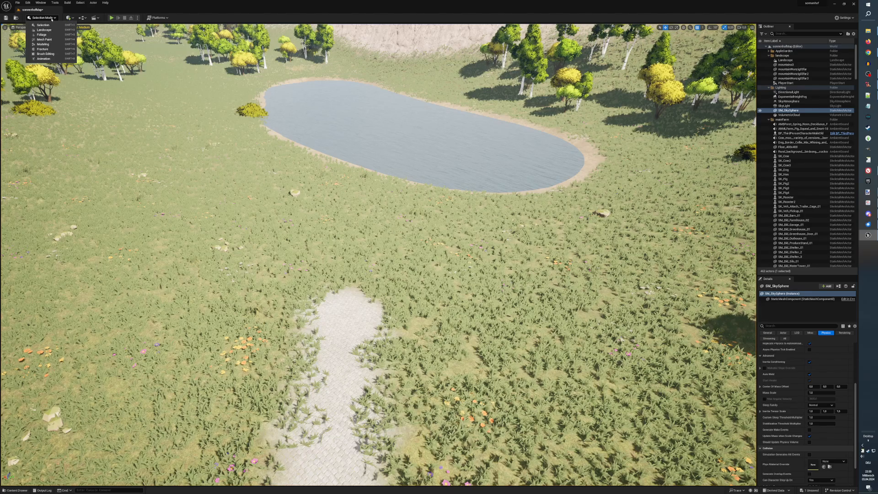
left_click(44, 30)
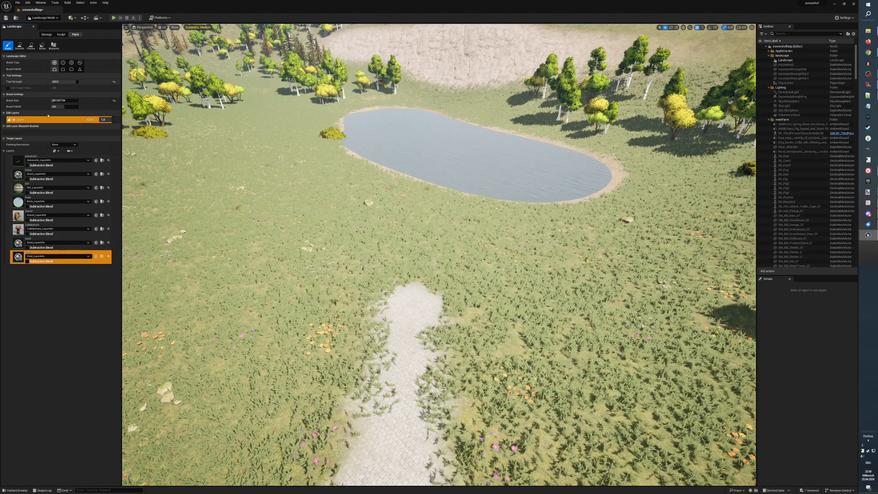
left_click(34, 186)
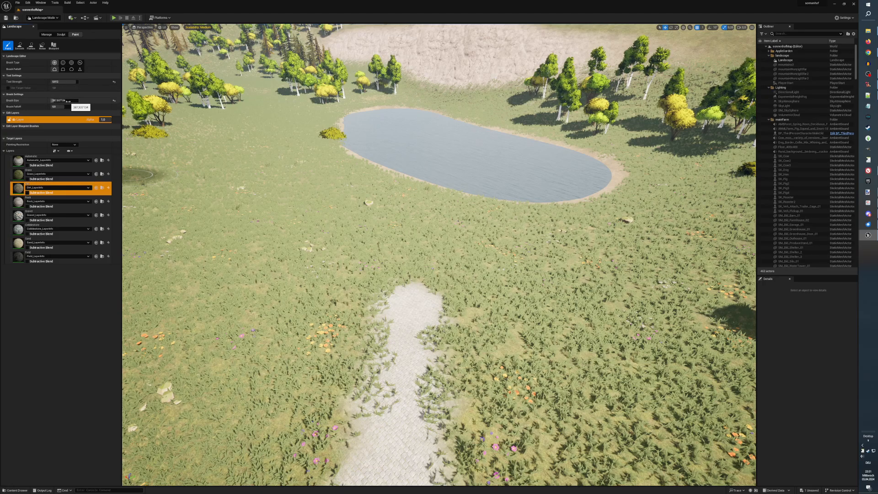
left_click_drag(67, 101, 51, 101)
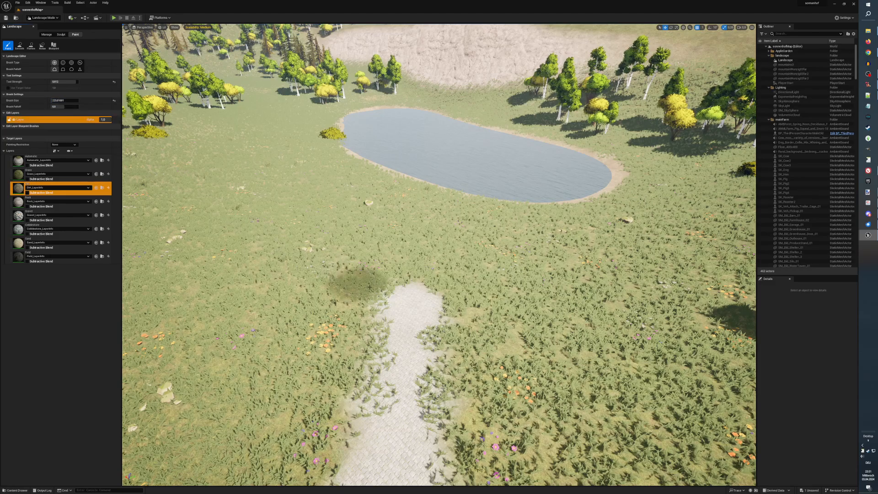
mouse_move(410, 289)
left_mouse_down()
mouse_move(418, 239)
mouse_move(438, 194)
left_mouse_up()
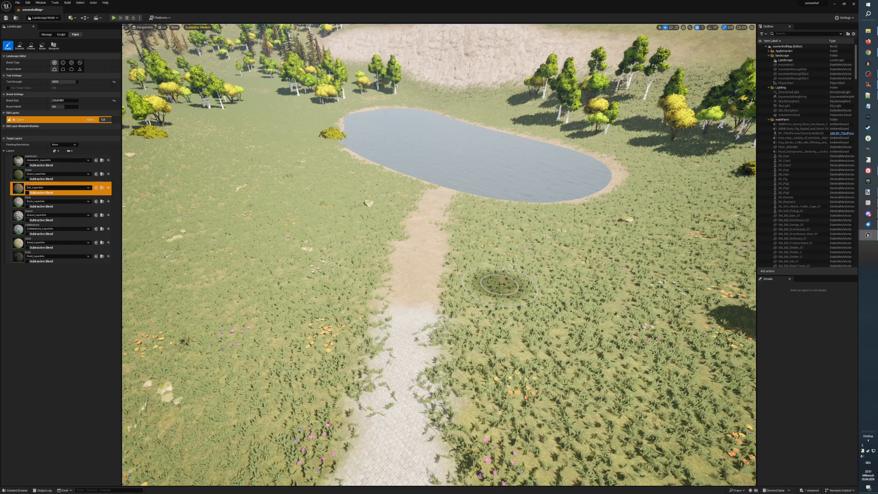
Paint the Sand layer along the near shore of the lake and return to Selection mode.
left_click(49, 243)
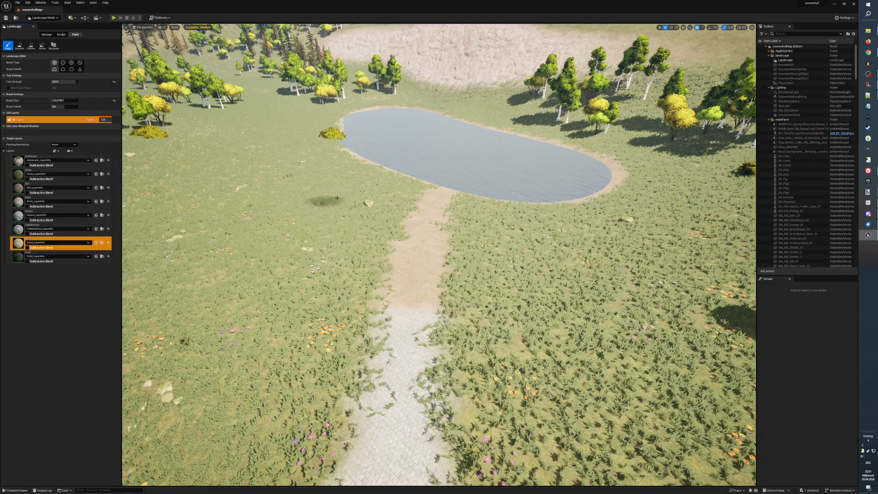
mouse_move(346, 156)
left_mouse_down()
mouse_move(428, 189)
mouse_move(336, 137)
mouse_move(337, 153)
mouse_move(362, 174)
mouse_move(461, 198)
mouse_move(556, 206)
mouse_move(599, 194)
mouse_move(493, 197)
mouse_move(426, 179)
left_mouse_up()
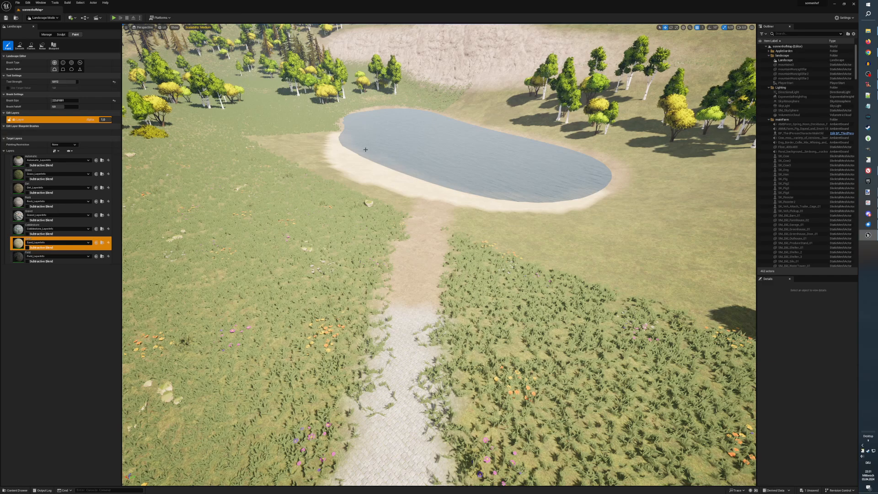
mouse_move(345, 137)
left_mouse_down()
mouse_move(333, 128)
mouse_move(344, 127)
mouse_move(337, 142)
mouse_move(361, 162)
mouse_move(413, 178)
left_mouse_up()
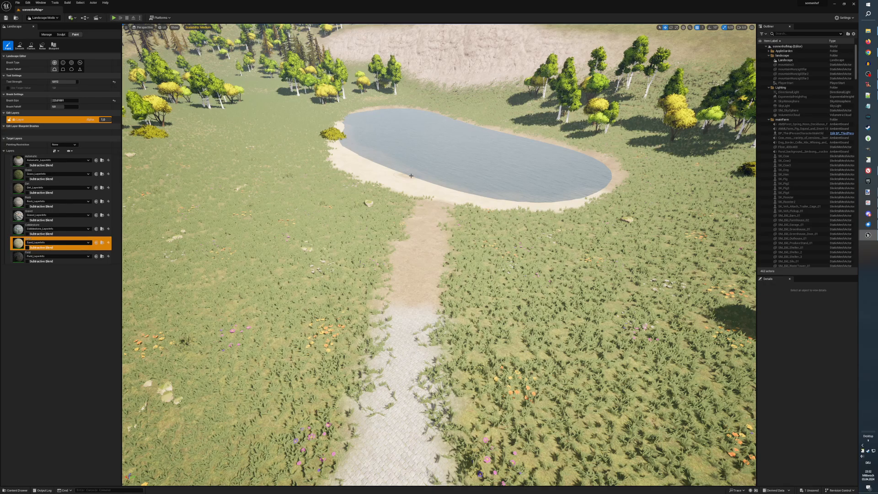
left_click(49, 18)
left_click(46, 25)
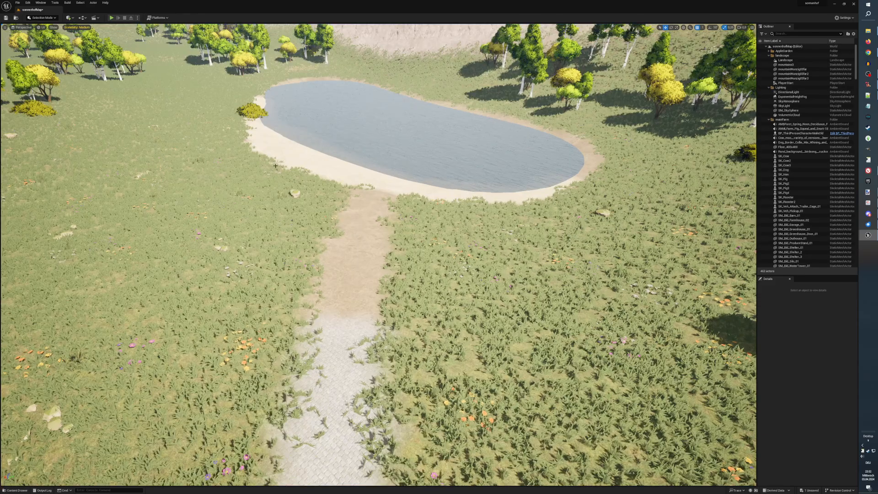
Paint a broad Dirt layer clearing beside the new dirt path near the lake, and return to Selection mode.
right_click_drag(275, 166, 224, 136)
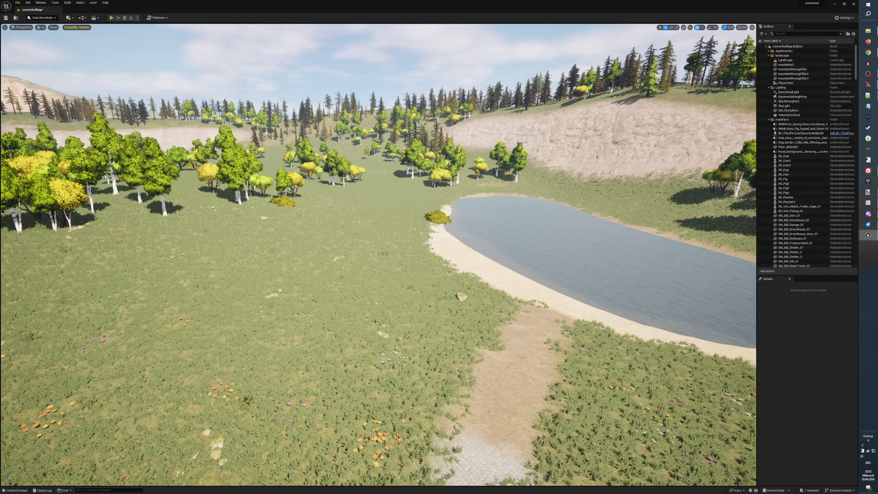
right_click_drag(417, 311, 420, 352)
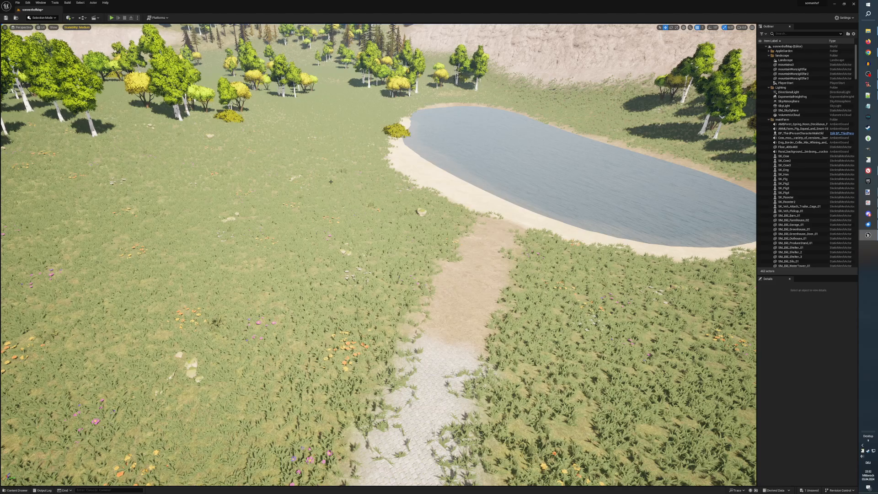
left_click(42, 17)
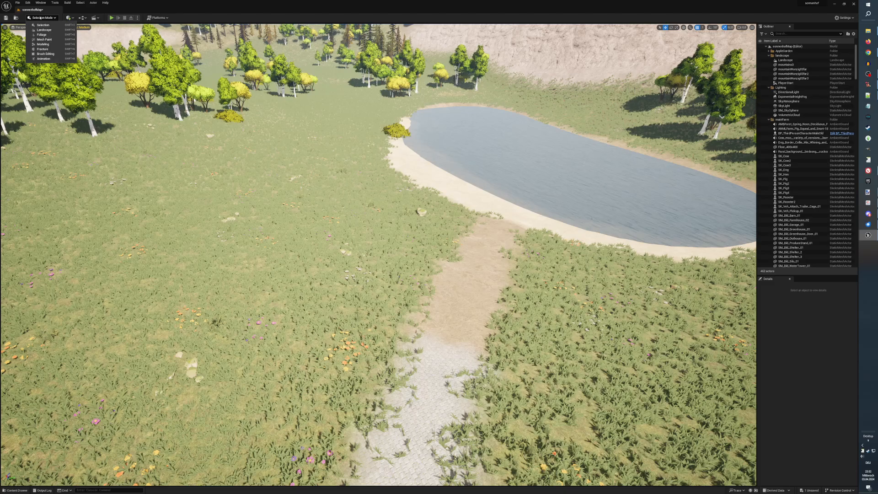
left_click(44, 30)
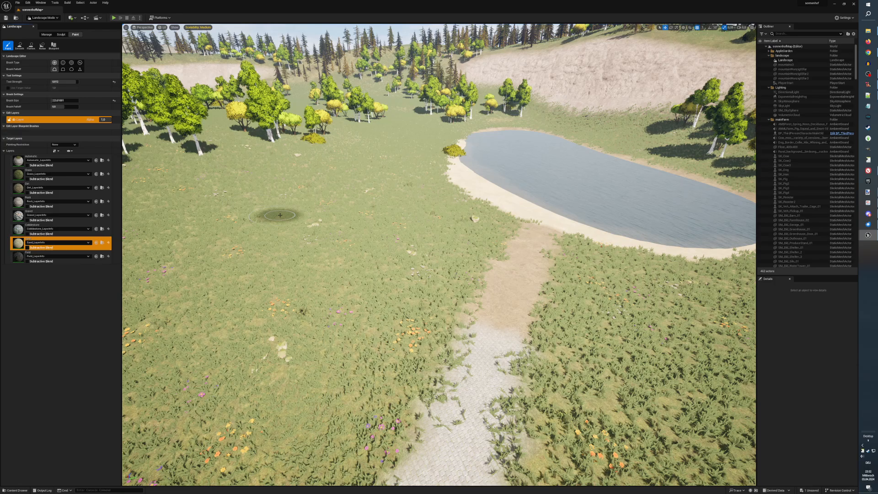
left_click(44, 185)
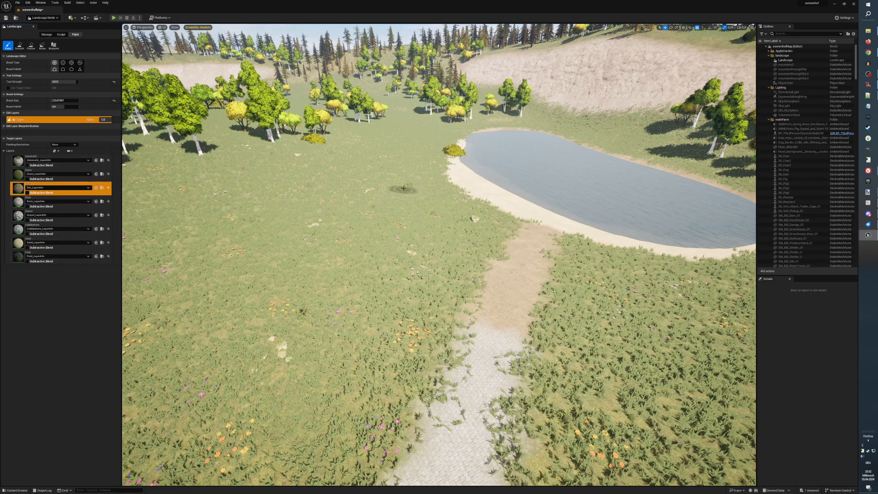
mouse_move(405, 187)
left_mouse_down()
mouse_move(387, 201)
mouse_move(382, 222)
mouse_move(399, 251)
mouse_move(452, 266)
mouse_move(469, 256)
mouse_move(478, 227)
mouse_move(459, 197)
mouse_move(425, 182)
mouse_move(385, 187)
mouse_move(368, 209)
mouse_move(371, 196)
mouse_move(393, 177)
mouse_move(420, 191)
mouse_move(440, 219)
mouse_move(435, 247)
mouse_move(424, 194)
mouse_move(410, 196)
mouse_move(389, 254)
mouse_move(369, 240)
mouse_move(363, 209)
left_mouse_up()
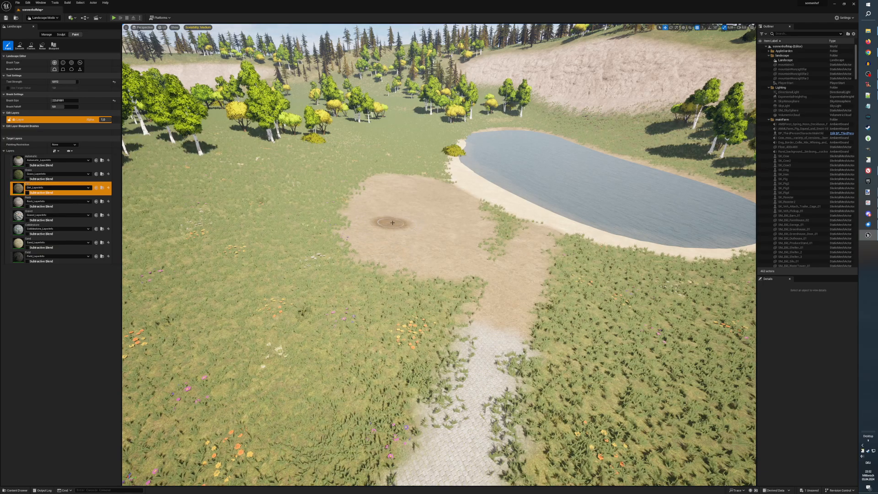
left_click(41, 18)
left_click(41, 24)
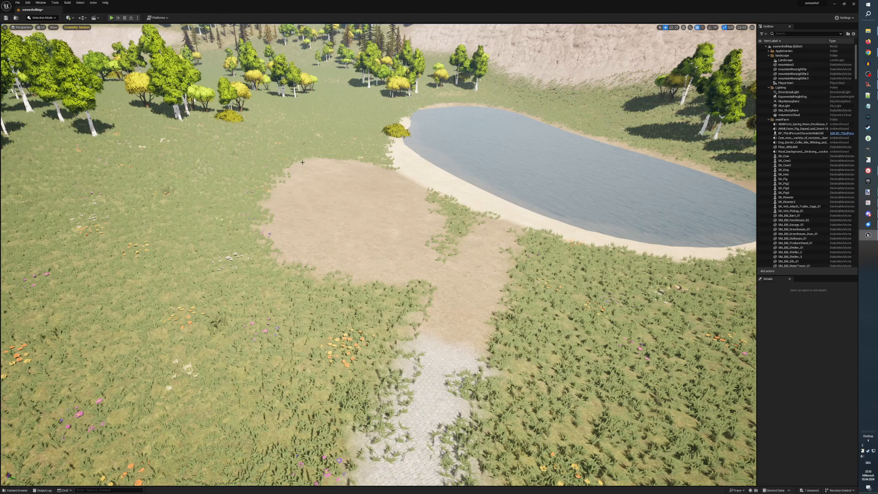
Open the PNB_Meadow_Forest Environment models folder and bring its wildflower patch meshes into view.
key("ctrl+space")
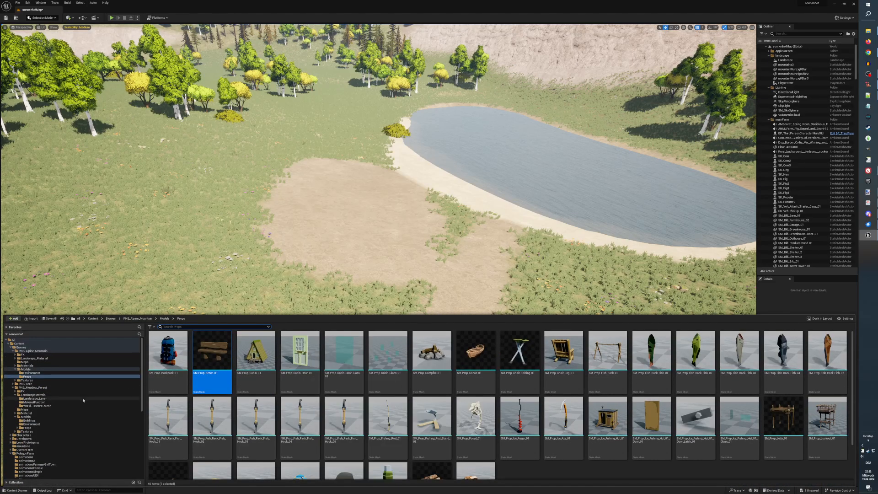
left_click(54, 425)
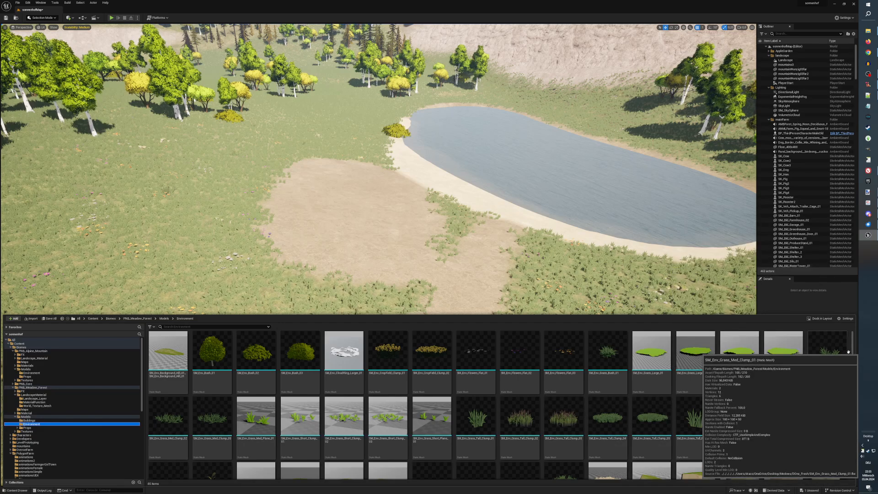
left_click_drag(852, 352, 859, 430)
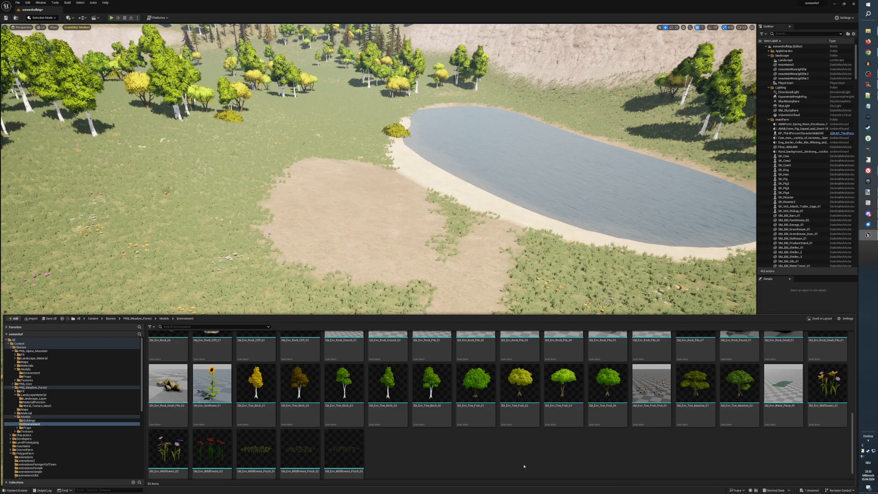
Try SM_Env_Wildflowers_Patch_03 on the grass between the dirt clearing and the trees, and delete it.
left_click(341, 439)
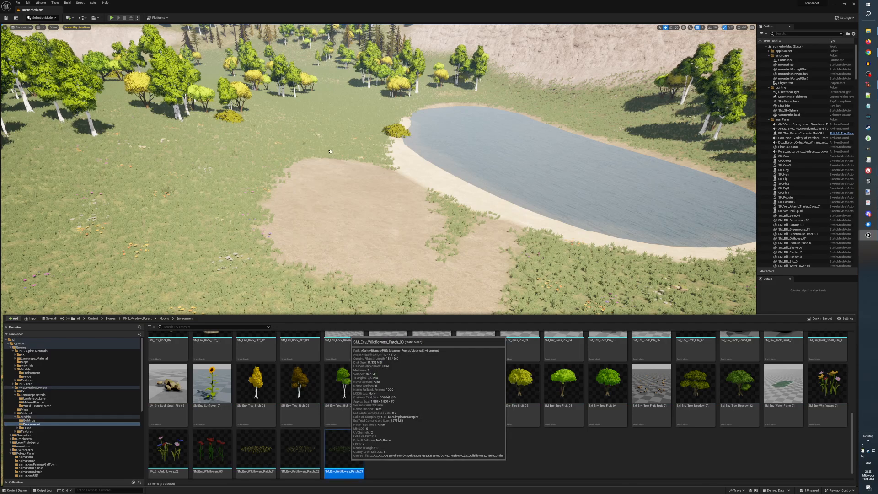
left_click_drag(330, 151, 332, 111)
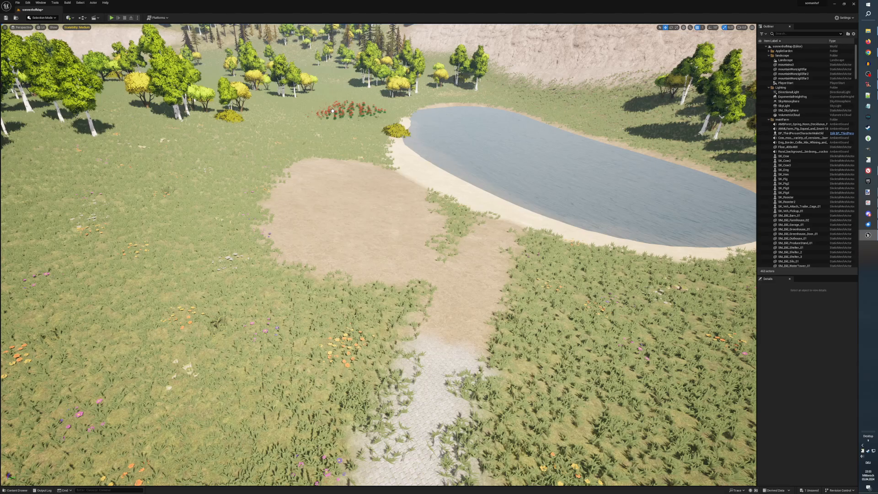
left_click(332, 111)
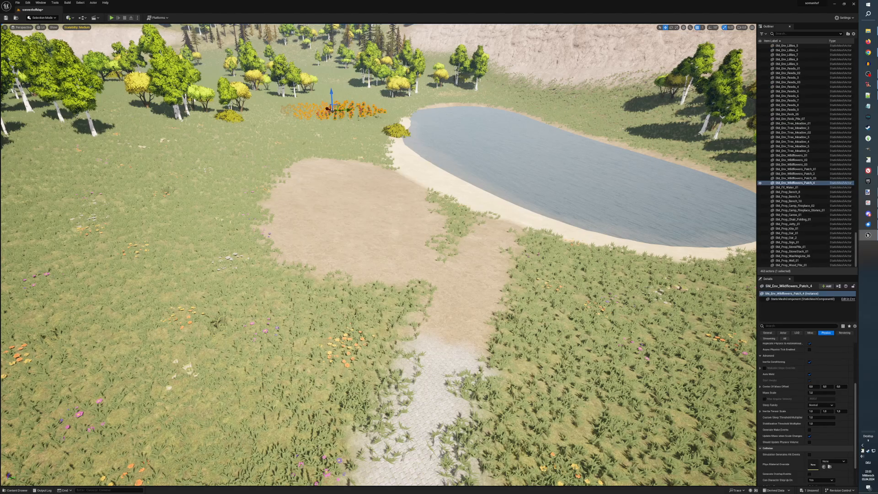
key("Delete")
Place SM_Env_Wildflowers_Patch_01 on the grass behind the dirt clearing, near the yellow bush at the lake.
key("ctrl+space")
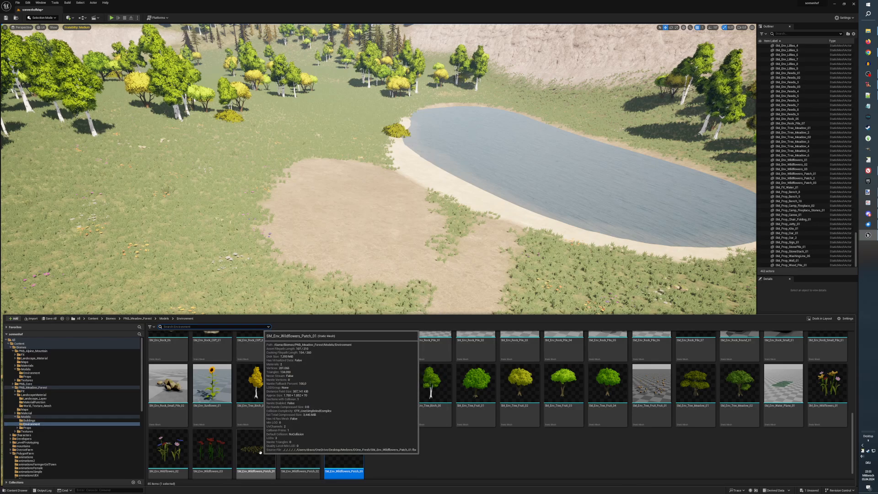
left_click_drag(261, 452, 280, 322)
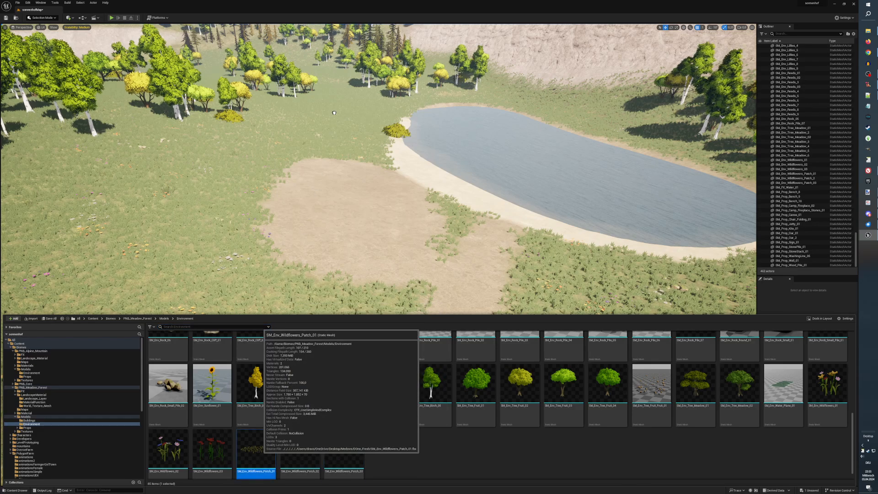
left_click_drag(334, 112, 319, 110)
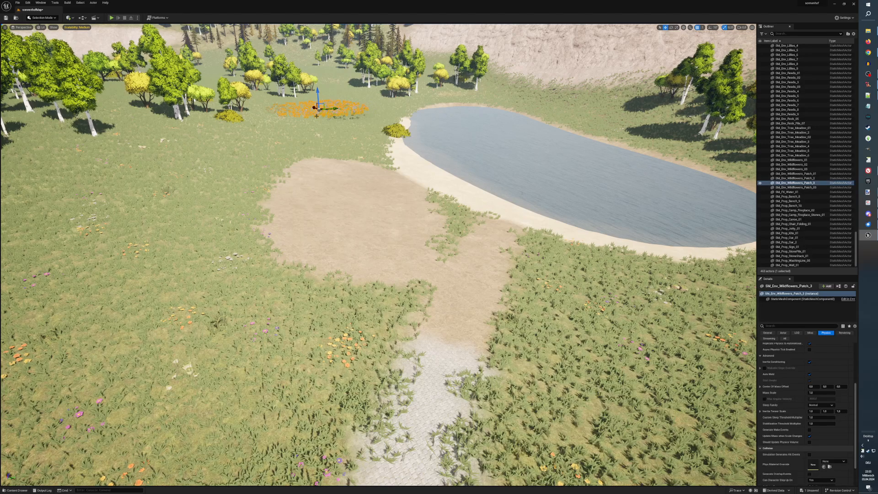
Tilt the newly placed wildflower patch to follow the grass slope and lower it closer to the ground.
key("f")
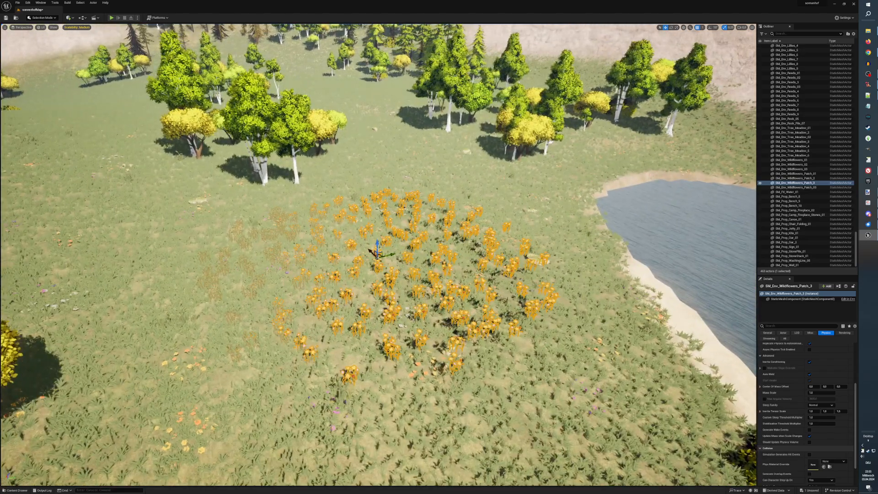
key("e")
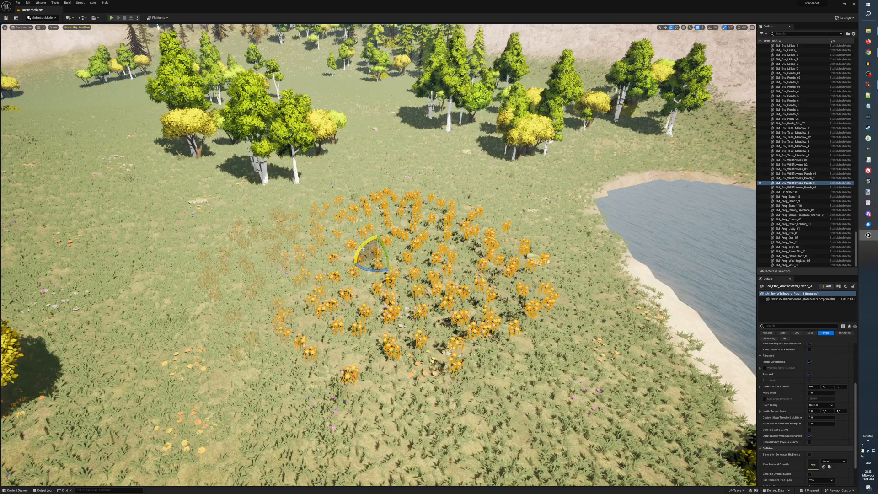
left_click_drag(363, 249, 381, 232)
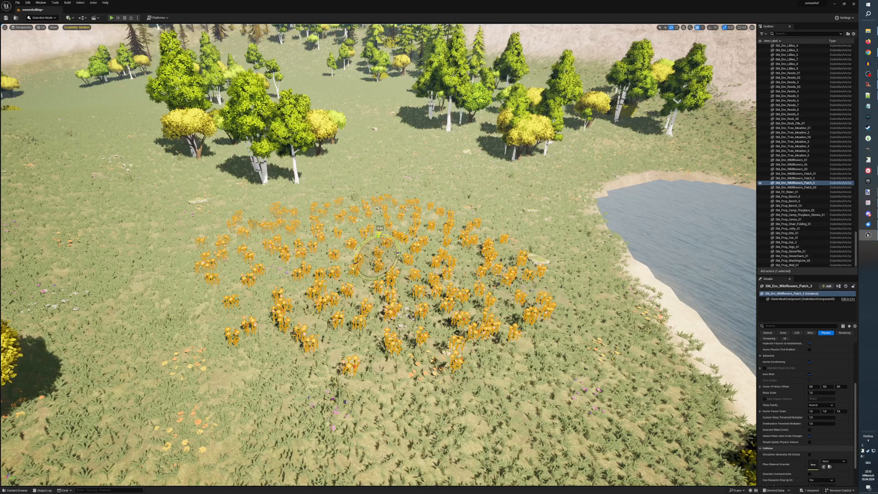
left_click_drag(379, 233, 383, 263)
key("w")
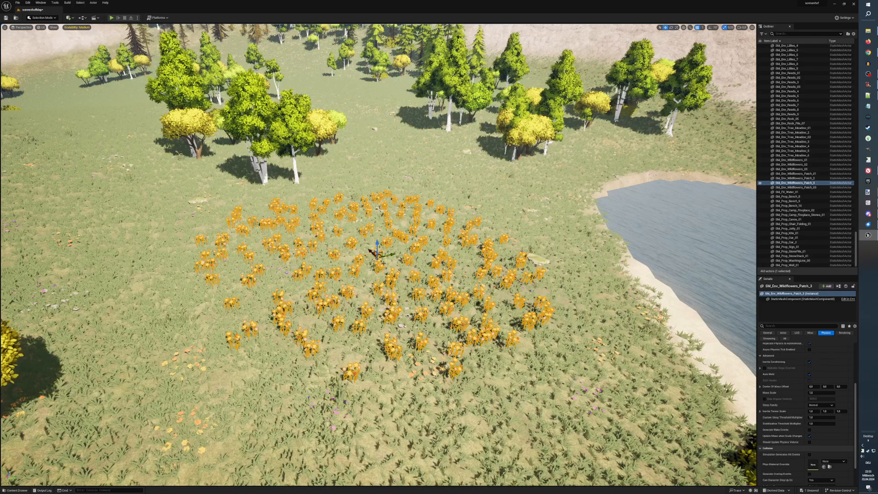
left_click_drag(377, 249, 377, 259)
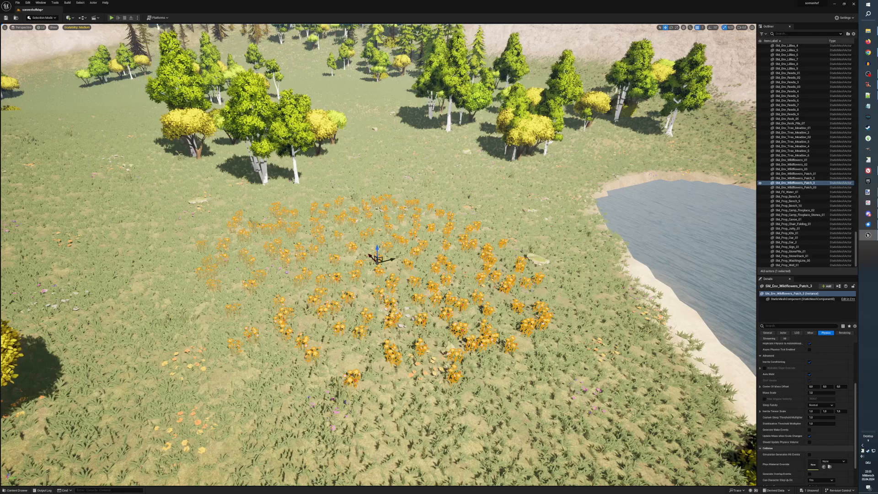
Fine-tune the wildflower patch's rotation so its flowers sit evenly on the slope, and deselect it.
key("e")
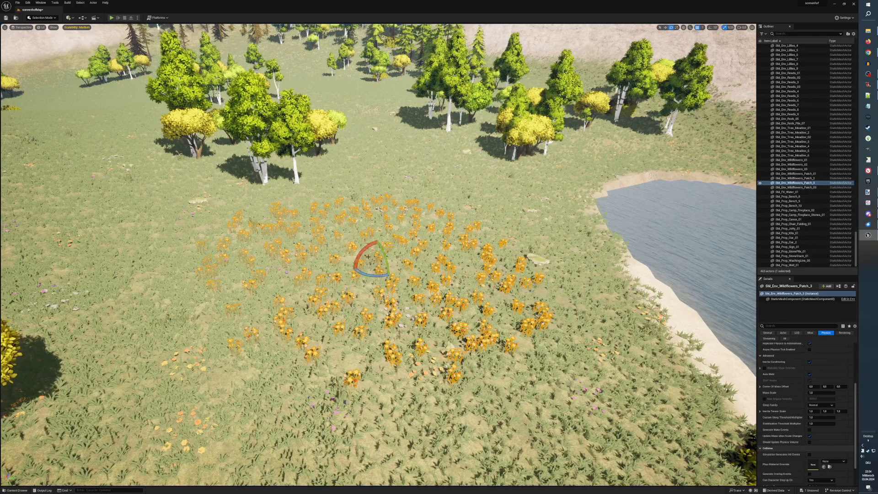
left_click_drag(371, 275, 361, 277)
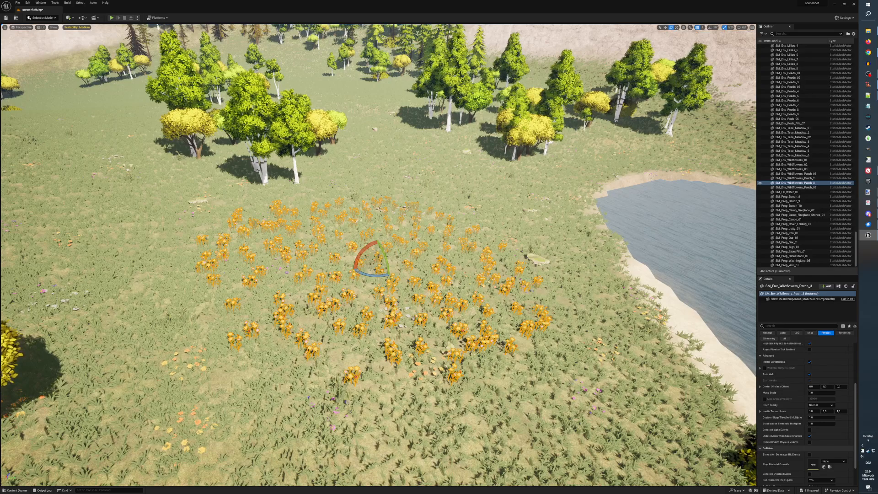
left_click_drag(383, 252, 418, 284)
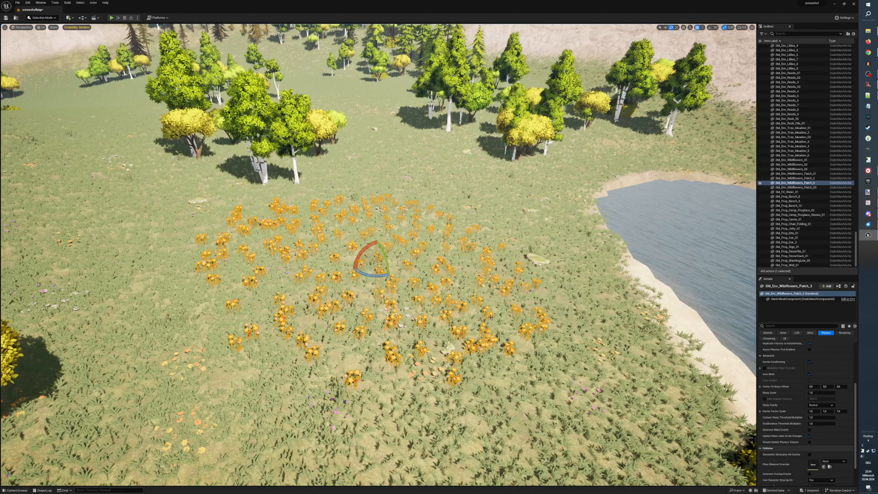
left_click(624, 273)
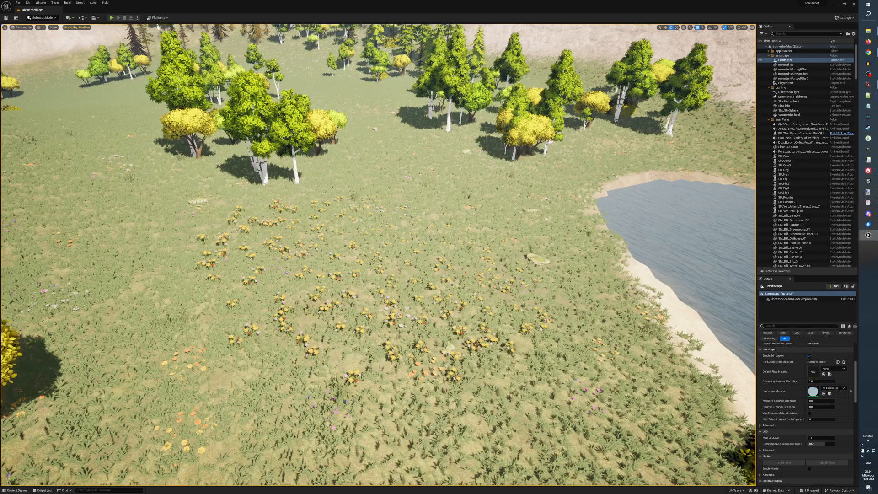
Place FXS_Butterfly_Mix from the PNB_Meadow_Forest FX folder in the middle of the wildflower patch.
key("ctrl+space")
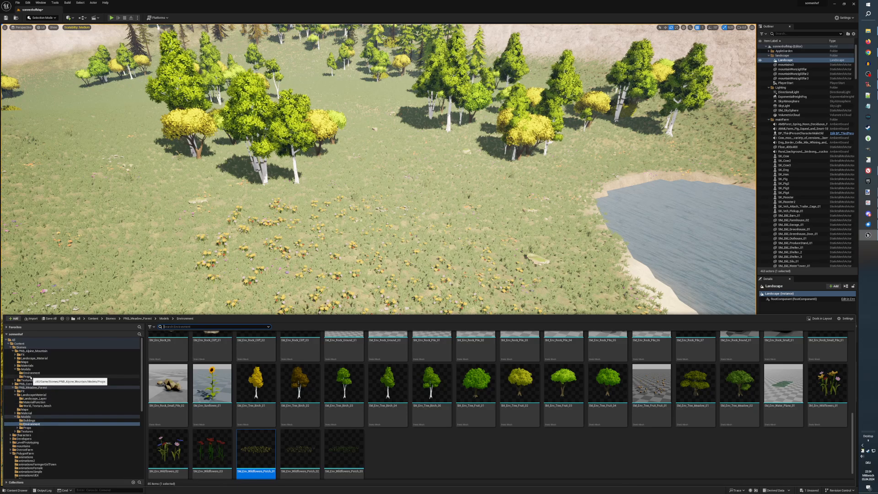
left_click(44, 395)
left_click(46, 391)
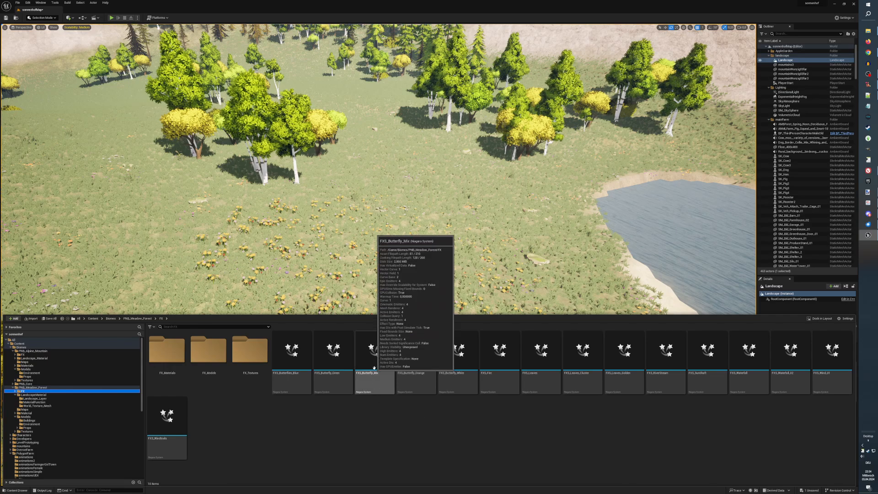
left_click(370, 348)
left_click(376, 264)
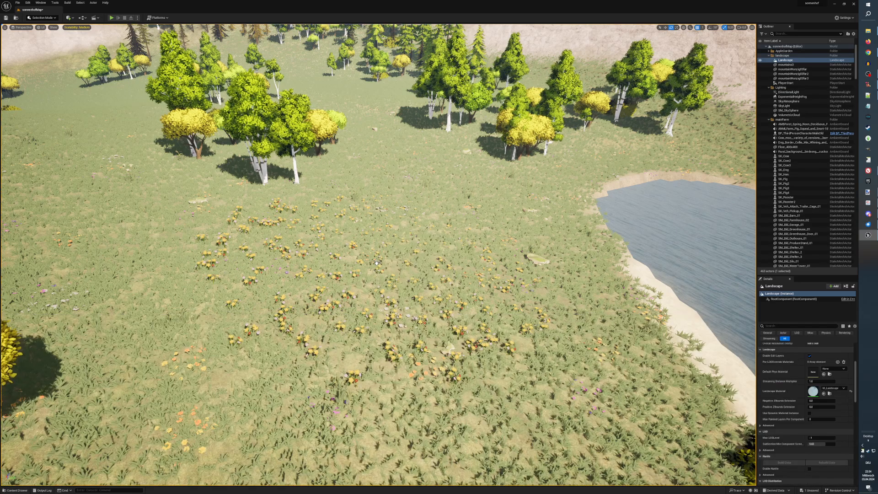
left_click_drag(376, 264, 376, 264)
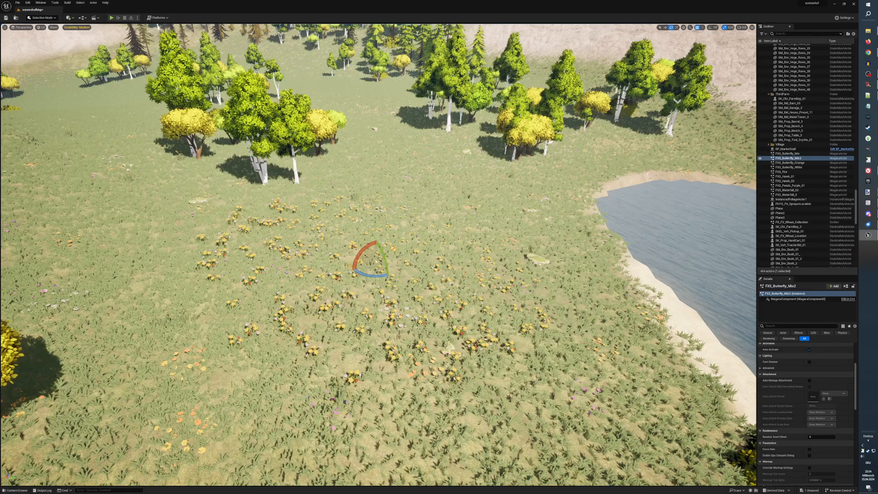
key("w")
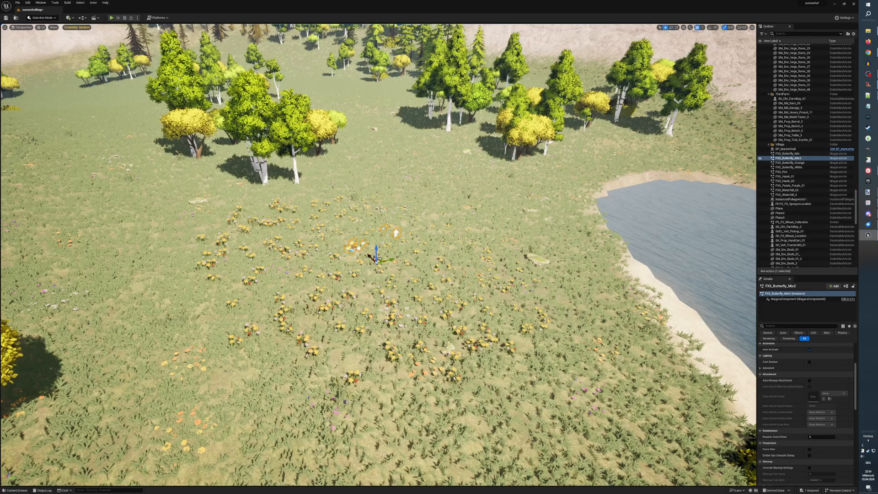
Examine the butterfly effect up close among the wildflowers and from farther away.
scroll(369, 329, "up", 2)
scroll(369, 327, "up", 1)
scroll(369, 328, "up", 5)
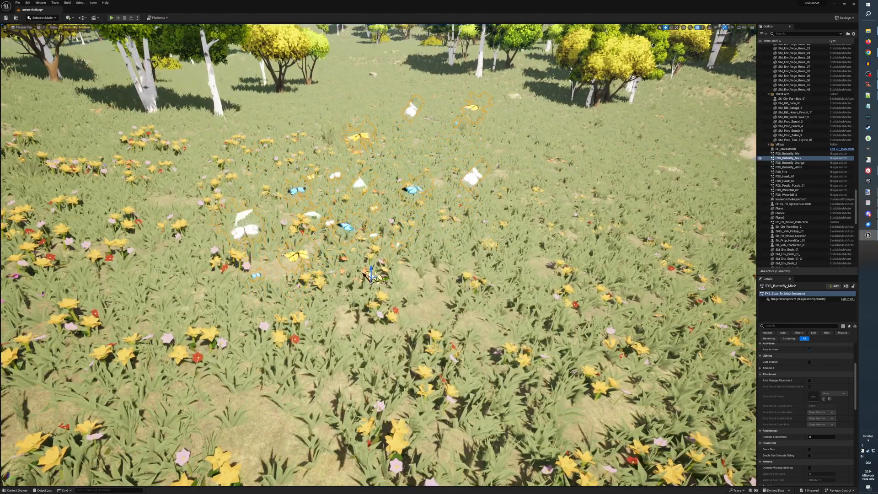
left_click(457, 316)
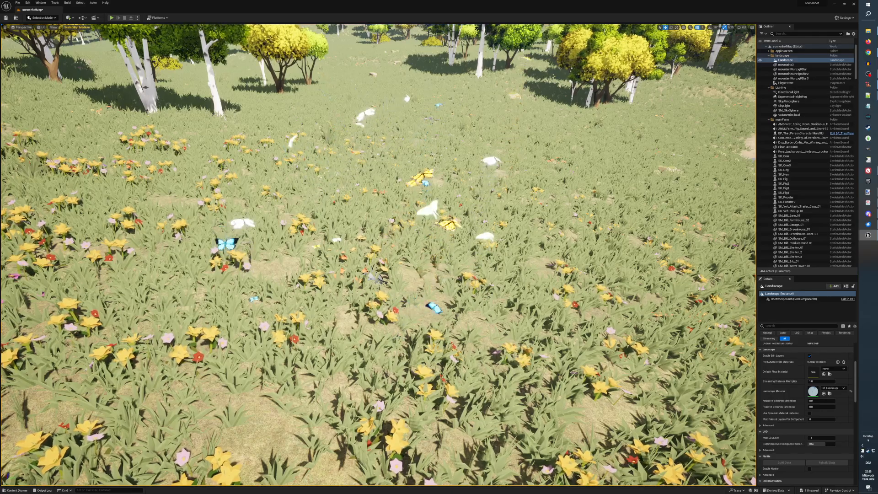
scroll(453, 354, "down", 3)
scroll(453, 353, "down", 5)
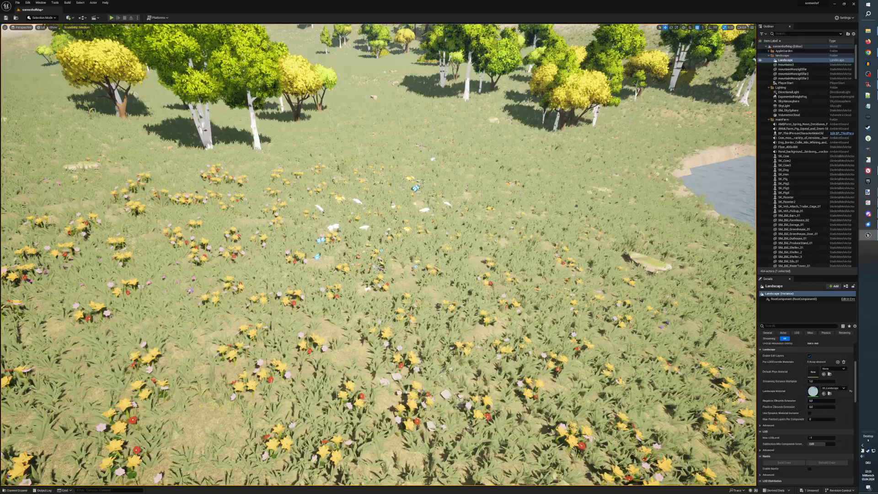
scroll(453, 353, "down", 2)
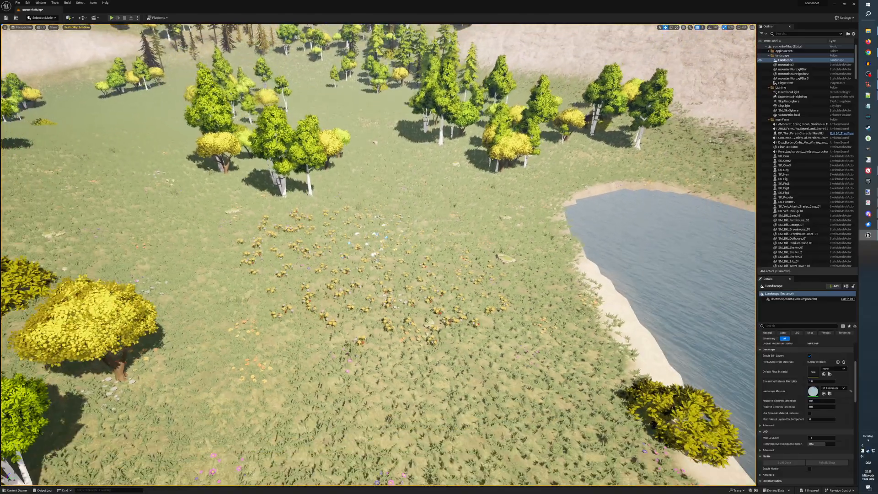
Place SM_Prop_Camp_Tent_01 from the PNB_Meadow_Forest Props models on the dirt clearing's grass-side edge, near the path.
right_click_drag(453, 353, 713, 363)
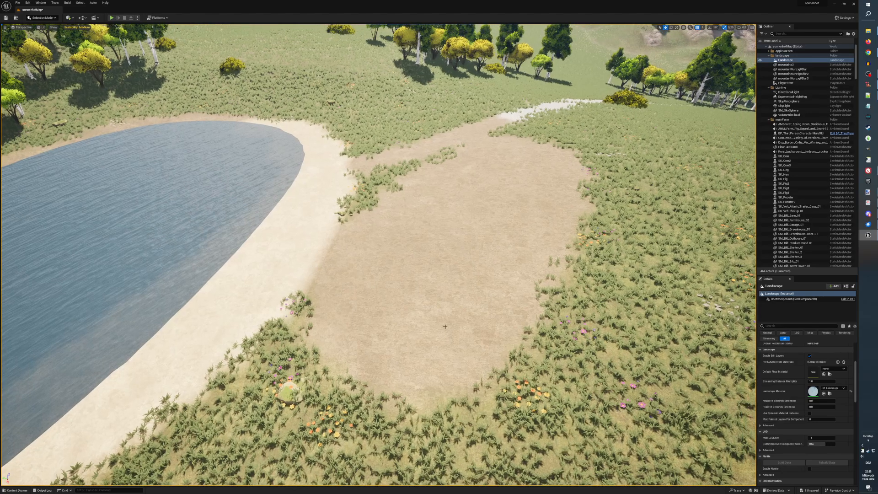
key("ctrl+space")
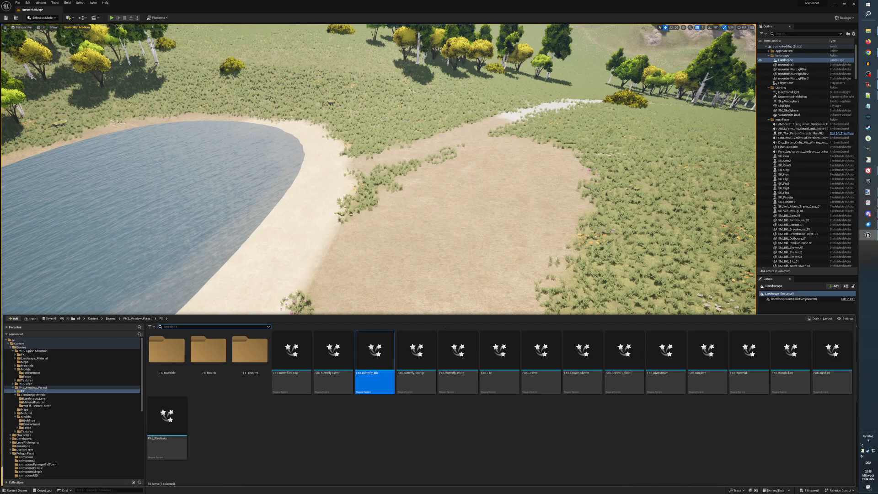
left_click(29, 428)
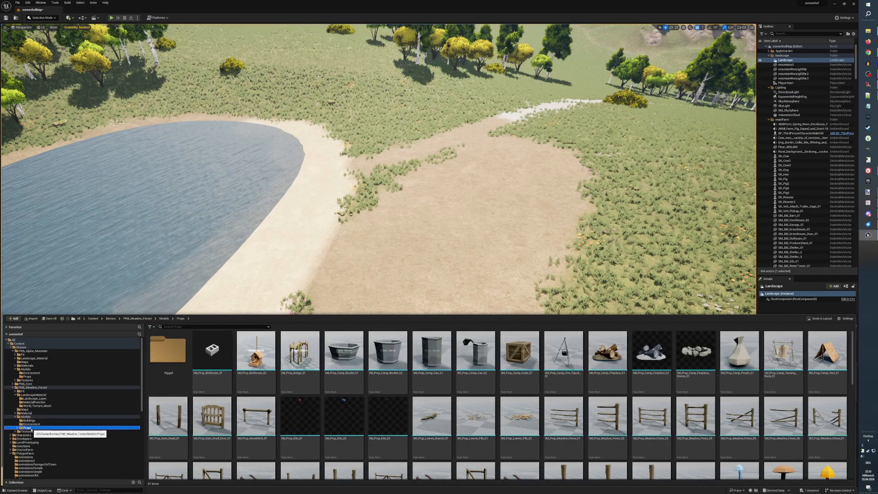
left_click(830, 355)
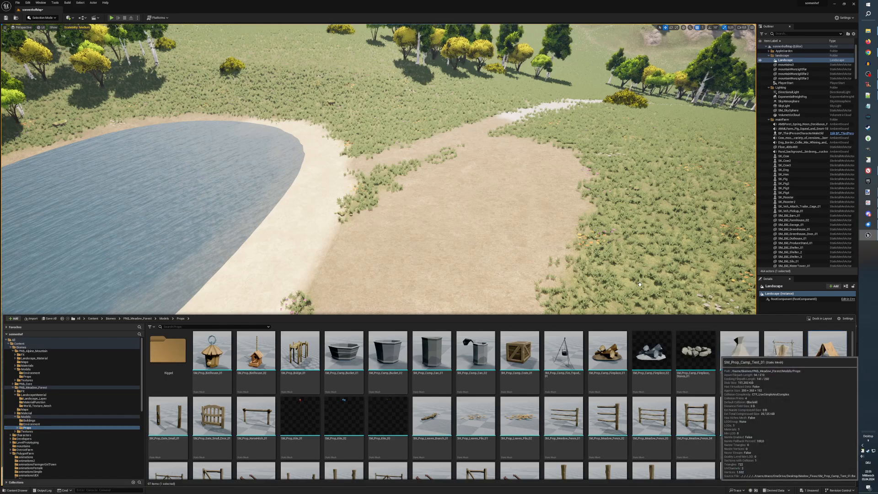
left_click_drag(584, 180, 566, 171)
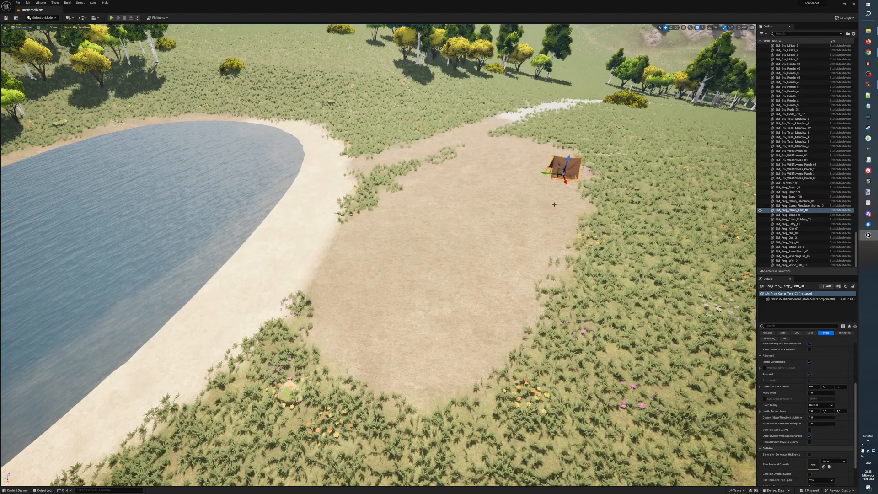
Rotate the camp tent slightly so it sits level with the sloping ground.
key("e")
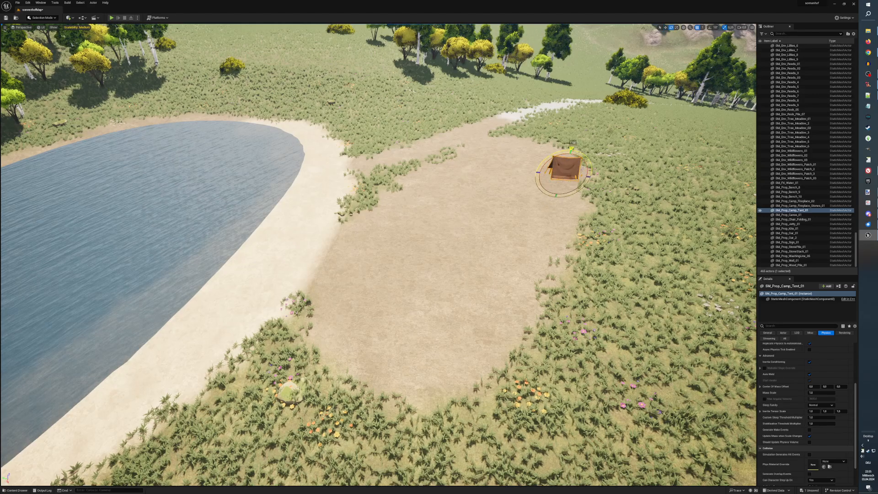
left_click_drag(572, 149, 570, 150)
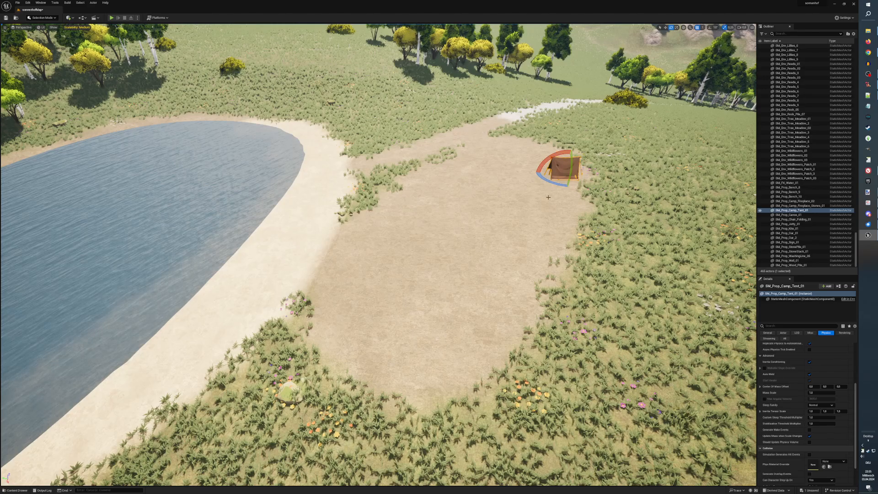
scroll(548, 196, "up", 4)
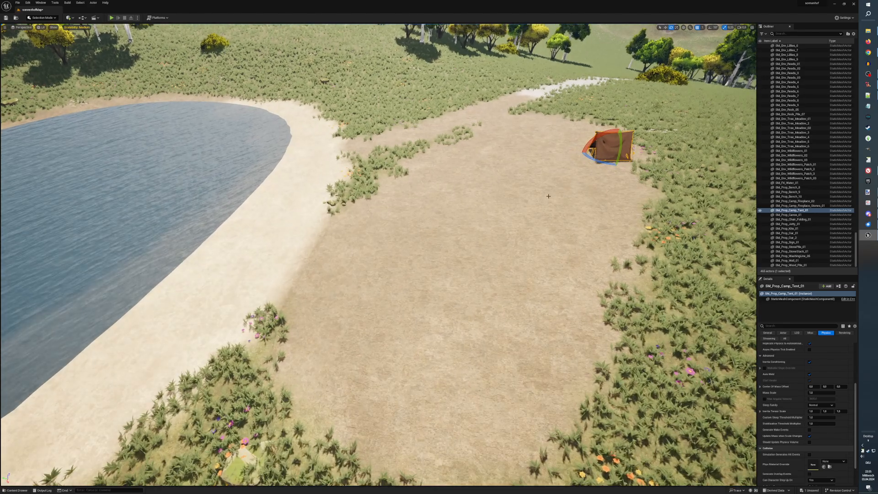
left_click_drag(589, 142, 587, 142)
key("w")
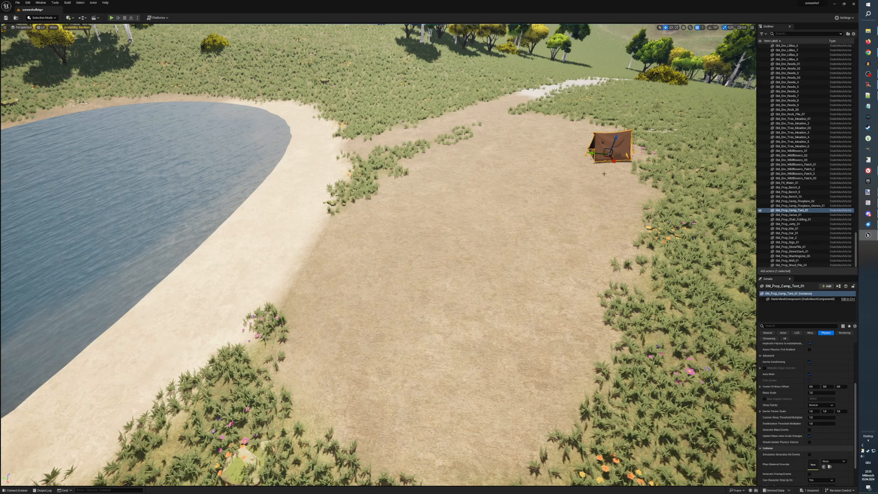
Duplicate the camp tent and set the copy beside it along the clearing's grass edge.
key("ctrl+d")
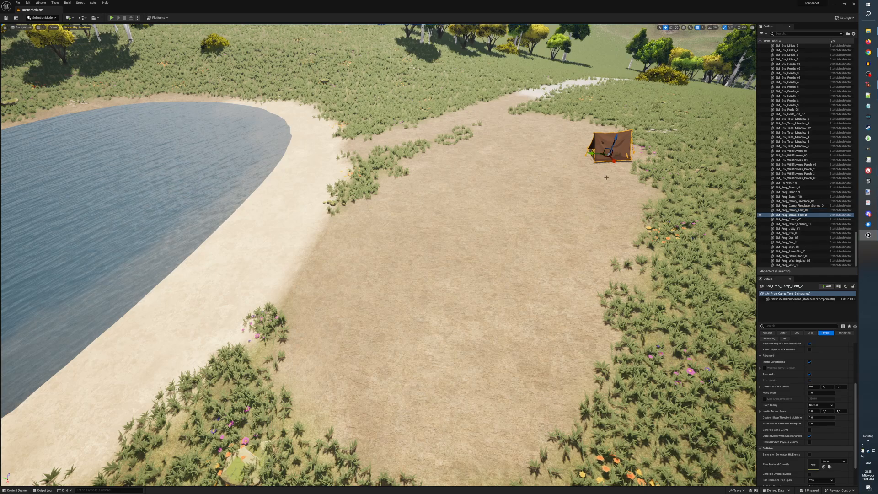
left_click_drag(613, 165, 613, 202)
key("e")
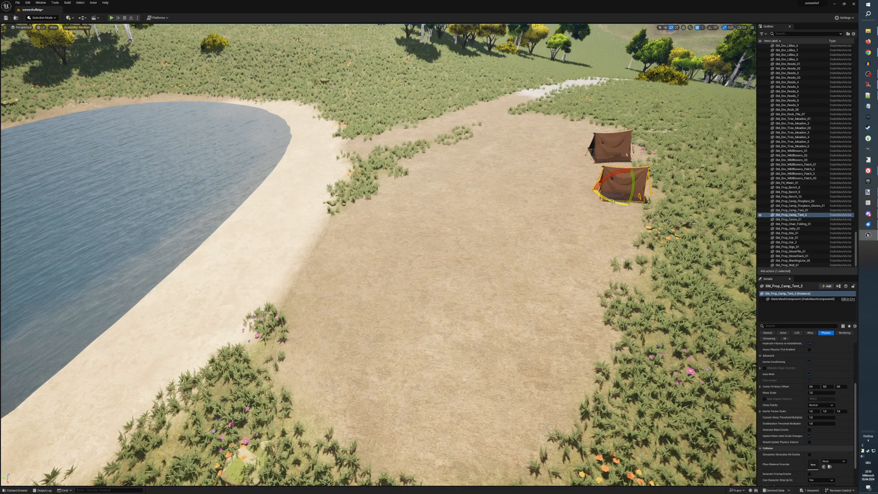
key("w")
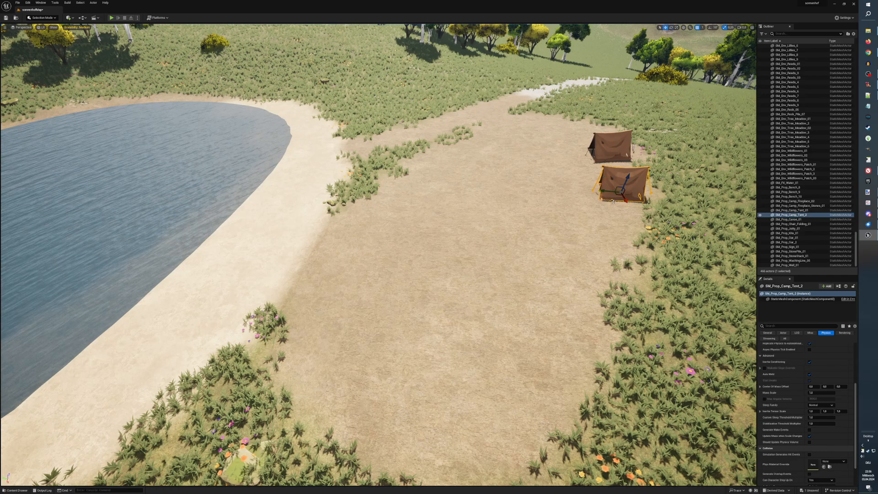
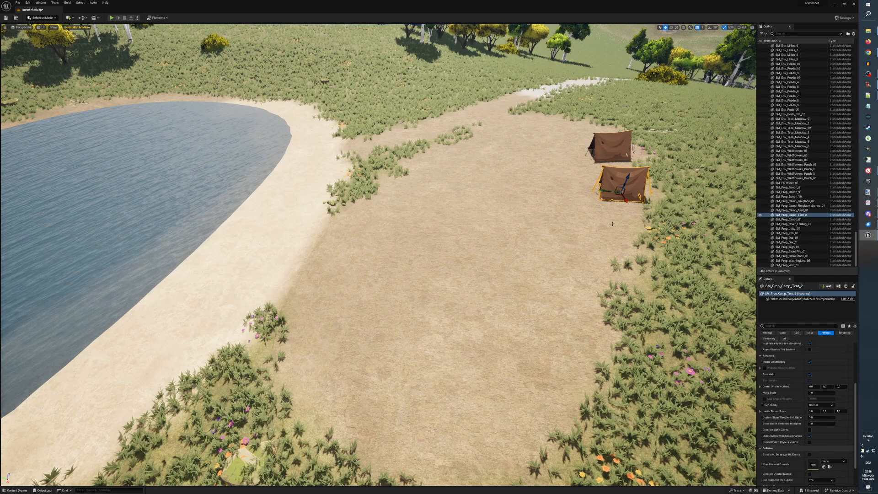
Duplicate the second tent and position the third one next in the row, turned to face the clearing.
key("ctrl+d")
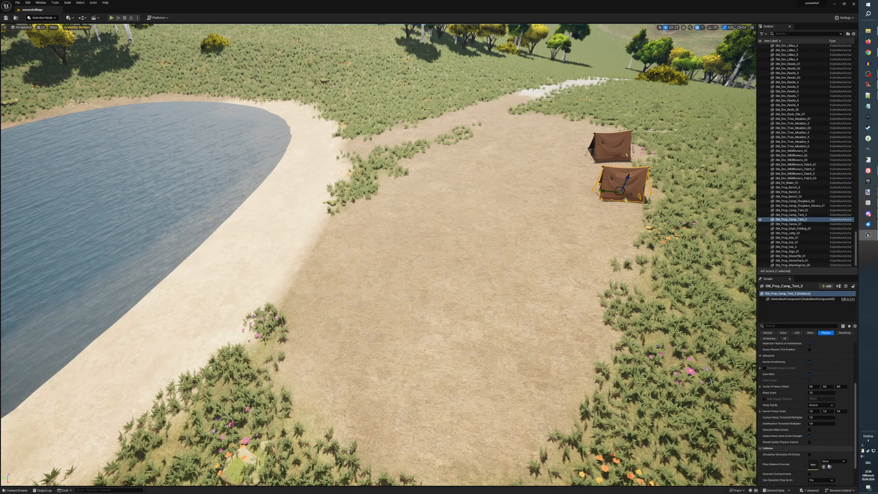
left_click_drag(623, 203, 594, 244)
key("e")
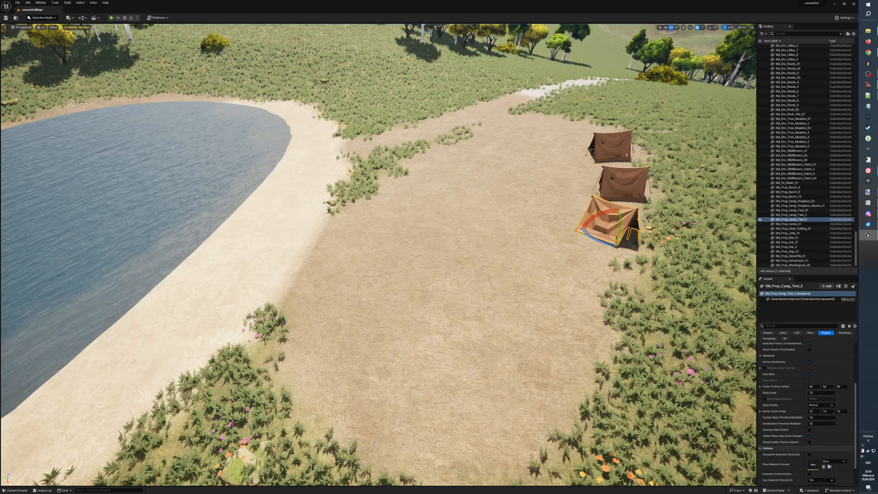
key("w")
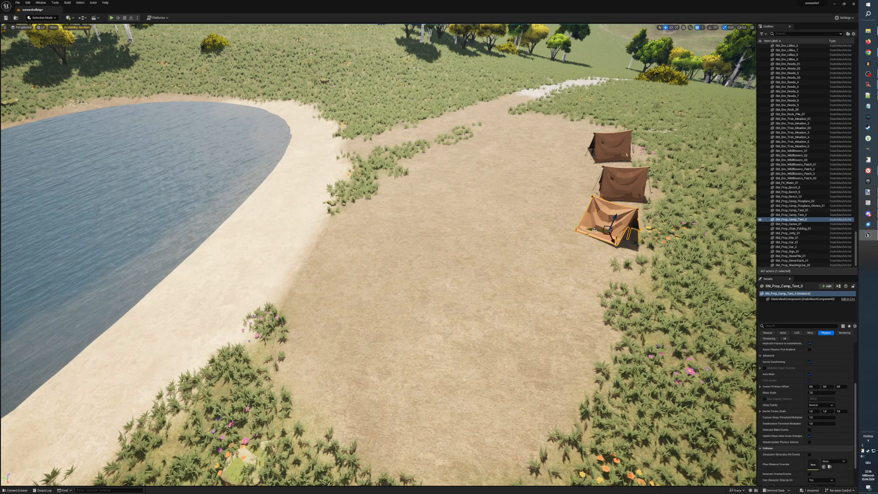
left_click_drag(595, 232, 599, 230)
right_click_drag(599, 230, 670, 214)
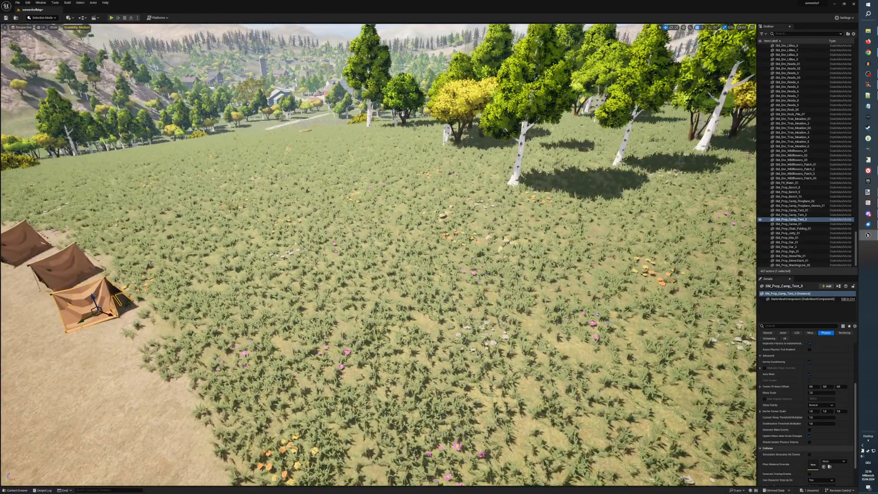
Rotate the third camp tent slightly to follow the sloping ground, and show its General properties.
right_click_drag(575, 267, 575, 268)
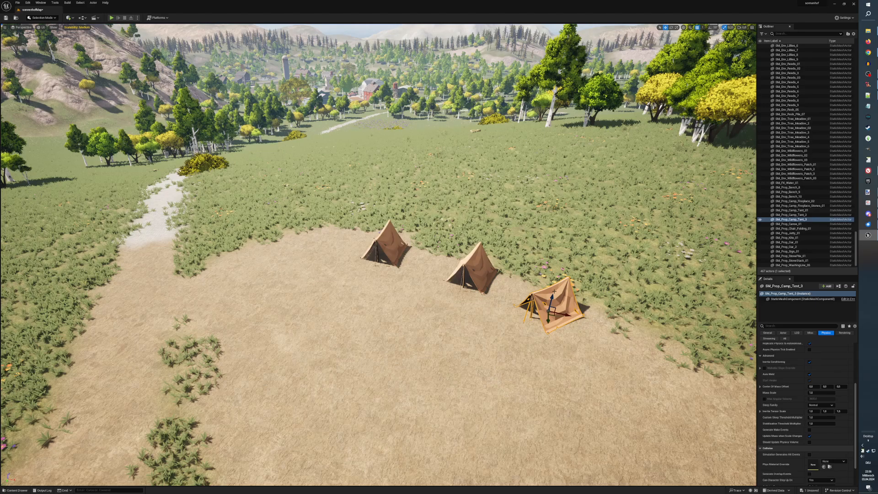
key("e")
left_click_drag(554, 291, 577, 319)
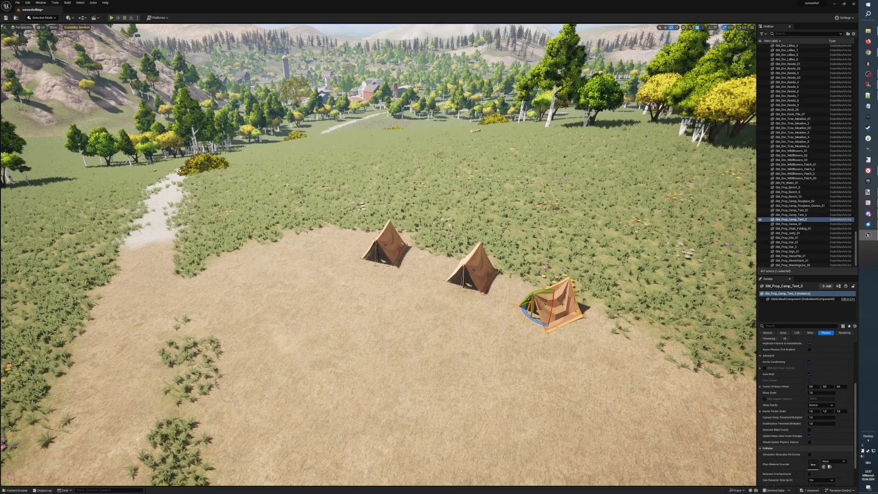
key("w")
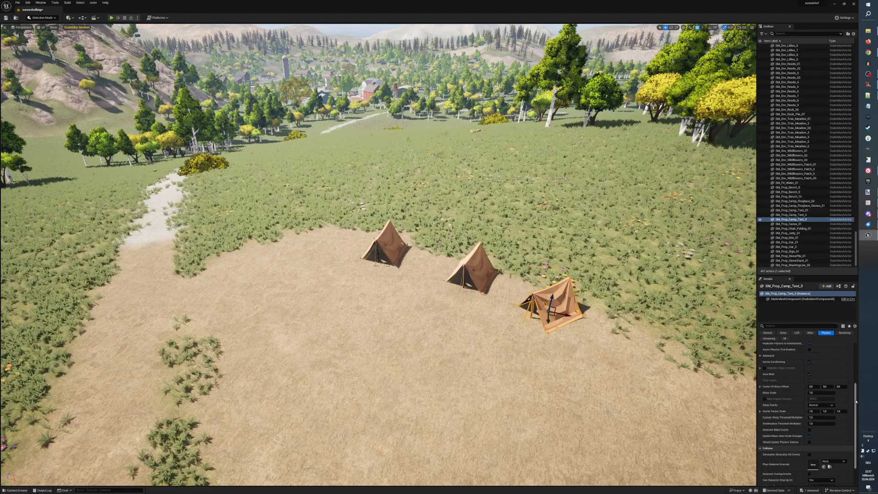
left_click_drag(856, 401, 857, 430)
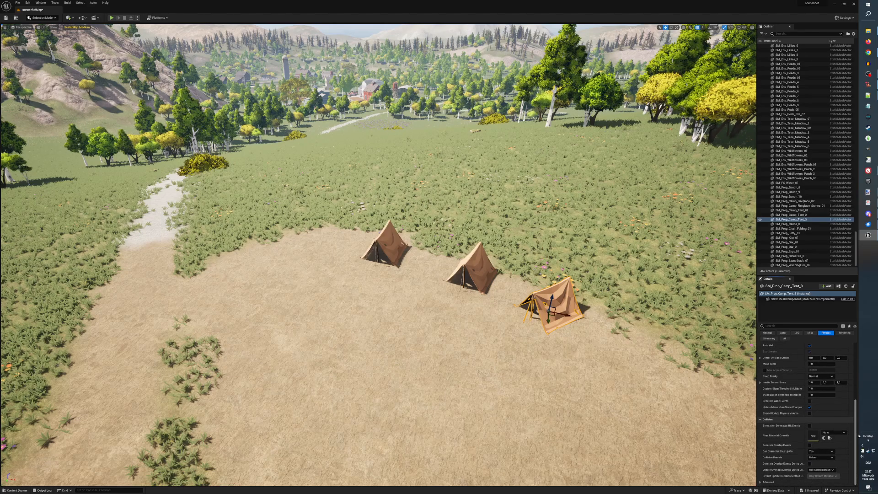
left_click_drag(858, 423, 851, 348)
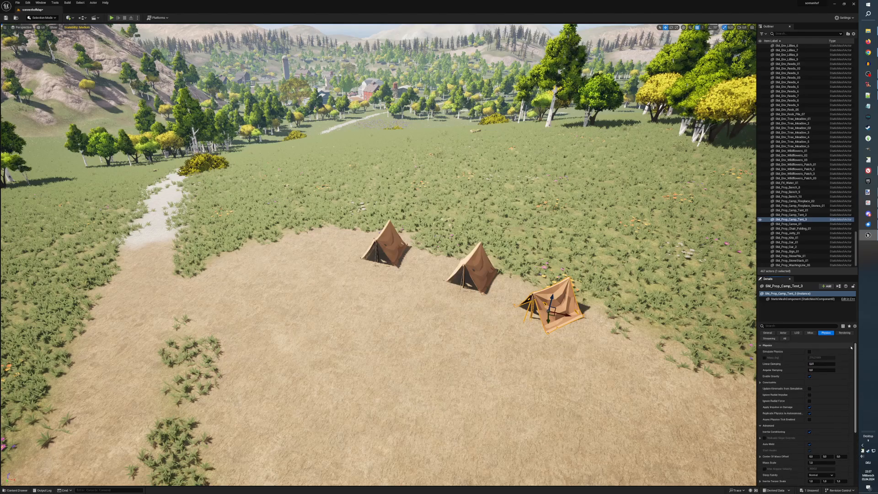
left_click(768, 332)
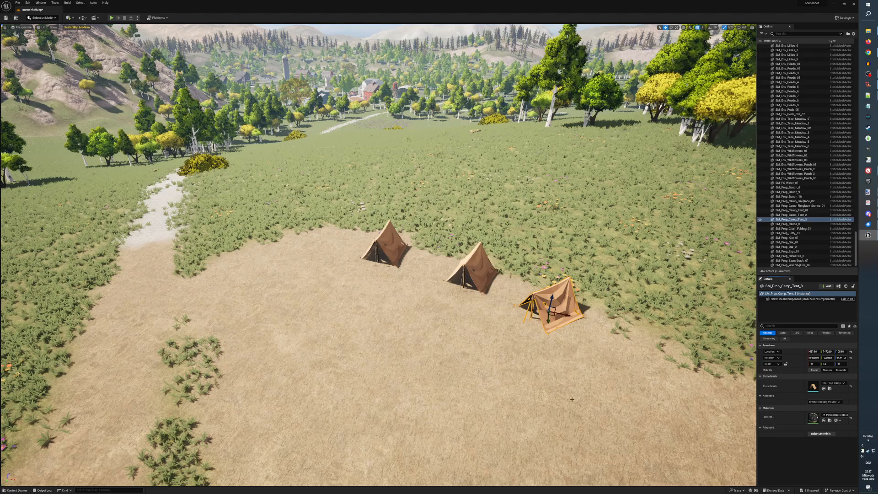
Place SM_Prop_Camp_Fireplace_Stones_01 on the dirt clearing between the tents and the lake, and tilt it to follow the slope.
right_click_drag(571, 400, 484, 397)
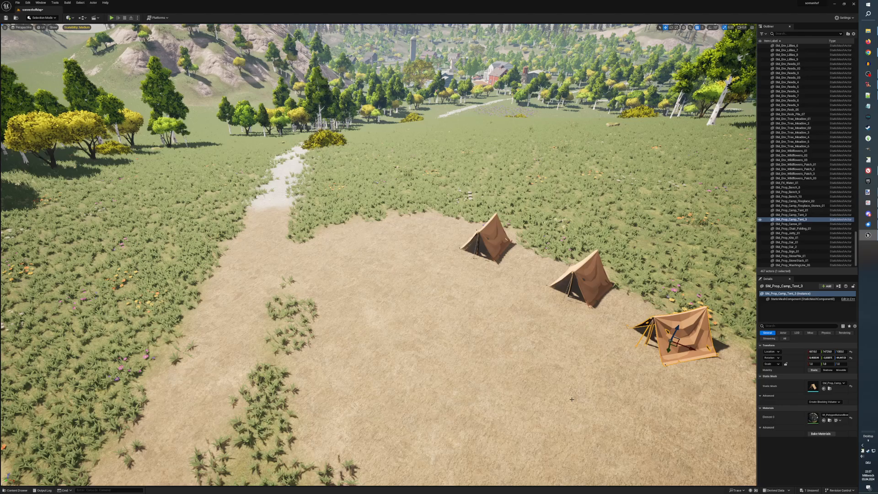
scroll(571, 399, "down", 5)
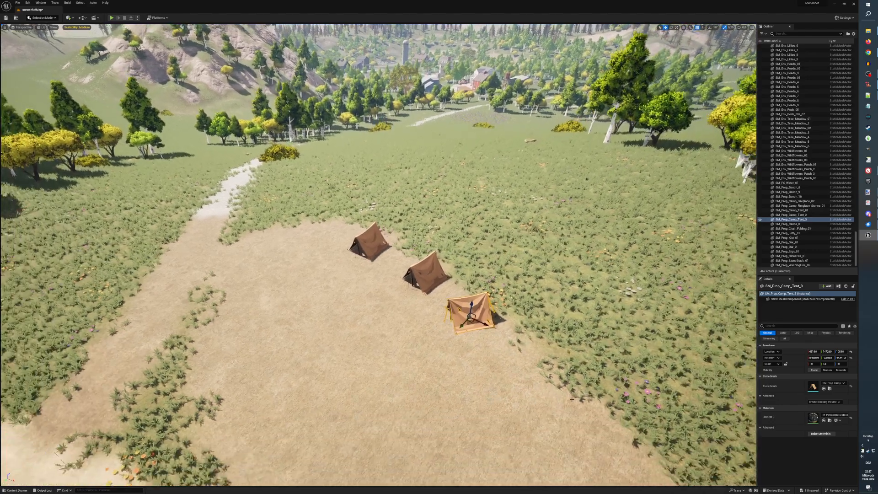
mouse_move(572, 399)
middle_mouse_down()
mouse_move(547, 400)
mouse_move(572, 399)
middle_mouse_up()
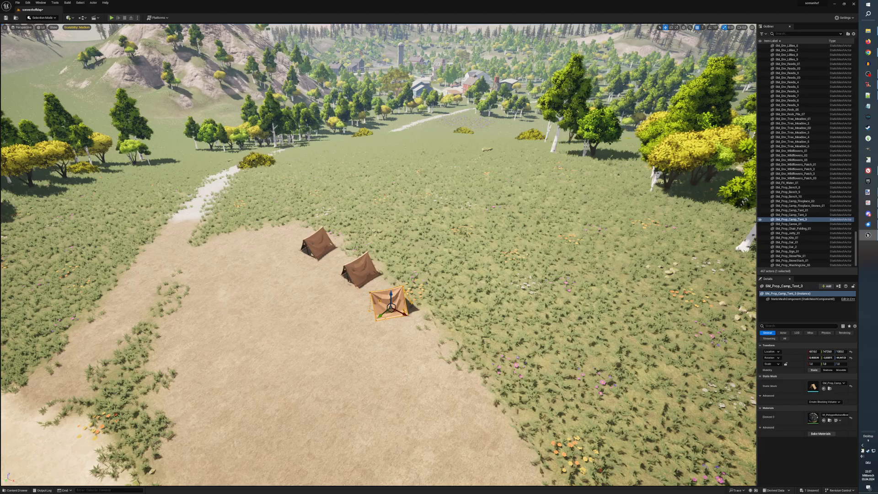
right_click_drag(572, 399, 439, 430)
key("ctrl+space")
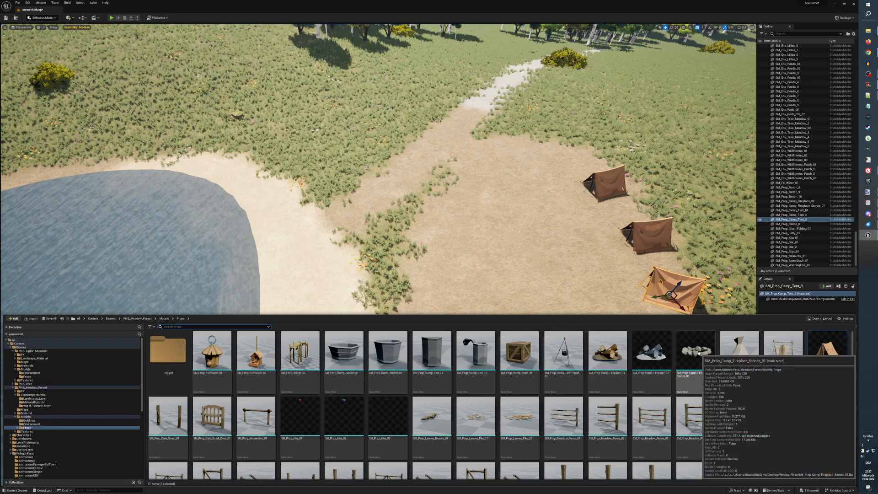
left_click_drag(695, 352, 500, 299)
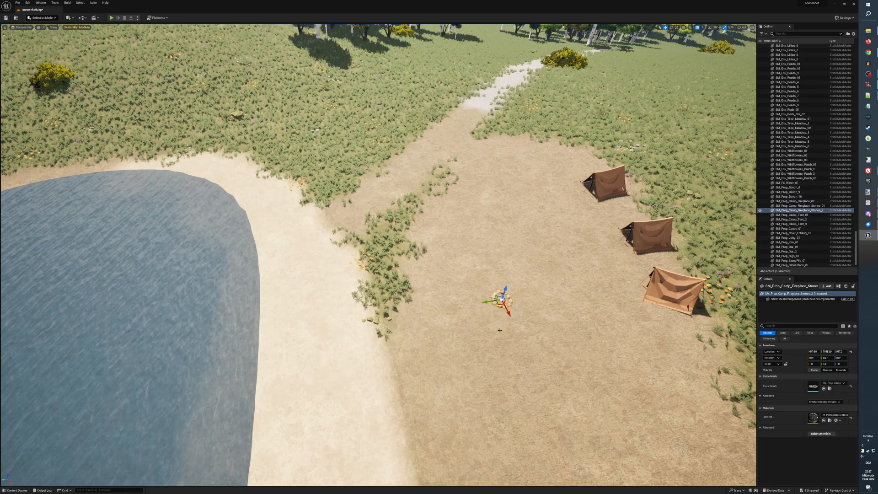
key("e")
left_click_drag(490, 291, 513, 319)
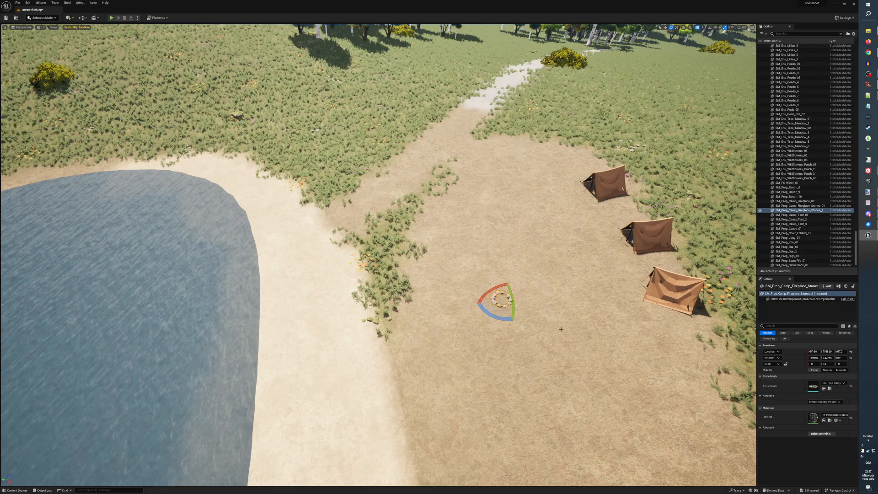
Add SM_Prop_Camp_Fireplace_02 at the stone ring and delete the surplus copy on the side facing the tents.
key("ctrl+space")
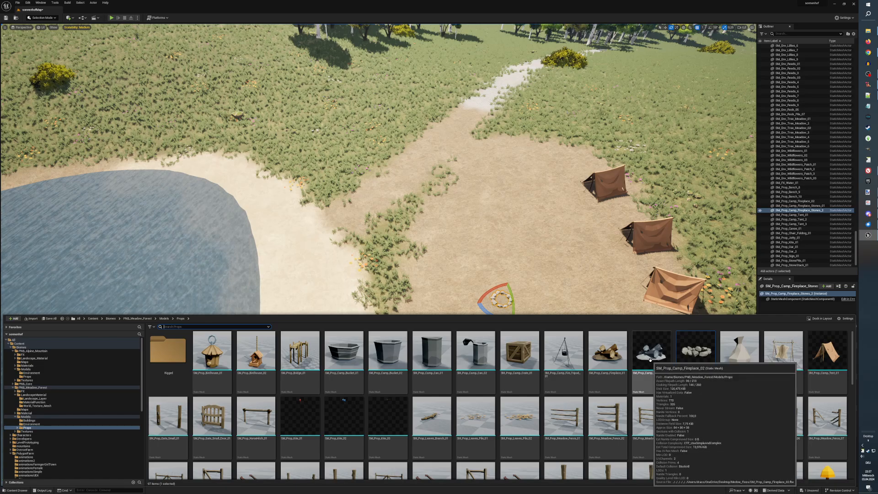
left_click_drag(651, 360, 501, 301)
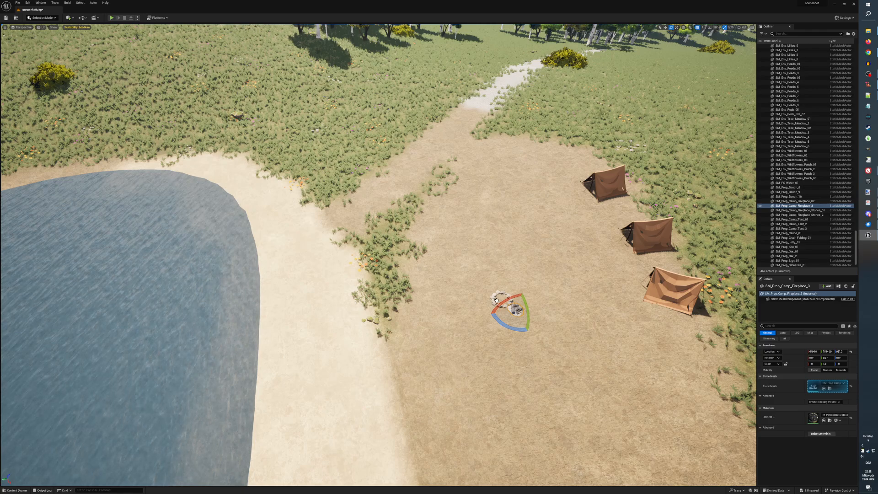
left_click_drag(497, 297, 496, 298)
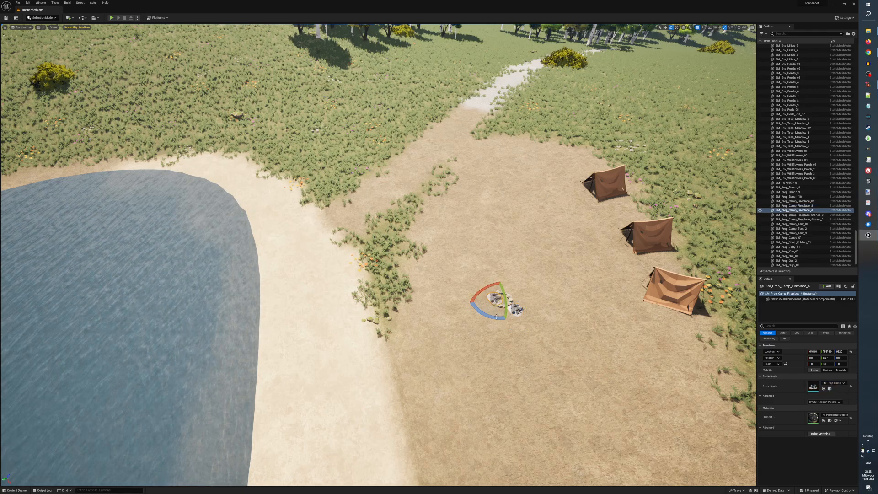
scroll(500, 329, "up", 3)
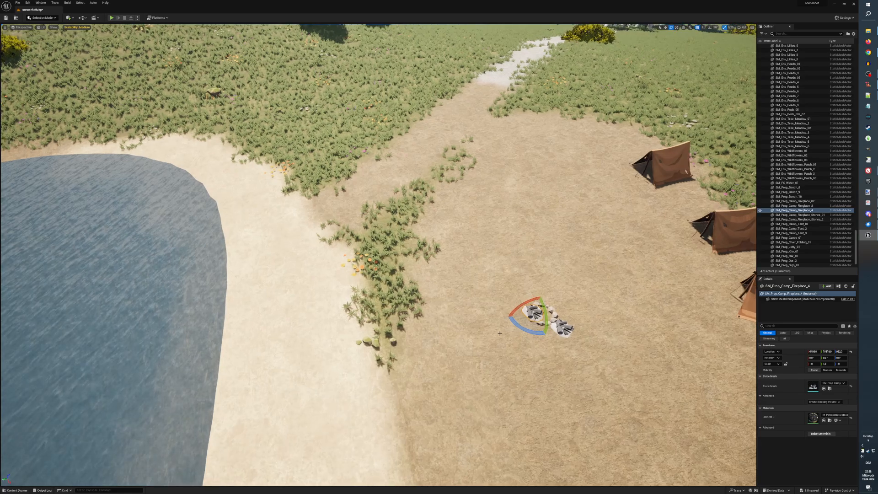
scroll(499, 333, "up", 2)
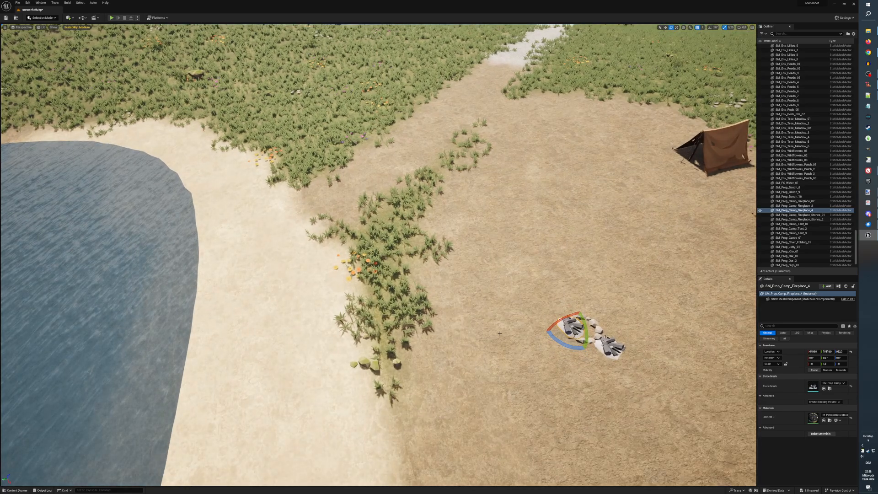
key("d")
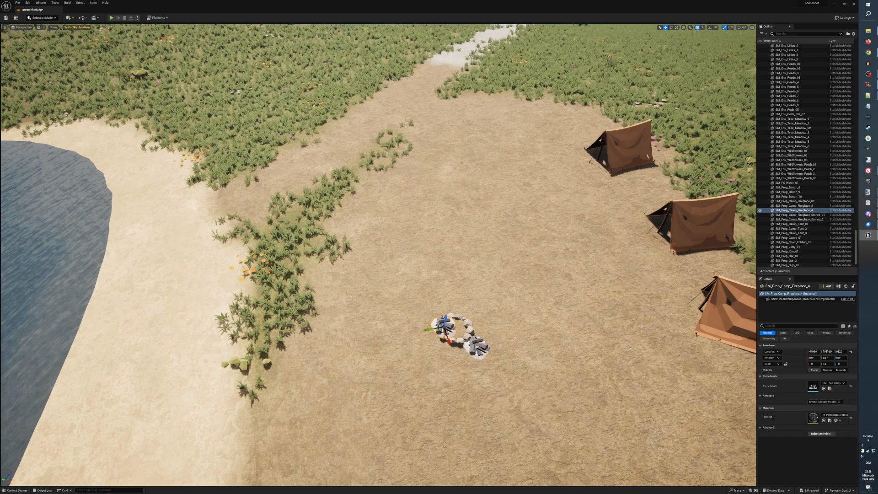
left_click(477, 347)
key("Delete")
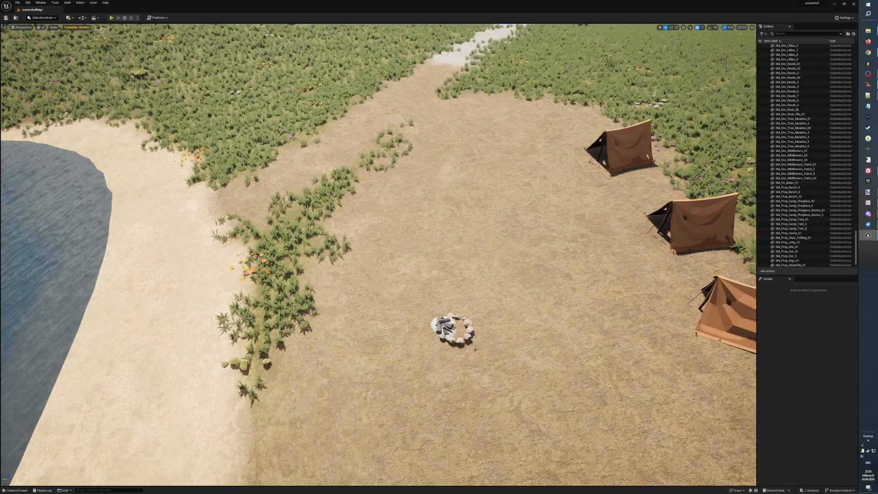
Move the remaining fireplace logs into the centre of the stone ring.
left_click(445, 330)
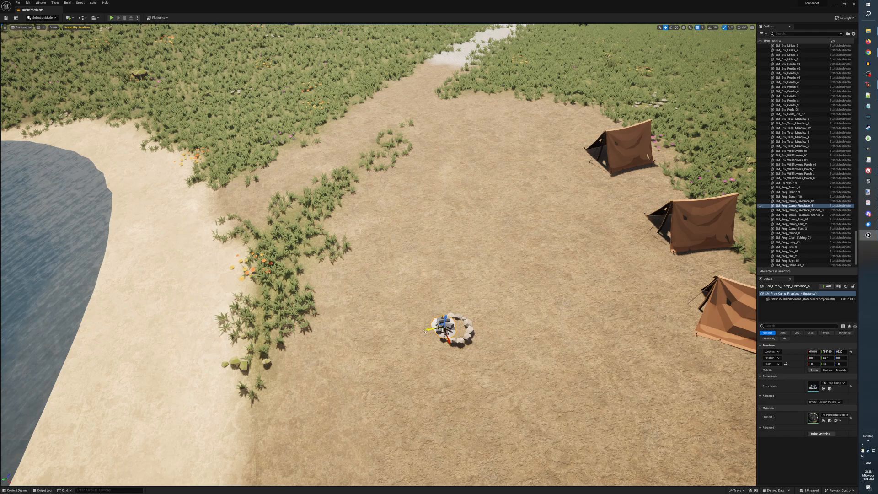
left_click_drag(426, 330, 458, 319)
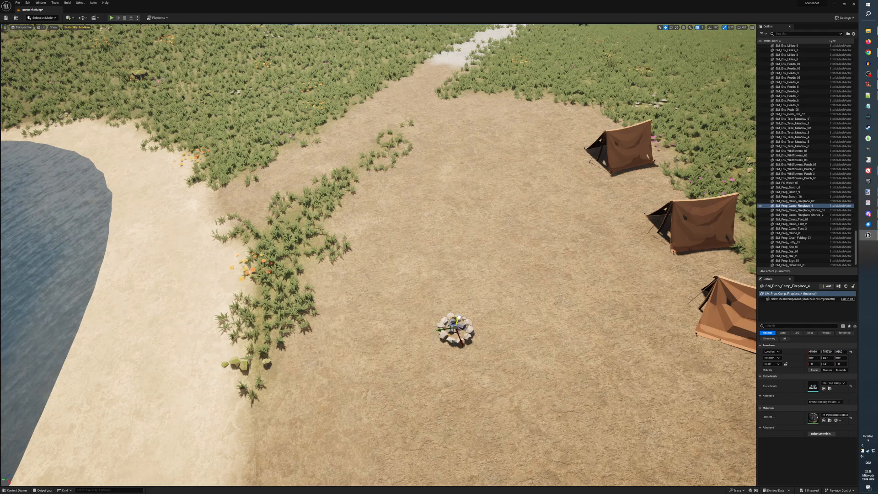
left_click_drag(463, 344, 463, 347)
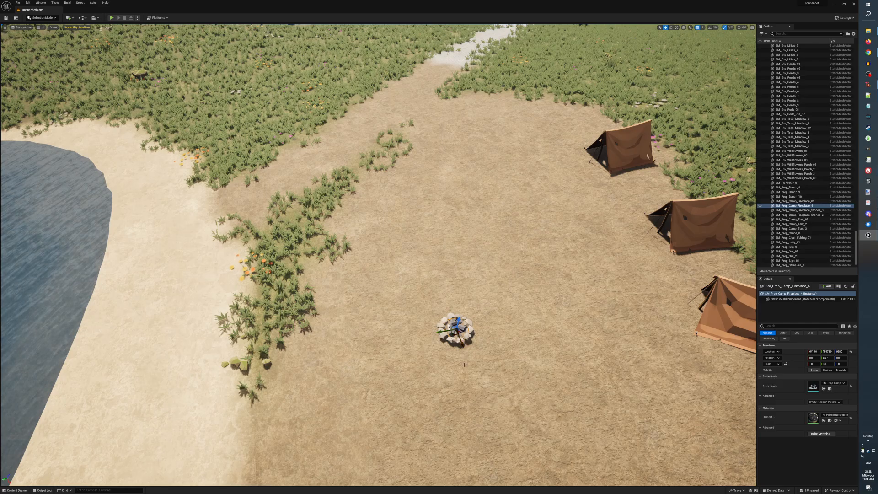
Place SM_Prop_Camp_Fire_Tripod_01 with its hanging pot over the stone fireplace.
right_click_drag(463, 347, 493, 335)
key("ctrl+space")
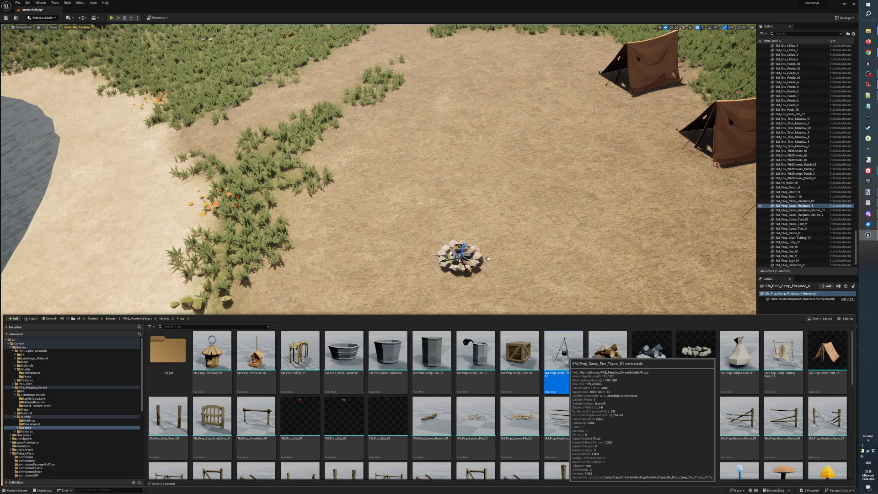
left_click_drag(566, 355, 460, 279)
scroll(461, 308, "up", 1)
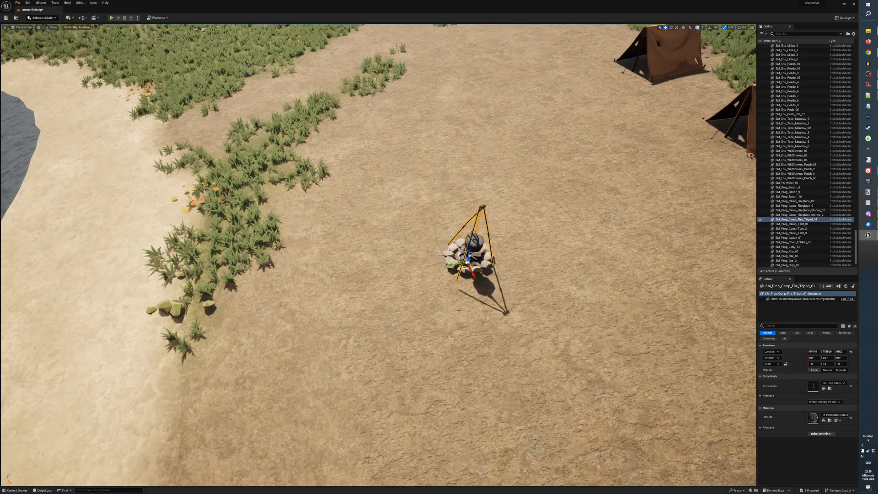
scroll(459, 311, "up", 2)
scroll(459, 311, "down", 2)
scroll(460, 311, "up", 5)
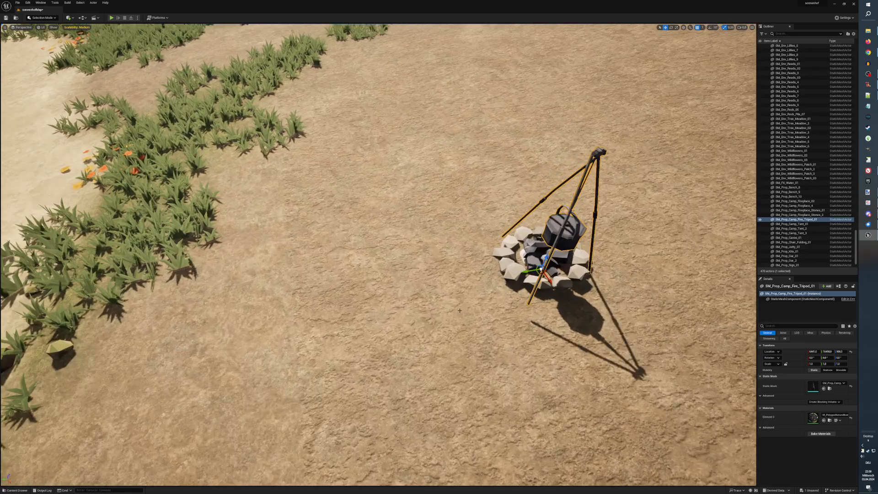
Rotate the fire tripod so it stands upright on the slope with the pot over the logs.
key("e")
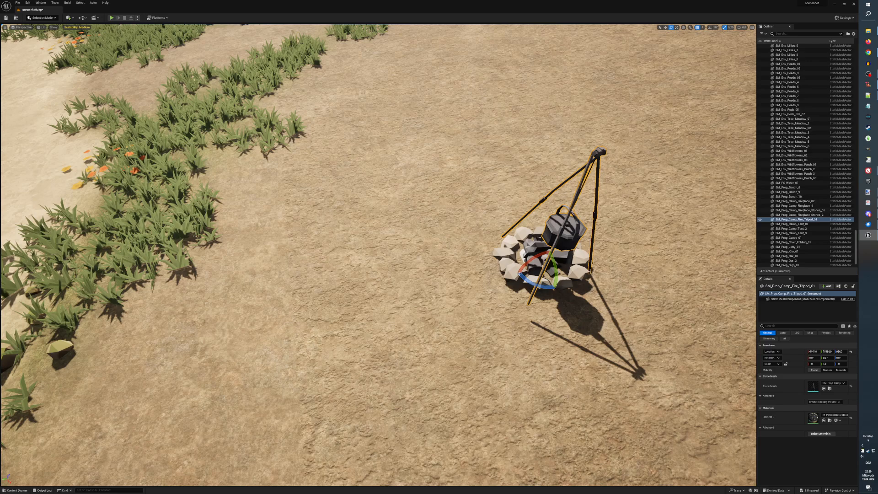
left_click_drag(519, 274, 547, 263)
key("w")
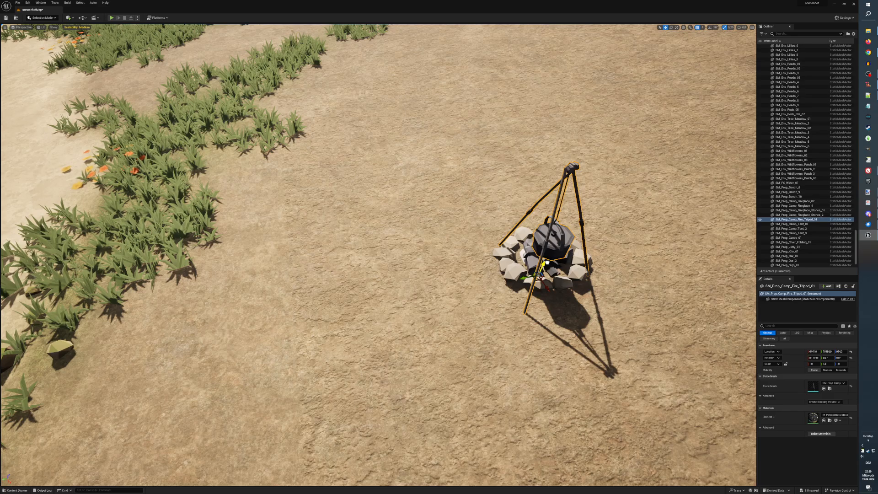
key("e")
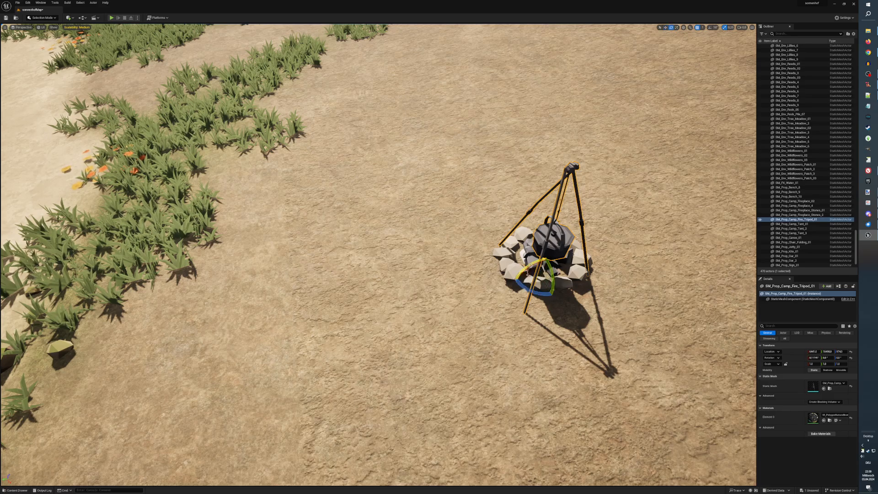
left_click_drag(547, 263, 546, 263)
key("w")
Place the FXS_Fire effect from the PNB_Meadow_Forest FX folder on the logs beneath the tripod's pot.
right_click_drag(578, 277, 591, 309)
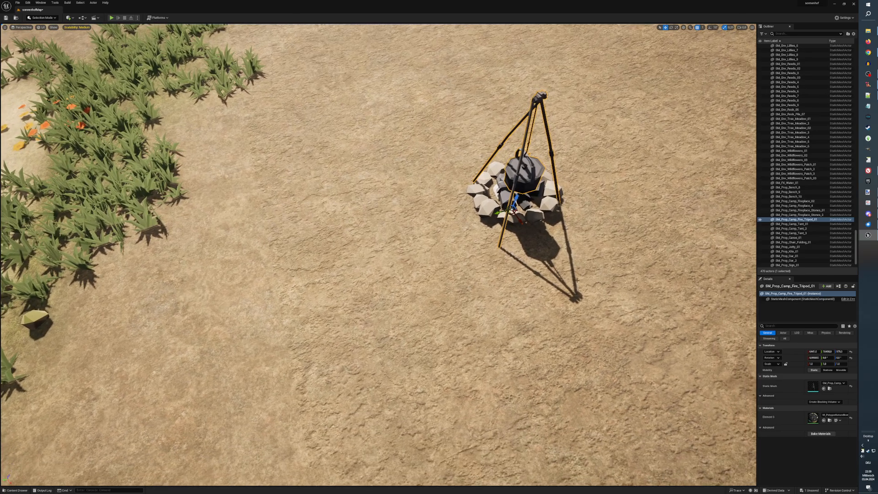
key("ctrl+space")
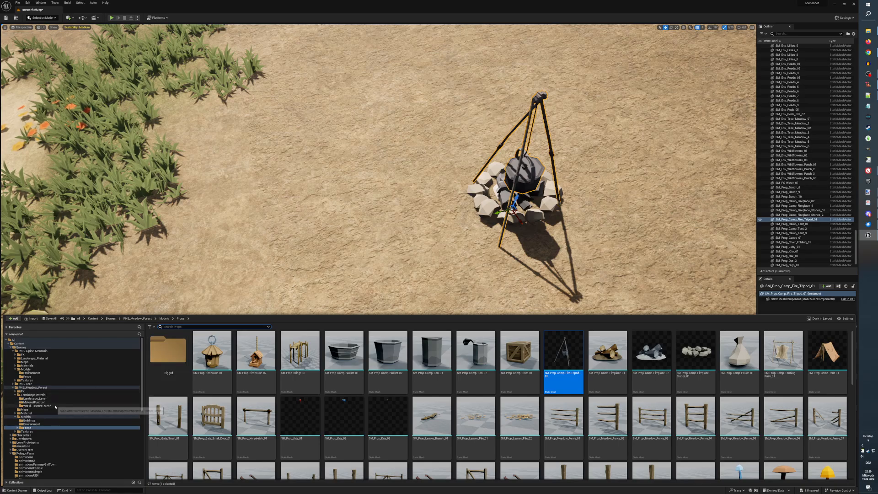
left_click(23, 390)
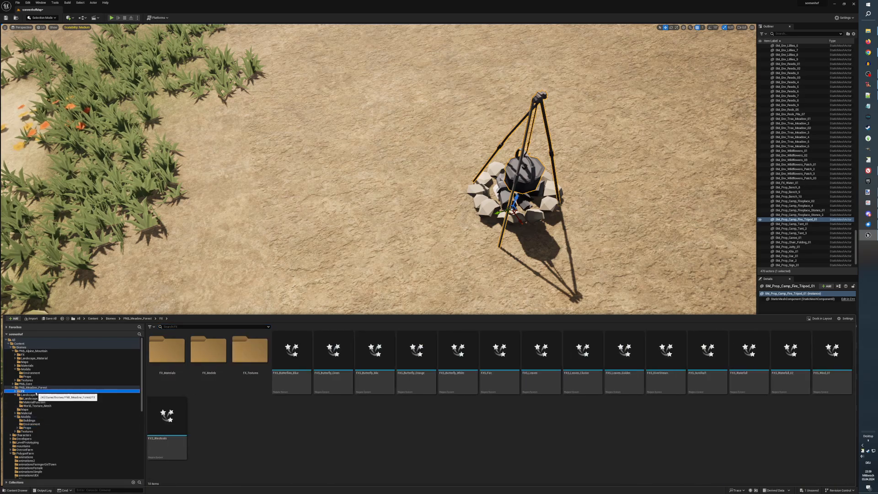
left_click(500, 365)
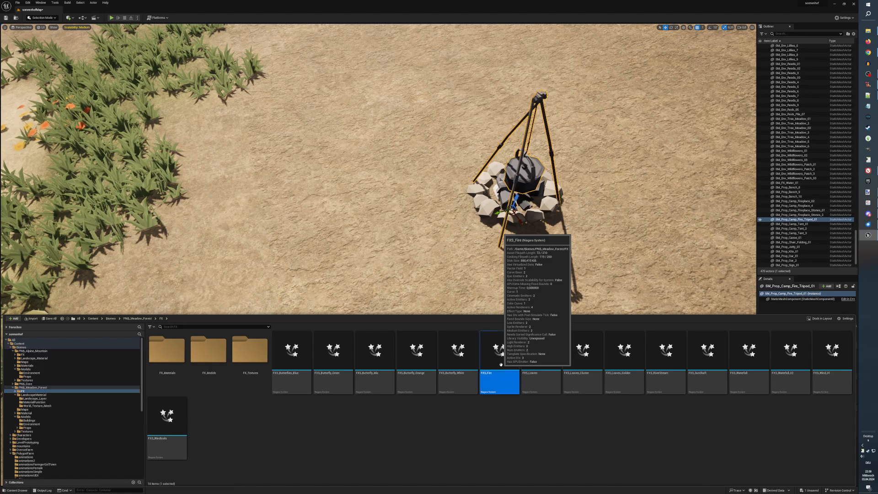
left_click_drag(501, 364, 513, 203)
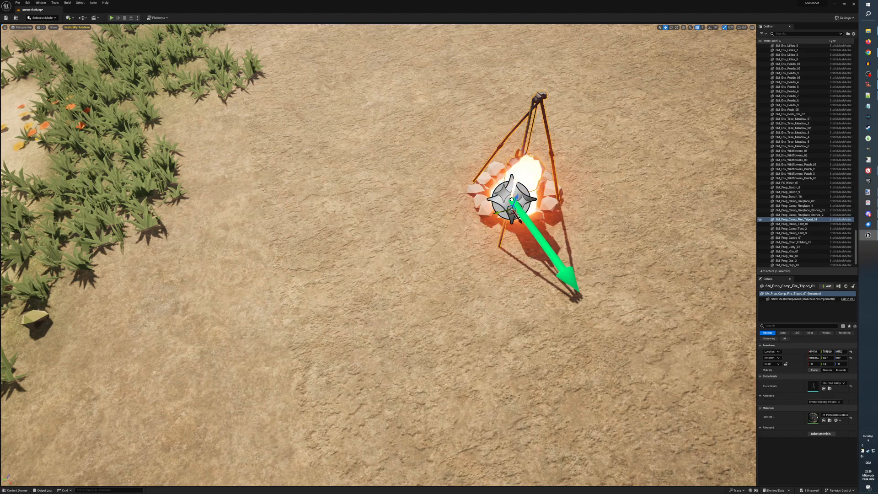
left_click_drag(512, 200, 513, 201)
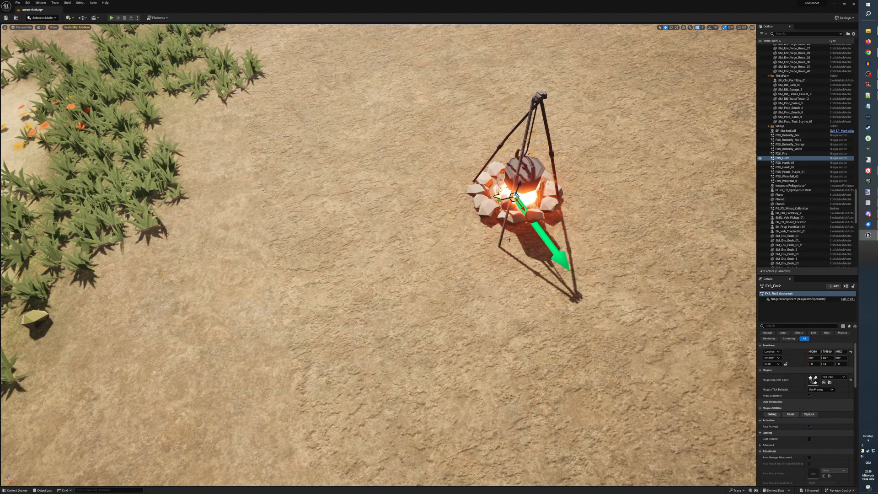
key("w")
right_click_drag(509, 239, 516, 216)
key("w")
scroll(536, 334, "down", 5)
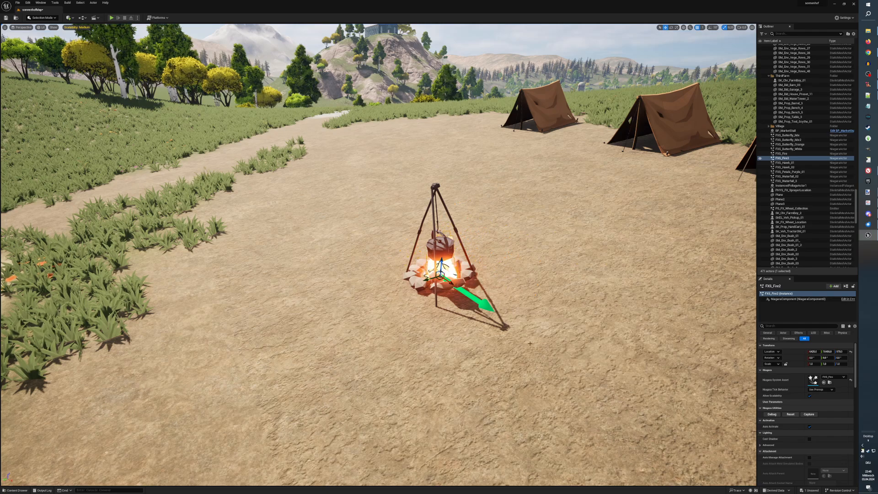
Place SM_Prop_Bench_01 from the PNB_Alpine_Mountain Props folder beside the campfire on the tent side, turned toward the fire.
scroll(530, 343, "down", 3)
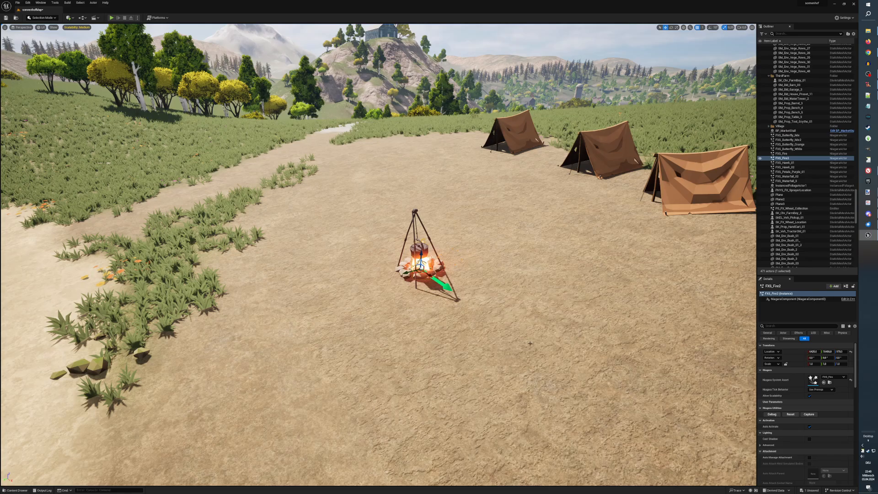
right_click_drag(530, 343, 526, 347)
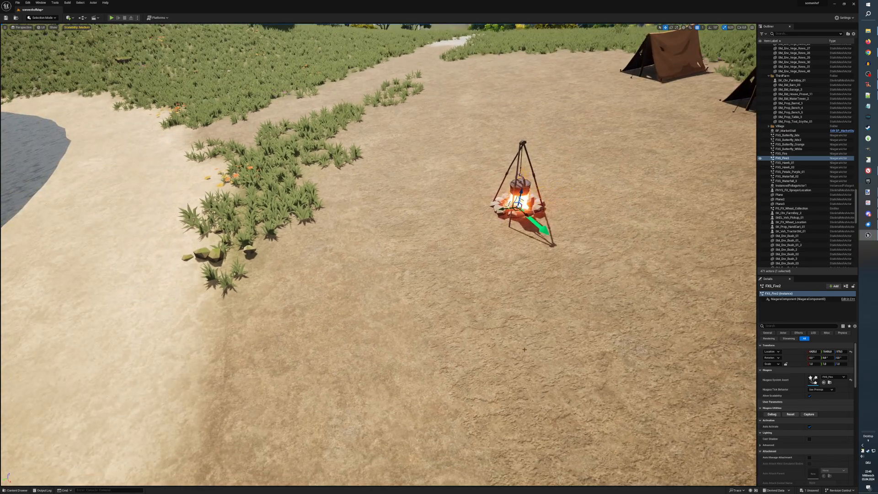
key("ctrl+b")
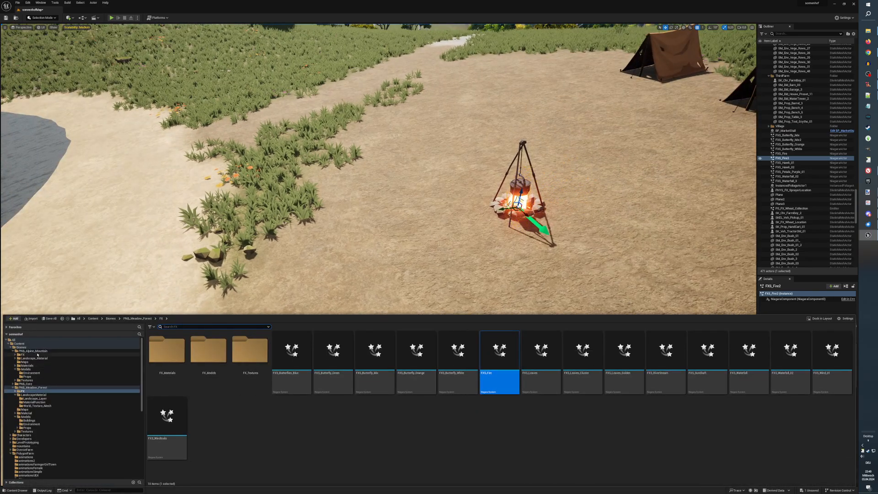
left_click(29, 376)
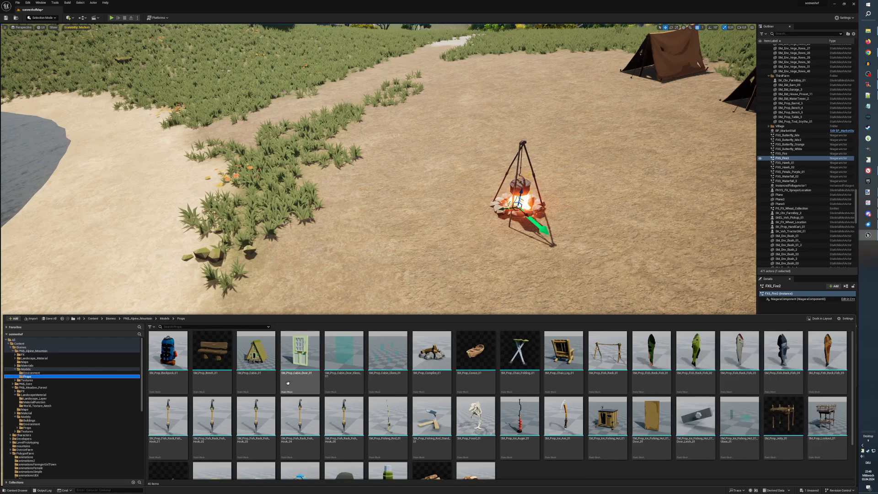
left_click(211, 355)
left_click_drag(431, 196, 509, 162)
left_click_drag(562, 167, 581, 216)
Place a second SM_Prop_Bench_01 behind the campfire on the meadow side, with its seat facing the flames.
key("ctrl+space")
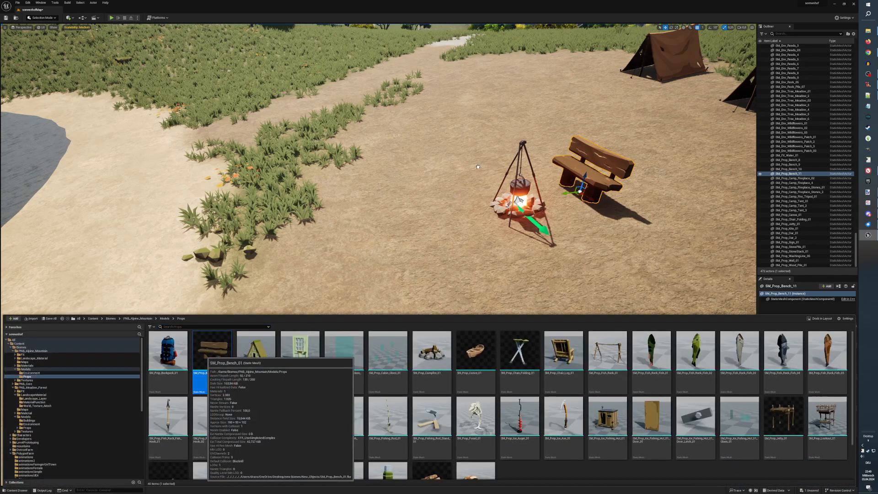
left_click_drag(197, 341, 486, 152)
key("e")
key("w")
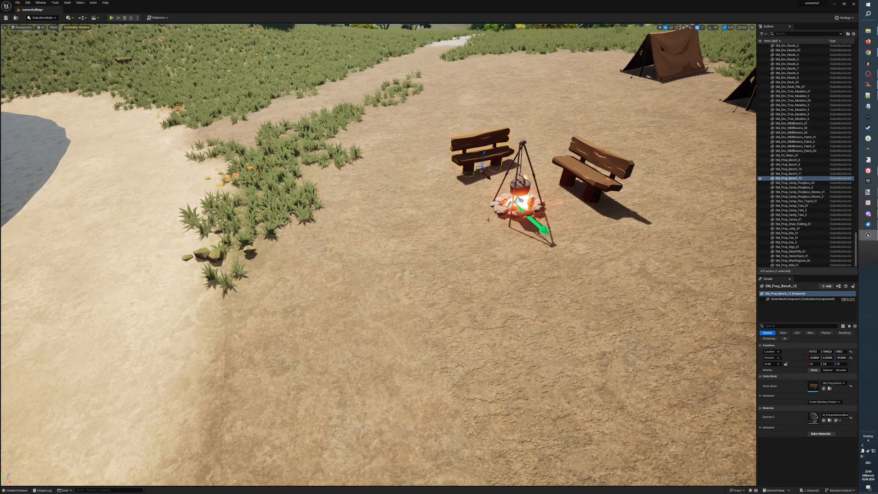
Duplicate the second bench to the opposite side of the campfire, turn it toward the fire and adjust its height on the slope.
key("ctrl+d")
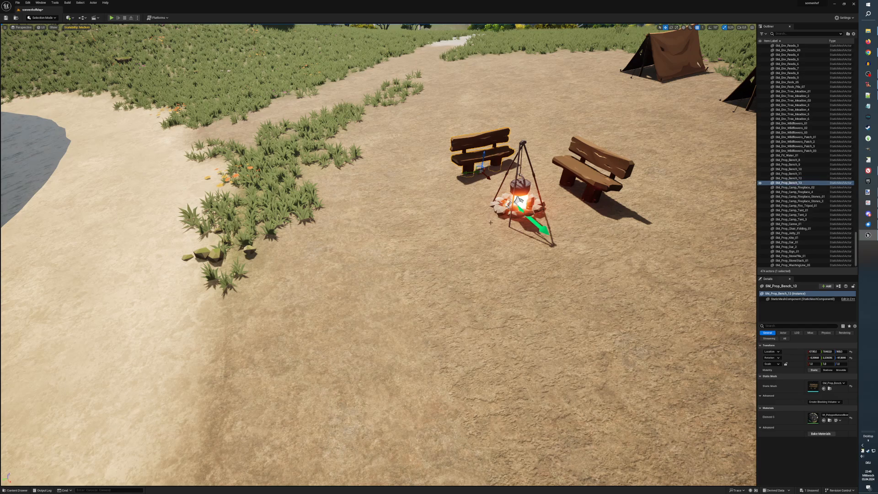
left_click_drag(480, 170, 608, 253)
key("e")
right_click_drag(588, 287, 616, 272)
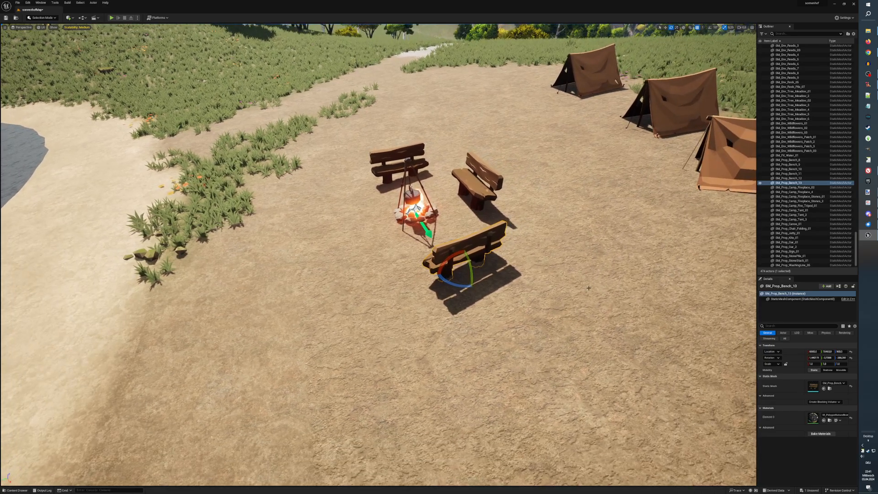
key("w")
left_click_drag(463, 255, 466, 252)
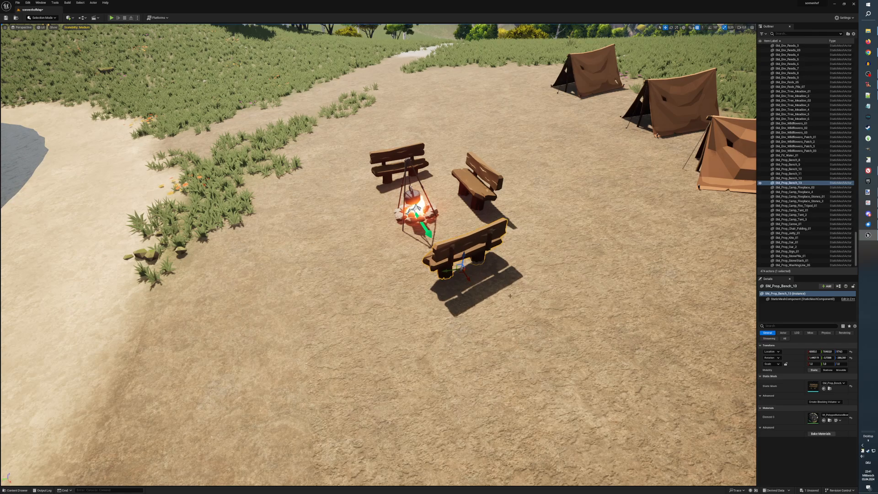
Place SM_Prop_Backpack_01 in front of the farthest tent and rotate it so it lies on the ground.
key("ctrl+space")
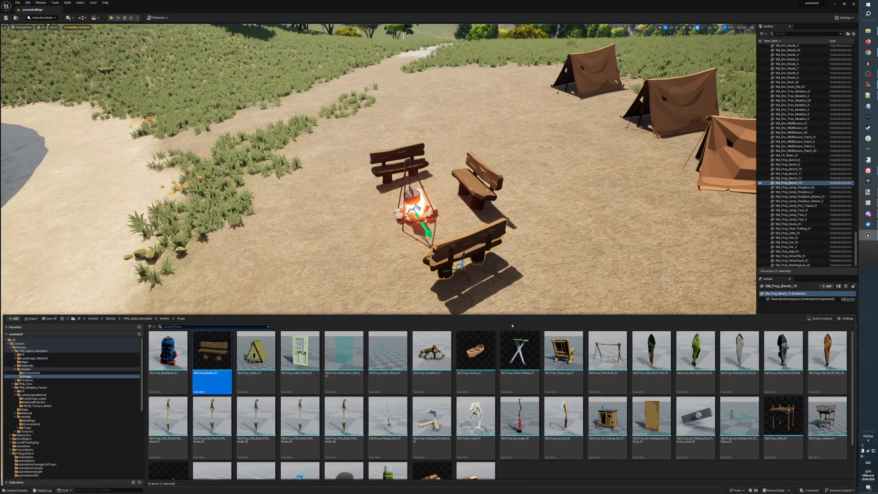
left_click(168, 351)
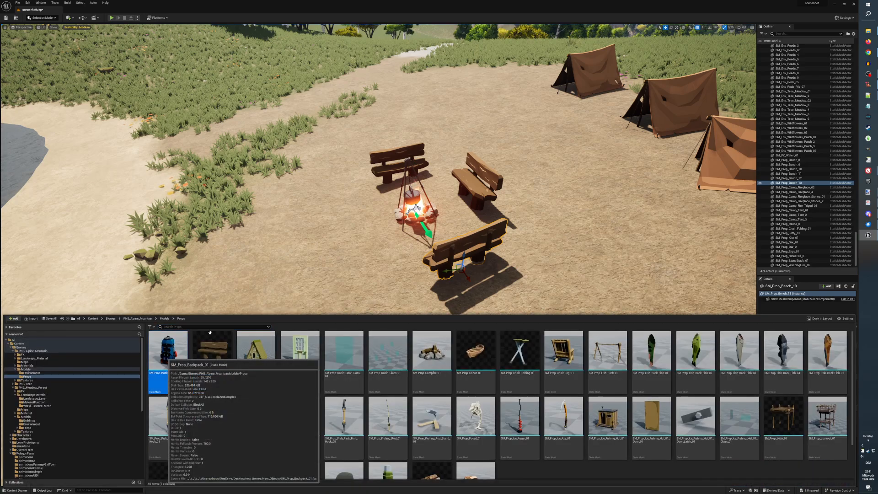
left_click_drag(168, 351, 588, 101)
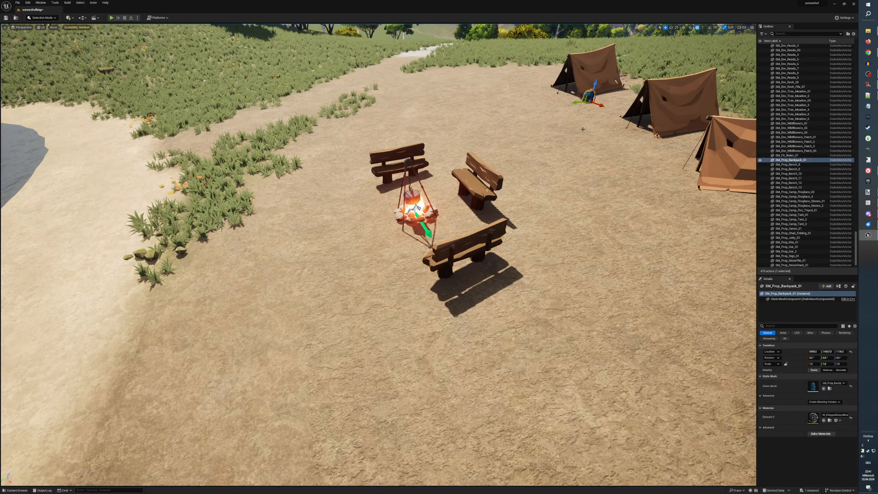
key("e")
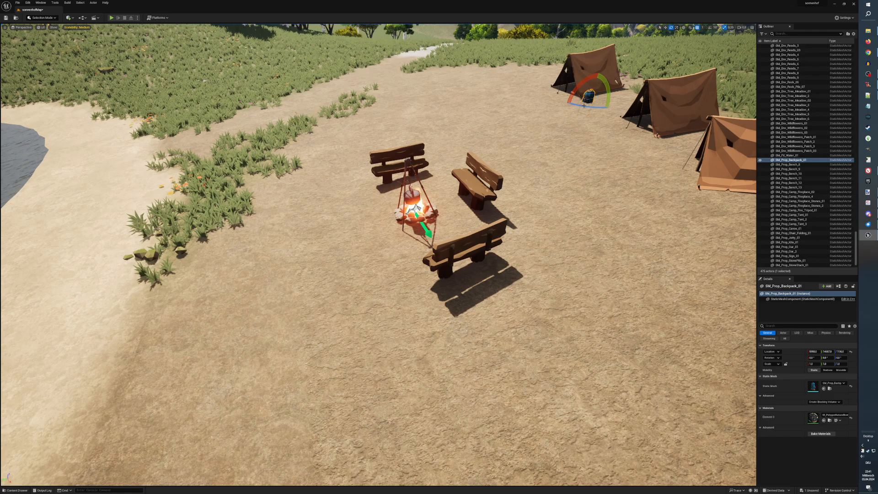
left_click_drag(582, 84, 613, 94)
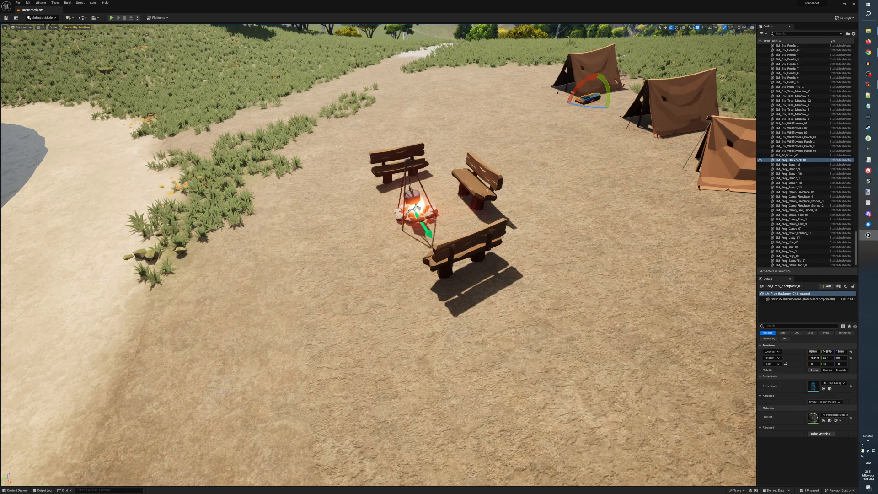
Place SM_Prop_Canoe_01 on the sandy lake shore nearest the camp, with its bow in the water.
key("ctrl+space")
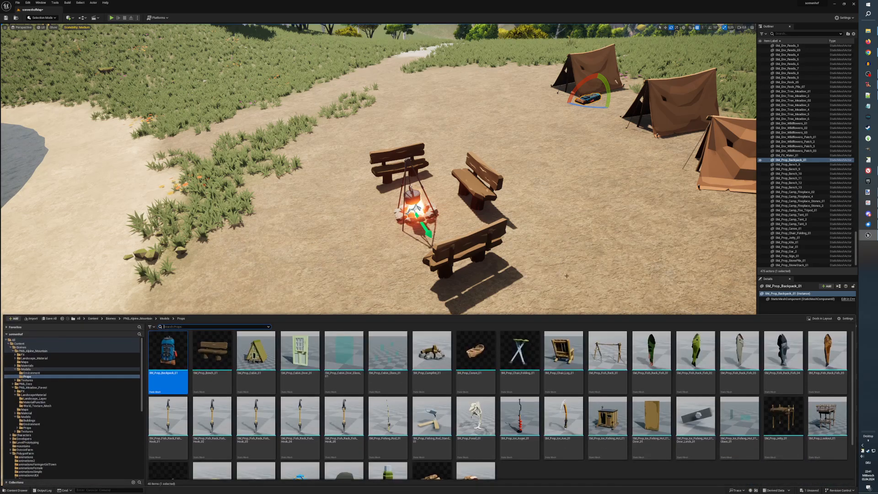
right_click_drag(475, 155, 439, 156)
right_click_drag(567, 275, 476, 276)
key("ctrl+space")
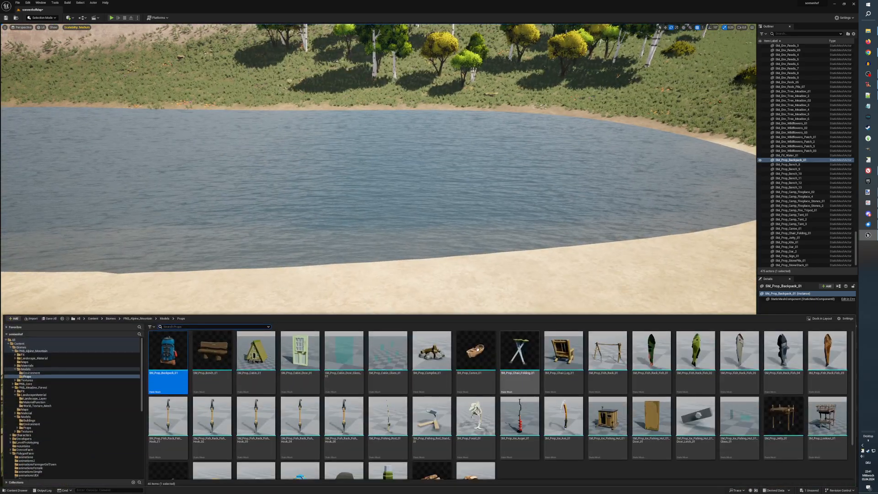
left_click_drag(471, 382, 586, 219)
key("w")
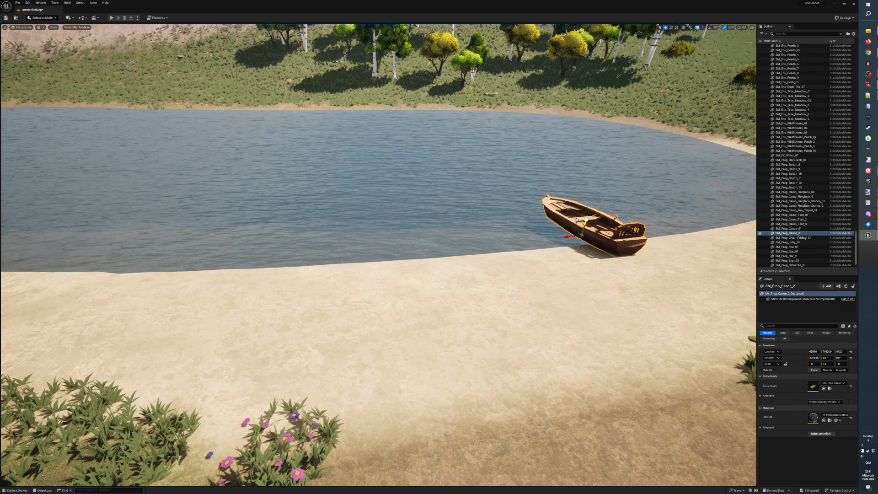
Duplicate the canoe, move the copy alongside the first one on the shore and rotate it to a slightly different angle.
scroll(557, 266, "down", 3)
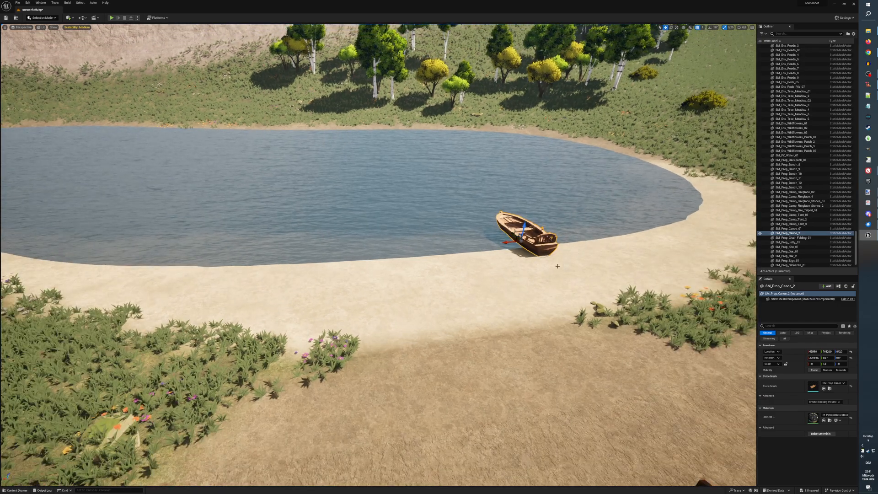
key("ctrl+d")
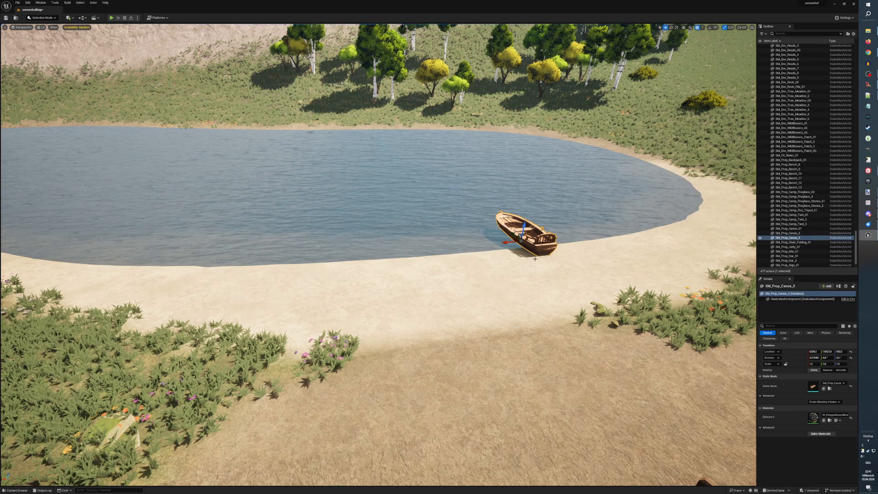
left_click_drag(508, 241, 449, 244)
key("e")
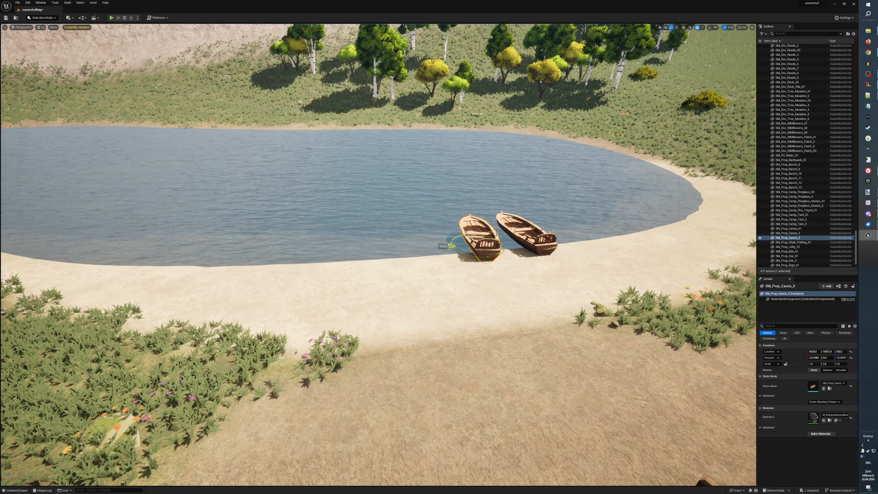
Place SM_Prop_Oar_01 on the sand behind the two canoes, rotate it to lie along the slope and adjust its height.
key("ctrl+space")
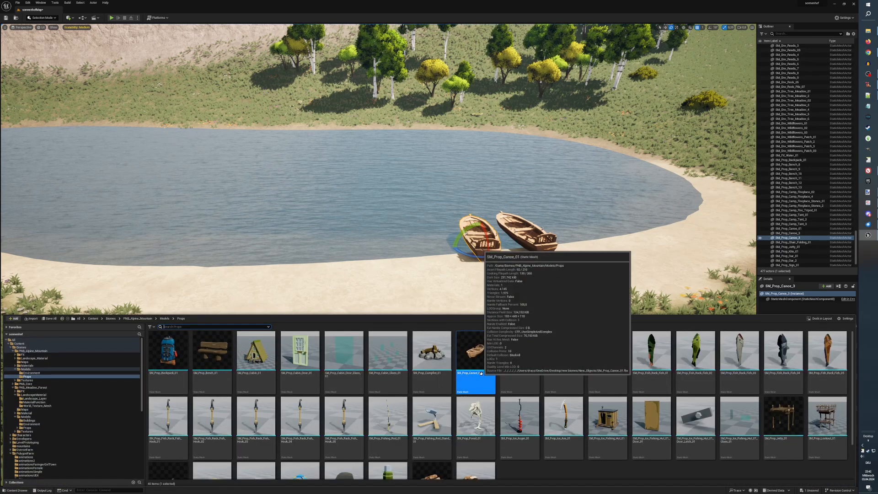
scroll(503, 406, "down", 1)
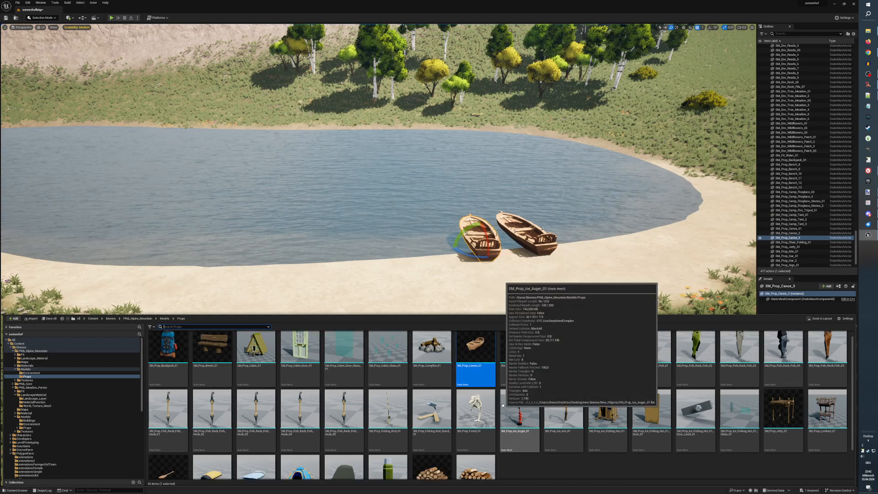
scroll(503, 405, "down", 3)
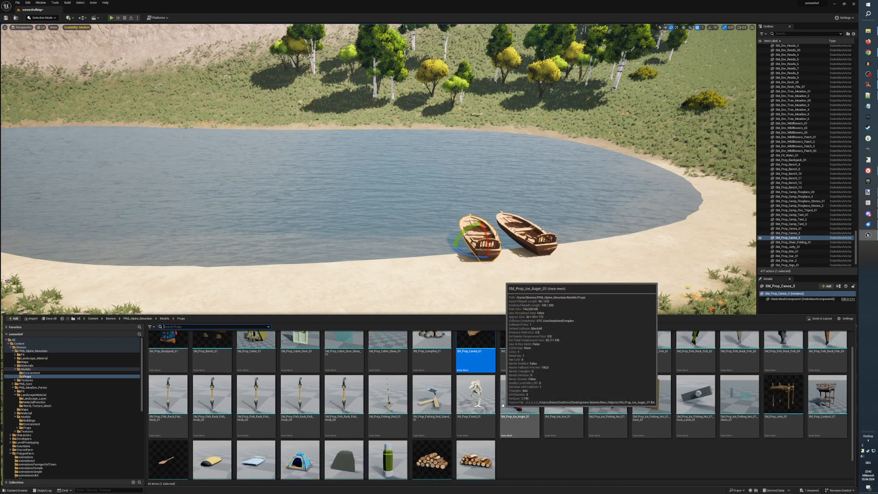
left_click(166, 434)
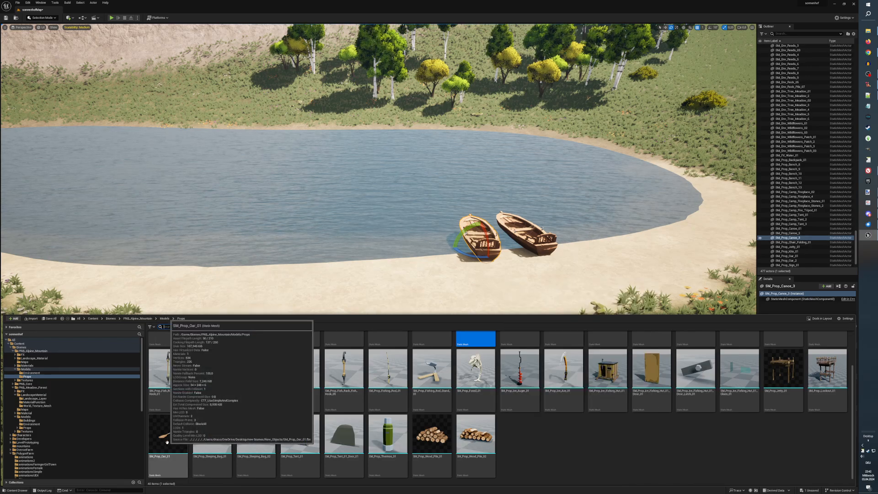
left_click_drag(487, 299, 543, 283)
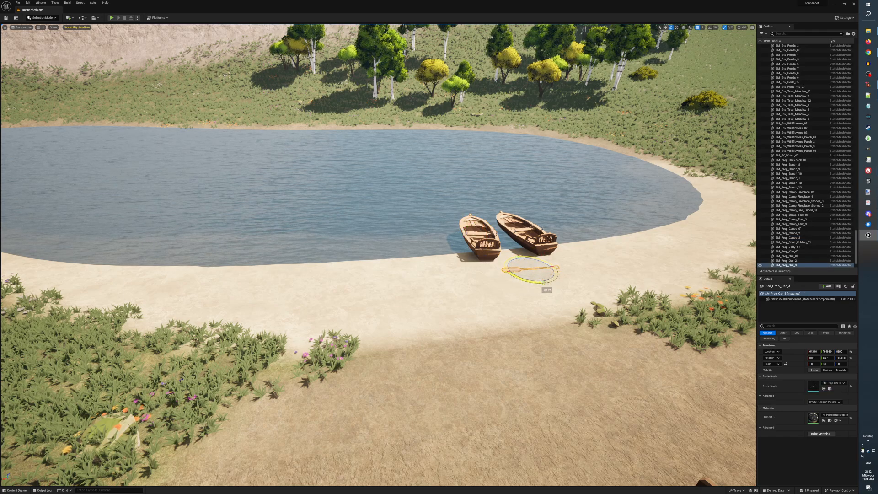
left_click_drag(516, 255, 513, 259)
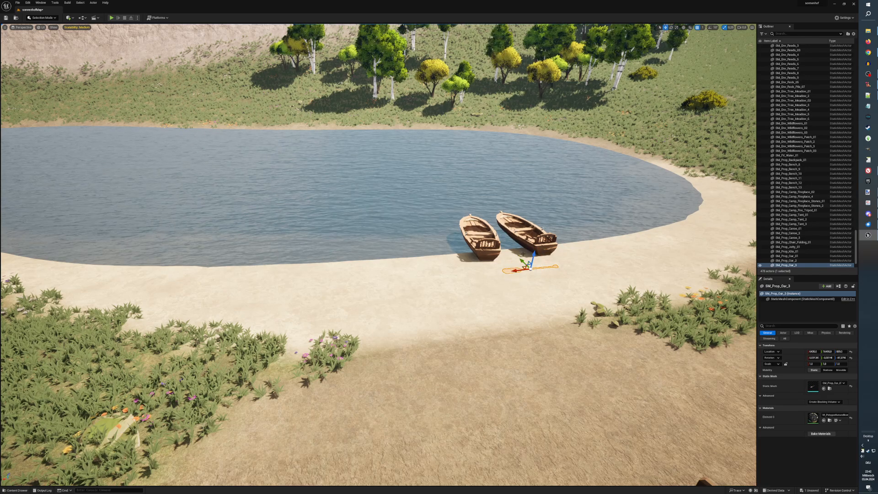
key("w")
left_click_drag(535, 253, 535, 253)
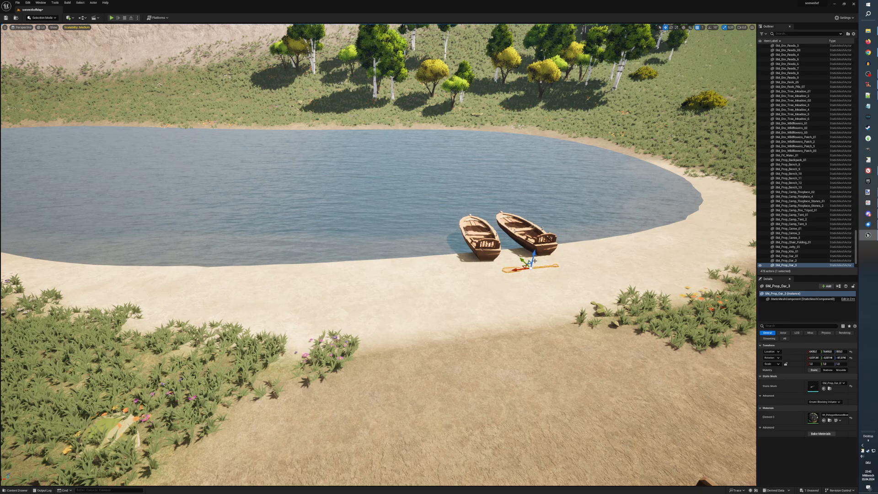
Duplicate the oar lying on the beach by the boats, then shift and rotate the copy beside the original.
key("ctrl+d")
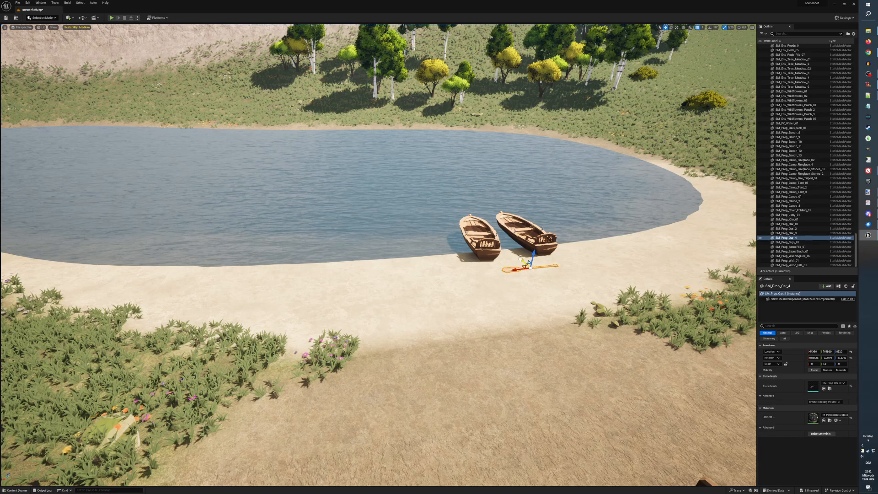
left_click_drag(521, 260, 541, 260)
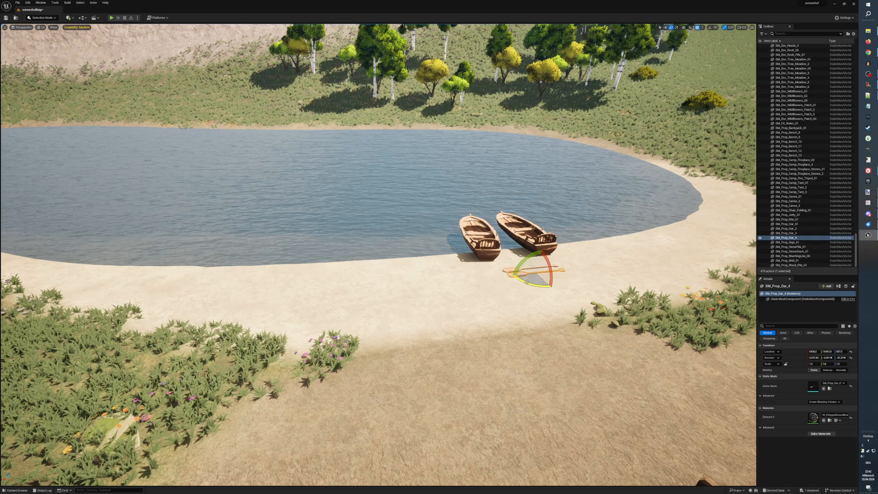
key("e")
left_click_drag(543, 286, 523, 272)
Place the SM_Prop_Wood_Pile_01 asset on the ground near the campfire benches.
key("ctrl+space")
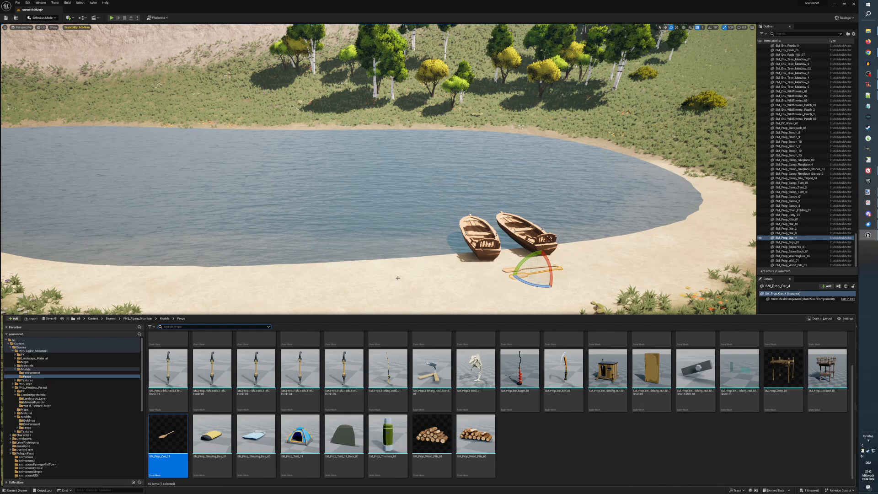
right_click_drag(397, 277, 508, 299)
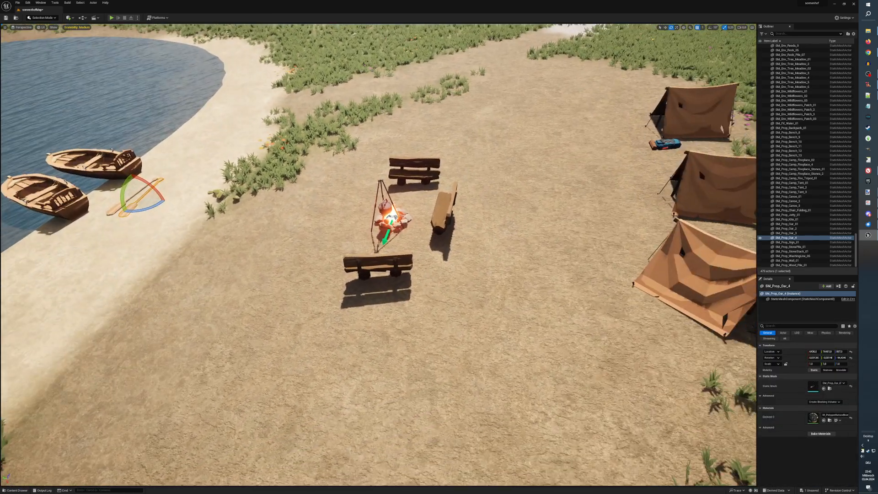
key("ctrl+space")
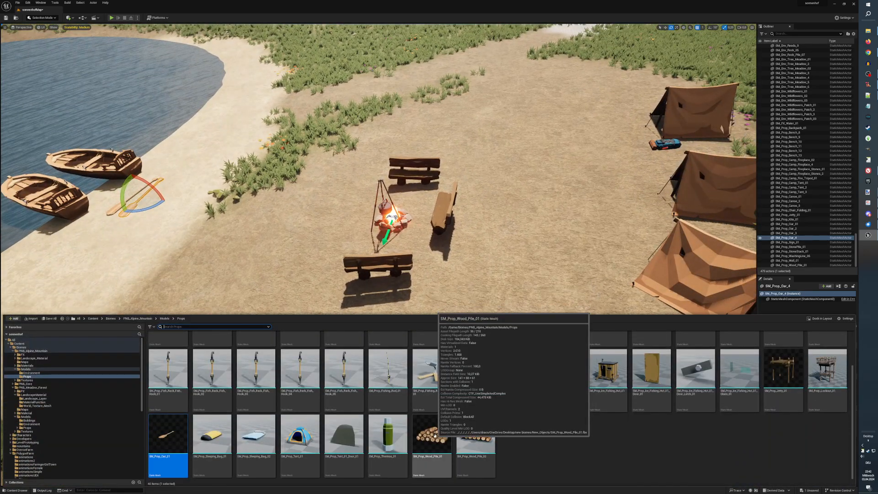
left_click_drag(435, 436, 456, 331)
Place the SM_Prop_Sleeping_Bag_01 asset in the middle tent and move it further inside.
key("ctrl+space")
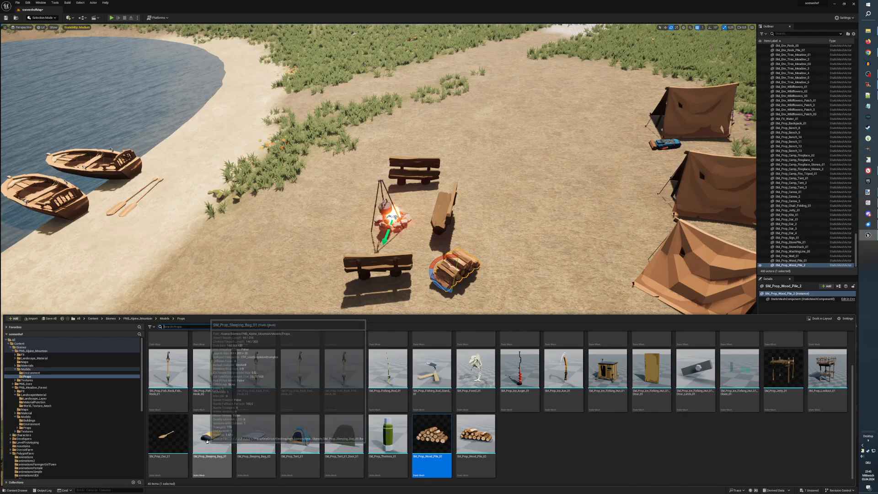
right_click_drag(493, 278, 493, 278)
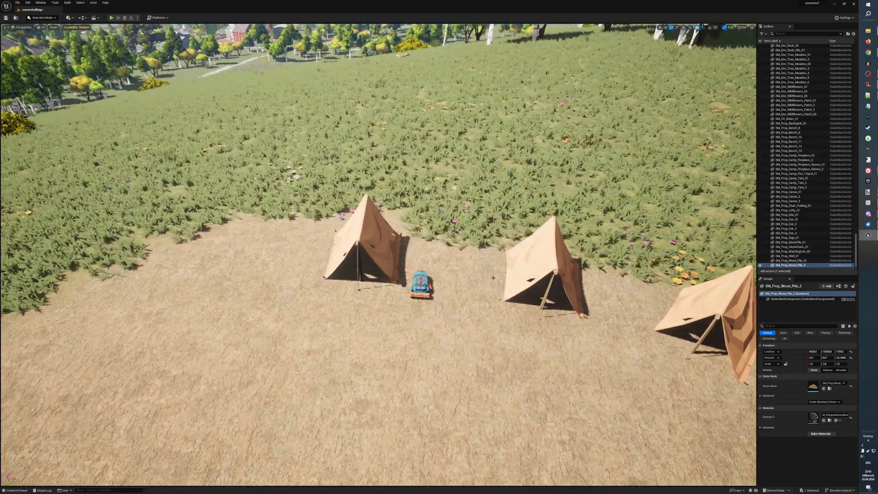
right_click_drag(504, 324, 514, 342)
key("ctrl+space")
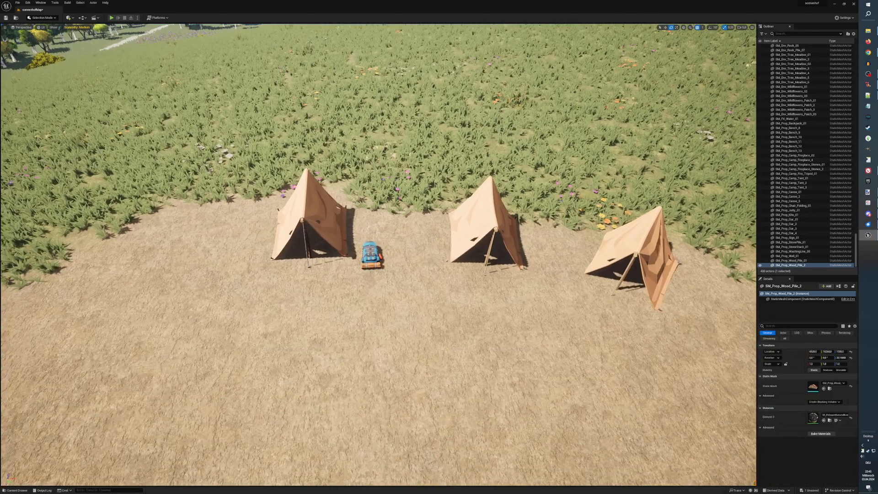
right_click_drag(546, 283, 553, 277)
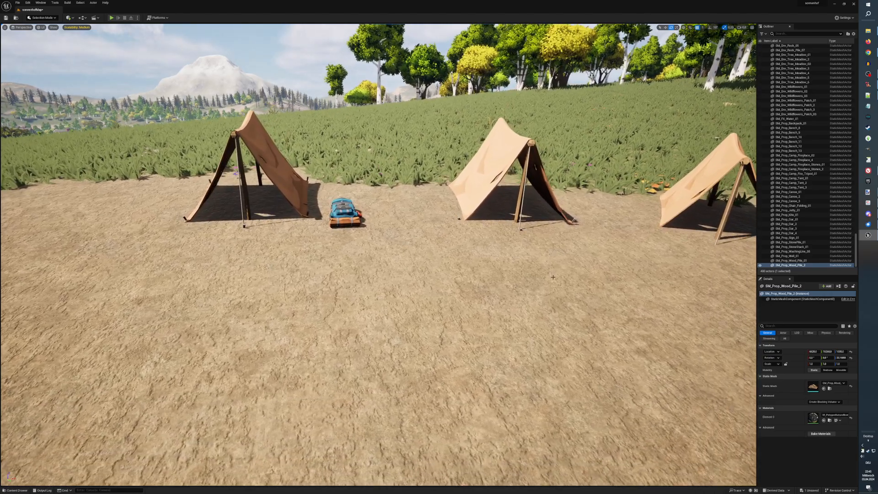
key("ctrl+space")
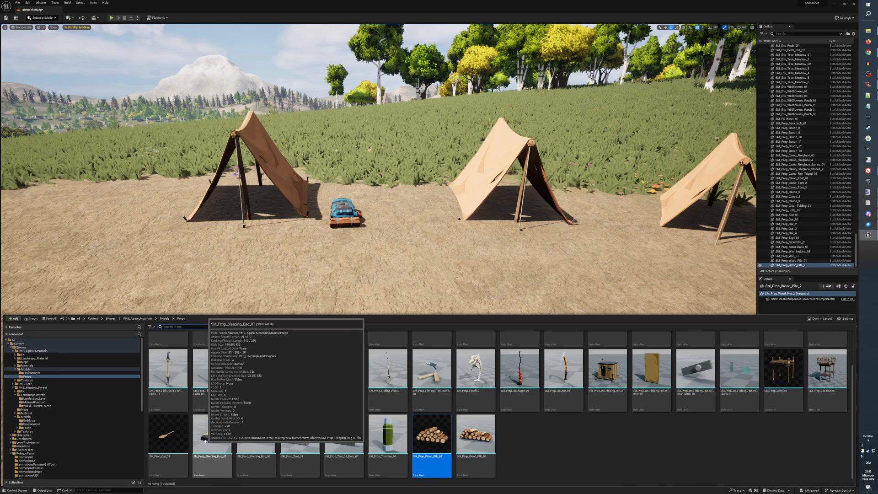
left_click(212, 432)
left_click_drag(359, 363, 508, 176)
key("w")
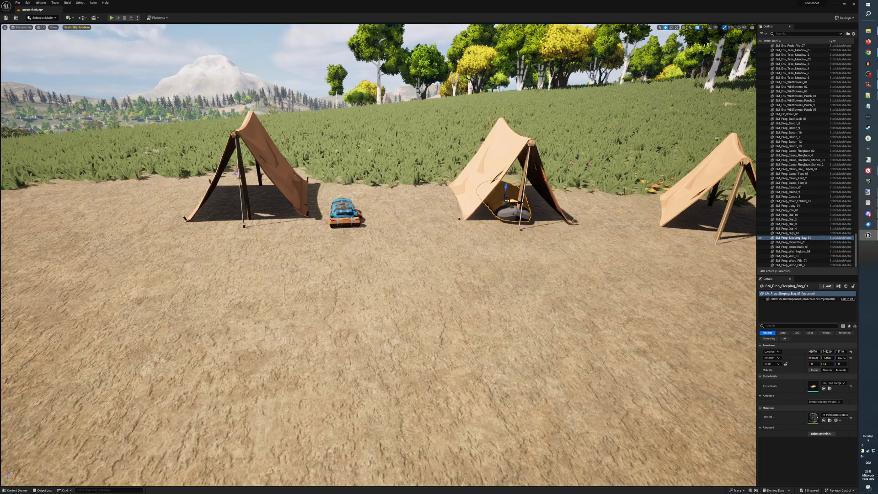
left_click_drag(511, 206, 521, 191)
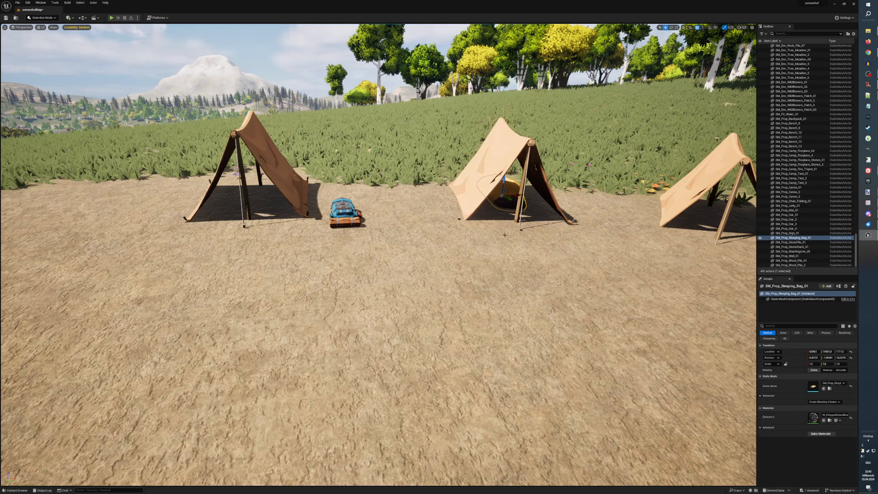
Place the SM_Prop_Jetty_01 asset on the lake shore beside the two rowing boats, reaching out over the water.
key("ctrl+b")
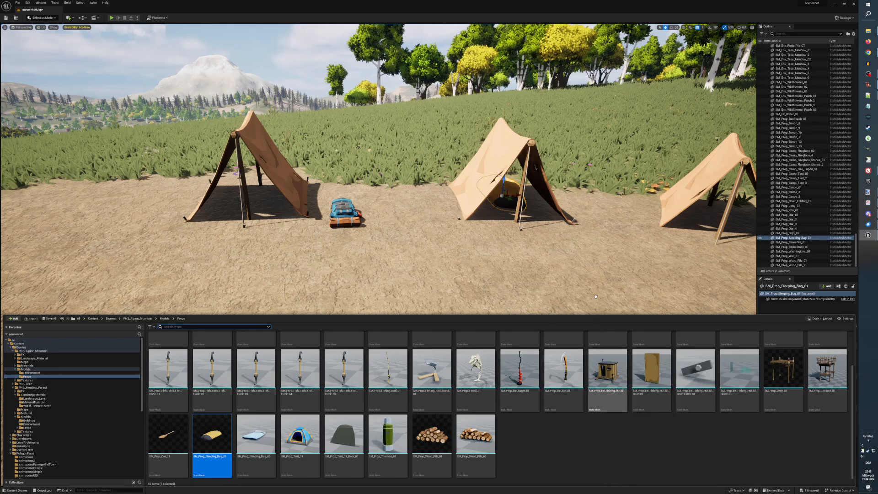
scroll(596, 287, "down", 3)
scroll(597, 286, "down", 4)
right_click_drag(597, 287, 625, 319)
scroll(556, 273, "down", 3)
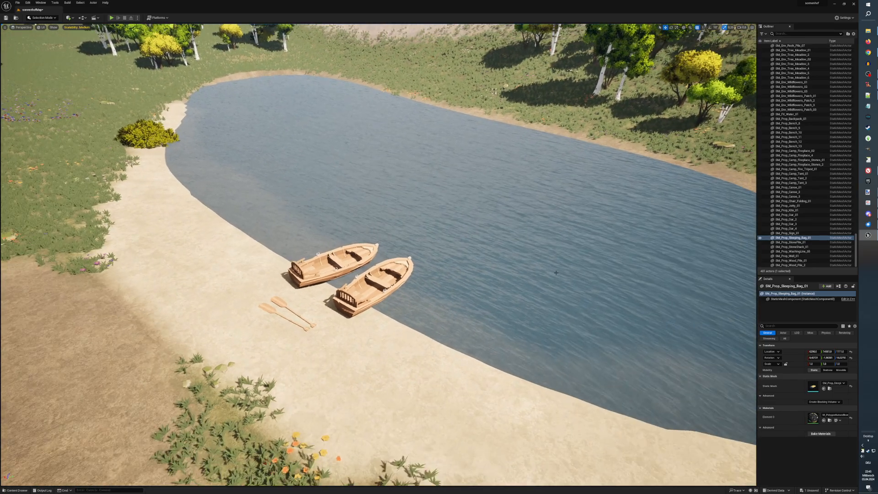
key("ctrl+space")
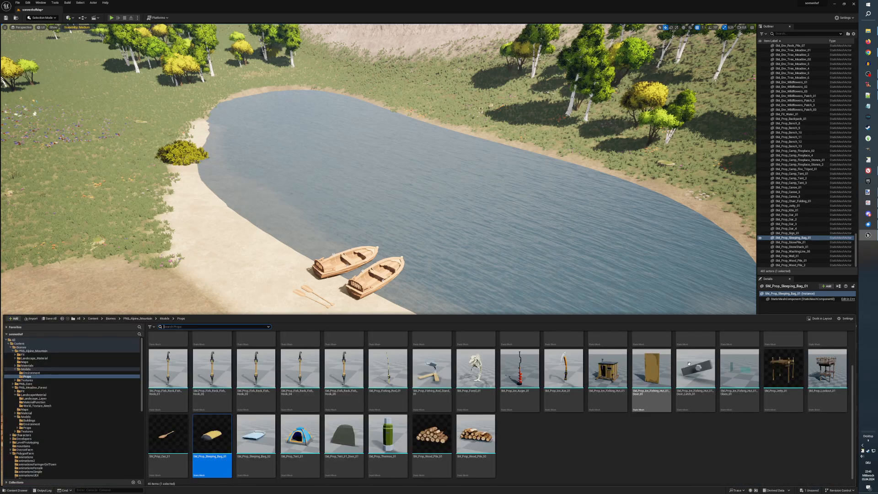
left_click_drag(782, 374, 294, 250)
key("e")
key("w")
Place the SM_Prop_Cabin_01 asset on the grass at the edge of the camp clearing near the beach.
key("ctrl+space")
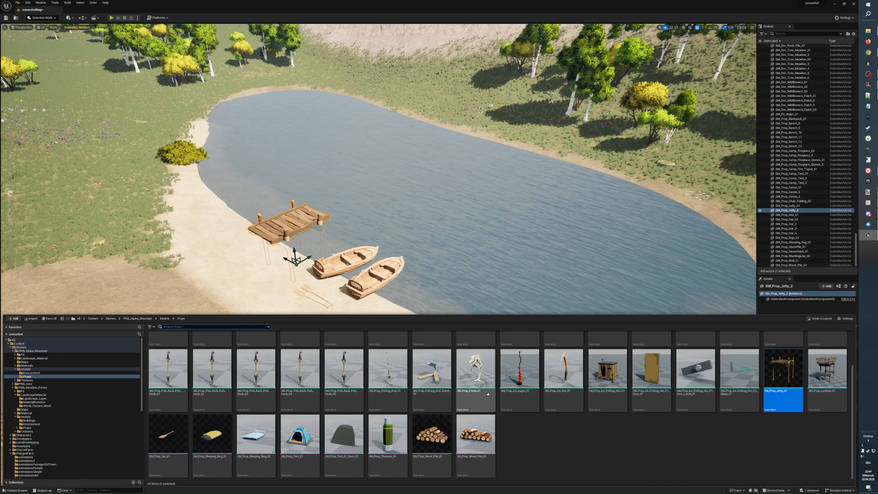
scroll(437, 384, "up", 1)
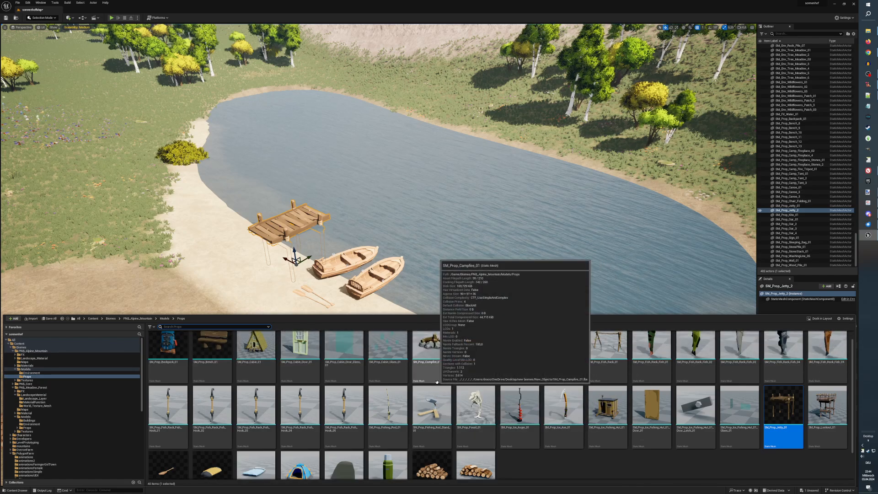
scroll(437, 382, "up", 1)
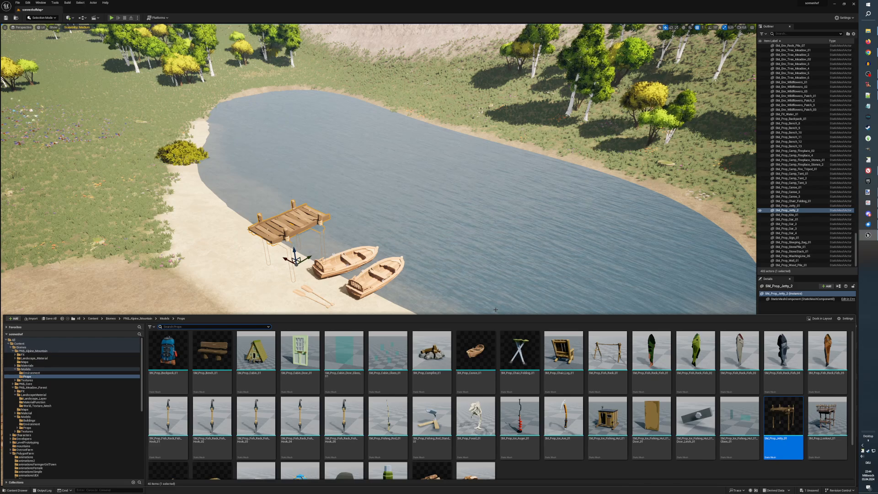
mouse_move(257, 359)
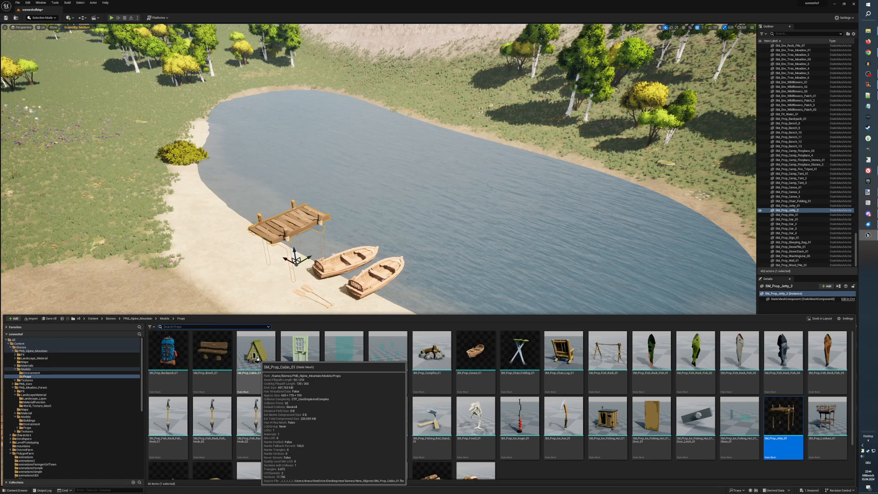
left_click(257, 359)
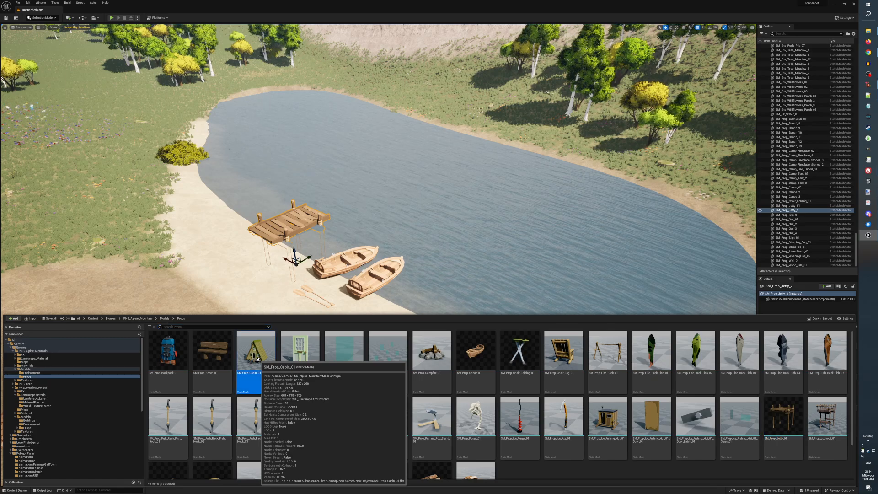
left_click_drag(95, 225, 94, 224)
right_click_drag(95, 225, 3, 199)
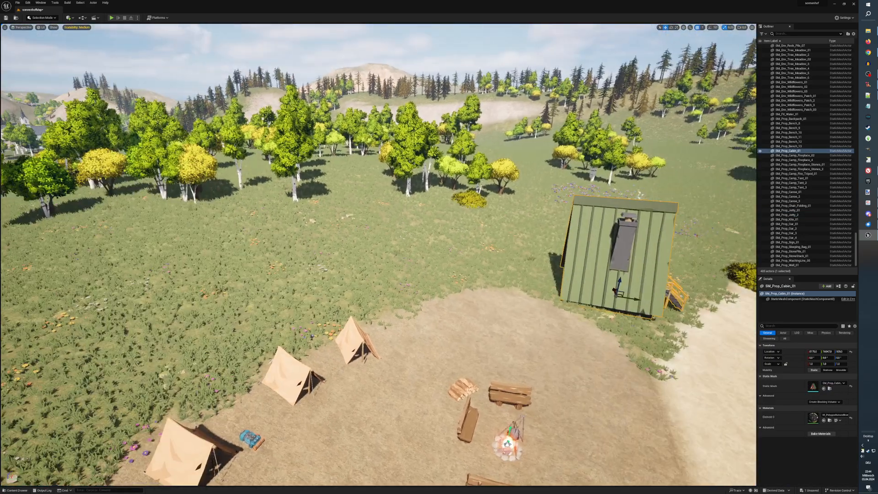
Rotate the cabin so its entrance turns towards the camp, and reposition it at the clearing's edge between the meadow and beach.
left_click_drag(634, 299, 399, 291)
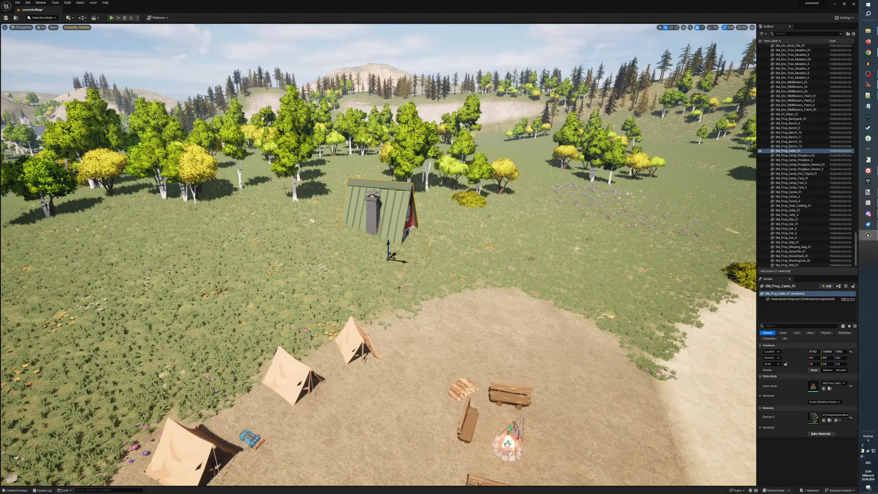
left_click_drag(388, 247, 413, 235)
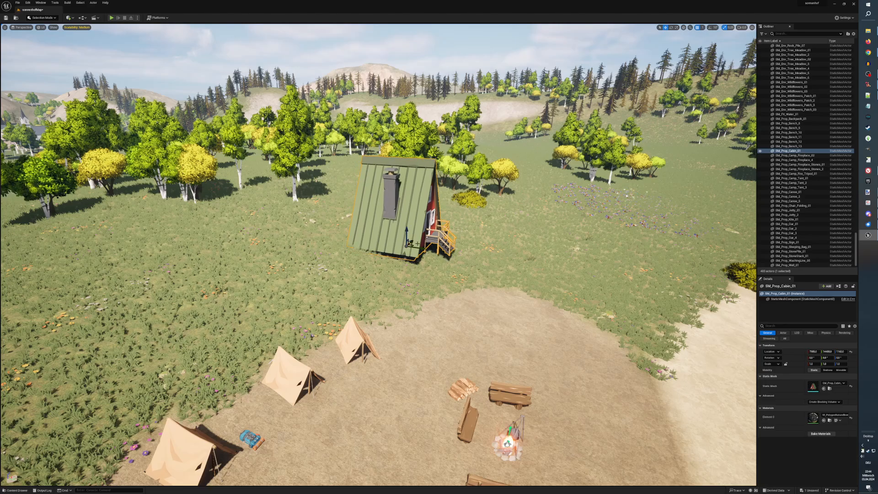
key("e")
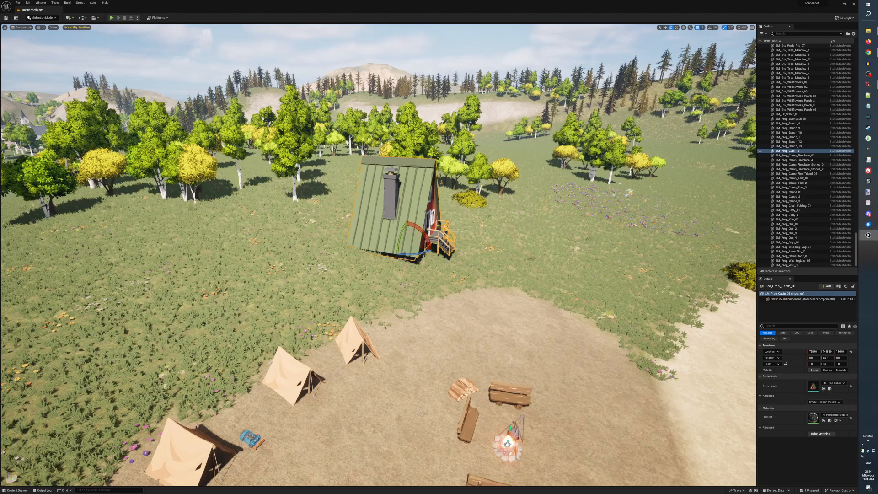
left_click_drag(424, 252, 419, 238)
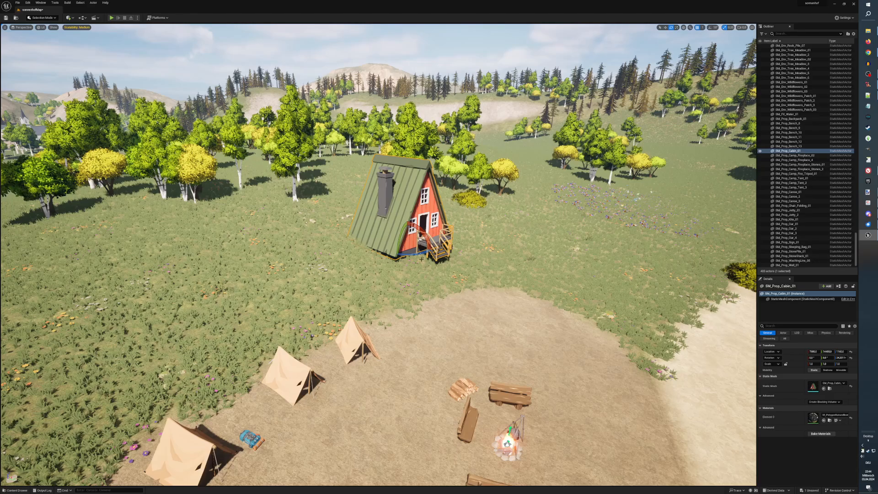
key("w")
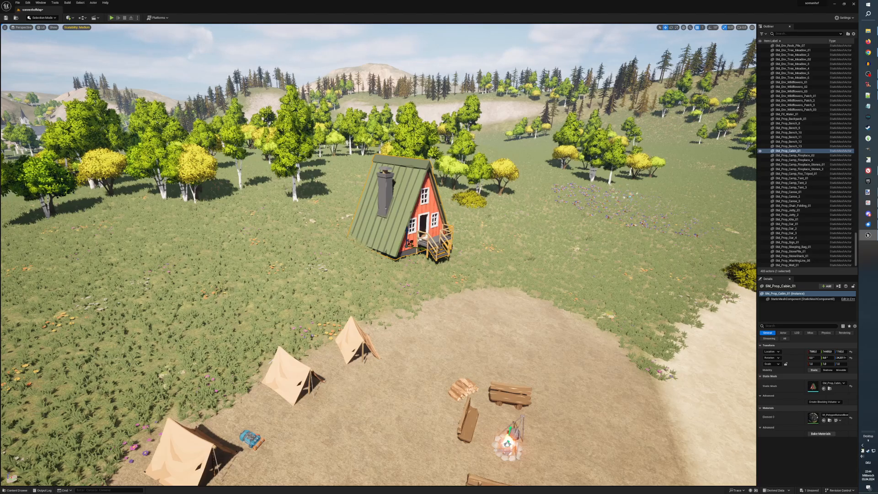
left_click_drag(408, 242, 557, 263)
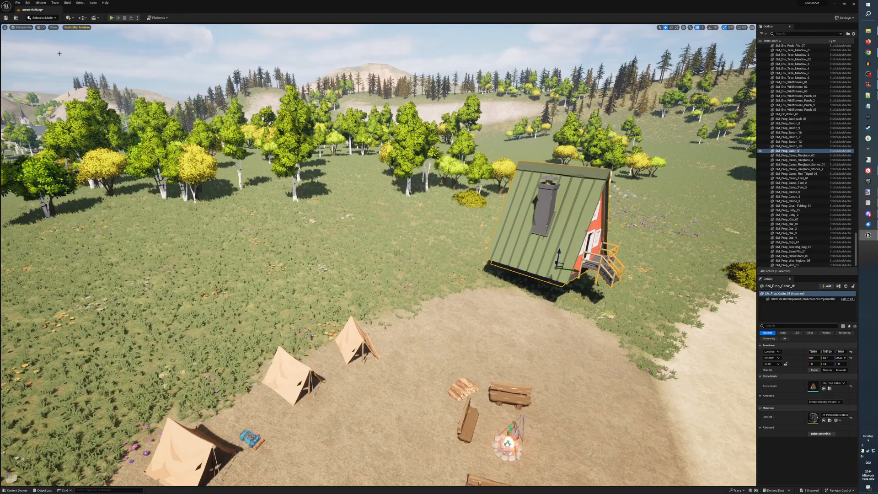
Flatten the meadow around the cabin with the landscape Flatten tool, using a height picked from the terrain, and return to Selection mode.
left_click(50, 19)
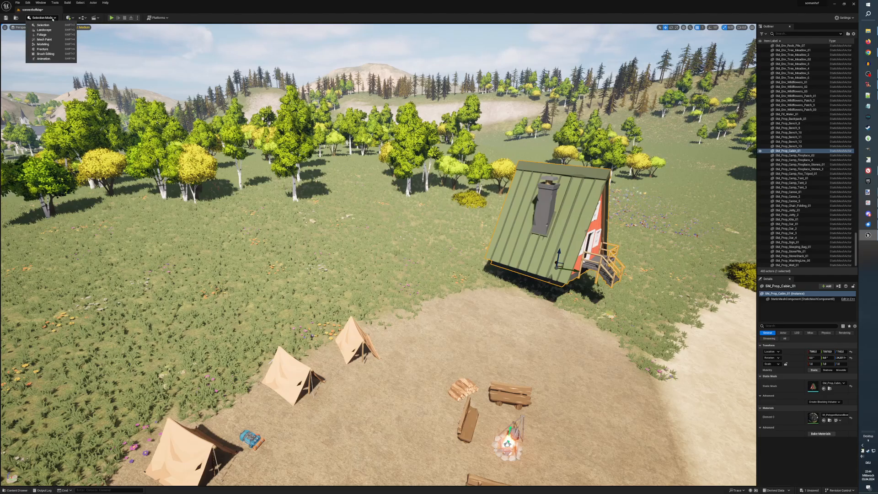
left_click(50, 30)
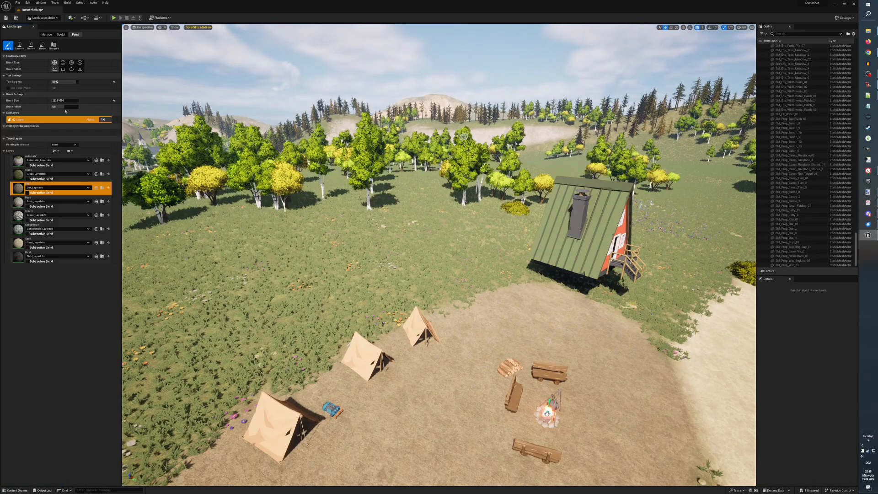
left_click(61, 34)
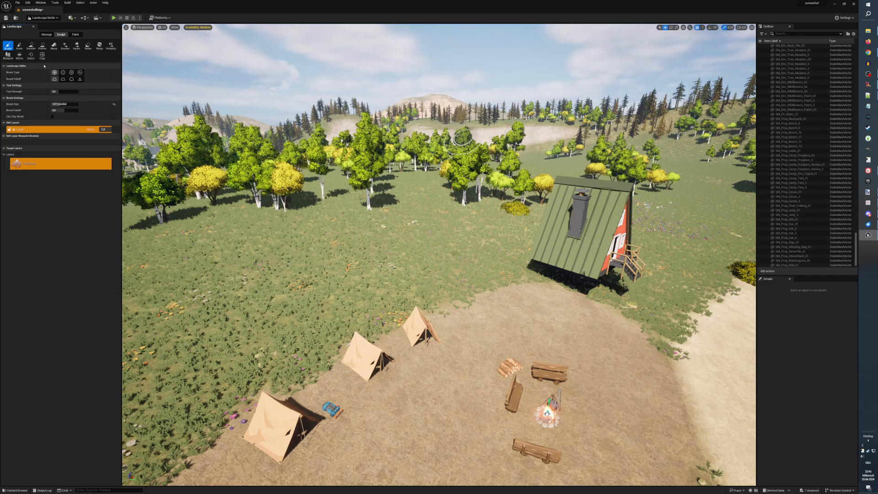
left_click(42, 45)
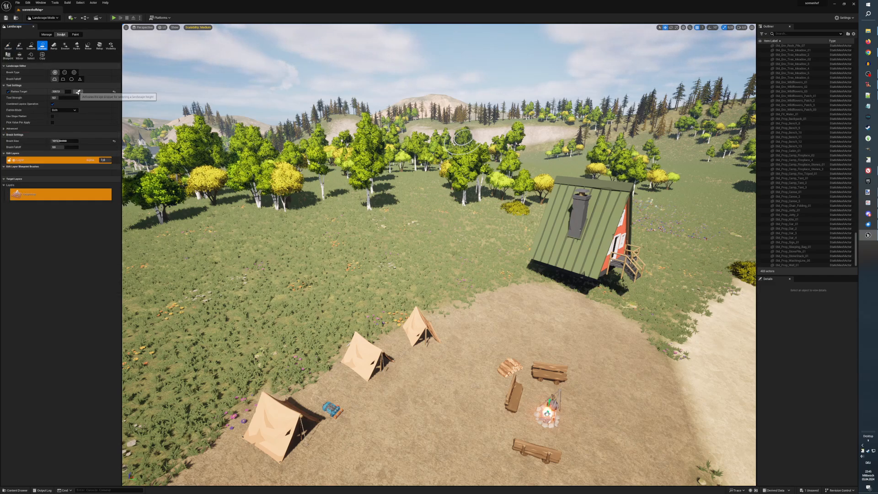
left_click(78, 91)
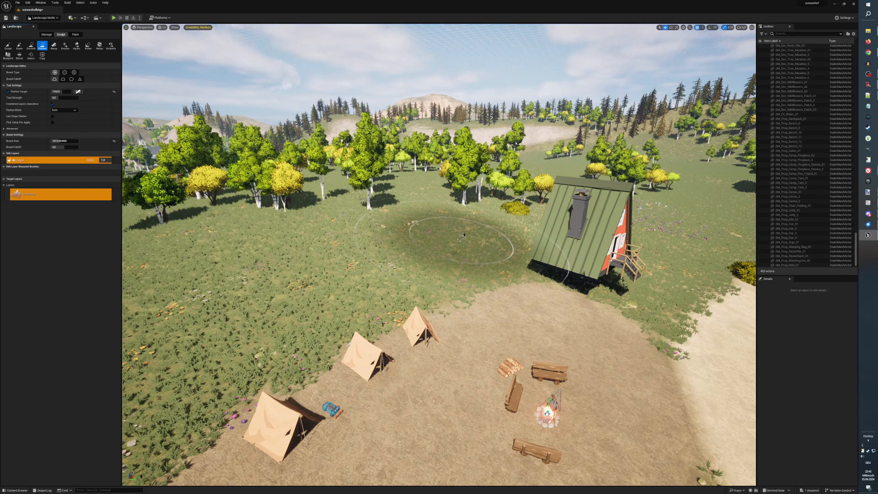
left_click(463, 236)
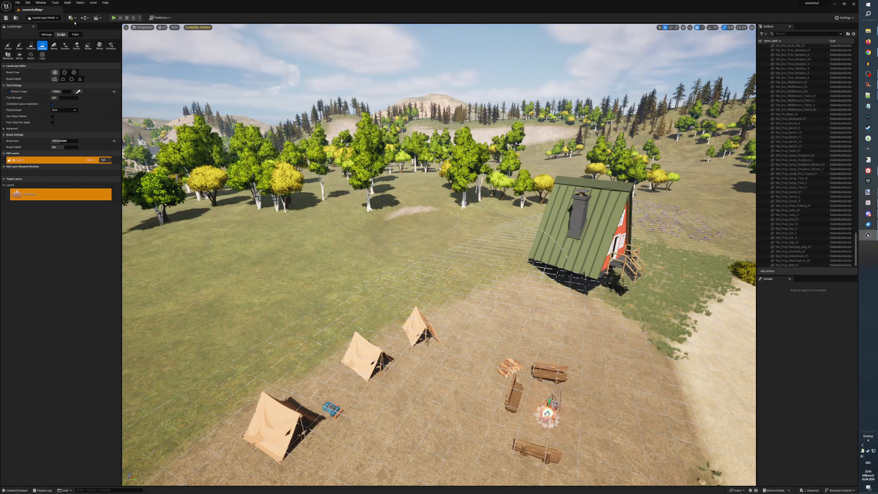
left_click(58, 18)
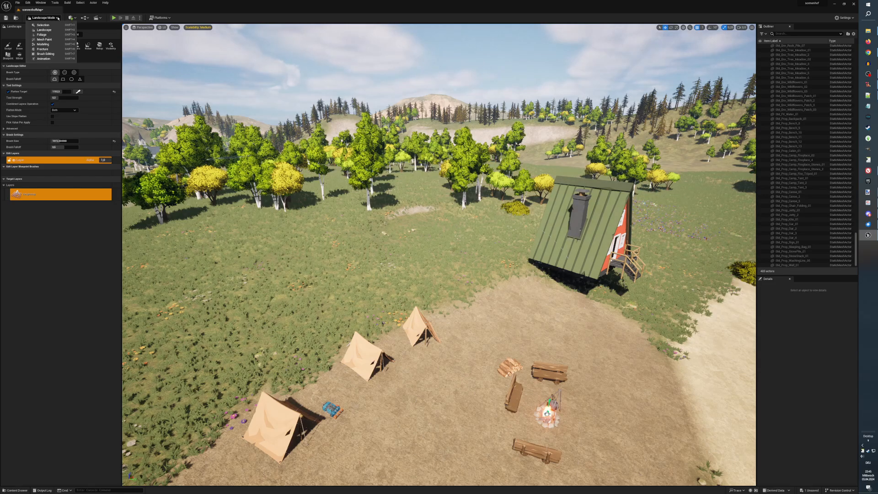
left_click(53, 26)
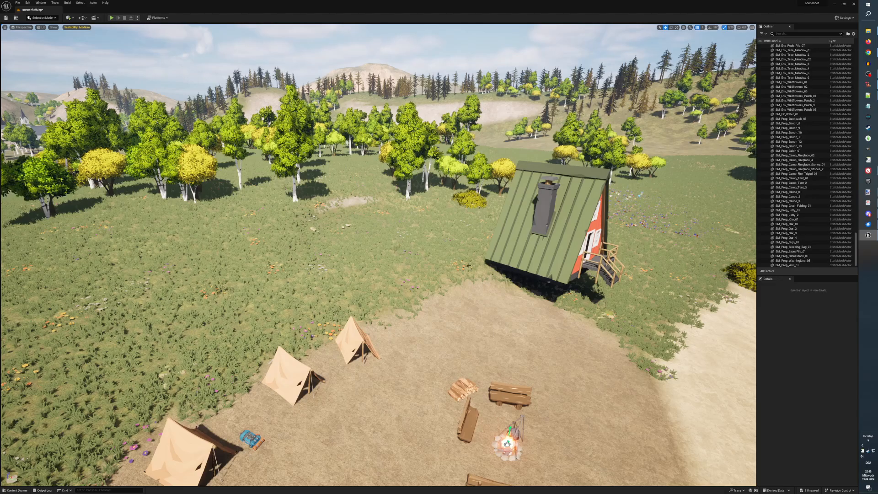
Paint the Gravel landscape layer as a rounded patch on the meadow beside the cabin, and return to Selection mode.
left_click(545, 250)
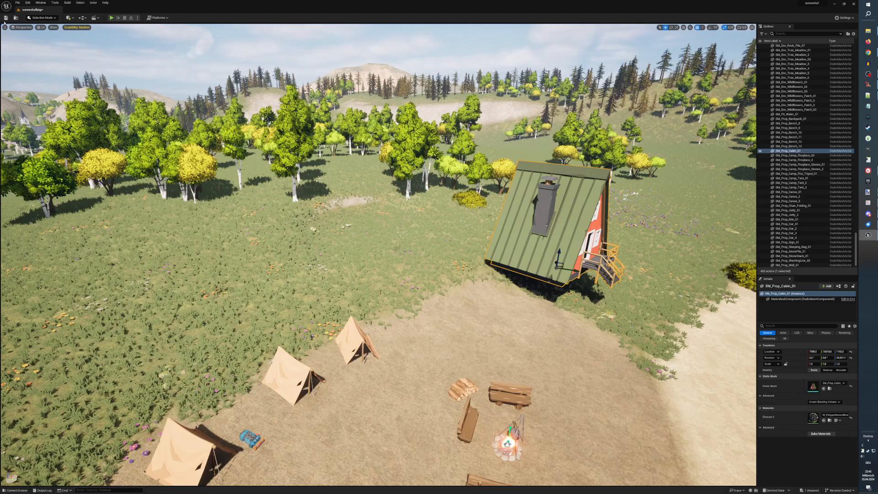
left_click(45, 18)
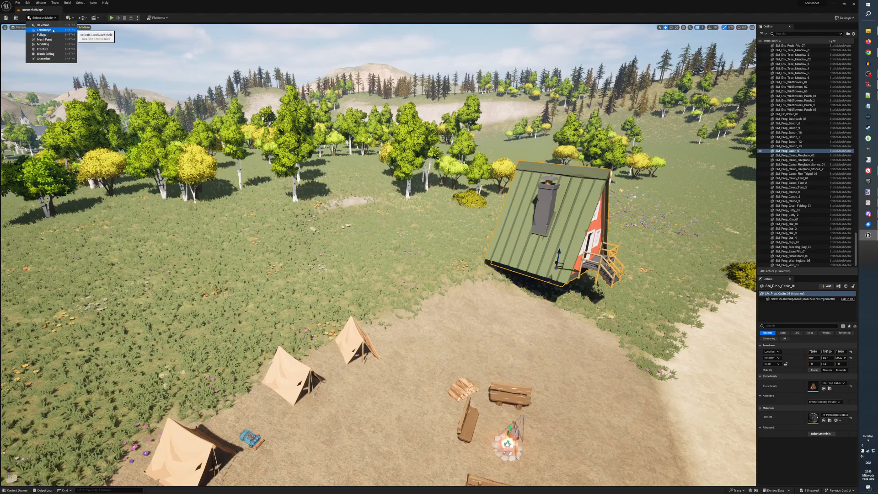
left_click(53, 30)
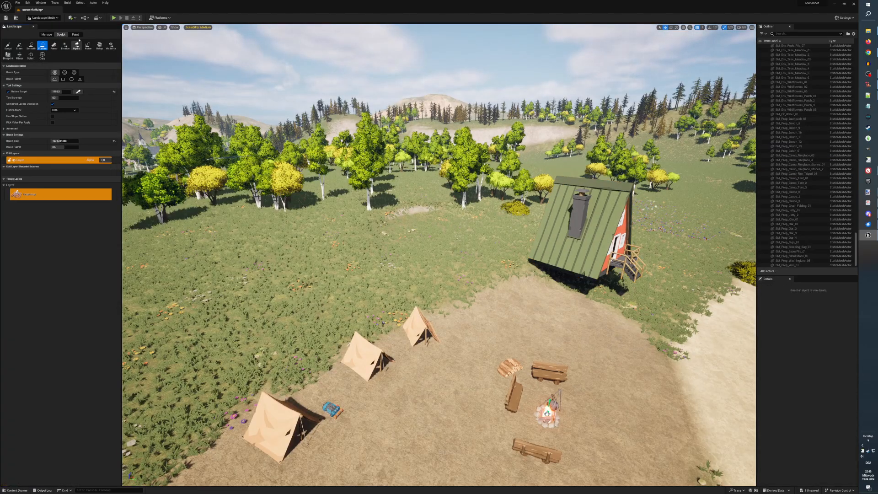
left_click(76, 35)
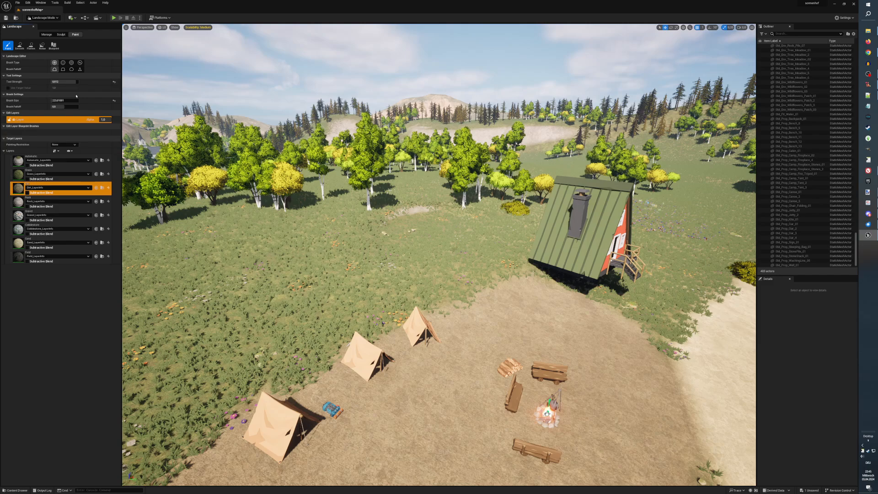
left_click(35, 214)
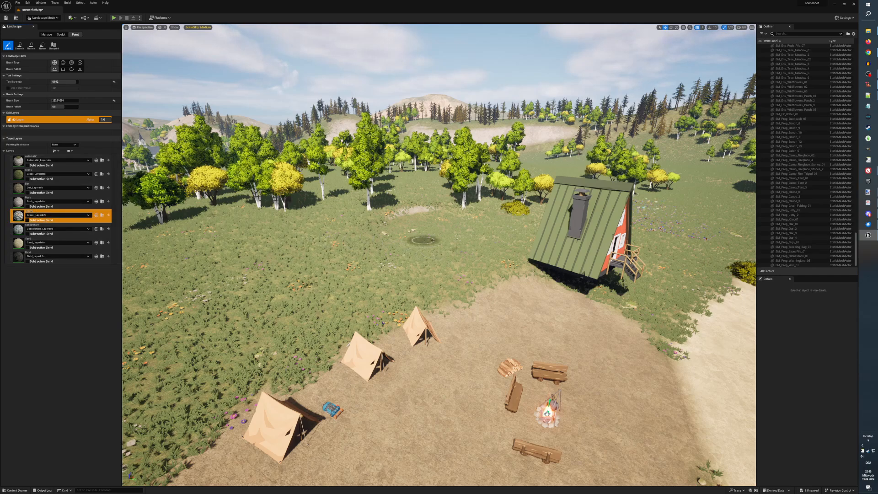
mouse_move(467, 252)
left_mouse_down()
mouse_move(450, 254)
mouse_move(452, 277)
mouse_move(504, 245)
mouse_move(471, 232)
mouse_move(516, 236)
mouse_move(480, 224)
mouse_move(421, 224)
mouse_move(430, 227)
mouse_move(428, 218)
mouse_move(405, 250)
mouse_move(435, 238)
mouse_move(389, 225)
mouse_move(400, 224)
mouse_move(414, 256)
mouse_move(488, 252)
left_mouse_up()
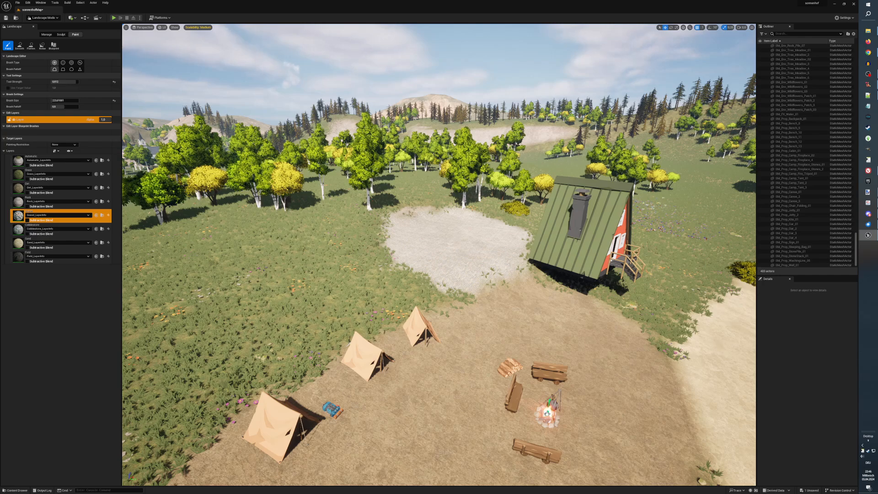
left_click(54, 19)
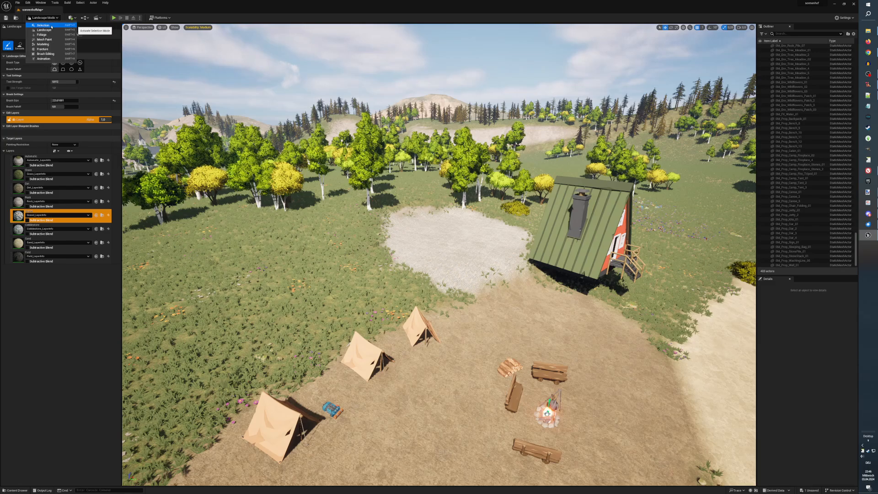
left_click(46, 25)
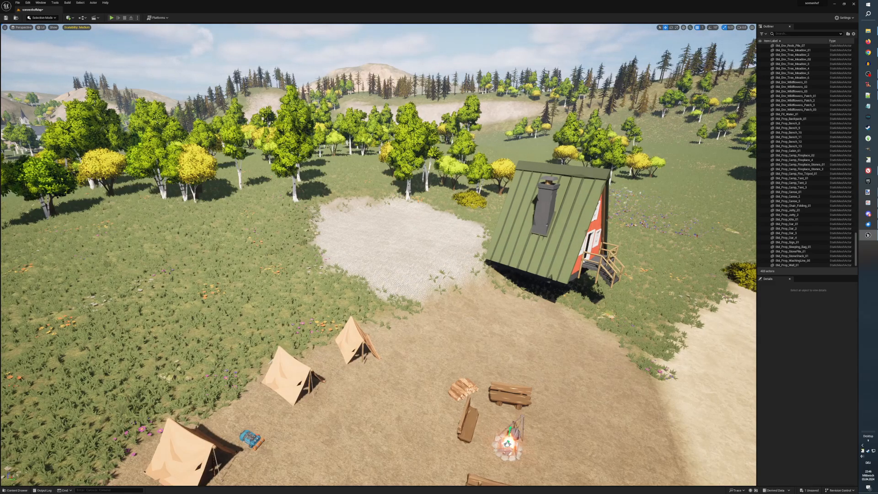
Move the cabin onto the gravel patch, rotate it so its entrance faces the camp clearing, and deselect it.
left_click(557, 225)
left_click_drag(575, 270, 476, 265)
key("e")
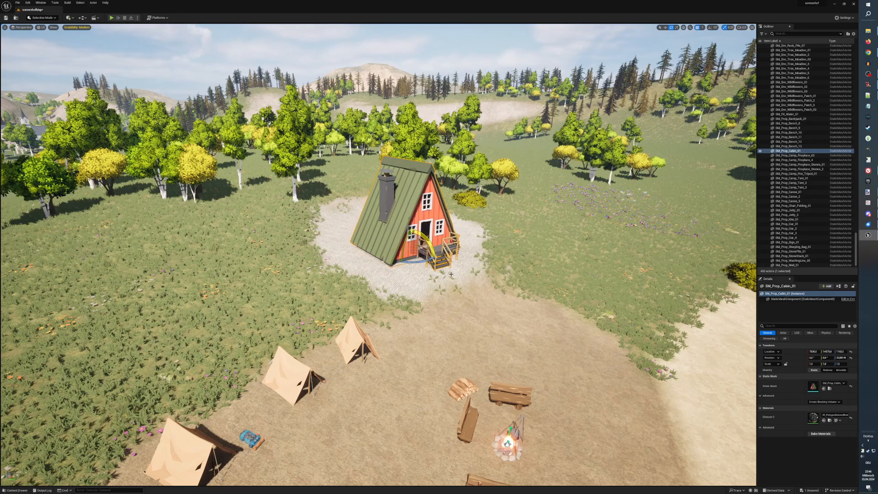
left_click(470, 296)
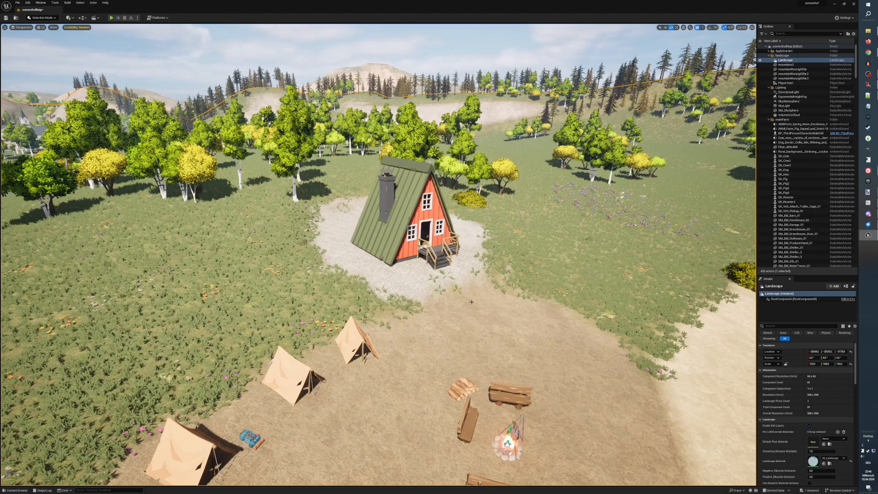
Examine the cabin on its gravel patch up close, the jetty and boats, and the whole lakeside camp from above.
scroll(467, 305, "up", 5)
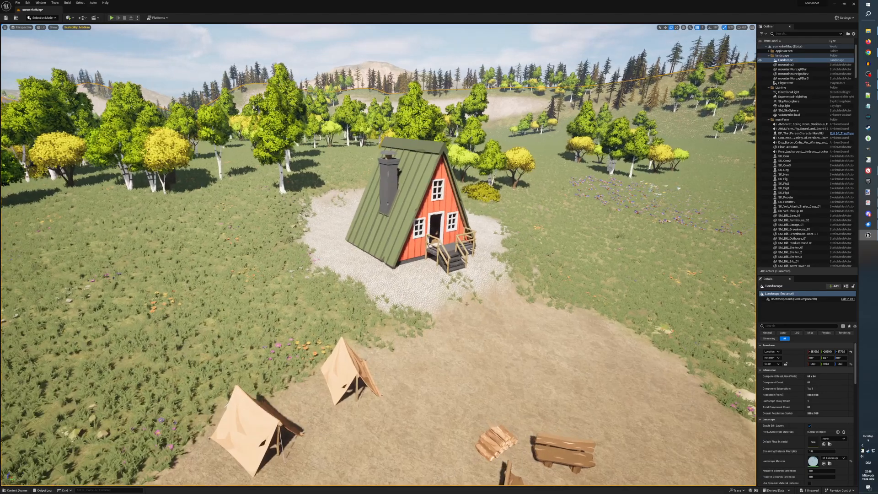
scroll(466, 300, "up", 2)
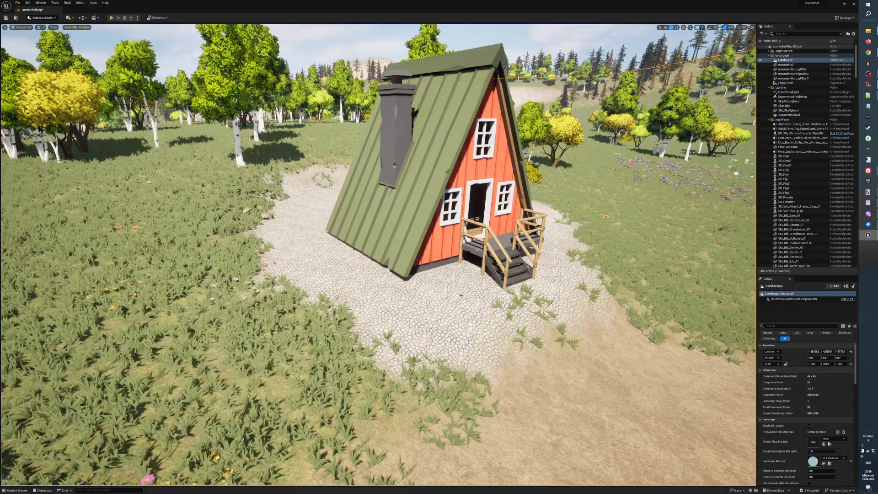
right_click_drag(466, 300, 396, 214)
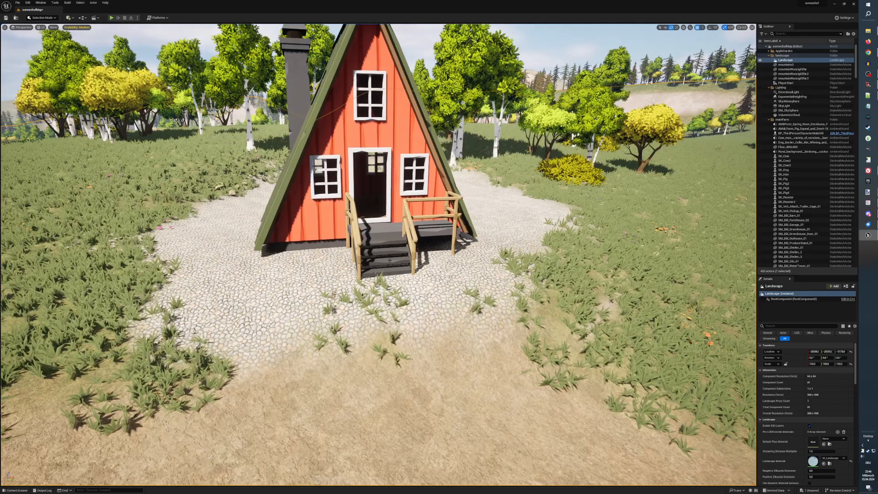
key("s")
key("s")
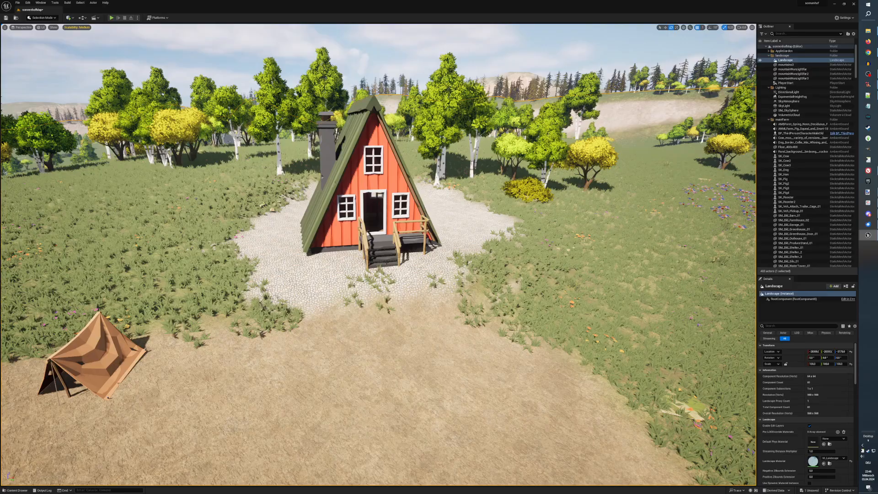
key("s")
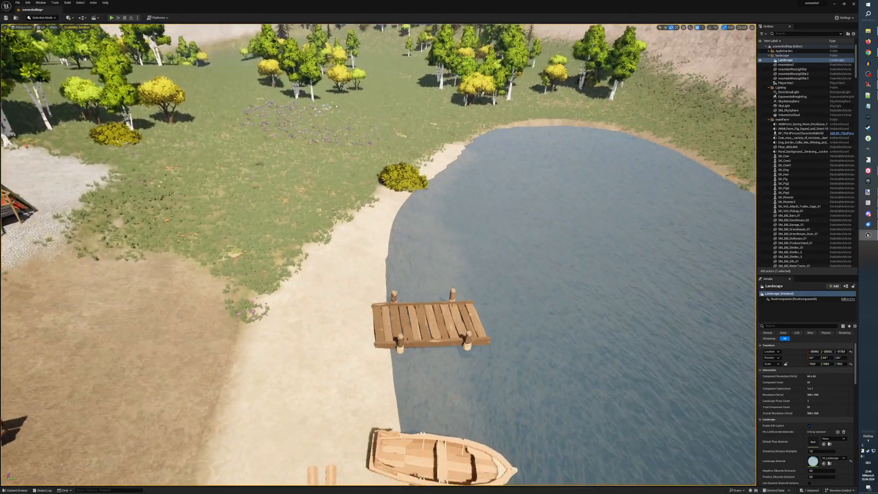
key("d")
key("s")
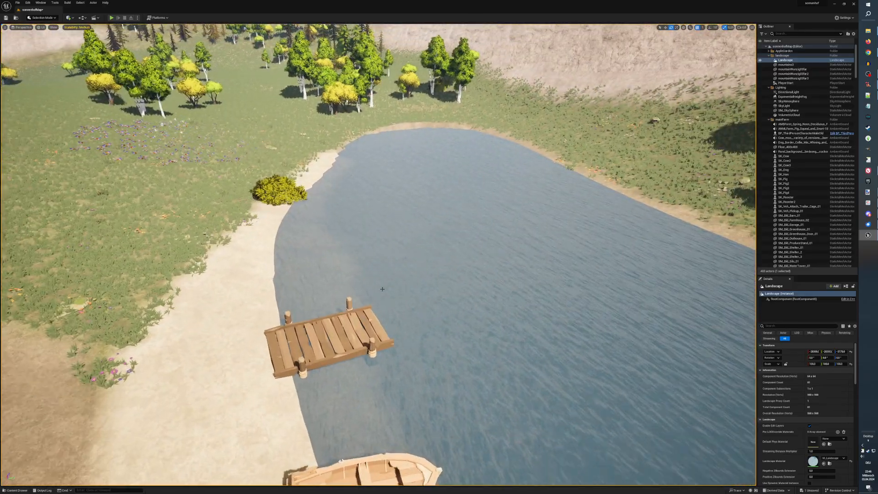
key("s")
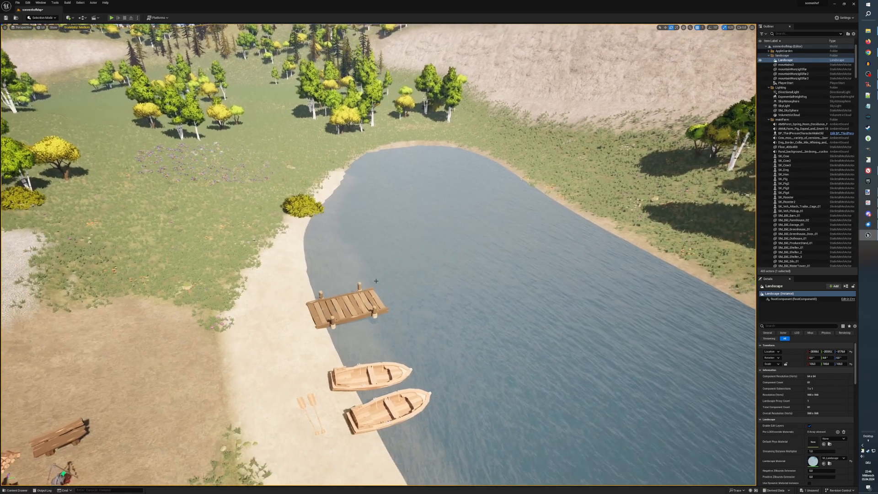
key("s")
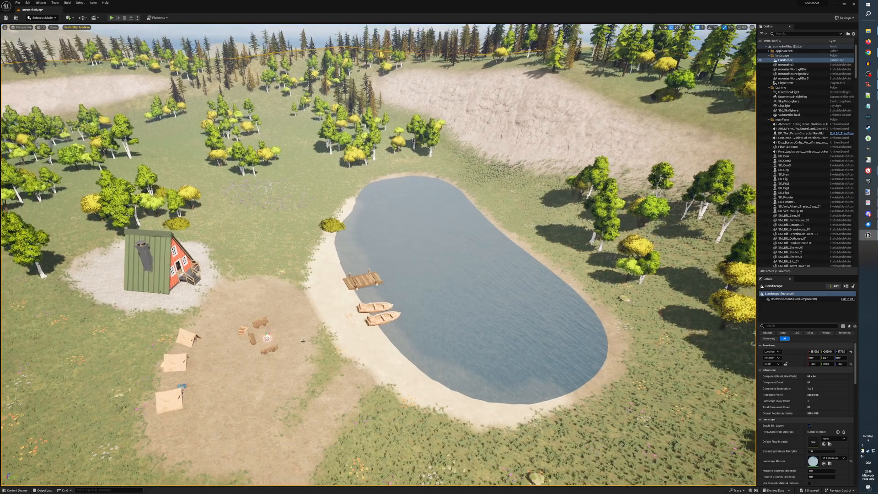
right_click_drag(302, 341, 279, 356)
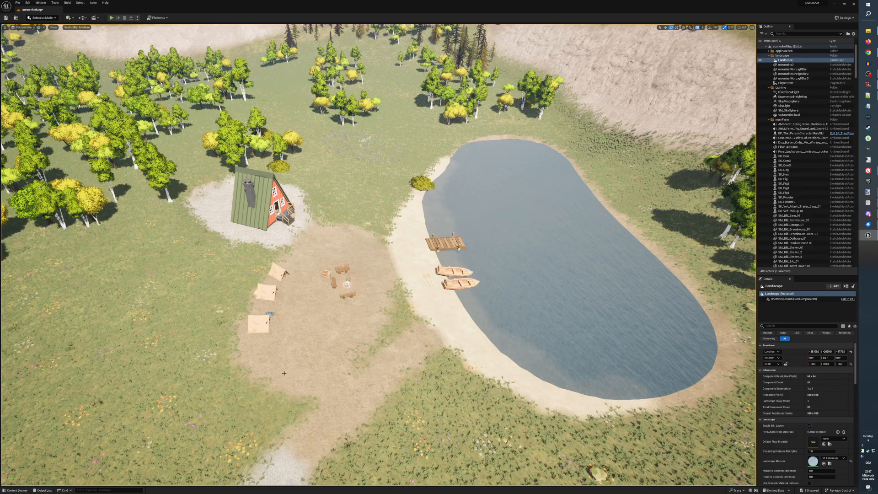
Place the SM_Prop_Chair_Log_01 asset on the edge of the dirt clearing between the cabin and the beach.
key("ctrl+space")
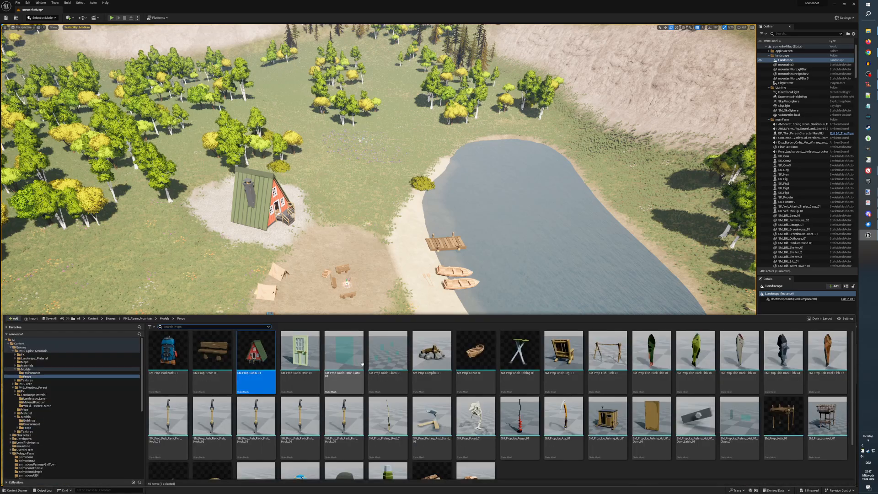
left_click(565, 382)
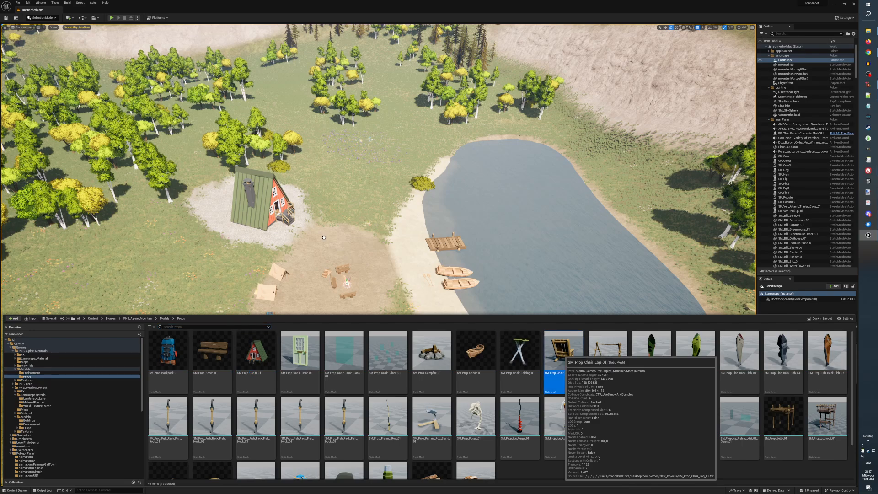
left_click_drag(323, 237, 304, 268)
scroll(316, 238, "up", 4)
Duplicate the log chair, move the copy beside the original nearer the campfire, and rotate it slightly.
key("ctrl+d")
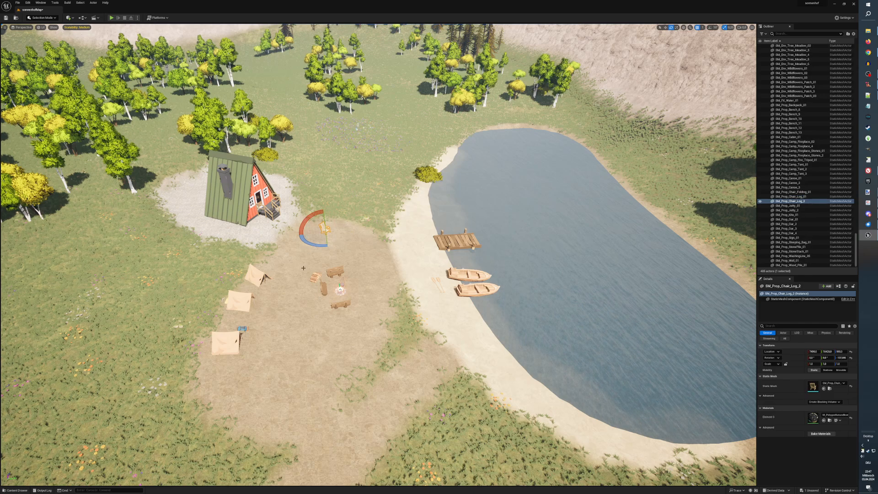
key("w")
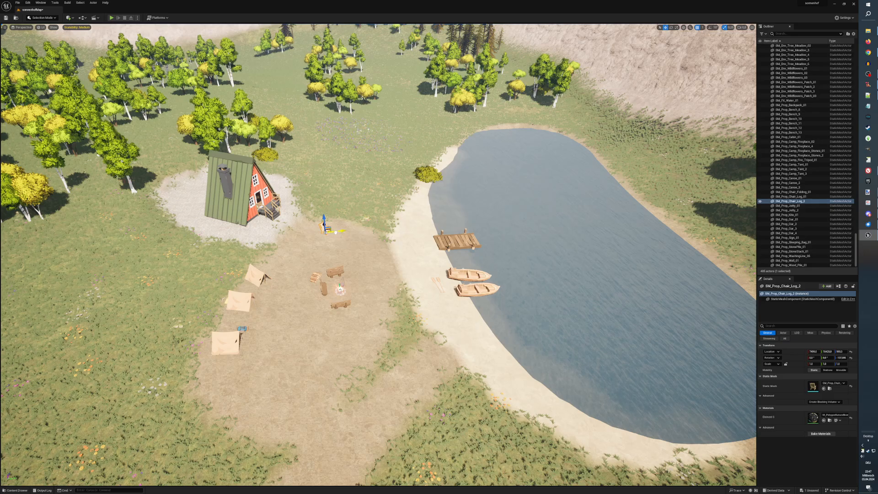
left_click_drag(336, 233, 313, 243)
left_click_drag(306, 233, 327, 243)
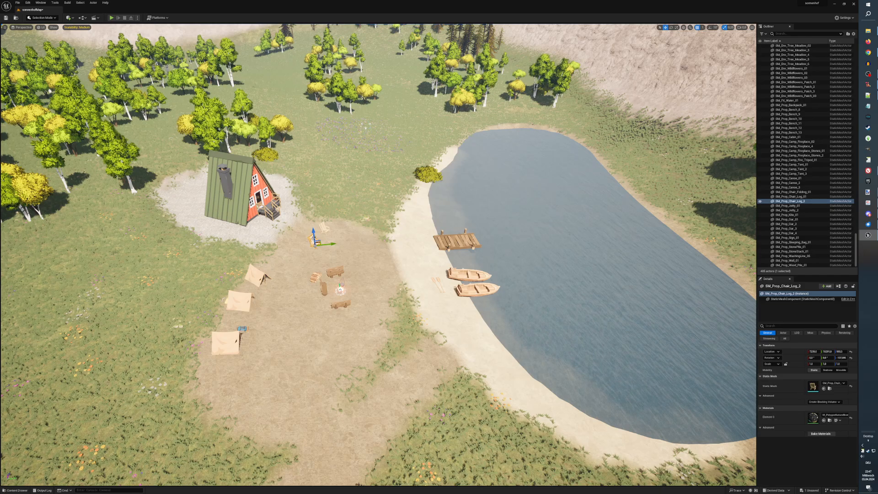
key("e")
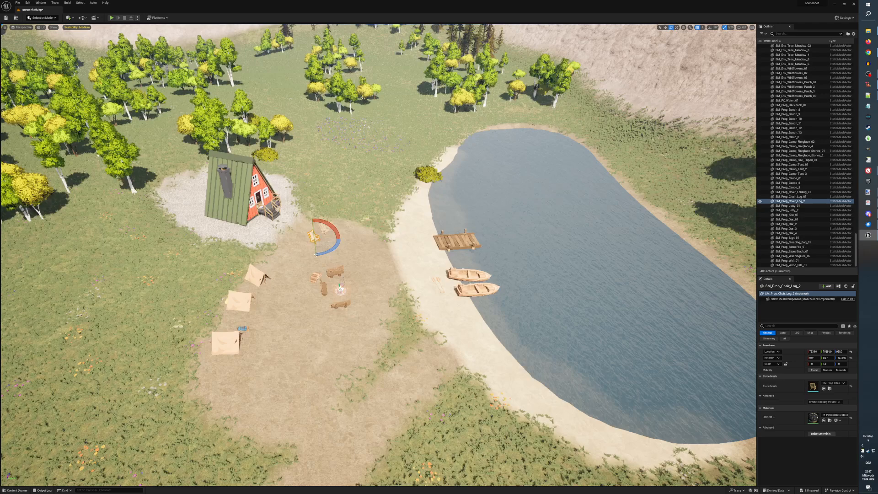
left_click_drag(316, 254, 332, 263)
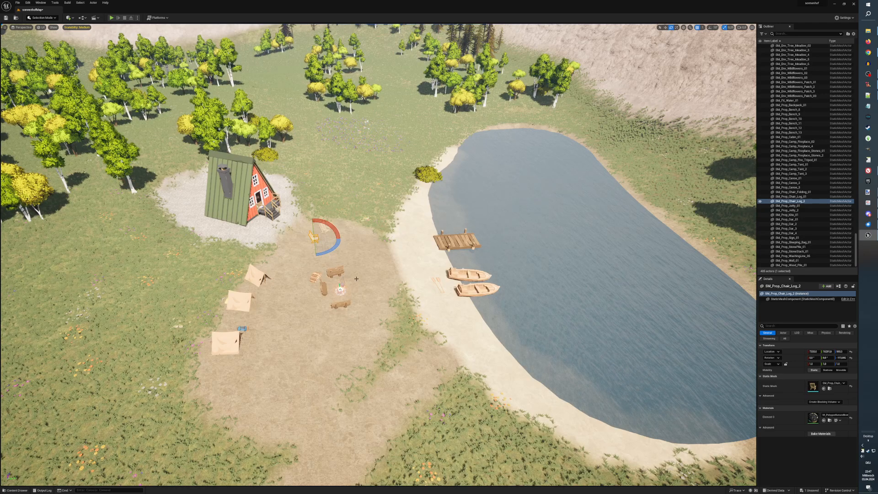
Browse the PNB_Alpine_Mountain and PNB_Meadow_Forest Props folders for further camp assets, and survey the path and meadow beside the camp.
key("ctrl+space")
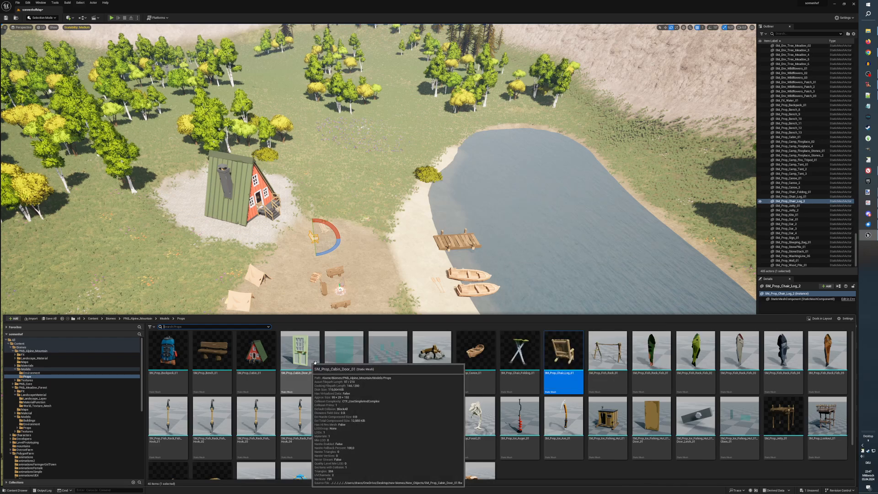
scroll(456, 375, "down", 2)
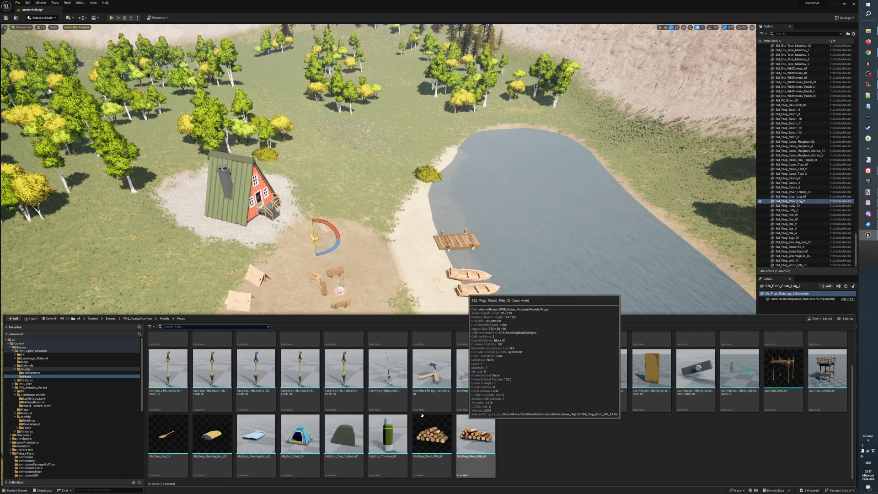
left_click(34, 428)
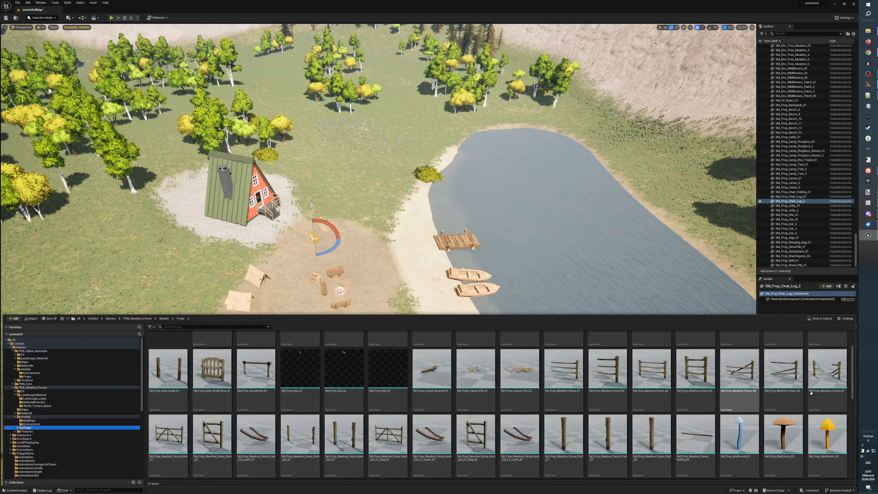
left_click_drag(853, 386, 852, 360)
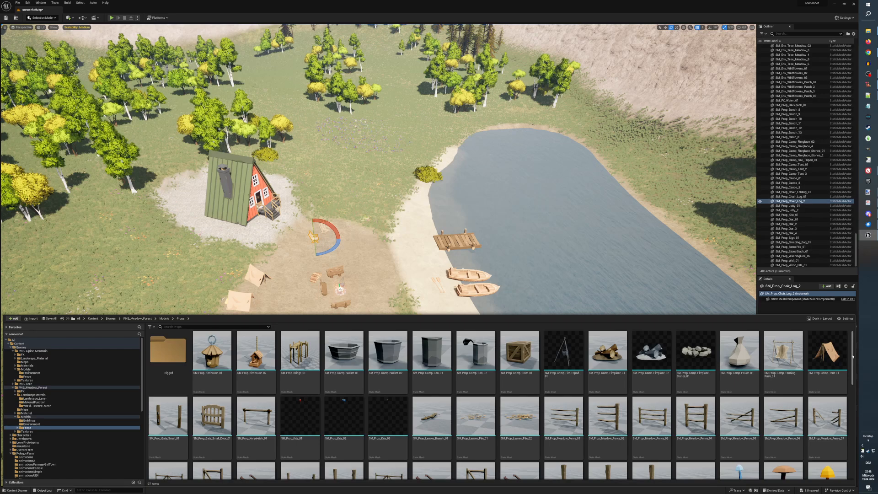
left_click_drag(853, 356, 868, 453)
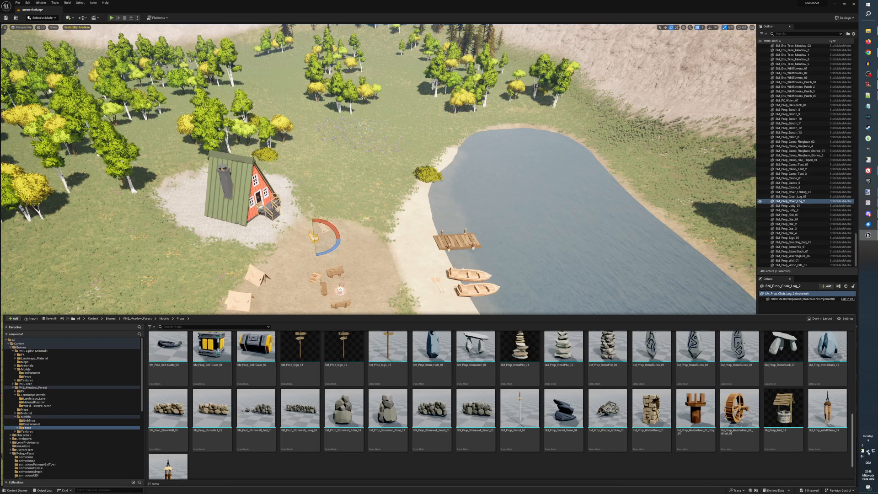
left_click_drag(868, 451, 867, 441)
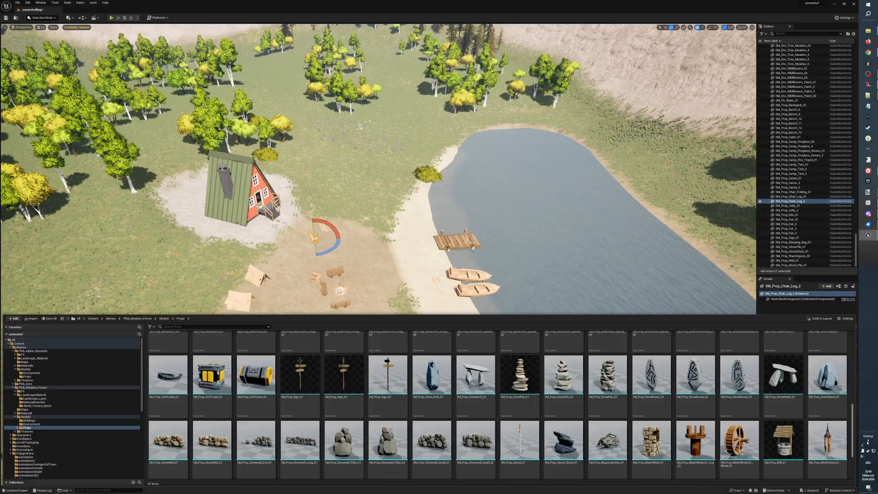
right_click_drag(522, 296, 426, 295)
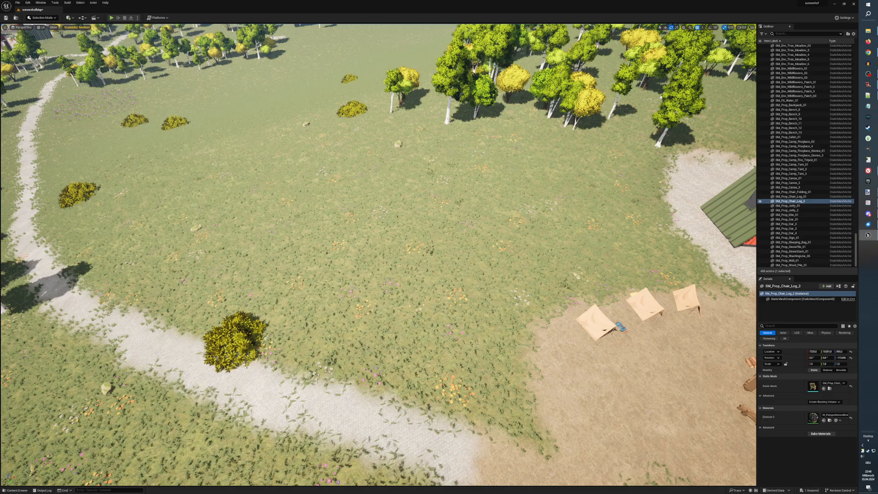
key("ctrl+space")
left_click(436, 287)
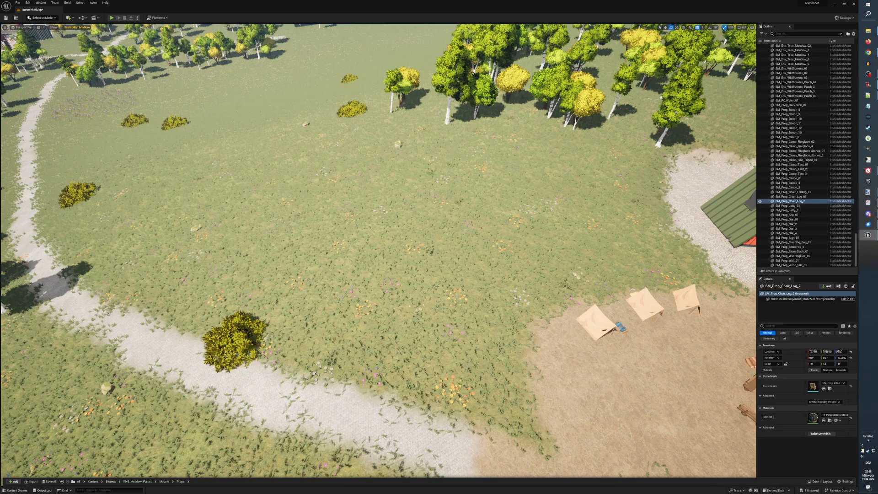
scroll(437, 287, "down", 3)
scroll(436, 287, "down", 2)
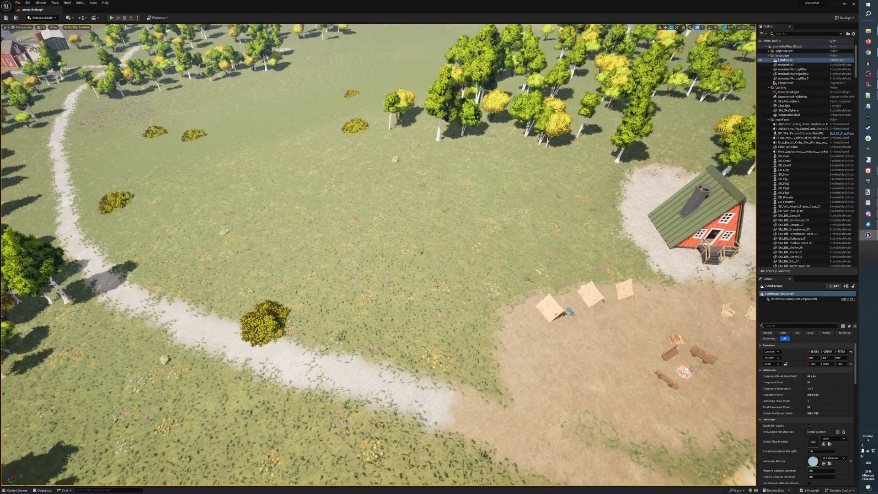
Place the SM_Prop_StonePile_02 asset on the grass beside the gravel path, just before the dirt clearing of the camp.
middle_click_drag(432, 304, 455, 395)
key("ctrl+space")
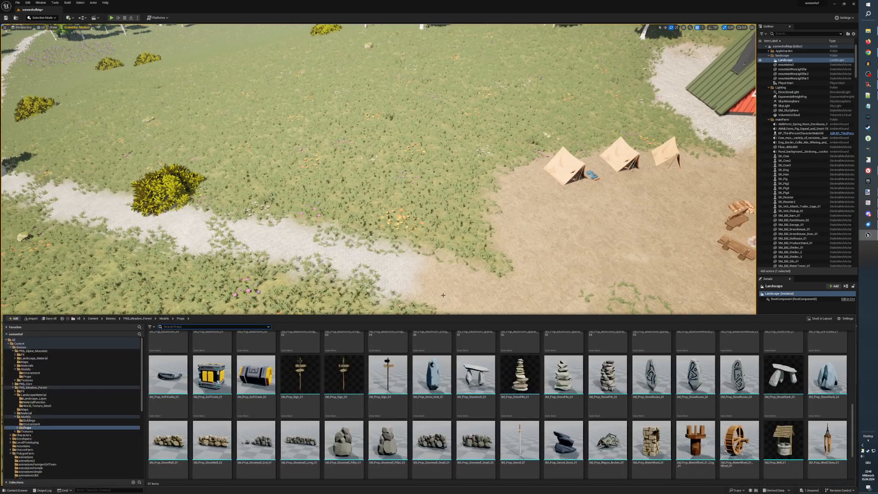
left_click_drag(563, 387, 374, 217)
right_click_drag(374, 217, 425, 217)
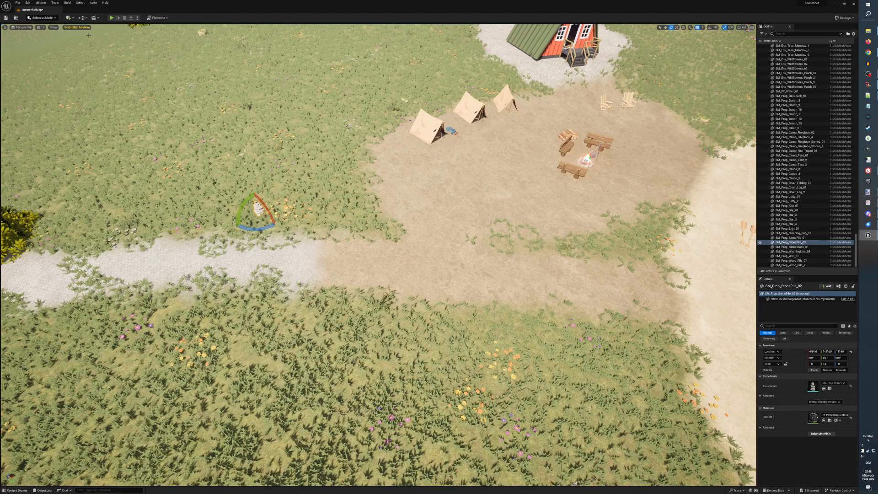
Paint the Automatic landscape layer over the edges of the dirt clearing, gravel path, cabin patch and beach, reshaping their borders.
left_click(42, 19)
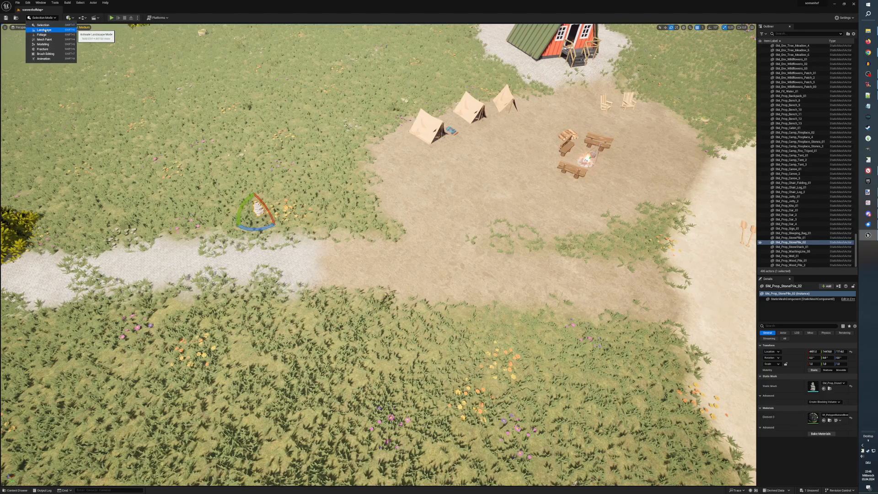
left_click(43, 30)
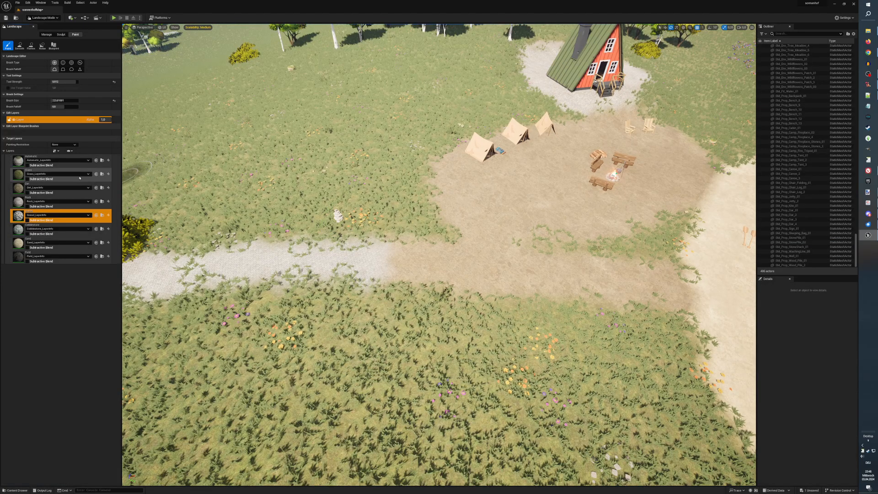
left_click(55, 161)
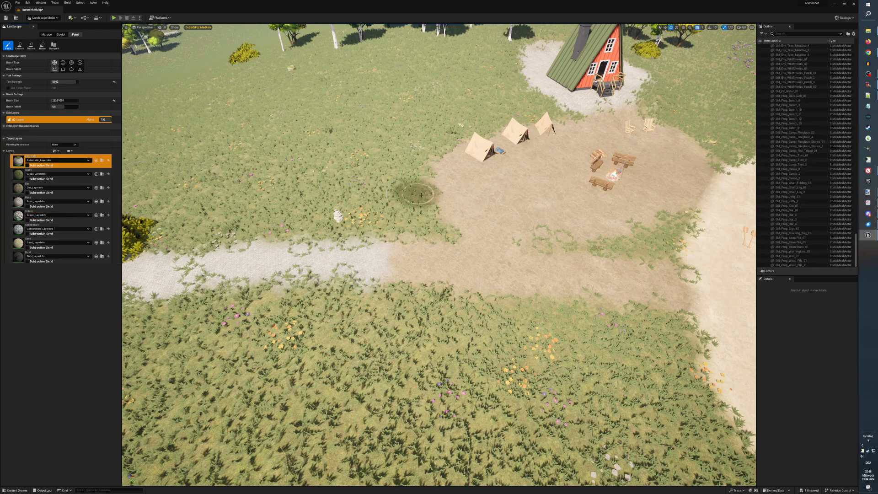
left_click_drag(449, 162, 469, 215)
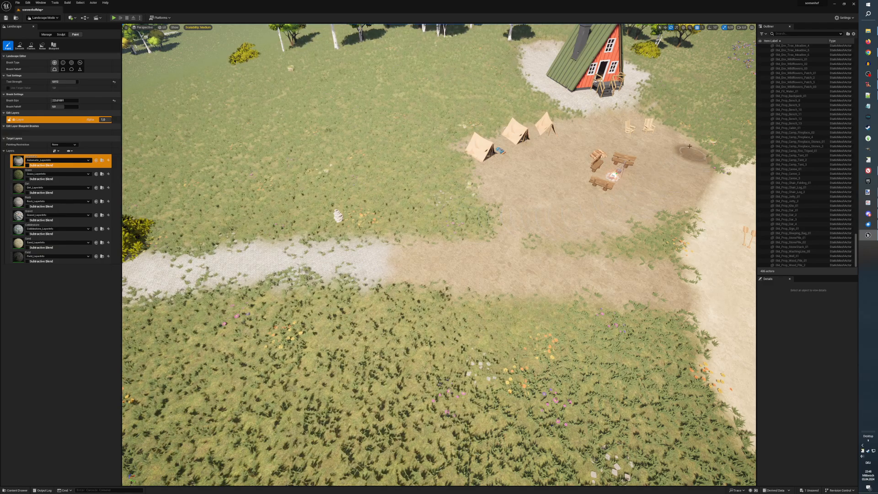
mouse_move(685, 130)
left_mouse_down()
mouse_move(694, 167)
mouse_move(659, 111)
left_mouse_up()
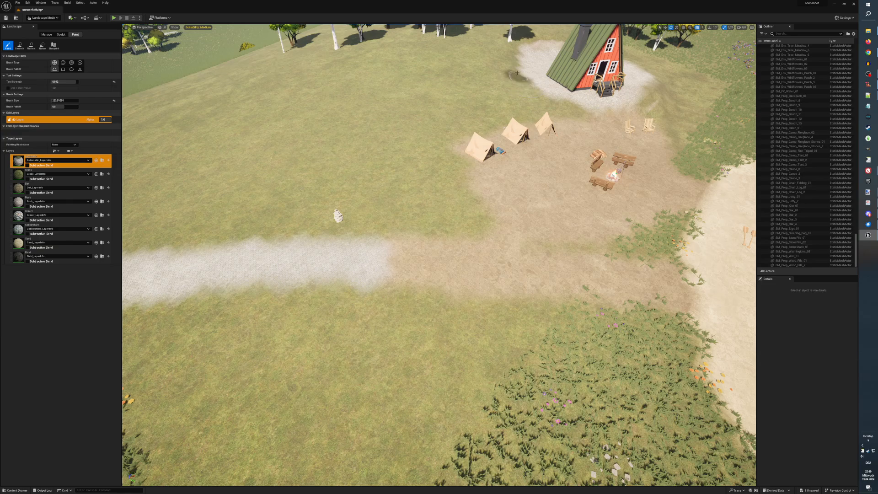
mouse_move(541, 48)
left_mouse_down()
mouse_move(557, 45)
mouse_move(523, 66)
left_mouse_up()
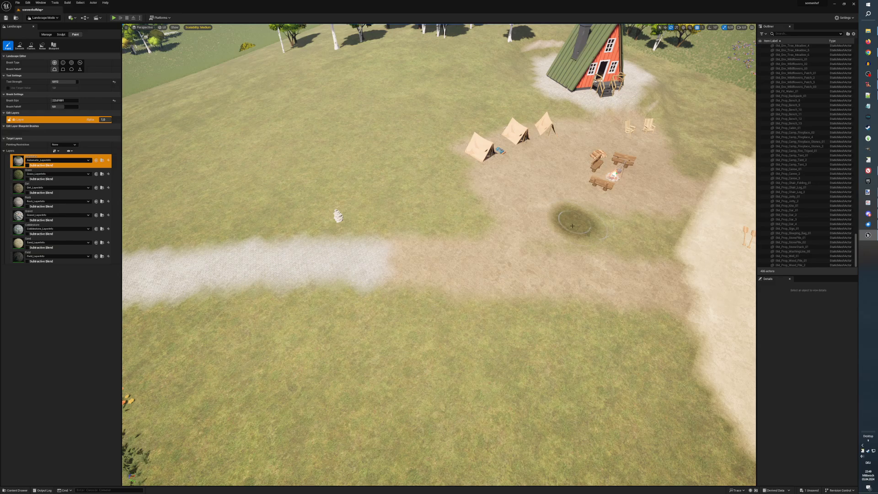
mouse_move(572, 226)
left_mouse_down()
mouse_move(557, 234)
mouse_move(662, 234)
mouse_move(650, 236)
left_mouse_up()
mouse_move(650, 236)
right_mouse_down()
mouse_move(736, 237)
mouse_move(751, 214)
right_mouse_up()
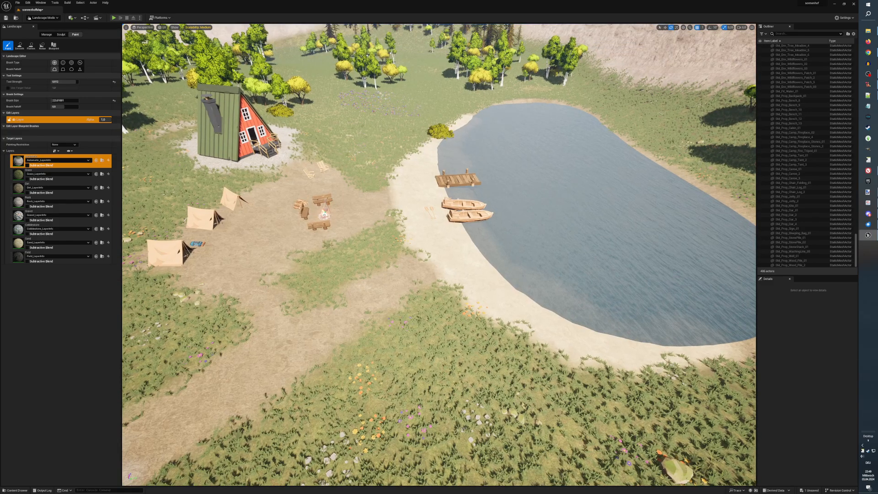
right_click(600, 243)
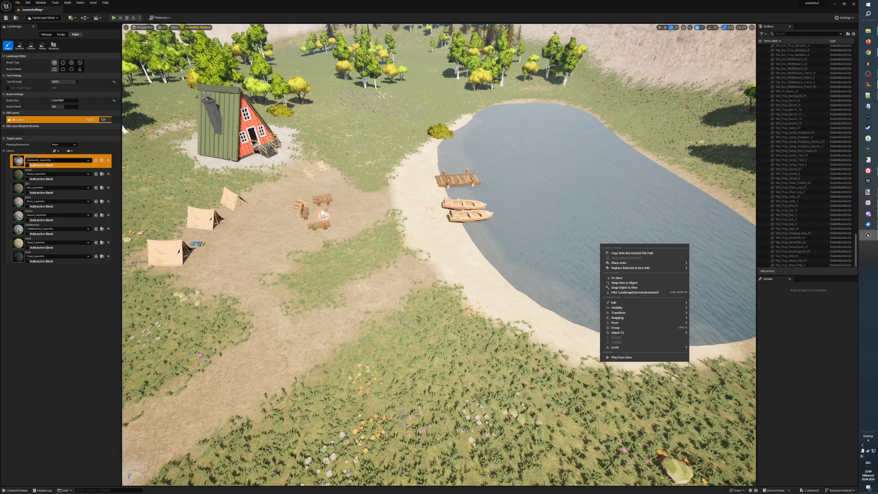
left_click(554, 19)
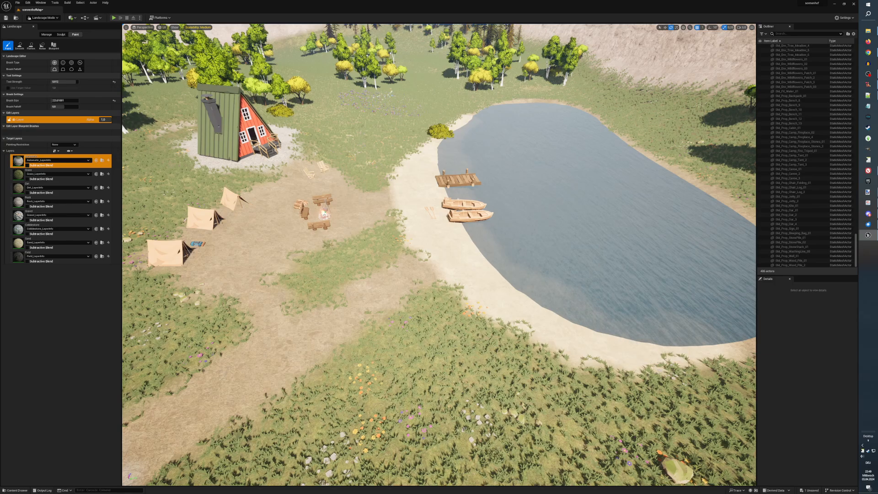
Switch to foliage painting and paint a few trees and bushes on the grass between the cabin and the lake.
right_click_drag(530, 177, 529, 195)
scroll(530, 178, "down", 3)
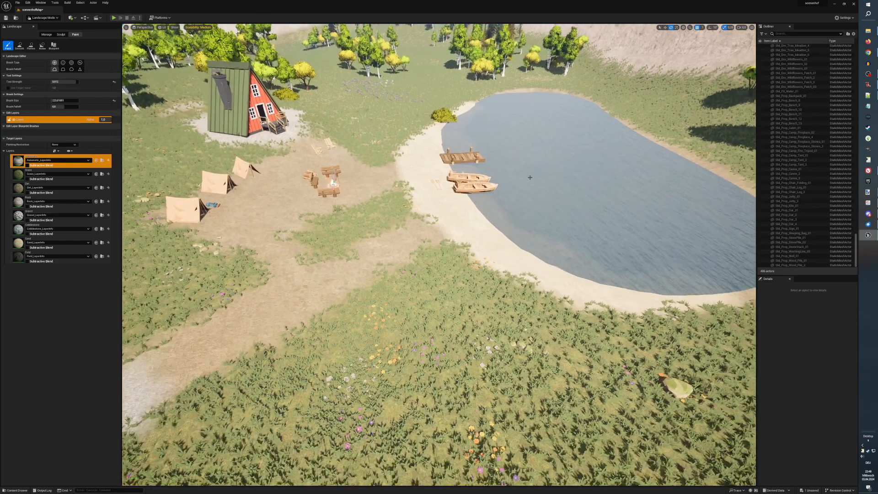
scroll(530, 177, "down", 3)
scroll(529, 179, "up", 3)
scroll(529, 179, "down", 5)
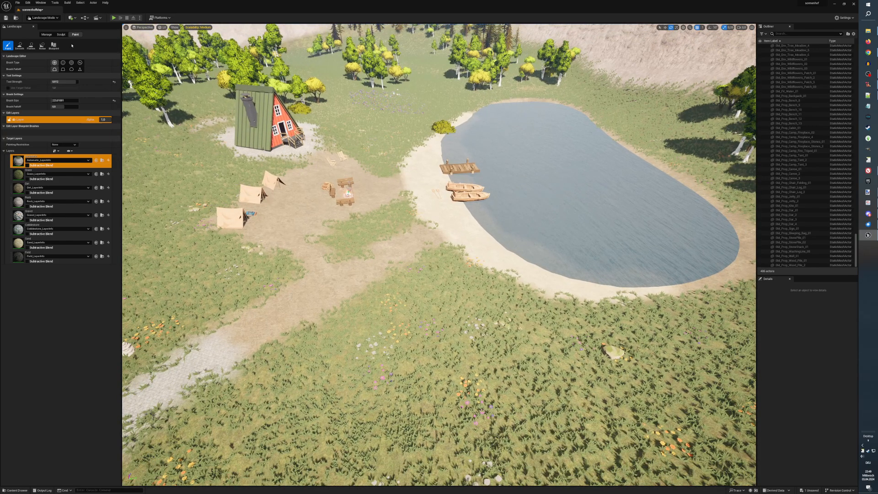
left_click(52, 18)
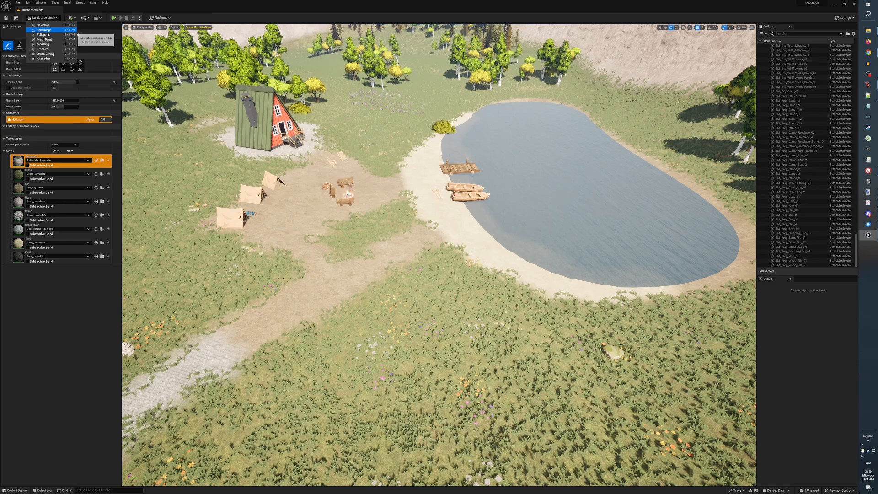
left_click(48, 36)
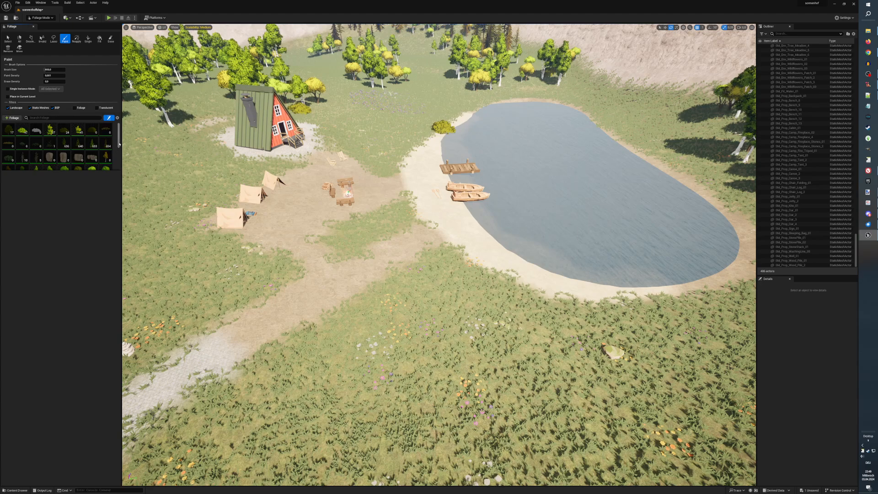
left_click_drag(119, 145, 120, 153)
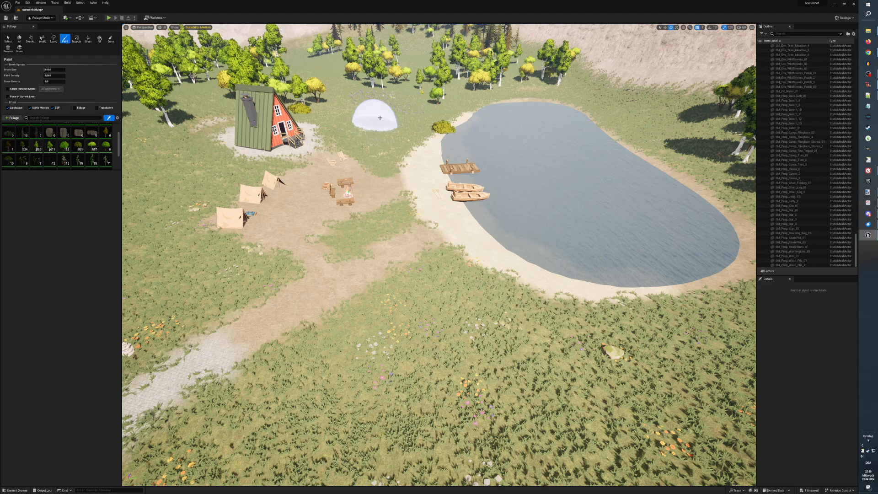
left_click(331, 91)
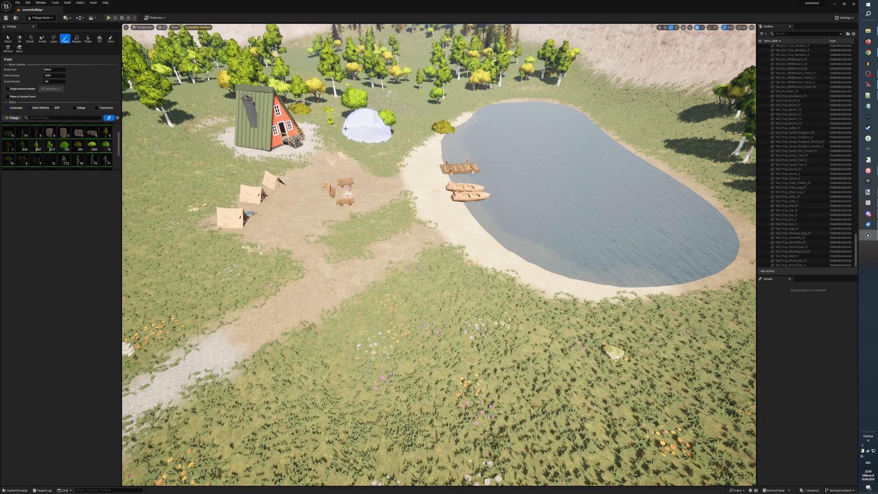
left_click(361, 123)
Paint trees and bushes along the lake's far shore and on the grassy slope beside the bare hillside.
left_click(585, 89)
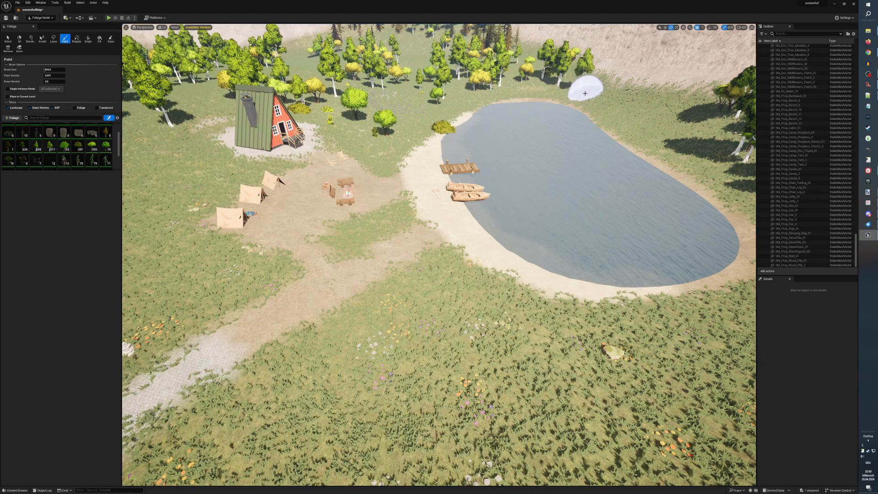
left_click(616, 113)
right_click_drag(618, 116, 671, 141)
scroll(549, 76, "down", 3)
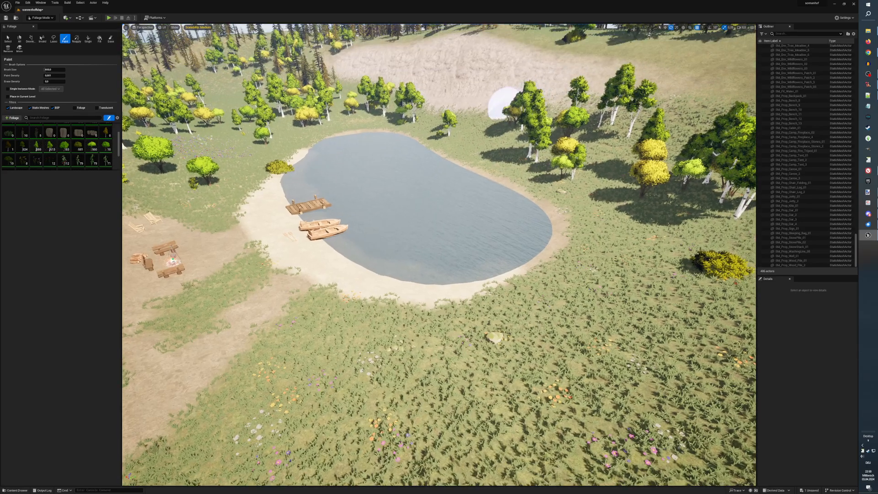
left_click(508, 150)
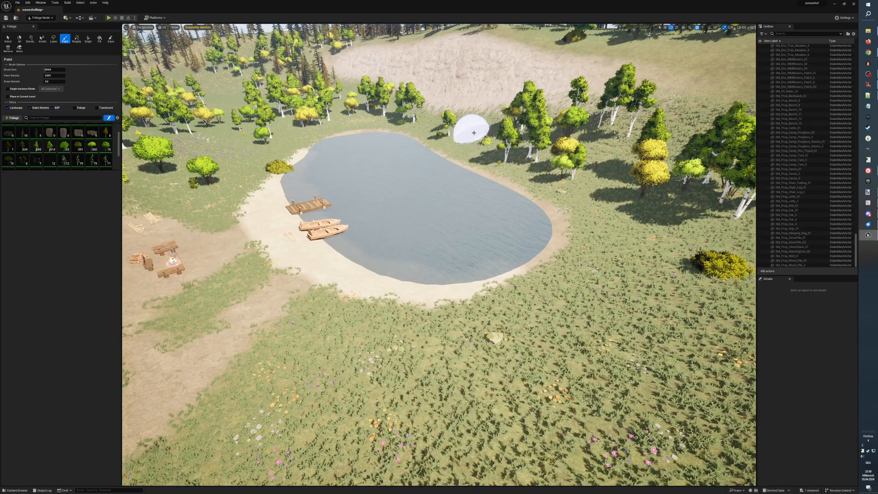
left_click(432, 114)
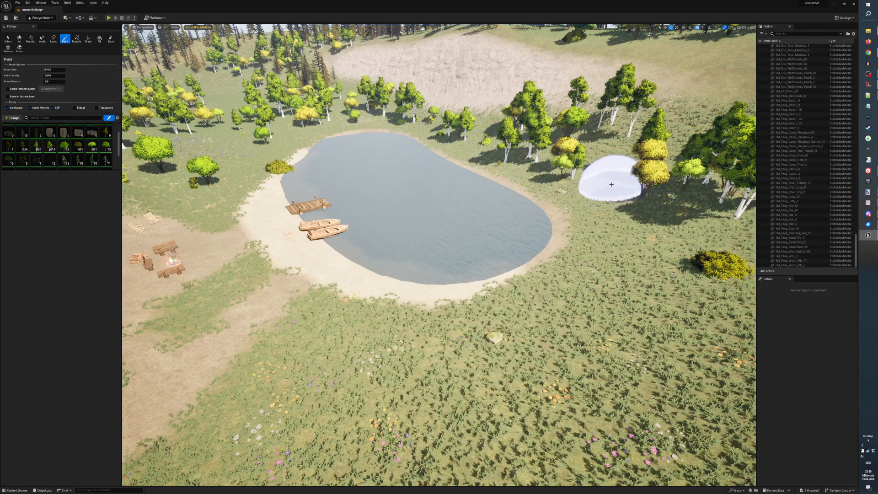
left_click(604, 144)
right_click_drag(603, 143, 604, 126)
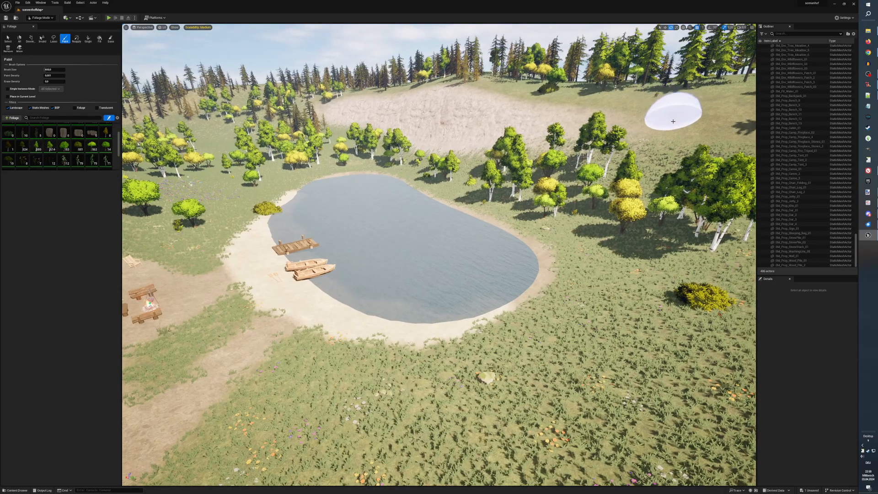
left_click_drag(682, 139, 706, 94)
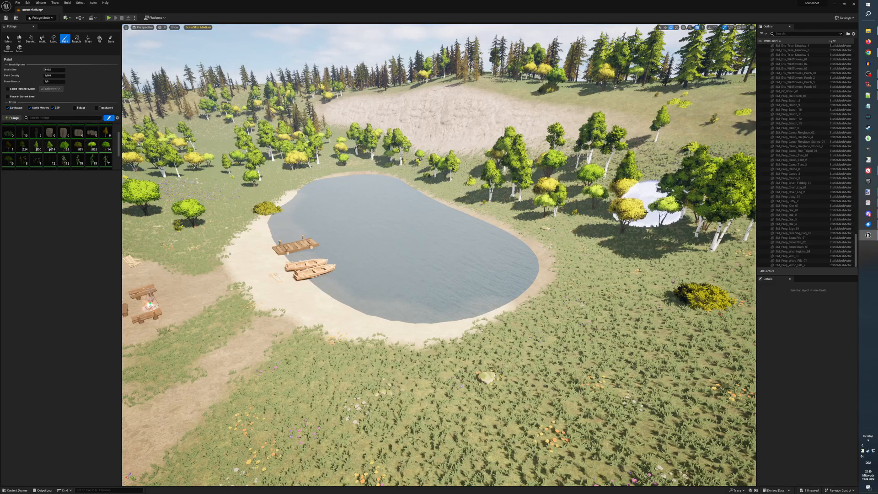
Paint a group of trees and bushes along the lake's near shore and into the adjoining meadow.
scroll(627, 224, "down", 3)
scroll(625, 238, "down", 4)
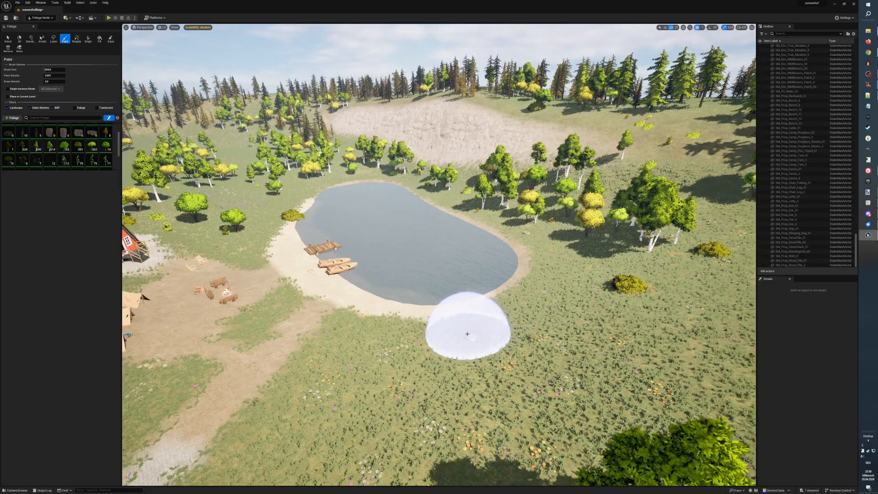
left_click_drag(497, 331, 526, 325)
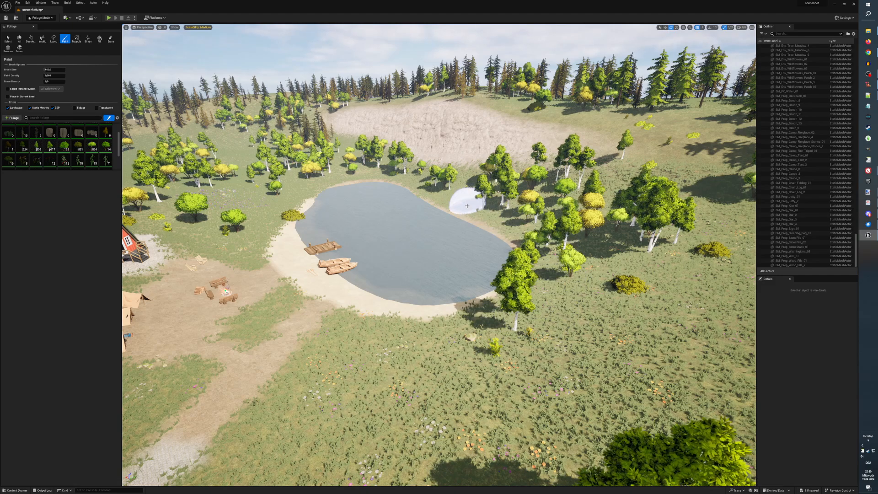
left_click_drag(447, 196, 372, 171)
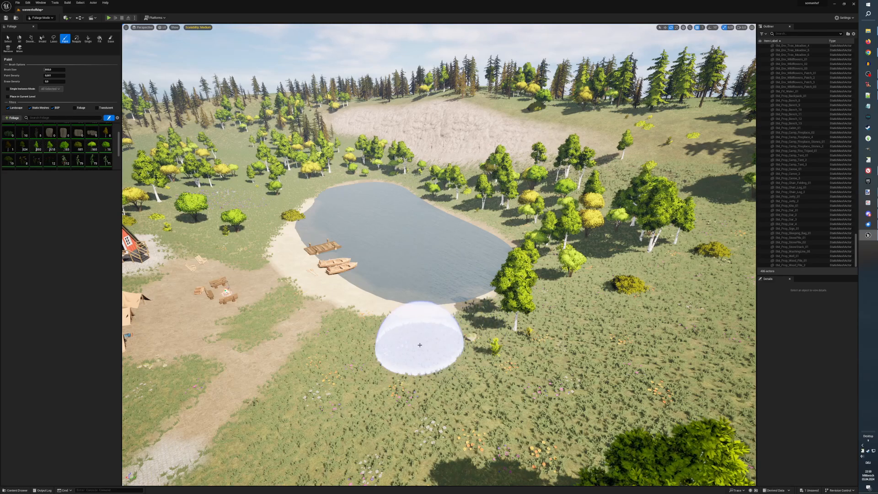
mouse_move(420, 345)
left_mouse_down()
mouse_move(494, 372)
mouse_move(574, 316)
mouse_move(582, 353)
mouse_move(627, 333)
mouse_move(665, 331)
left_mouse_up()
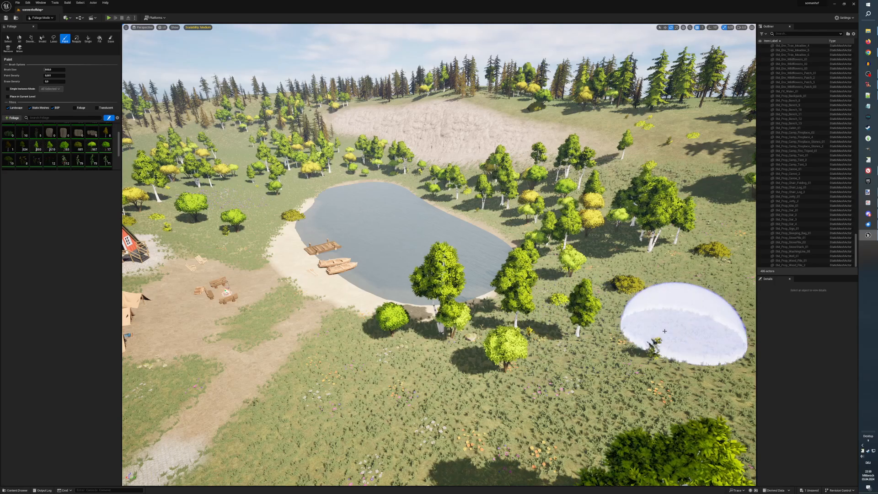
Paint further trees and bushes across the open meadow from the near shore up to the slope beyond the lake.
scroll(521, 326, "down", 5)
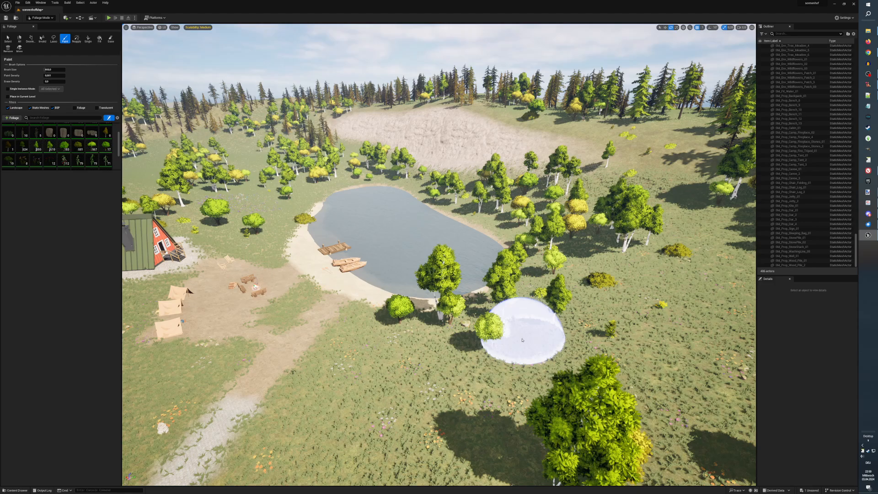
scroll(522, 339, "down", 2)
mouse_move(654, 323)
left_mouse_down()
mouse_move(648, 285)
mouse_move(672, 225)
mouse_move(641, 197)
mouse_move(645, 186)
left_mouse_up()
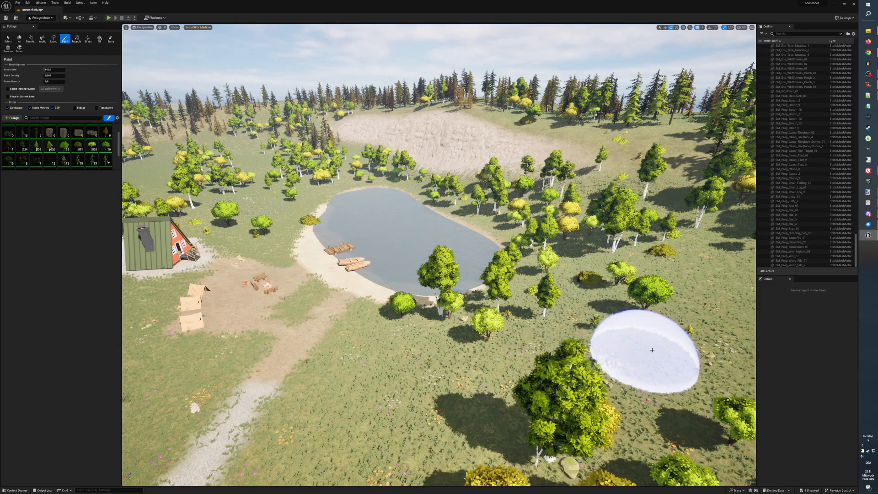
Paint trees between the gravel path and the lake, and a grove on the meadow behind the tents and cabin.
right_click_drag(571, 349, 579, 353)
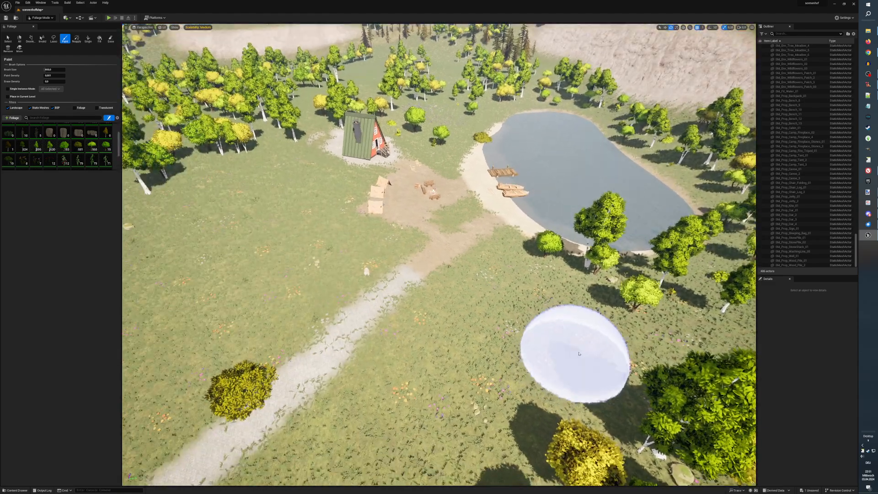
left_click_drag(500, 372, 458, 366)
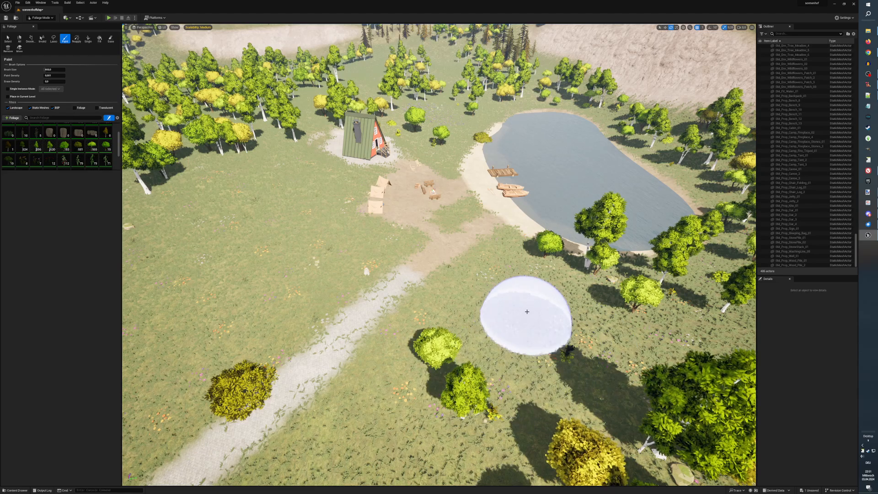
mouse_move(365, 235)
left_mouse_down()
mouse_move(351, 252)
mouse_move(308, 268)
mouse_move(293, 263)
mouse_move(299, 199)
mouse_move(332, 185)
mouse_move(337, 172)
mouse_move(245, 153)
mouse_move(225, 180)
mouse_move(229, 202)
mouse_move(287, 232)
mouse_move(284, 270)
mouse_move(246, 292)
mouse_move(235, 247)
mouse_move(237, 188)
mouse_move(233, 211)
left_mouse_up()
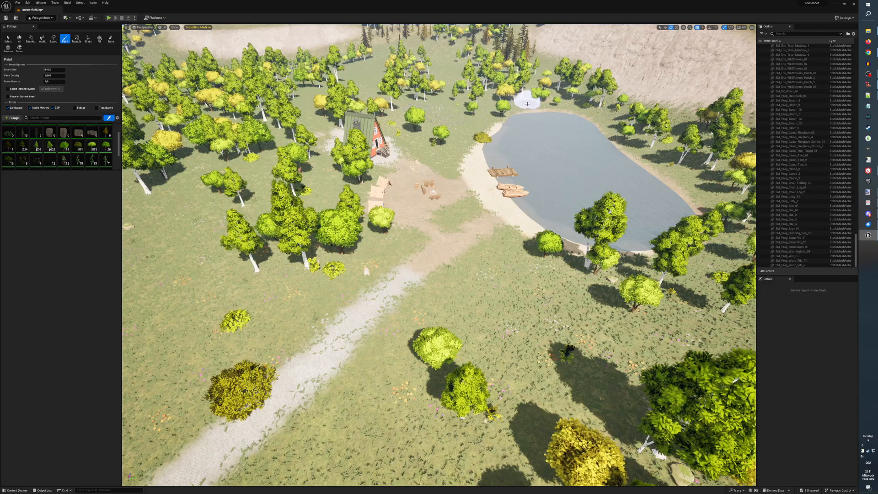
Paint more foliage along the lake's far shore and a small group of trees on the meadow beside the gravel path.
mouse_move(527, 104)
left_mouse_down()
mouse_move(566, 101)
mouse_move(602, 112)
mouse_move(661, 161)
left_mouse_up()
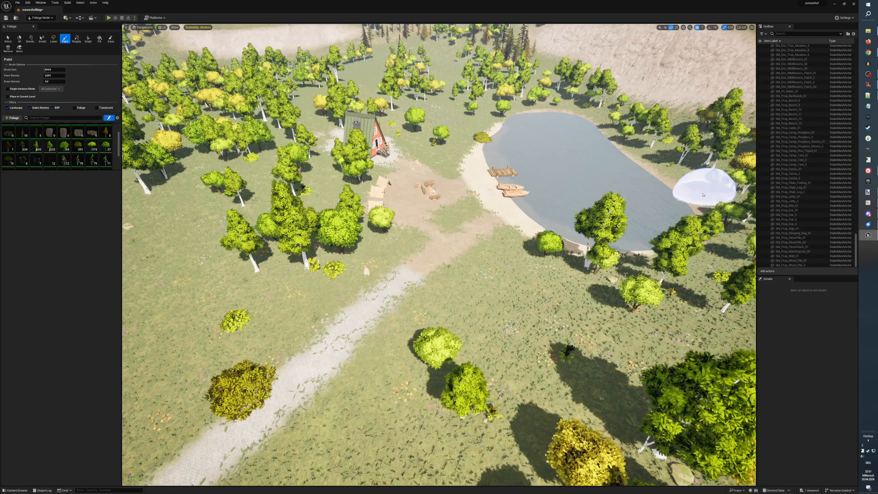
right_click_drag(550, 305, 489, 305)
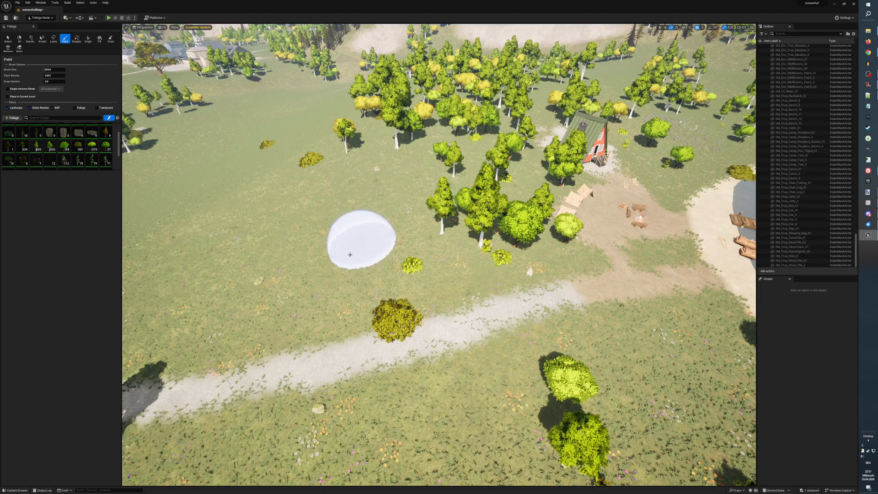
mouse_move(333, 287)
left_mouse_down()
mouse_move(254, 300)
mouse_move(366, 282)
mouse_move(376, 257)
left_mouse_up()
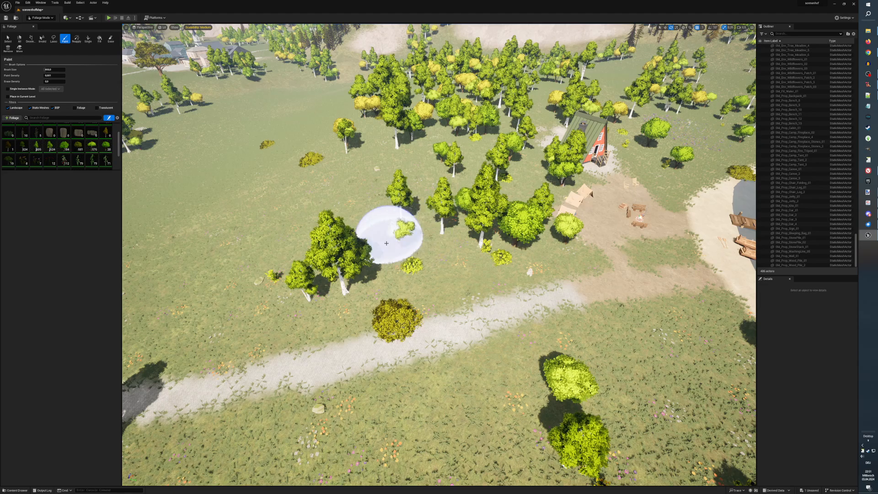
Paint more trees and bushes across the meadow beside the gravel path, up to the grove behind the tents.
right_click_drag(393, 239, 305, 247)
mouse_move(433, 188)
left_mouse_down()
mouse_move(423, 190)
mouse_move(489, 239)
mouse_move(402, 178)
mouse_move(367, 124)
mouse_move(360, 133)
mouse_move(349, 128)
mouse_move(363, 157)
mouse_move(304, 117)
mouse_move(288, 128)
mouse_move(297, 169)
mouse_move(383, 304)
mouse_move(380, 328)
mouse_move(494, 141)
mouse_move(480, 157)
mouse_move(531, 189)
mouse_move(572, 176)
mouse_move(551, 132)
mouse_move(563, 152)
left_mouse_up()
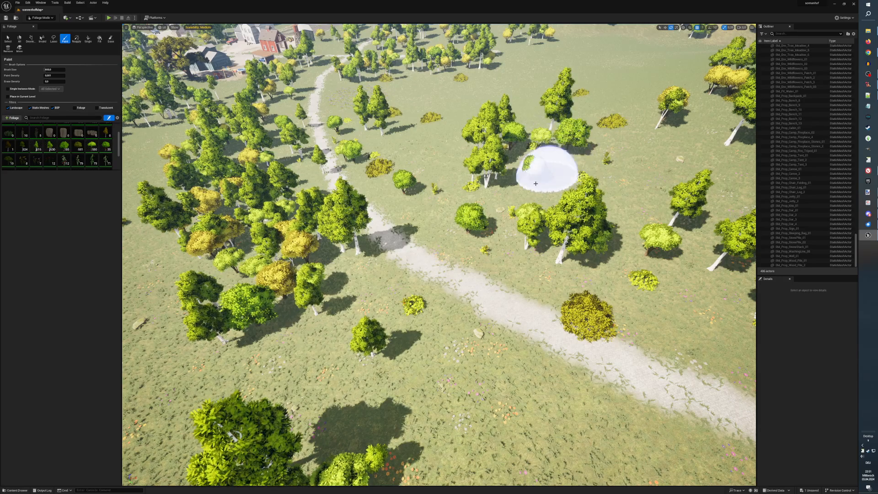
mouse_move(549, 182)
right_mouse_down()
mouse_move(636, 206)
mouse_move(682, 155)
mouse_move(700, 149)
mouse_move(754, 167)
right_mouse_up()
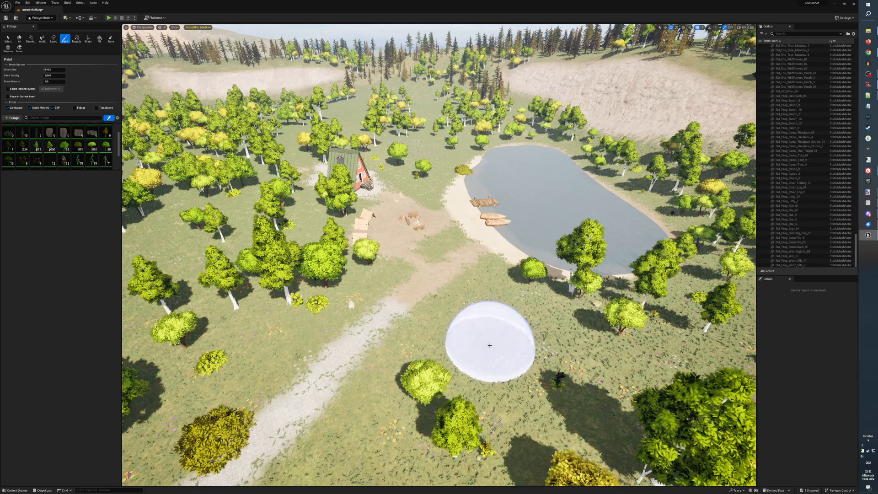
Paint a few small trees and bushes around the far end of the lake and along its far shore.
scroll(489, 345, "up", 5)
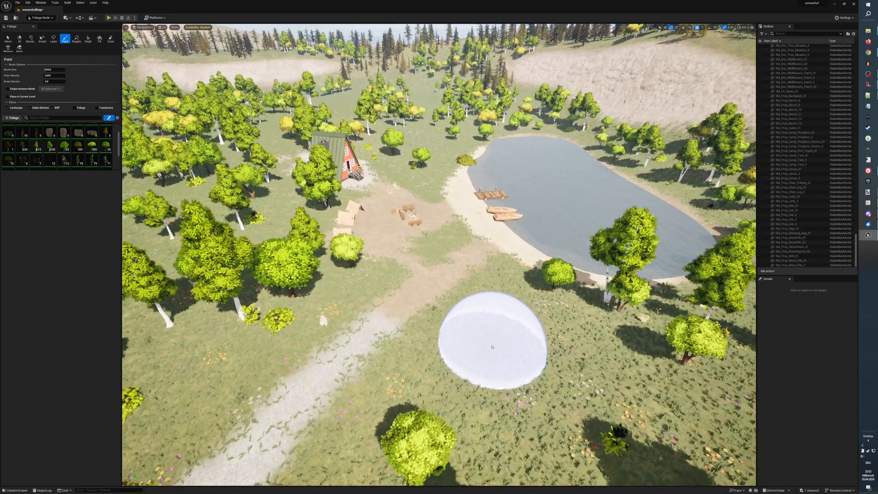
scroll(493, 346, "up", 5)
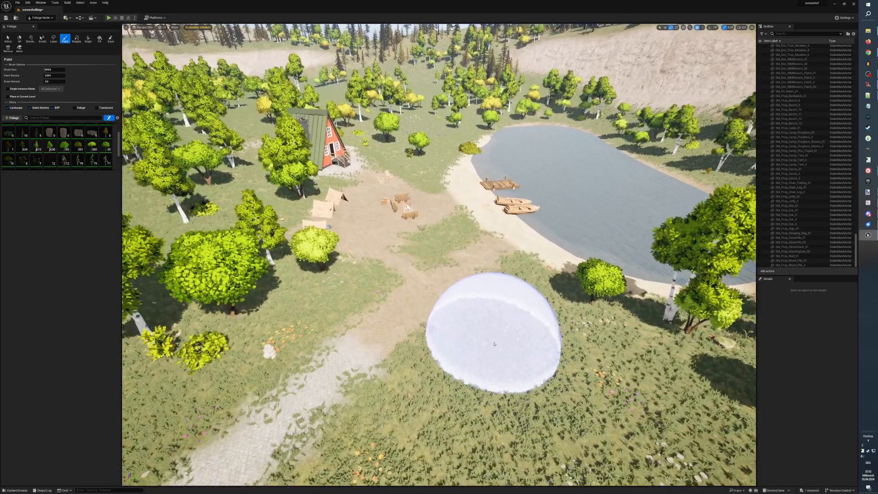
scroll(494, 344, "up", 2)
right_click_drag(494, 344, 455, 281)
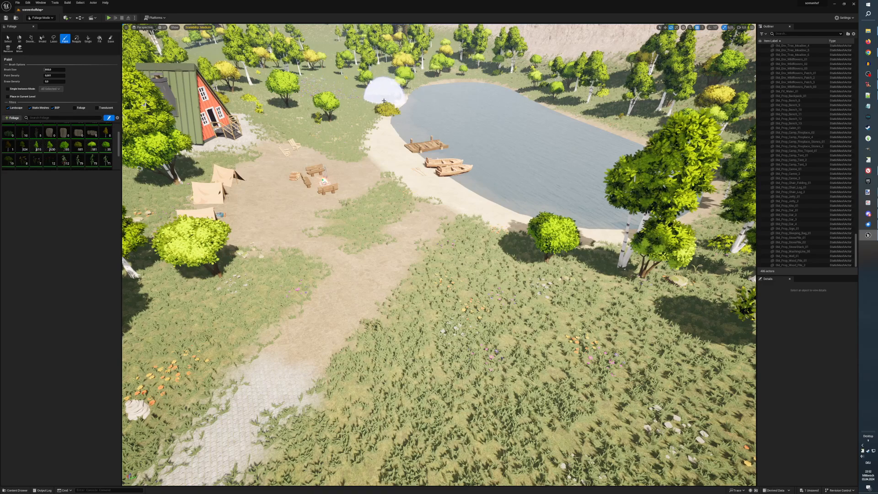
left_click(512, 79)
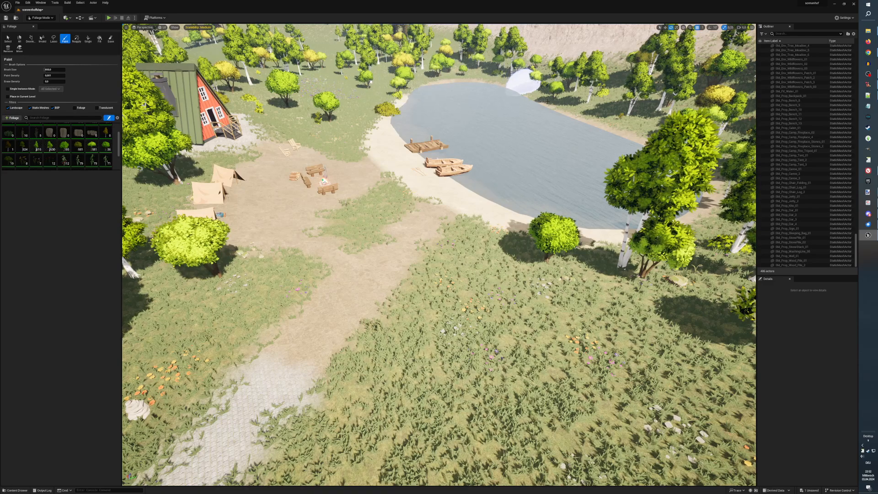
left_click(602, 120)
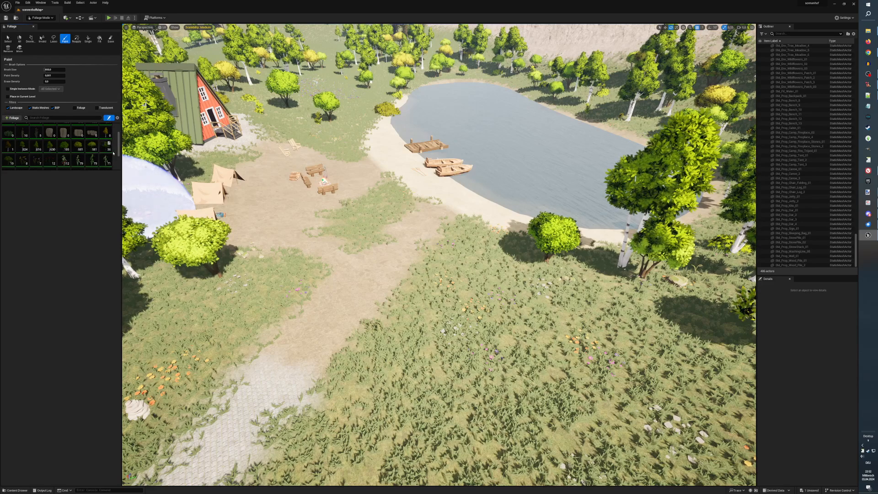
Switch the foliage brush to bush types and paint a few along the bank beyond the jetty.
scroll(118, 148, "down", 2)
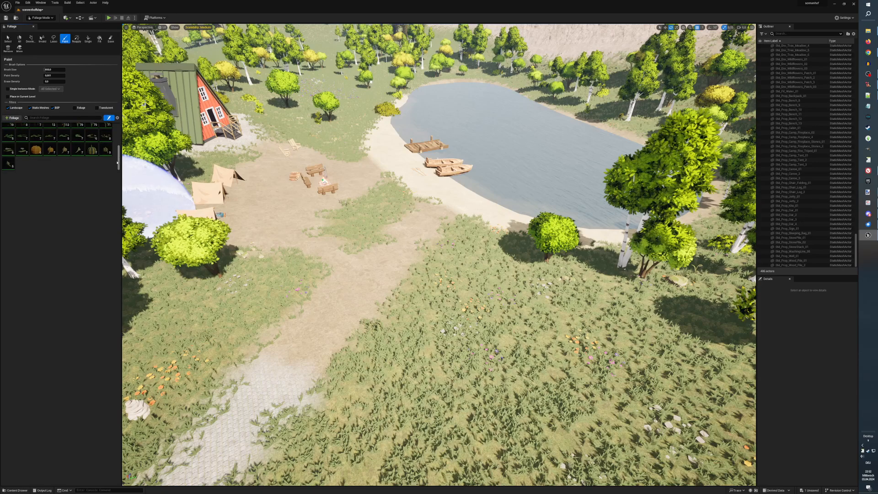
scroll(119, 140, "up", 3)
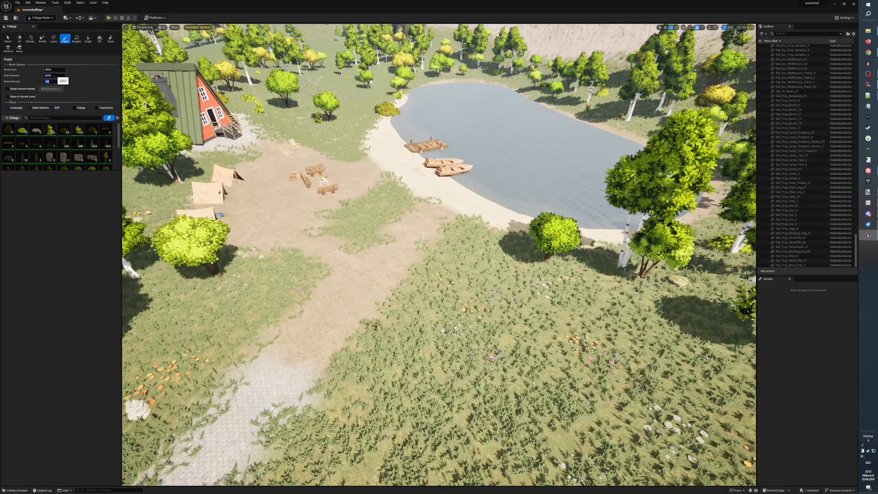
mouse_move(294, 176)
right_mouse_down()
mouse_move(398, 168)
mouse_move(355, 123)
right_mouse_up()
scroll(297, 182, "up", 5)
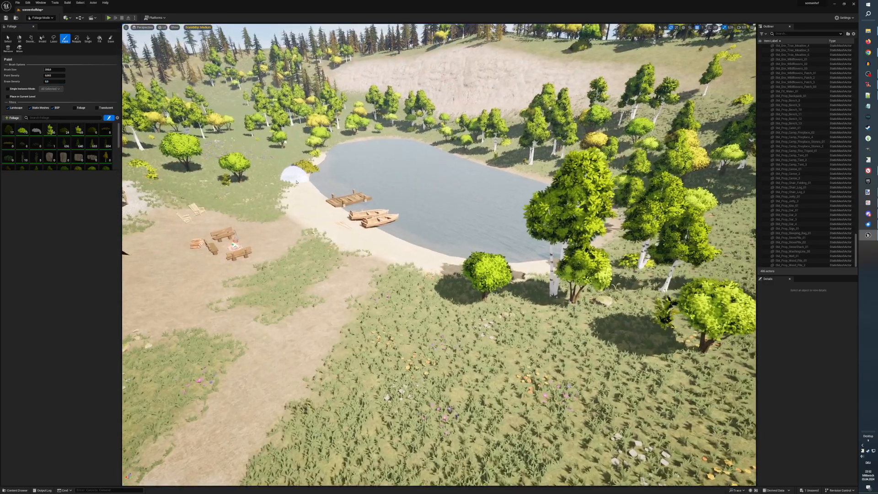
scroll(297, 182, "up", 3)
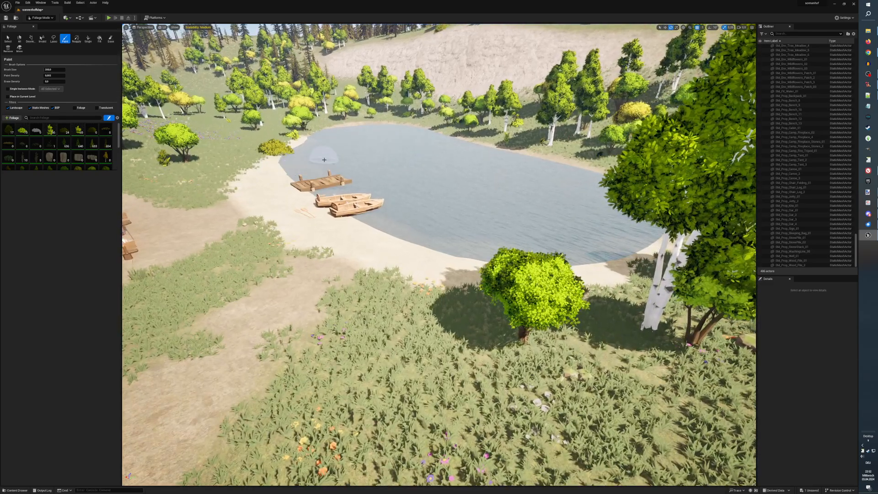
scroll(332, 173, "down", 8)
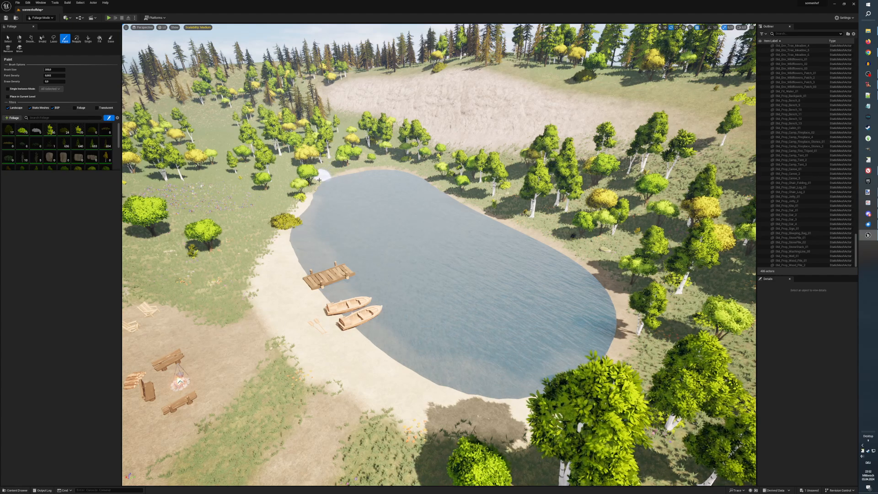
mouse_move(283, 213)
left_mouse_down()
mouse_move(285, 193)
mouse_move(295, 202)
mouse_move(336, 166)
mouse_move(330, 175)
left_mouse_up()
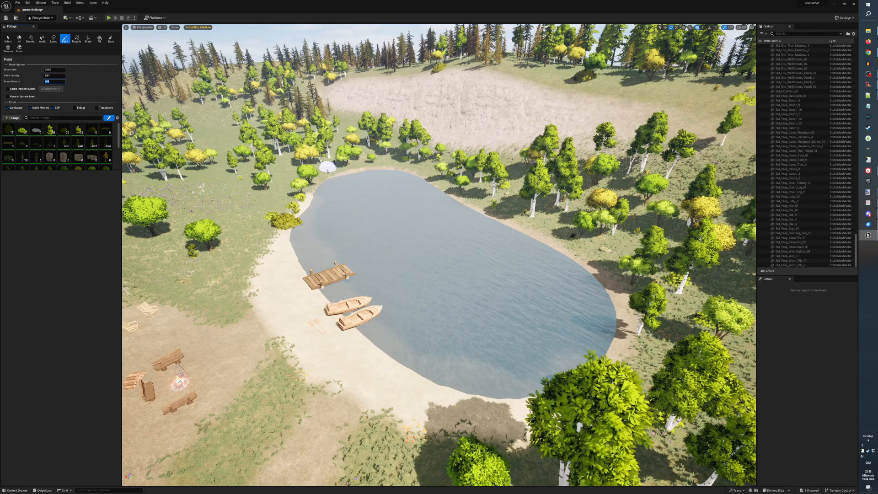
Paint a band of low bushes along the lake's far shore with a paint density of 0.01.
mouse_move(322, 177)
left_mouse_down()
mouse_move(354, 165)
mouse_move(415, 171)
mouse_move(399, 163)
mouse_move(474, 207)
mouse_move(478, 190)
mouse_move(496, 214)
mouse_move(521, 226)
mouse_move(516, 209)
left_mouse_up()
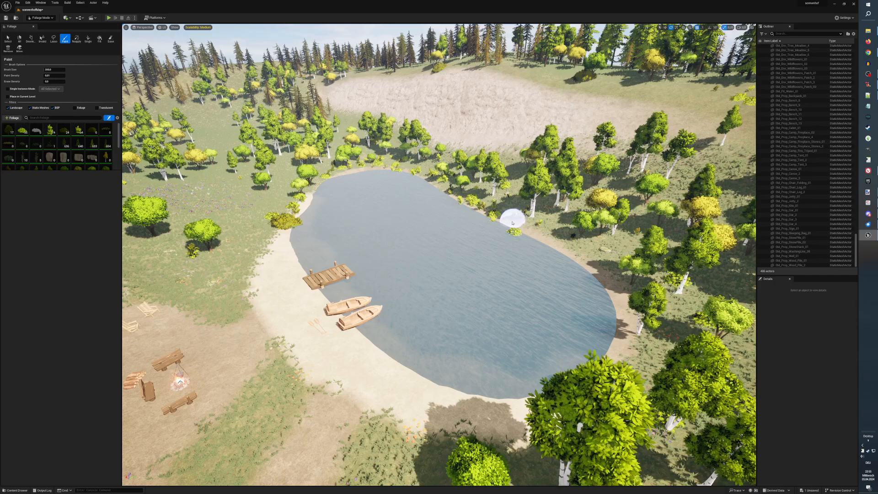
mouse_move(510, 222)
left_mouse_down()
mouse_move(518, 198)
mouse_move(537, 227)
mouse_move(551, 220)
left_mouse_up()
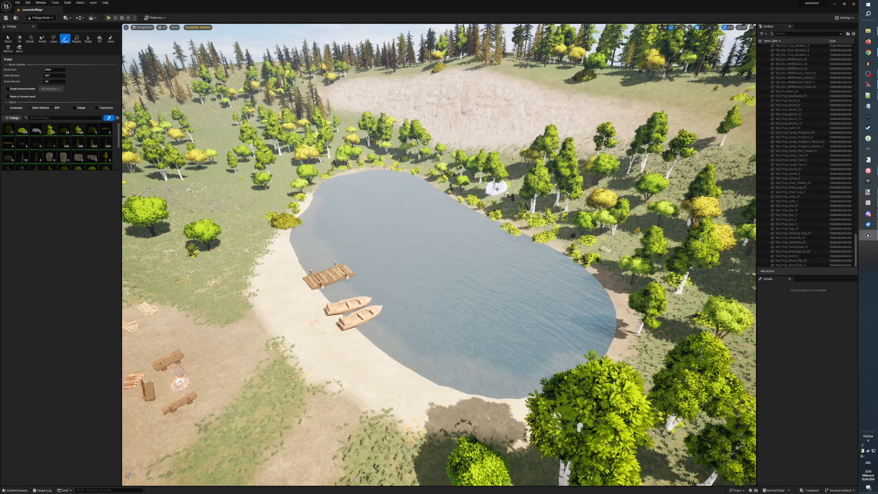
mouse_move(406, 169)
left_mouse_down()
mouse_move(366, 157)
mouse_move(304, 191)
mouse_move(327, 175)
mouse_move(380, 167)
mouse_move(425, 174)
mouse_move(397, 156)
mouse_move(455, 170)
mouse_move(472, 196)
mouse_move(439, 186)
mouse_move(525, 222)
mouse_move(537, 259)
left_mouse_up()
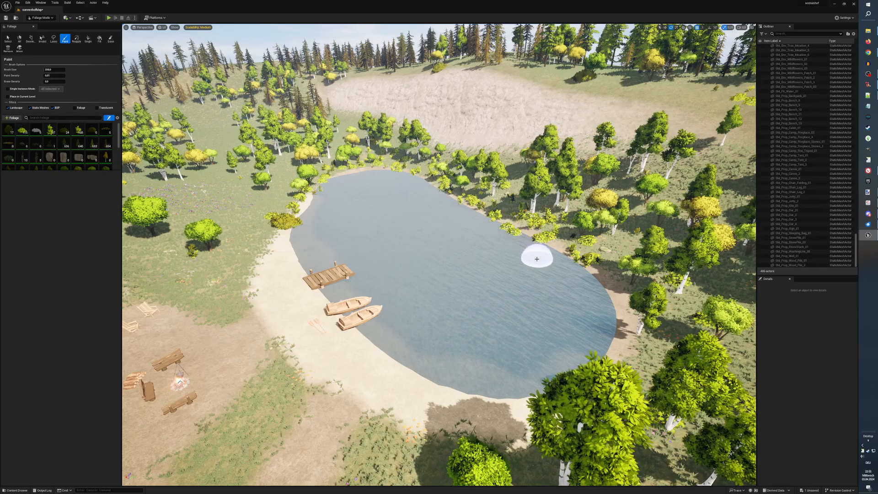
Paint reeds in the shallow water at the lake end opposite the jetty with a paint density of 0.1.
key("Left")
key("Left")
key("Left")
key("Left")
key("Left")
key("Left")
key("Left")
key("Left")
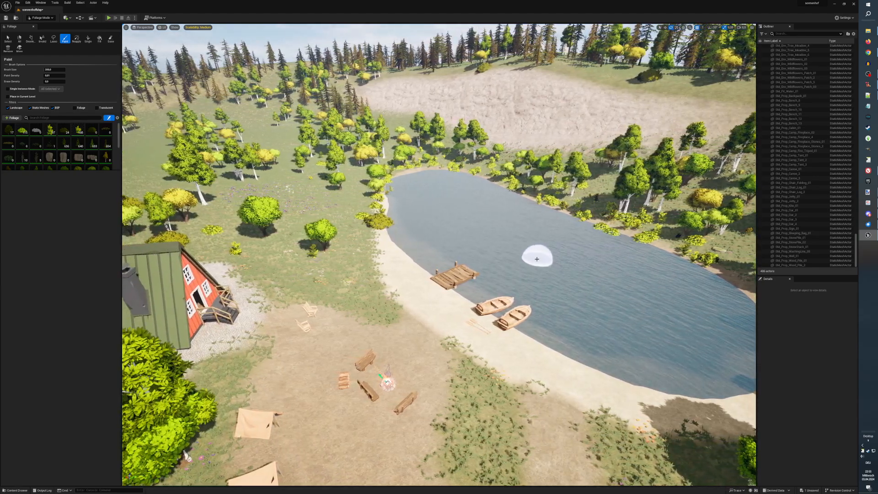
right_click_drag(547, 270, 638, 323)
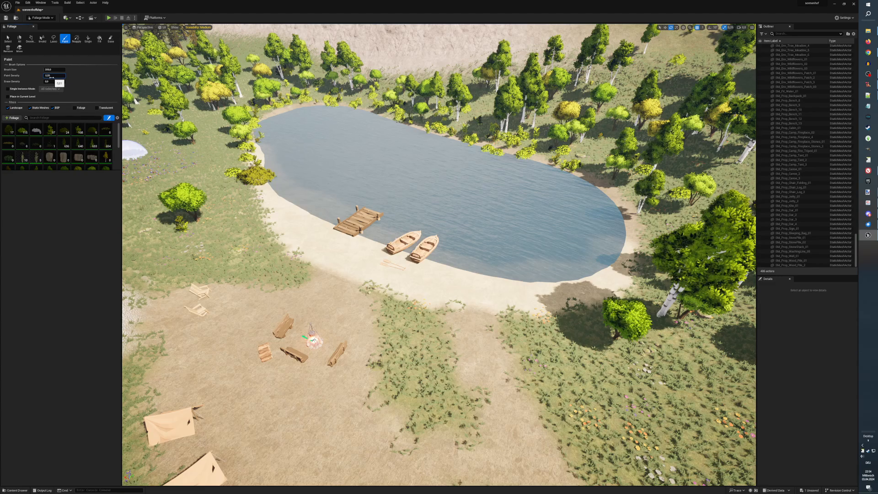
left_click(581, 267)
mouse_move(581, 267)
left_mouse_down()
mouse_move(570, 265)
mouse_move(609, 255)
mouse_move(617, 222)
mouse_move(598, 256)
mouse_move(607, 231)
mouse_move(574, 266)
mouse_move(594, 268)
mouse_move(607, 252)
mouse_move(611, 221)
mouse_move(575, 274)
left_mouse_up()
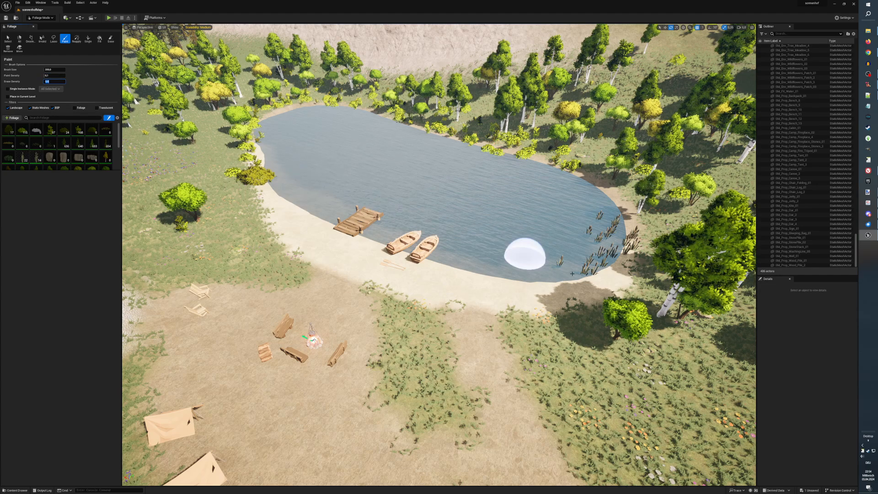
Extend the reed patch along the shore and thicken it with the paint density set to 0.5.
mouse_move(617, 233)
left_mouse_down()
mouse_move(602, 202)
mouse_move(595, 258)
mouse_move(555, 274)
mouse_move(594, 259)
mouse_move(604, 231)
mouse_move(577, 265)
mouse_move(611, 227)
mouse_move(612, 244)
left_mouse_up()
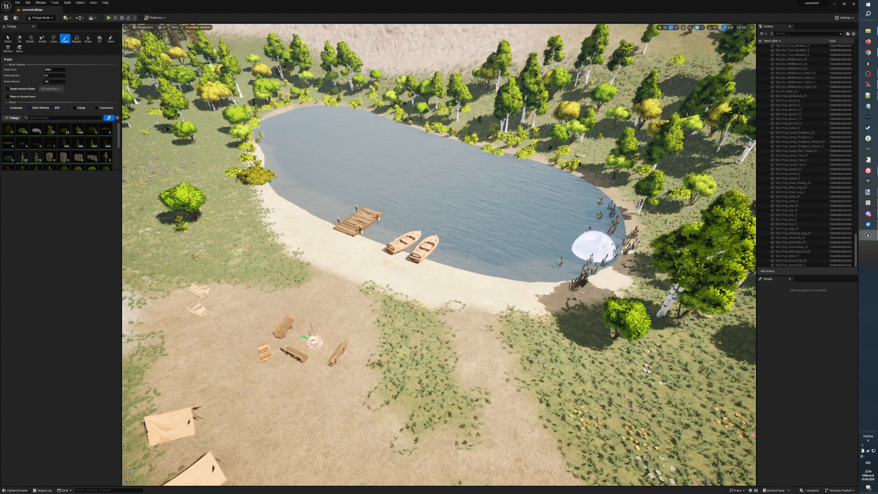
left_click(53, 82)
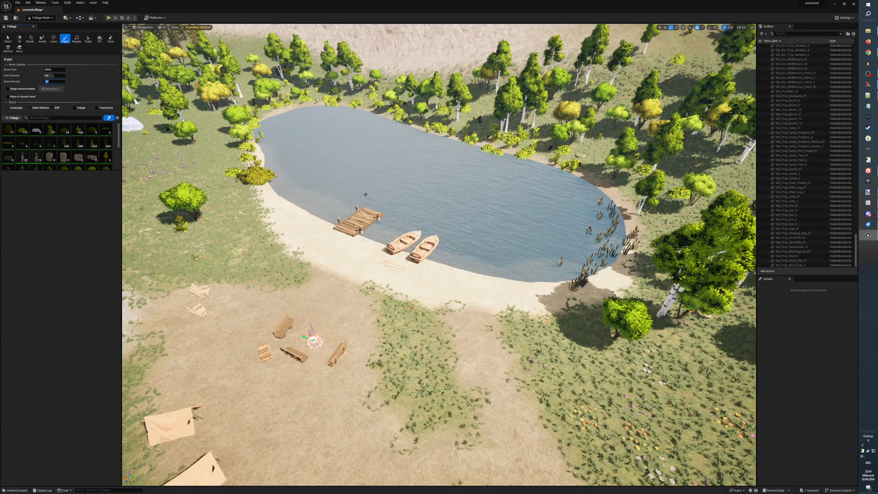
mouse_move(595, 252)
left_mouse_down()
mouse_move(610, 237)
mouse_move(603, 202)
mouse_move(588, 241)
mouse_move(551, 279)
mouse_move(603, 256)
mouse_move(612, 242)
mouse_move(526, 272)
left_mouse_up()
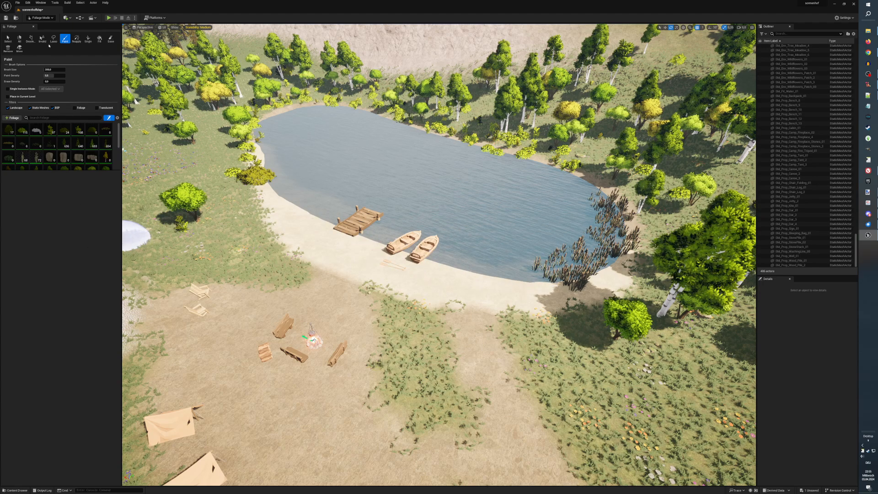
Switch to Selection mode and open the Meadow Forest pack's Environment models folder in the content browser.
left_click(41, 18)
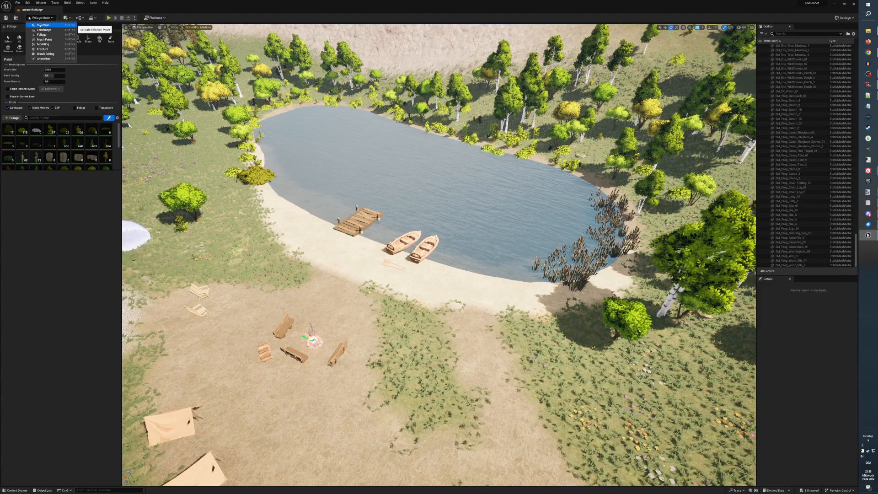
left_click(39, 26)
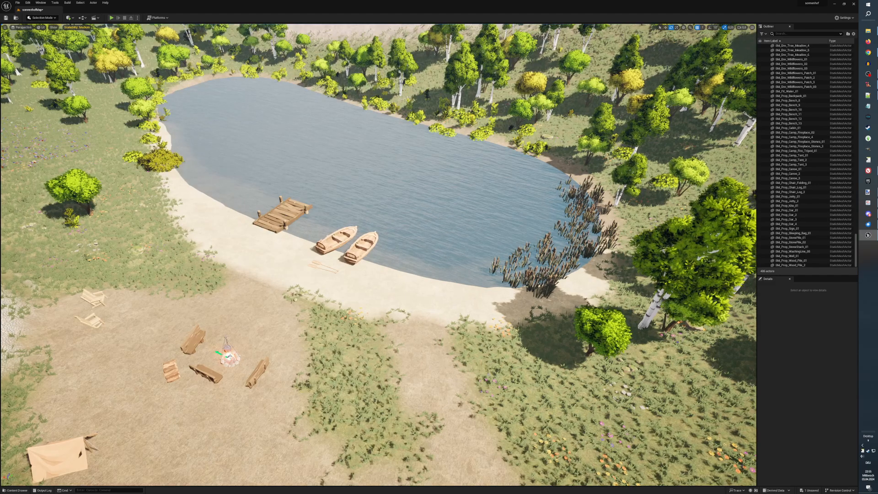
mouse_move(291, 134)
right_mouse_down()
mouse_move(263, 134)
mouse_move(291, 124)
right_mouse_up()
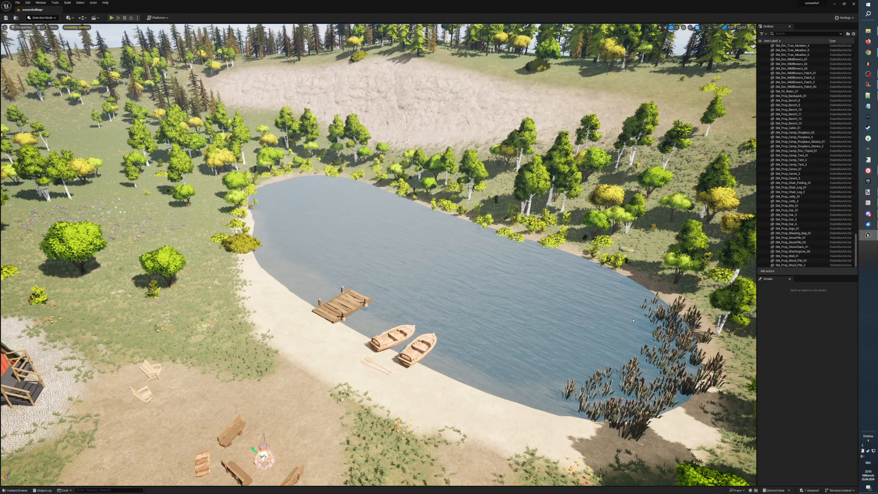
key("ctrl+space")
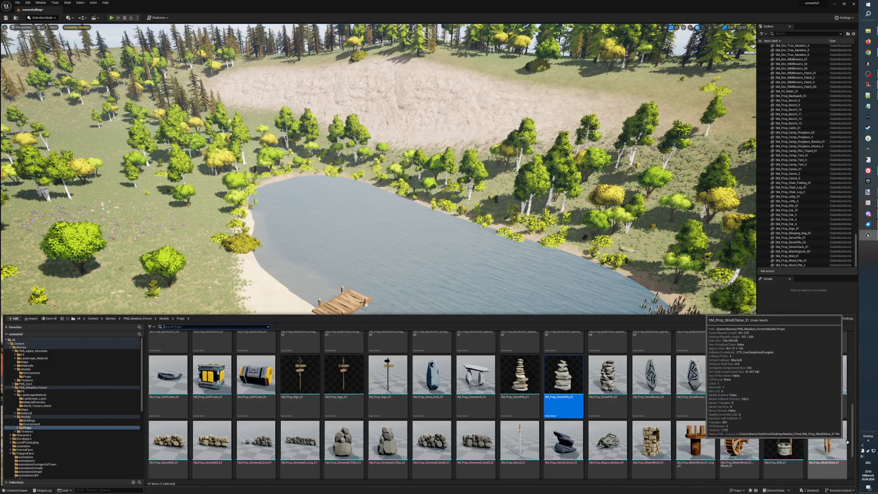
left_click_drag(851, 442, 853, 410)
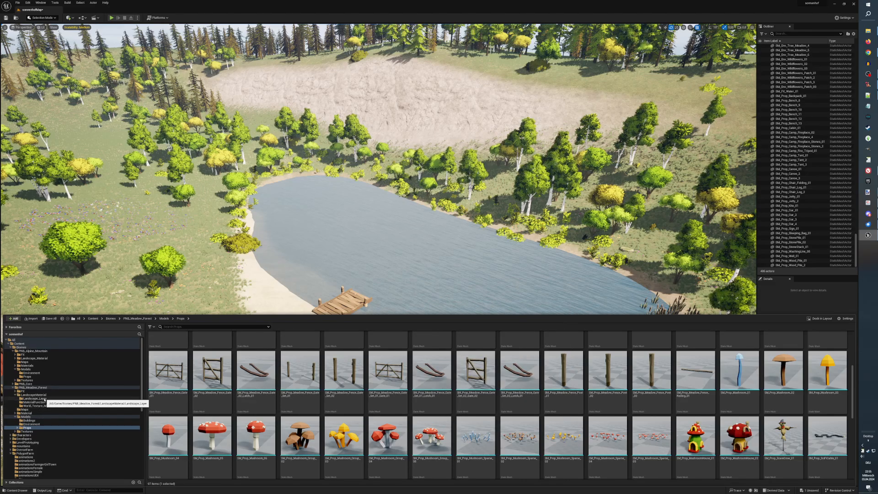
left_click(41, 424)
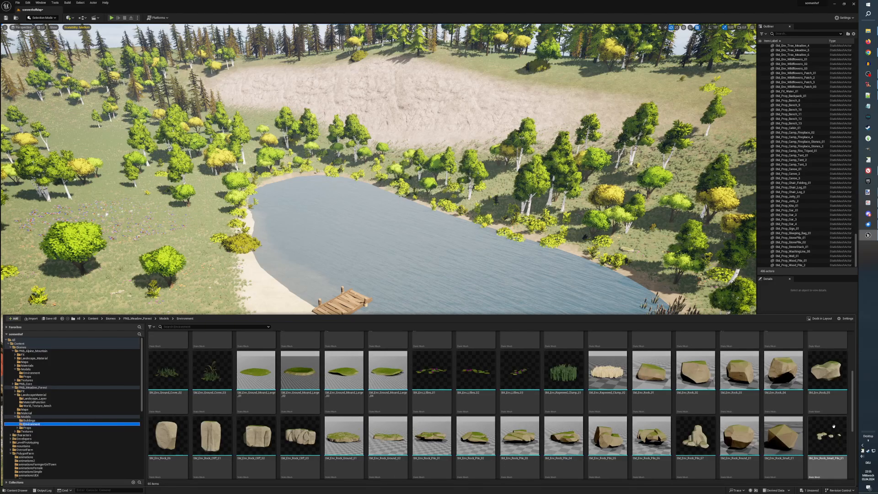
Place the water lily meshes SM_Env_Lillies_01, SM_Env_Lillies_02 and SM_Env_Lillies_03 on the water at the lake's far end.
left_click(422, 378)
left_click_drag(316, 219, 270, 196)
key("ctrl+space")
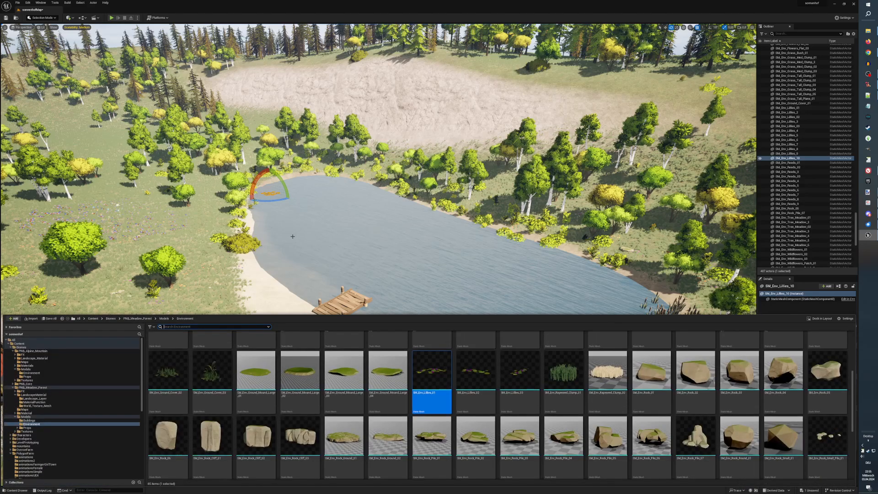
left_click(475, 370)
left_click_drag(476, 371, 278, 189)
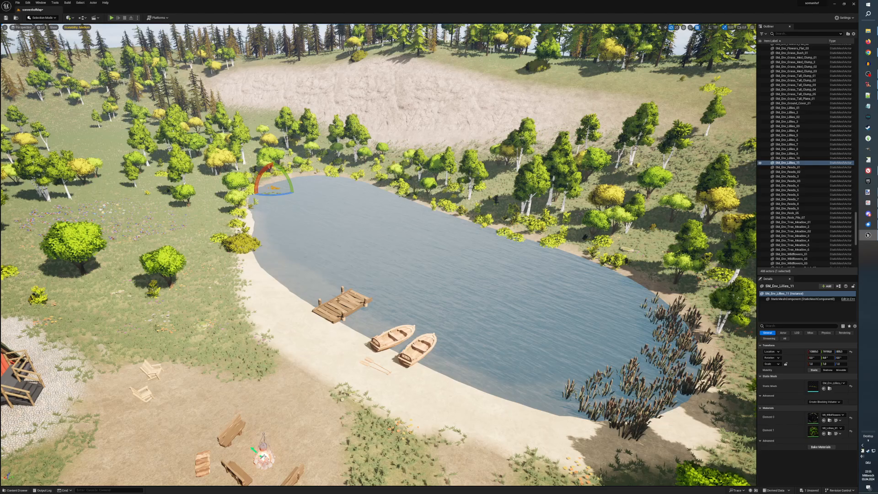
key("ctrl+space")
left_click(519, 380)
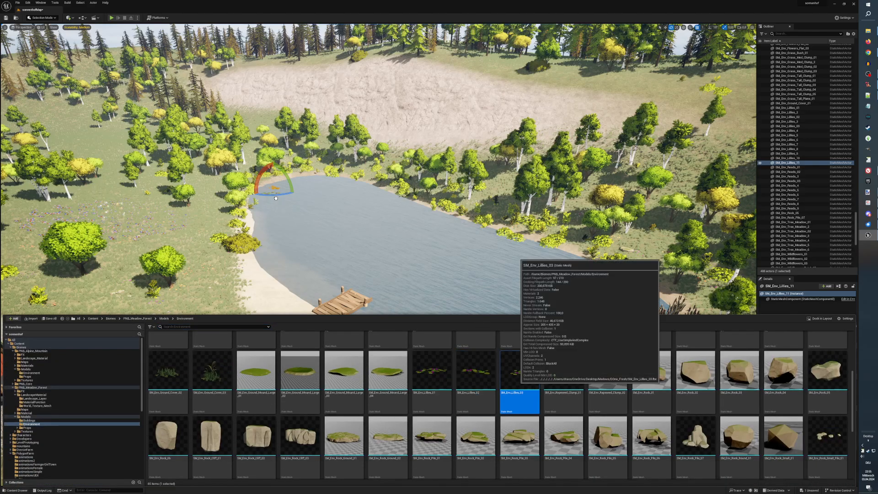
left_click_drag(519, 379, 280, 186)
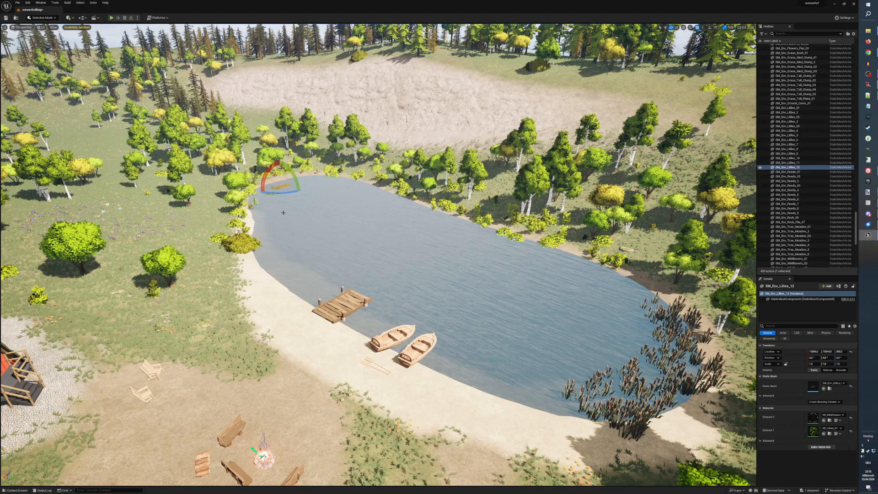
Duplicate the nearest water lily cluster, place the copy on the water by the bushy bank and rotate it.
key("f")
scroll(304, 261, "down", 4)
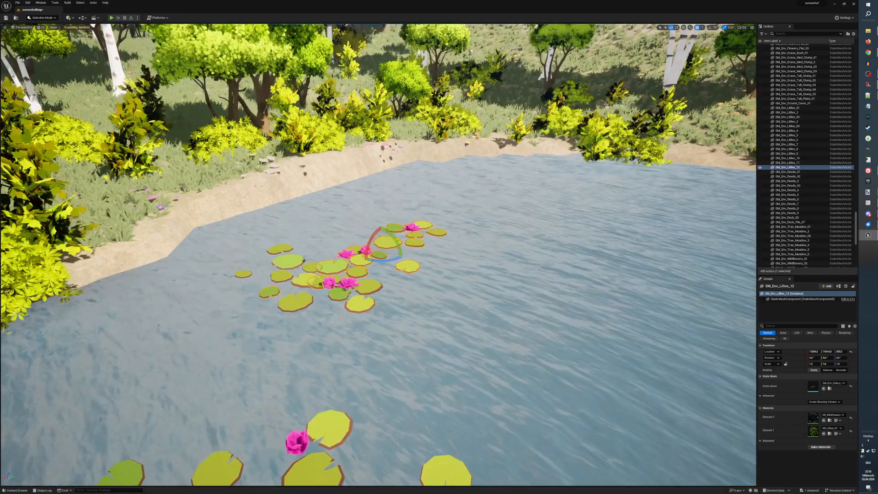
scroll(304, 261, "down", 3)
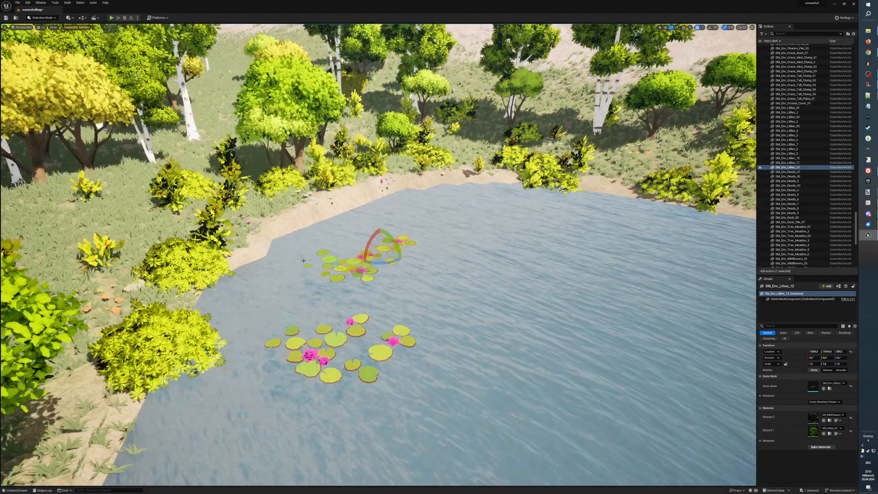
key("w")
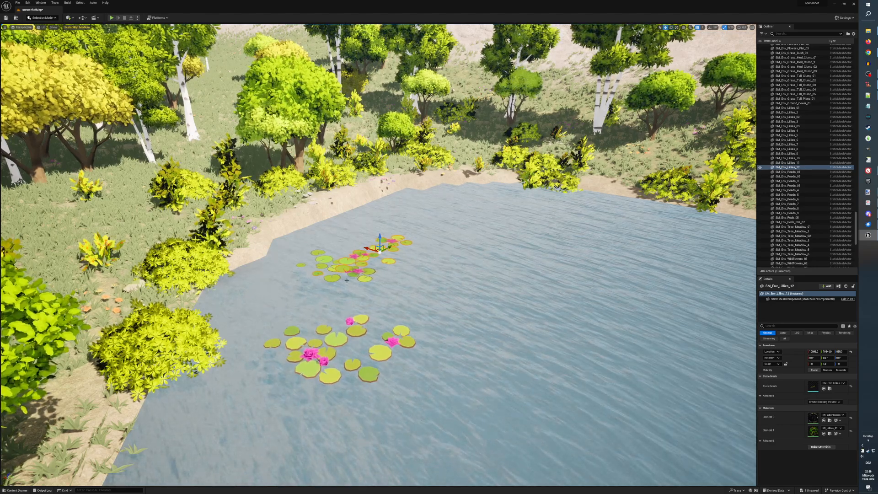
left_click(352, 329)
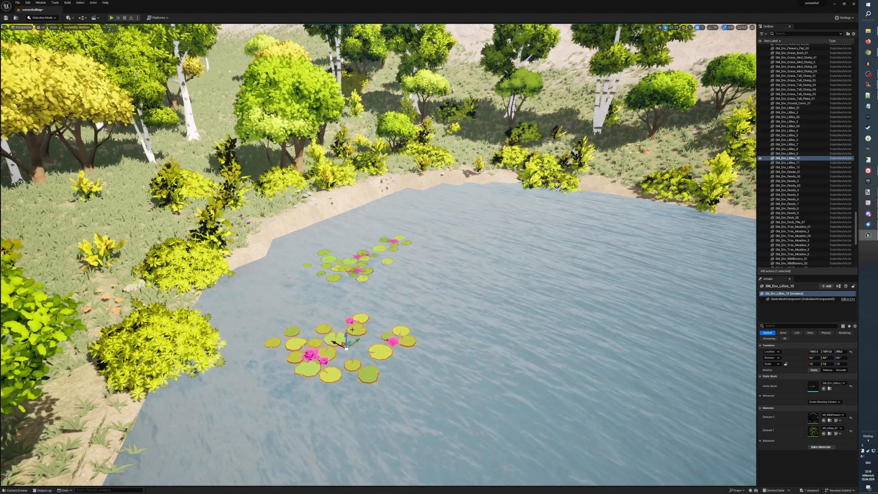
left_click_drag(335, 340, 308, 321, "alt")
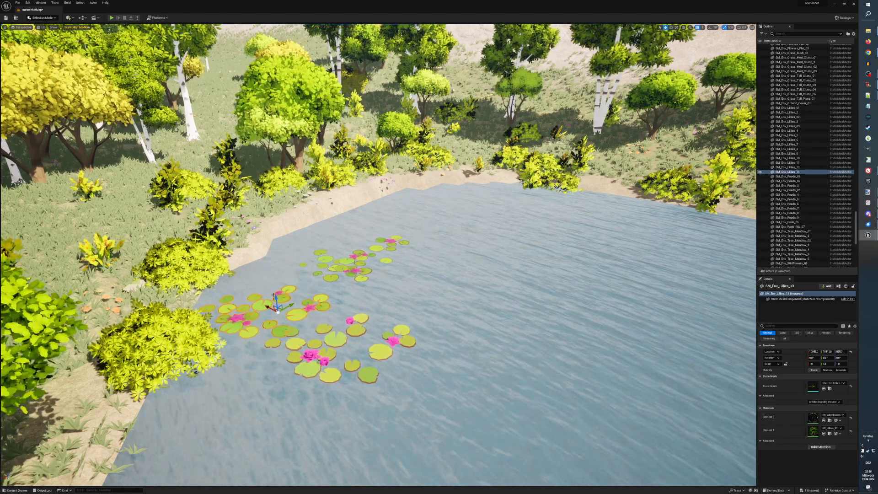
key("e")
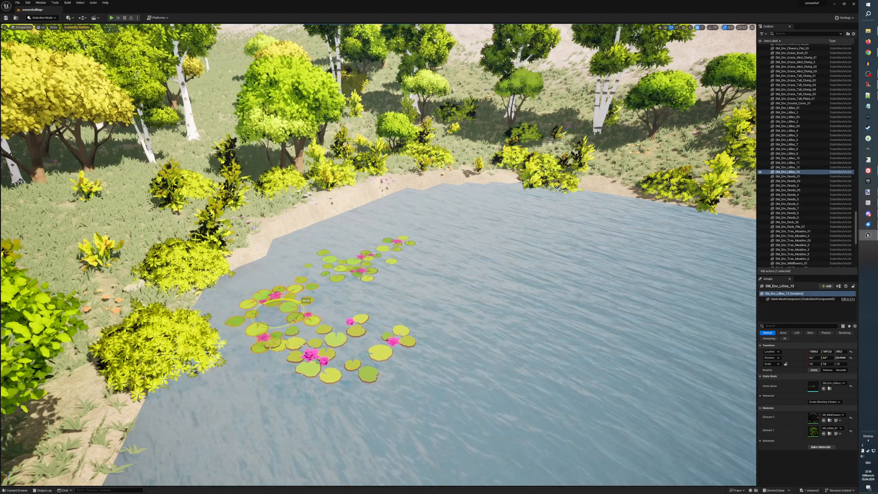
left_click_drag(305, 320, 299, 334)
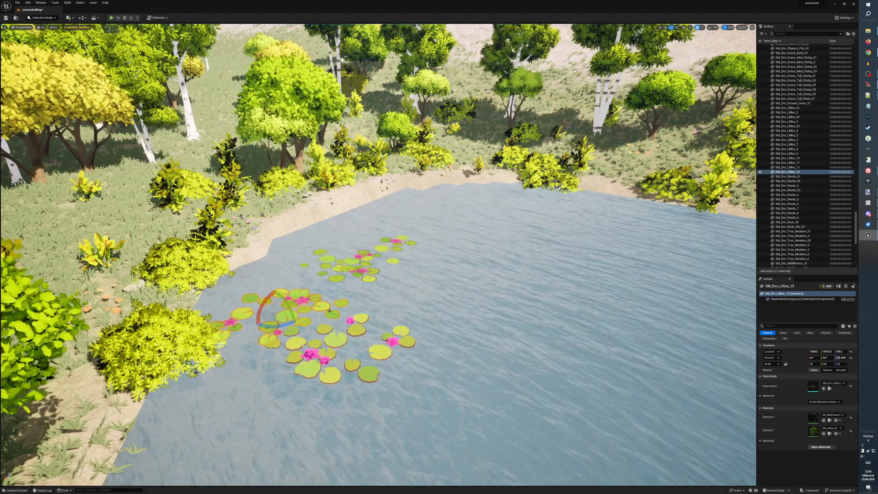
Duplicate the lily cluster twice more, placing one copy along the far bank and a rotated one toward open water.
key("w")
key("ctrl+d")
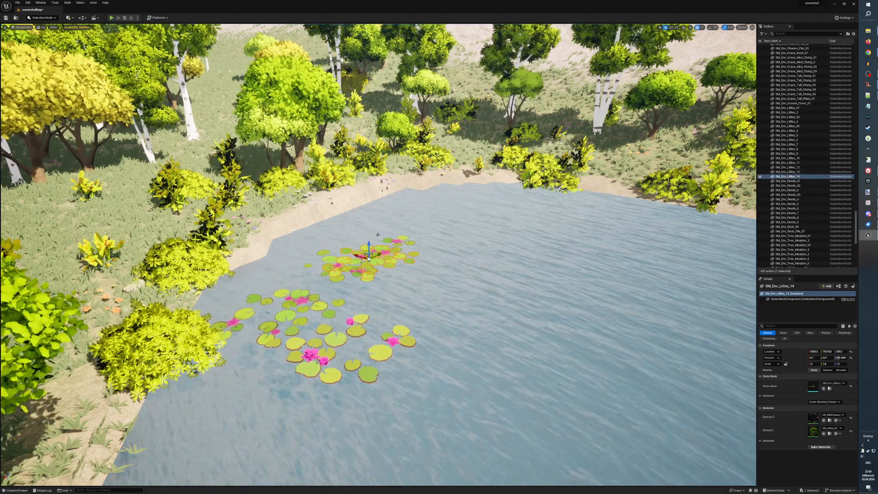
left_click_drag(357, 255, 337, 238)
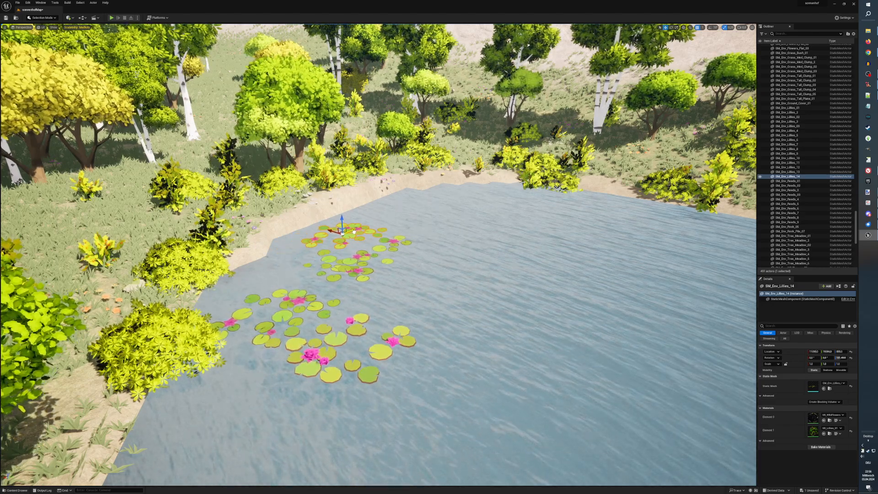
key("ctrl+d")
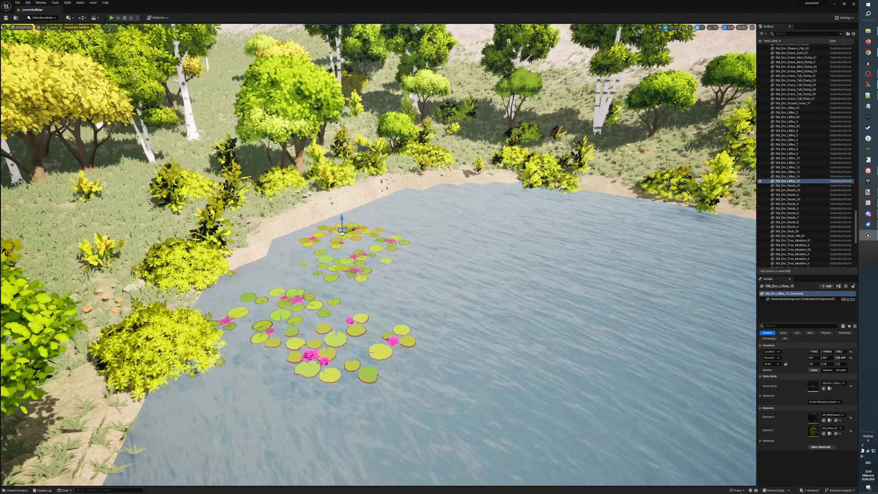
left_click_drag(331, 232, 339, 240)
left_click_drag(409, 288, 420, 297)
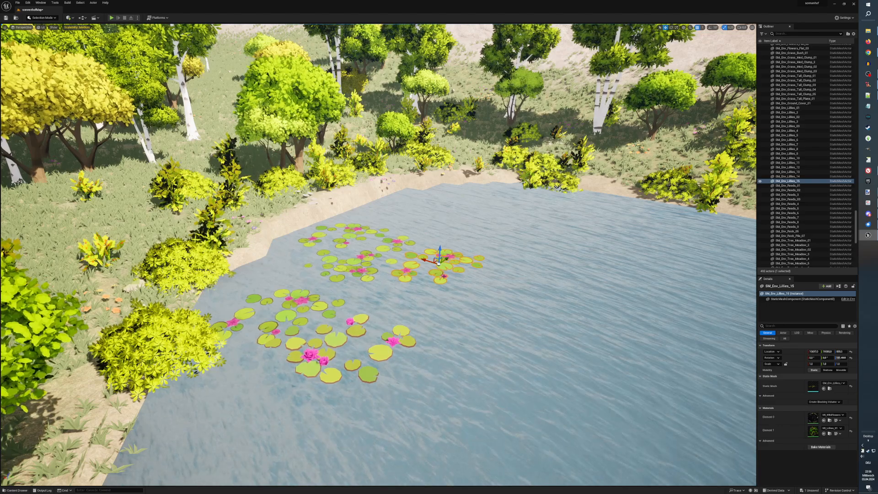
left_click_drag(448, 258, 418, 286)
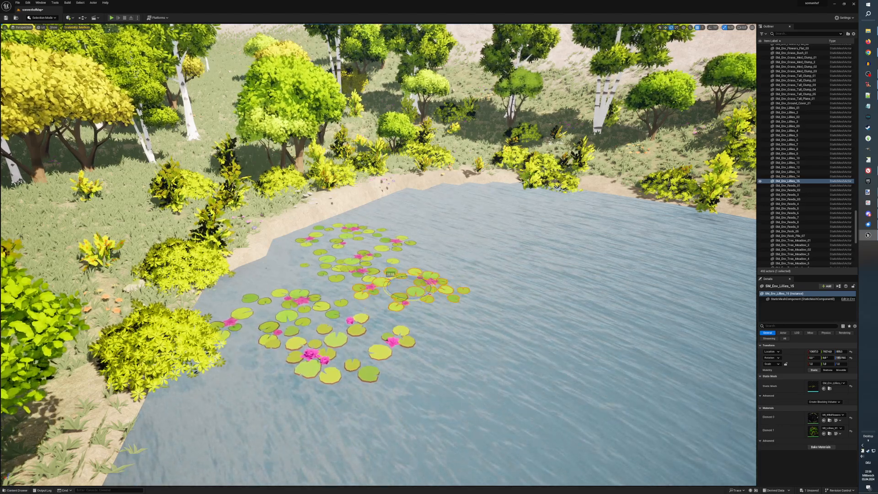
left_click_drag(421, 299, 420, 299)
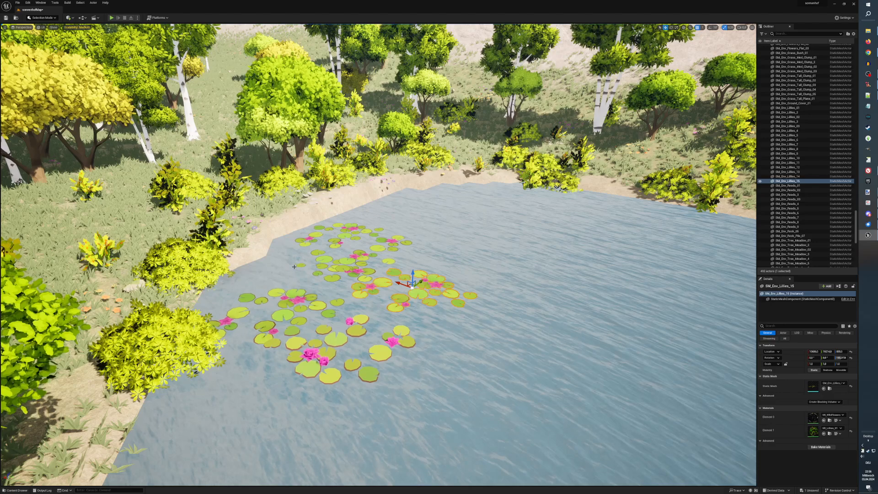
Duplicate a lily cluster from the middle of the patch, rotate the copy and move it close to the sandy bank.
left_click(333, 268)
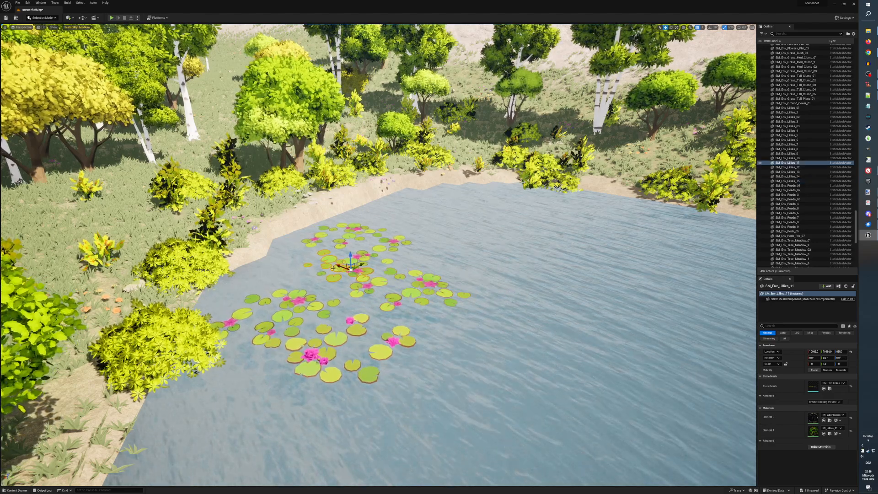
left_click(330, 276)
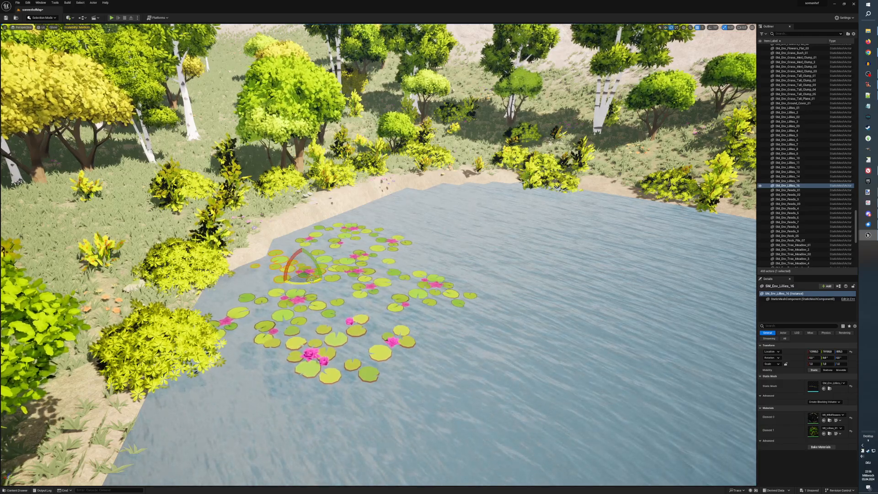
left_click_drag(314, 280, 324, 274)
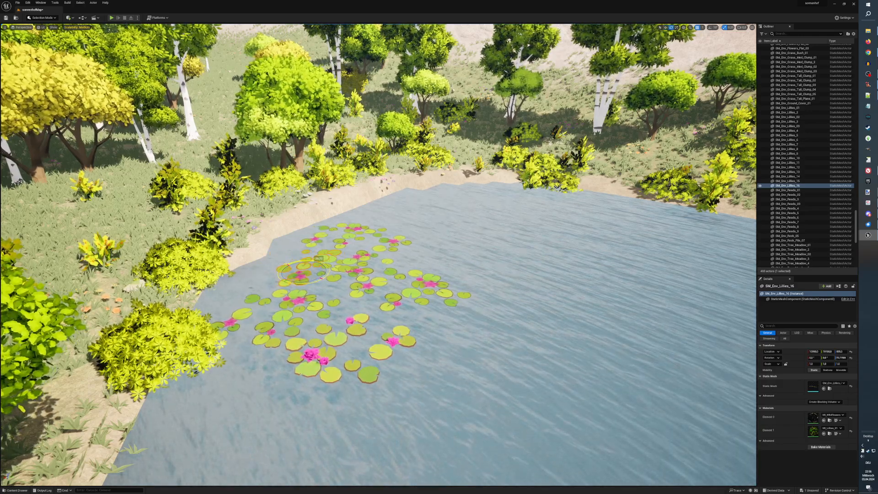
key("w")
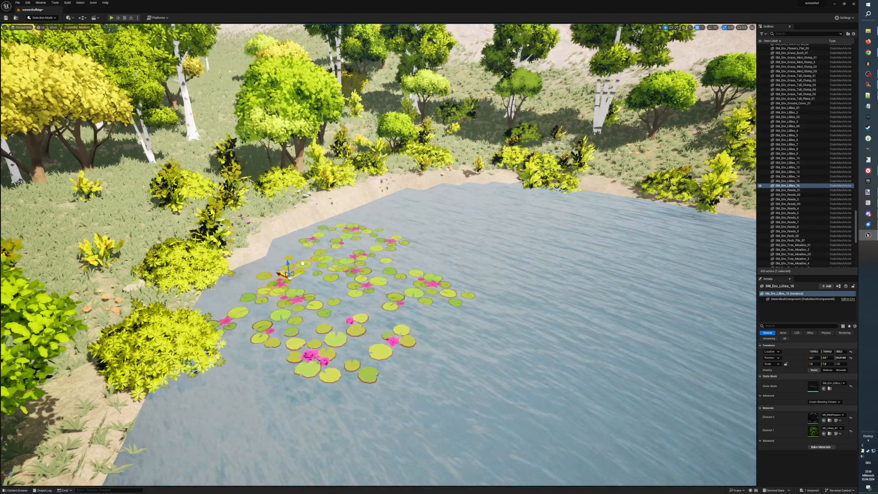
left_click_drag(282, 267, 275, 268)
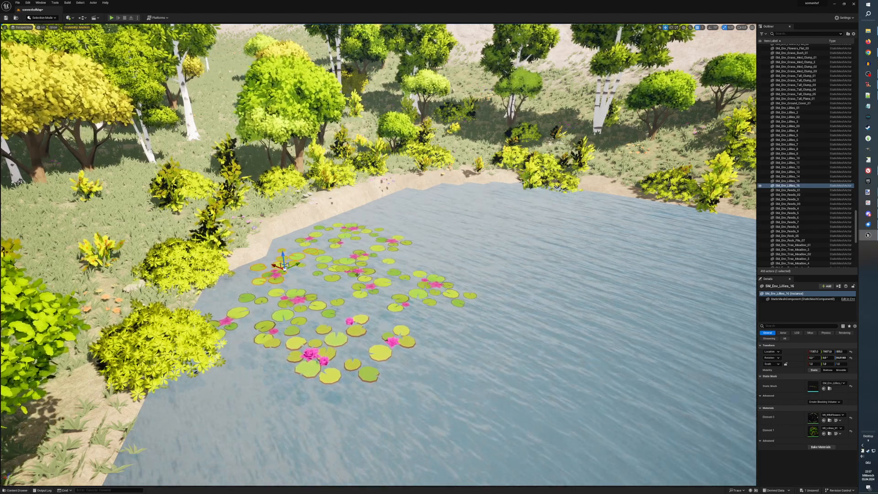
Place the large tree SM_Env_Tree_Meadow_01 on the grass between the reeds and the camp and rotate it about its vertical axis.
scroll(358, 275, "down", 10)
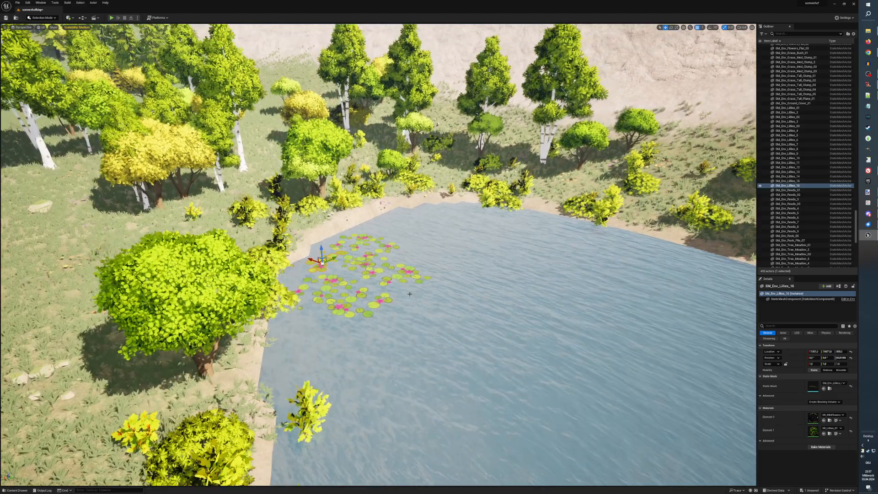
scroll(410, 294, "down", 10)
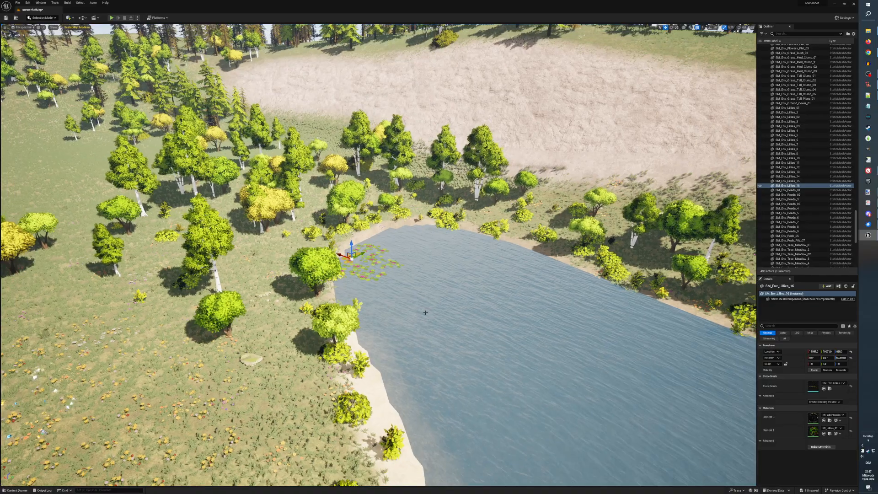
left_click_drag(409, 295, 426, 312)
key("ctrl+space")
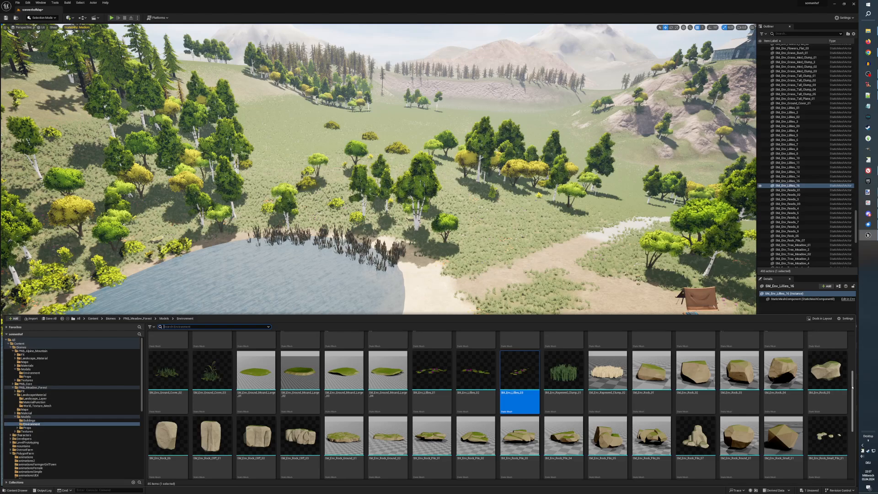
left_click_drag(852, 388, 852, 431)
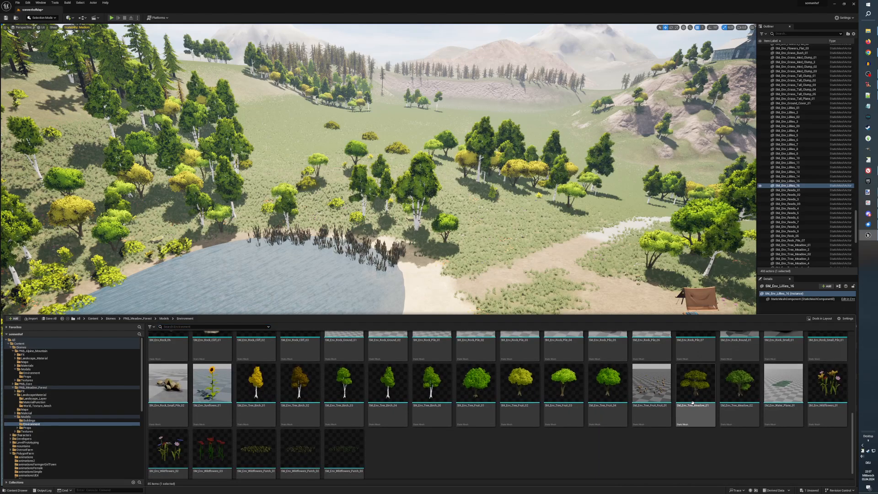
left_click_drag(693, 403, 503, 236)
key("e")
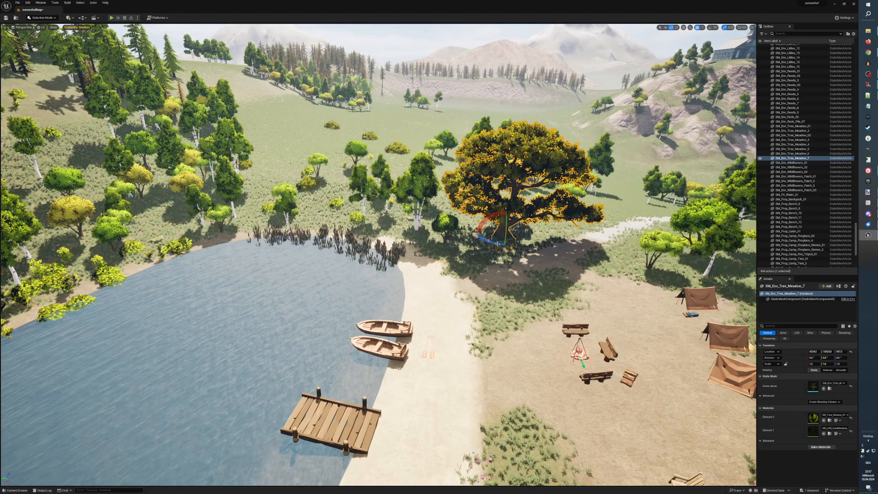
left_click_drag(493, 244, 509, 249)
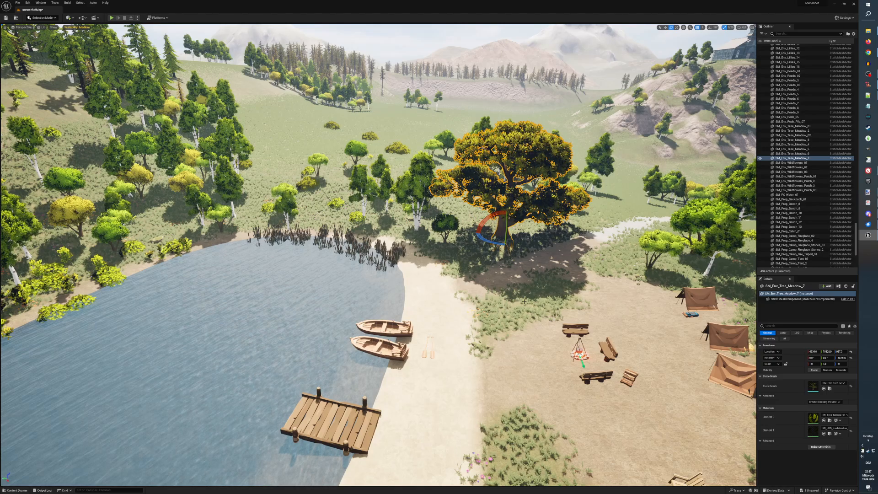
Place the tree SM_Env_Tree_Meadow_02 between the beach and the campfire benches.
key("ctrl+space")
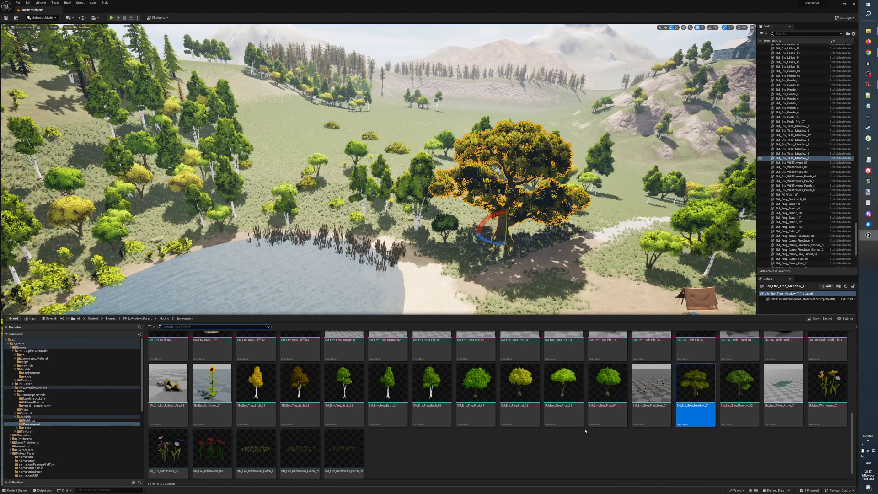
left_click(738, 395)
left_click_drag(614, 313, 519, 311)
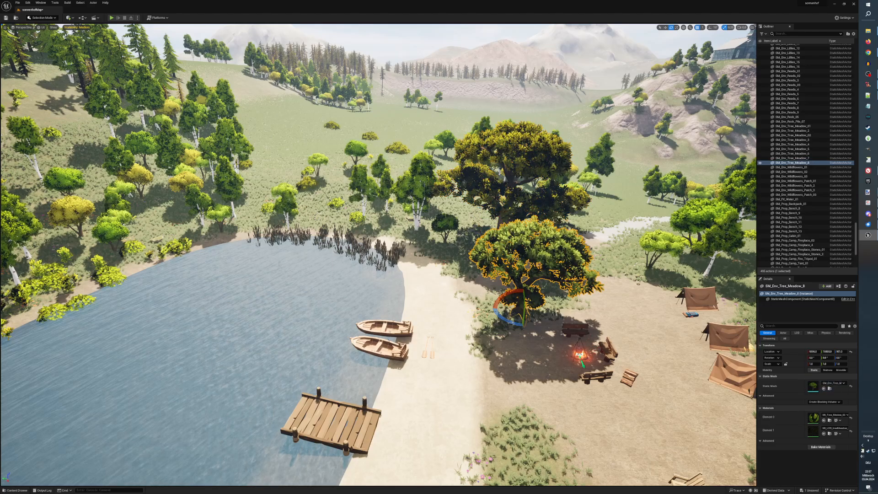
Try the fruit tree SM_Env_Tree_Fruit_04 on the meadow in front of the red cabin, and undo its placement.
right_click_drag(520, 311, 612, 322)
key("a")
right_click_drag(500, 334, 500, 334)
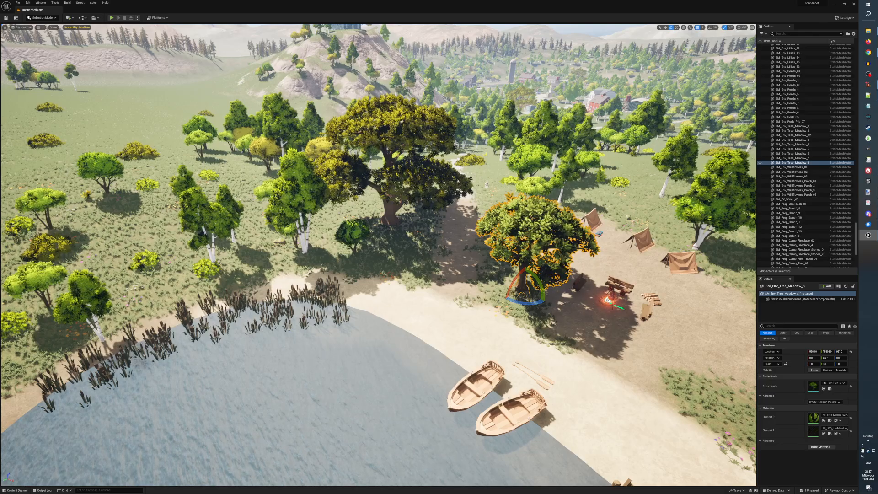
key("f")
right_click_drag(500, 334, 500, 335)
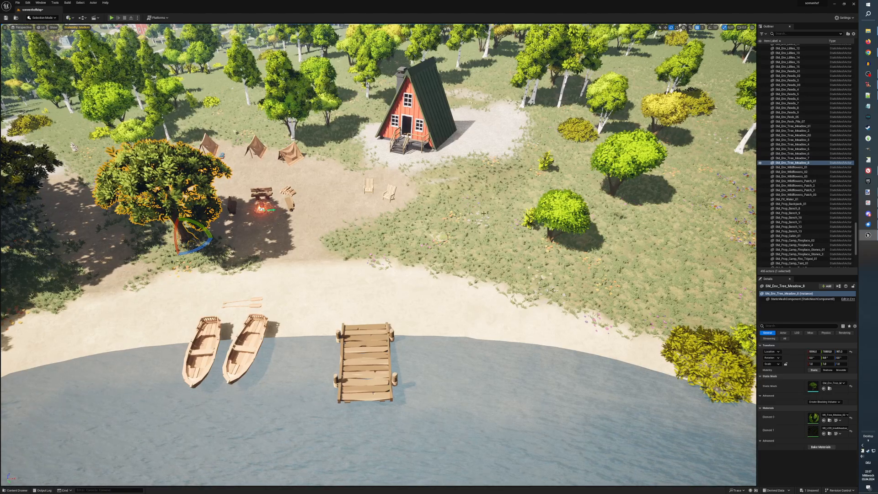
key("ctrl+space")
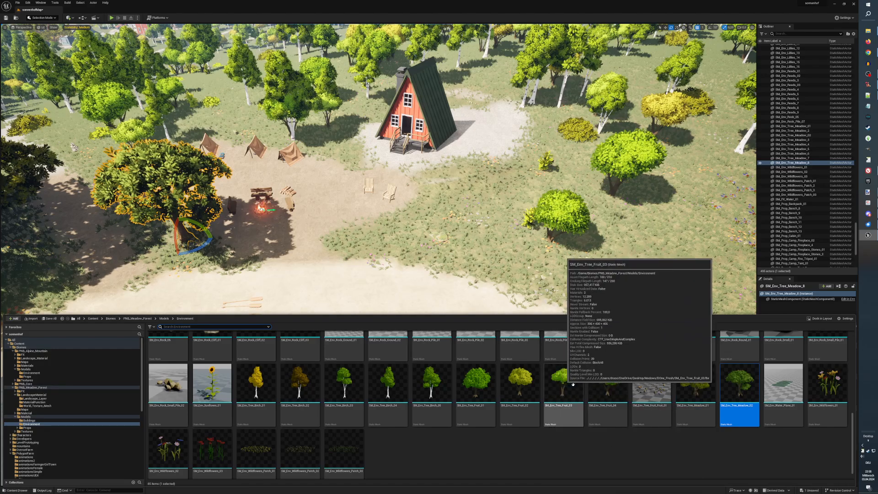
left_click(607, 393)
left_click_drag(492, 214, 477, 209)
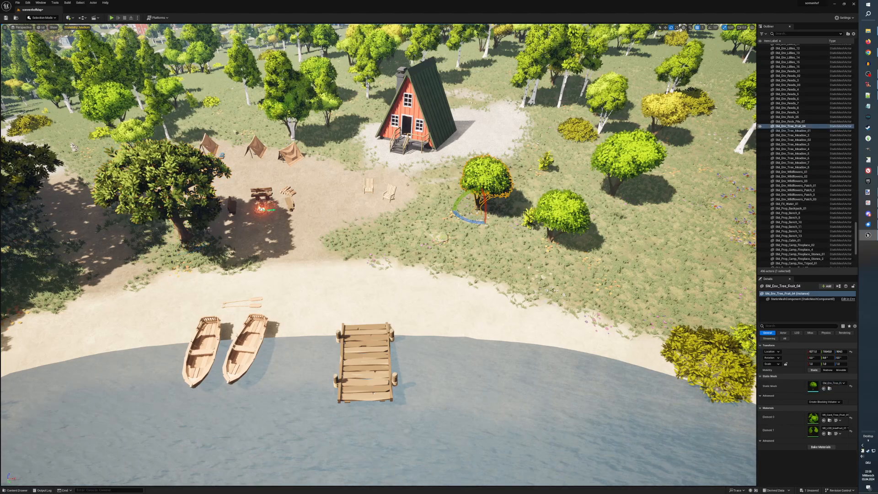
key("ctrl+z")
Try the fruit trees SM_Env_Tree_Fruit_01 and SM_Env_Tree_Fruit_03 in front of the cabin, deleting each one.
key("ctrl+space")
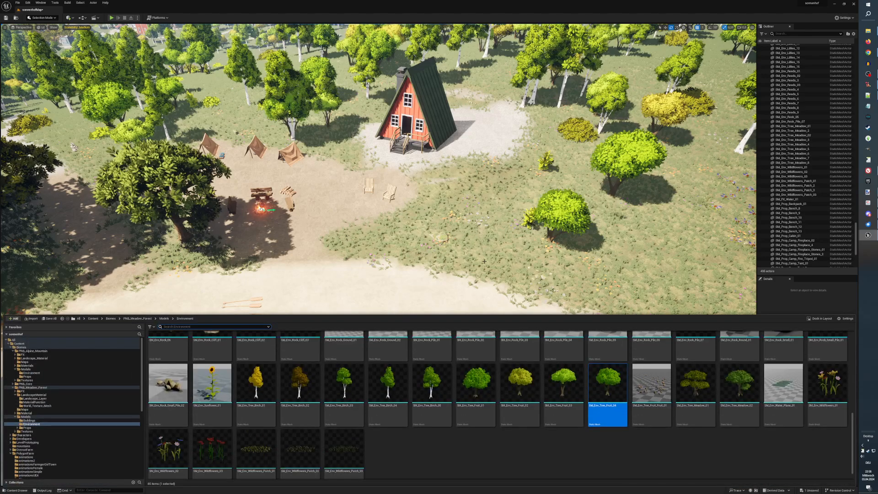
left_click_drag(476, 382, 485, 206)
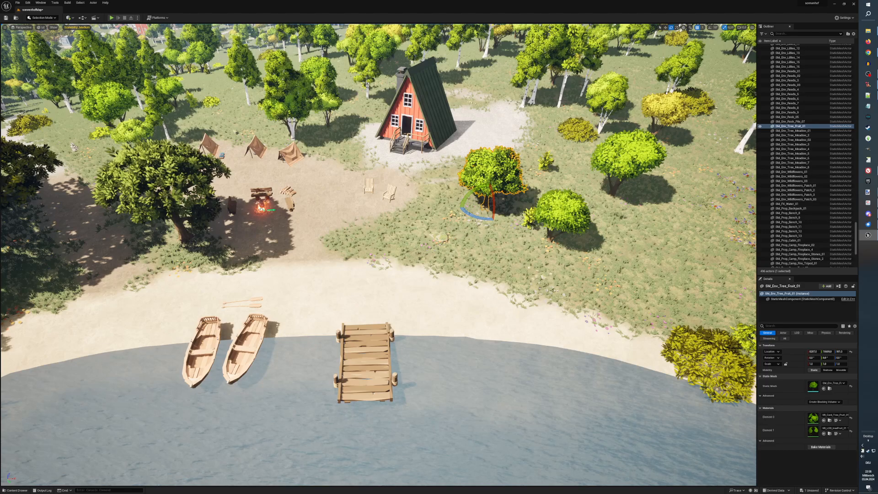
key("Delete")
key("ctrl+space")
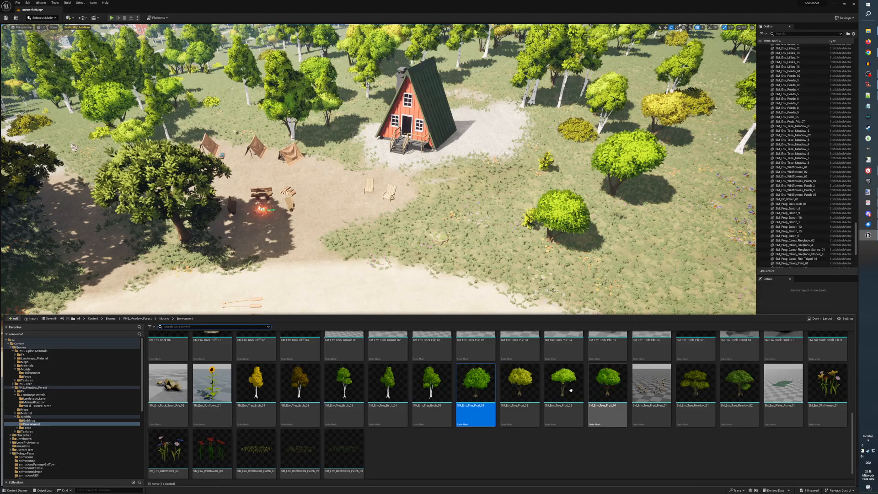
left_click_drag(566, 392, 458, 200)
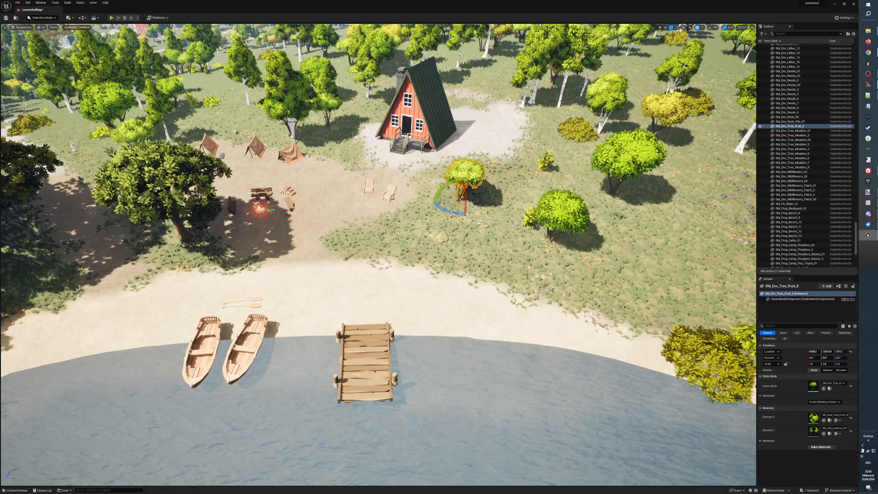
key("Delete")
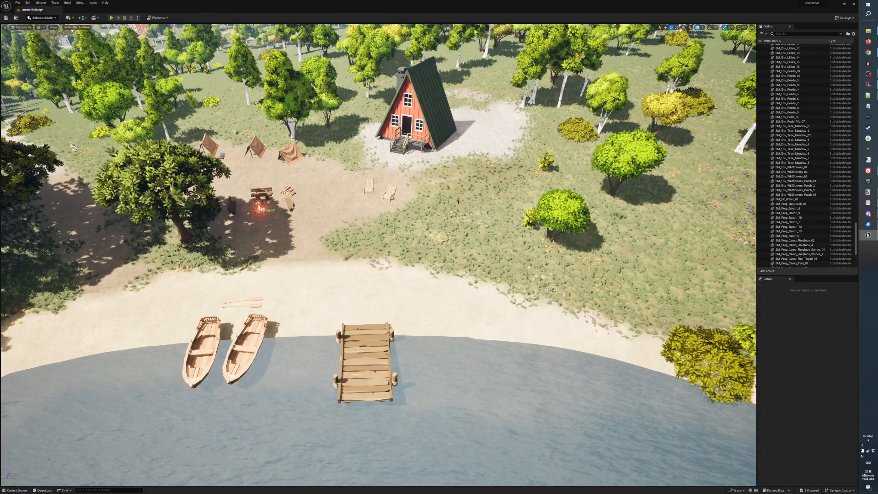
Place the tree SM_Env_Tree_Meadow_02 on the meadow in front of the red cabin, near the edge of its gravel area.
right_click_drag(458, 201, 384, 180)
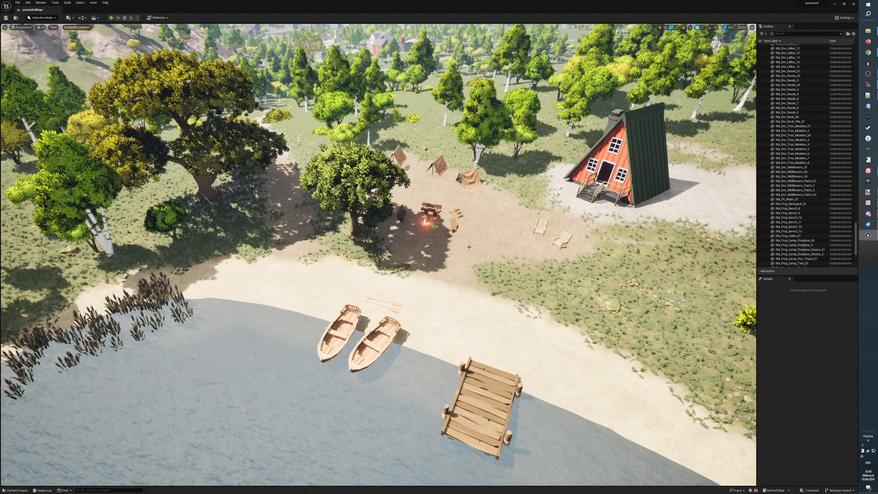
right_click_drag(475, 262, 551, 295)
key("ctrl+space")
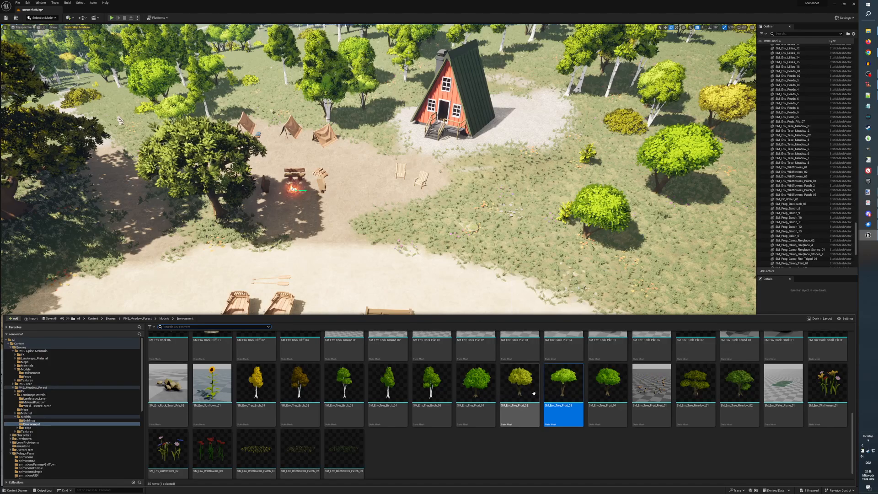
left_click_drag(736, 388, 511, 190)
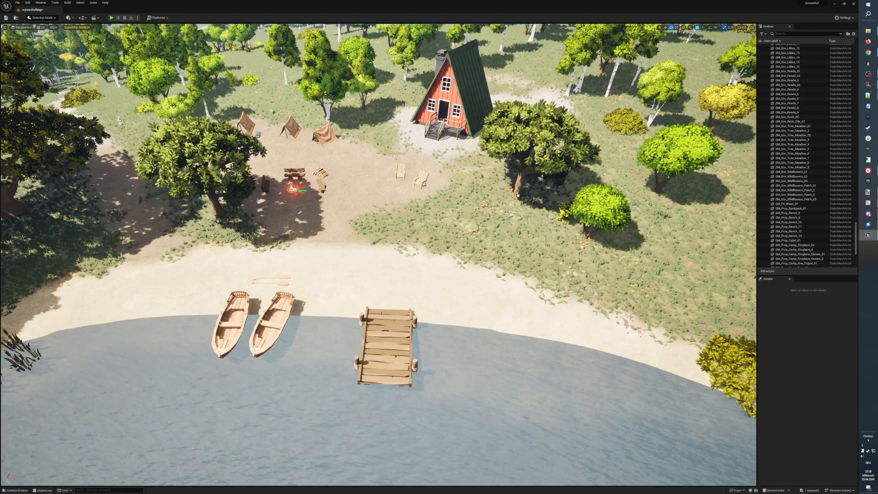
left_click_drag(518, 195, 516, 196)
Move the meadow tree beside the campfire slightly away from the fire, toward the large tree near the reeds.
right_click_drag(517, 196, 799, 191)
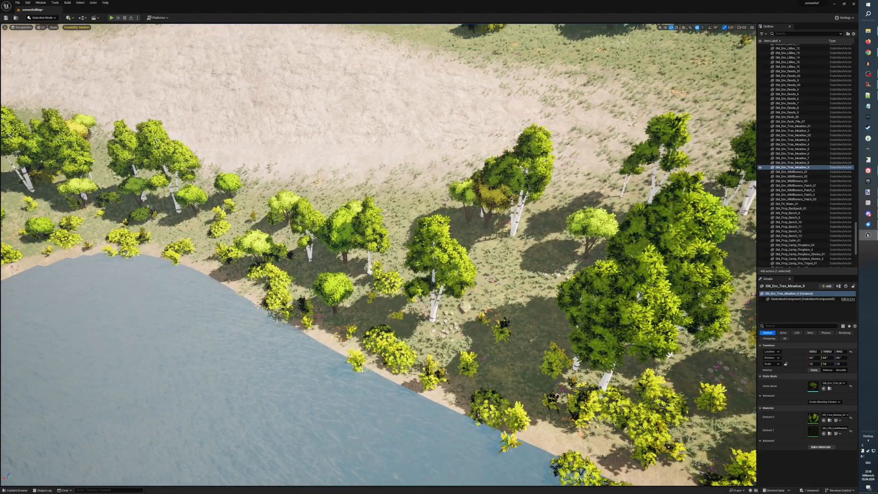
scroll(432, 250, "down", 5)
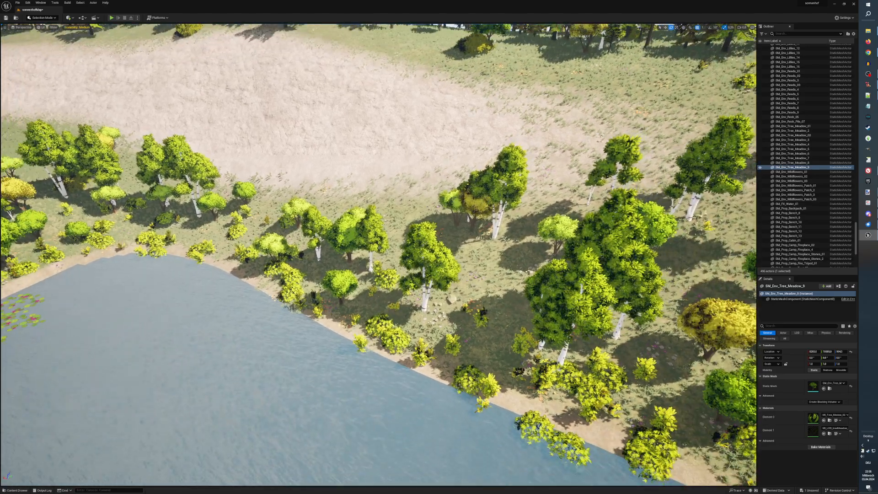
scroll(432, 251, "down", 5)
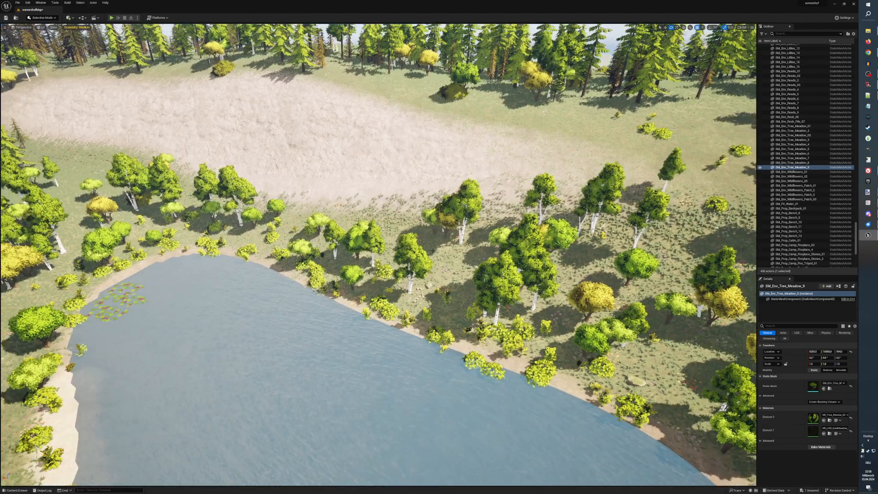
scroll(433, 251, "down", 2)
scroll(432, 251, "down", 2)
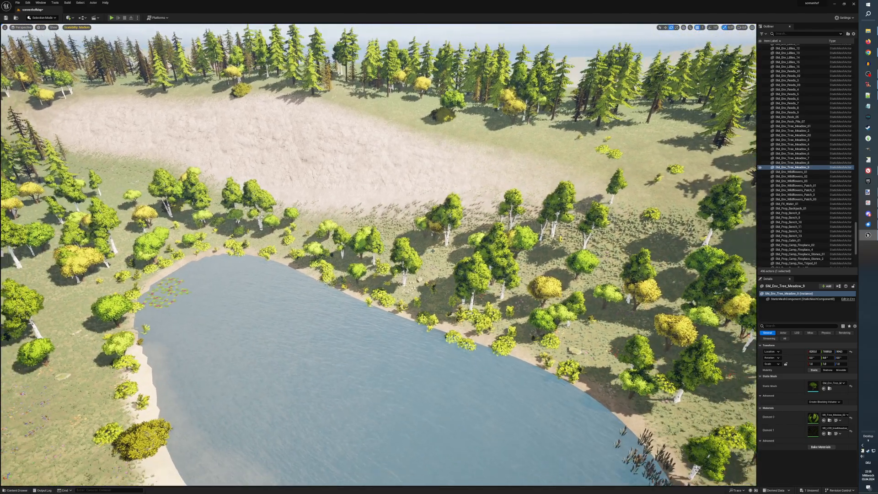
mouse_move(433, 250)
right_mouse_down()
mouse_move(380, 251)
mouse_move(432, 250)
right_mouse_up()
scroll(433, 251, "down", 8)
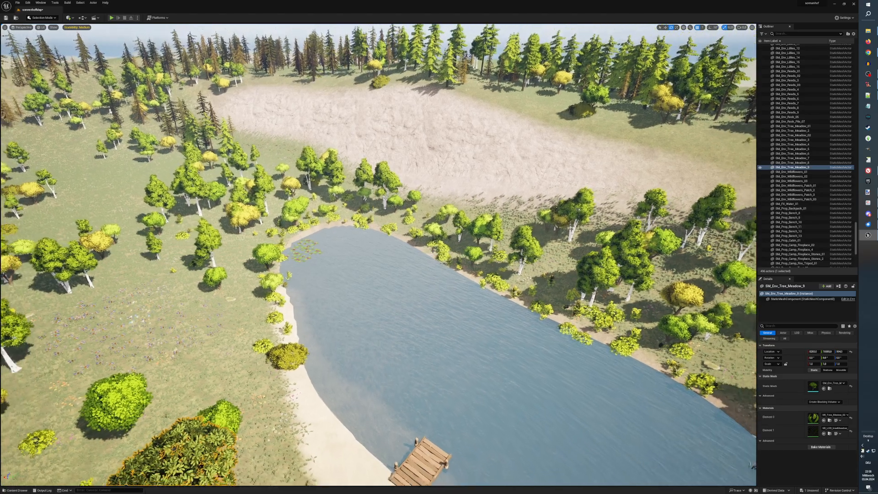
scroll(433, 250, "down", 8)
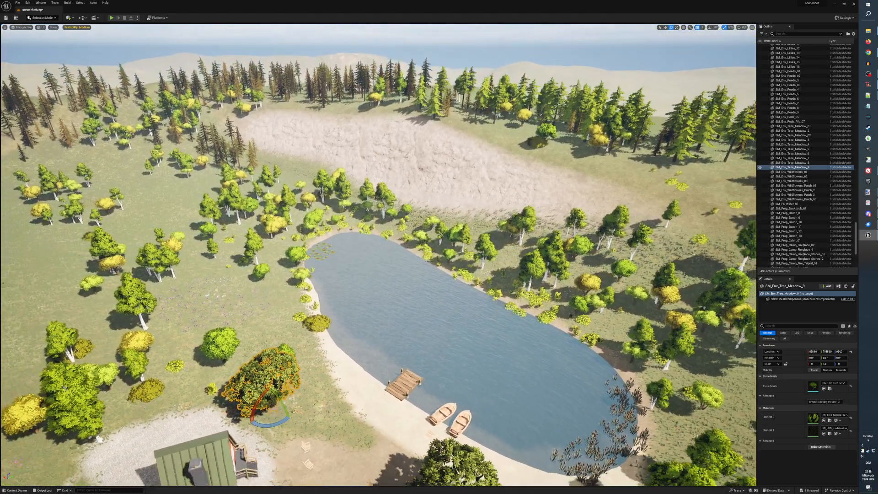
scroll(432, 251, "down", 2)
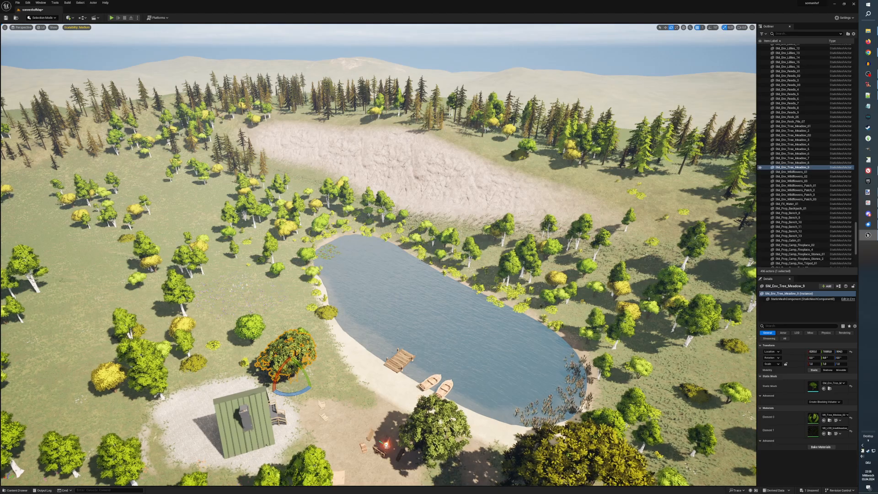
key("q")
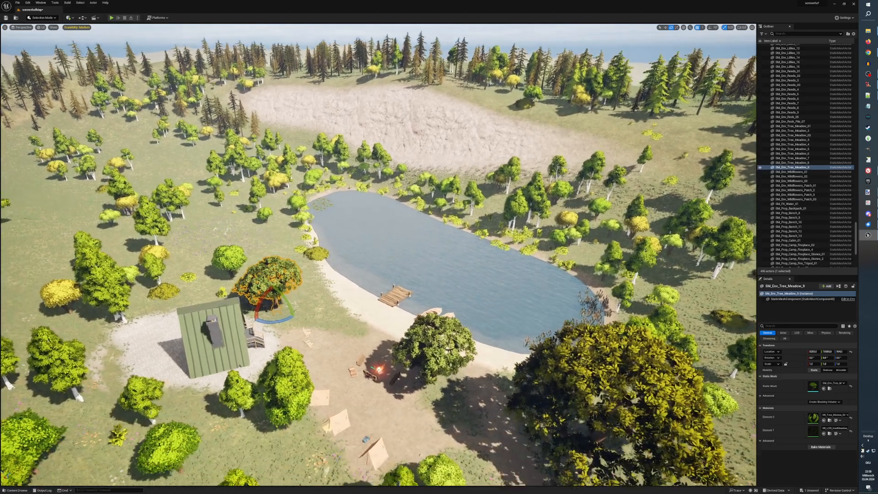
key("q")
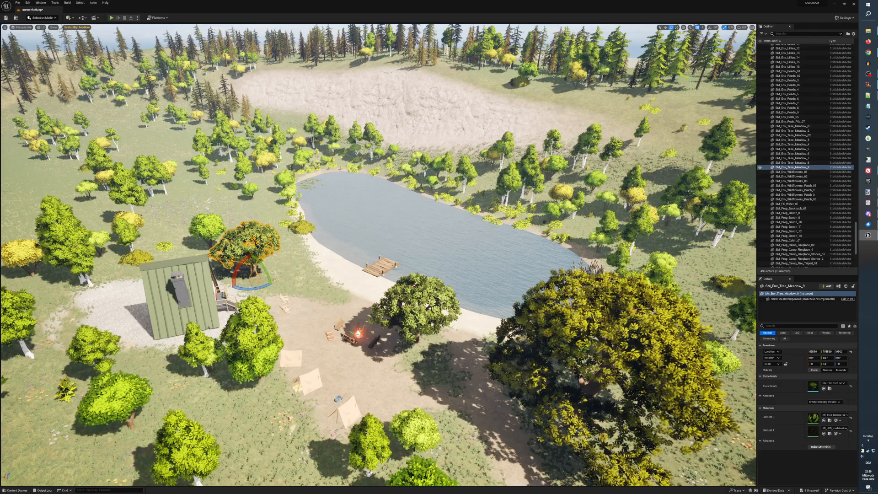
left_click(444, 311)
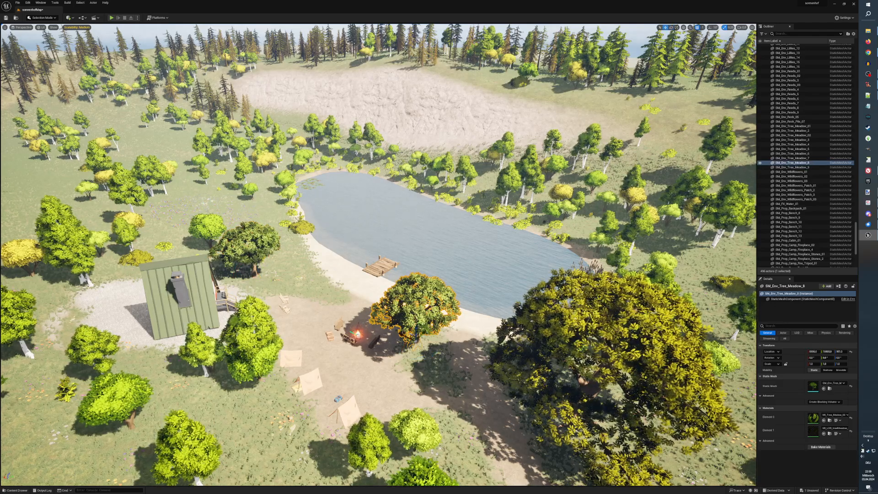
left_click_drag(417, 336, 429, 345)
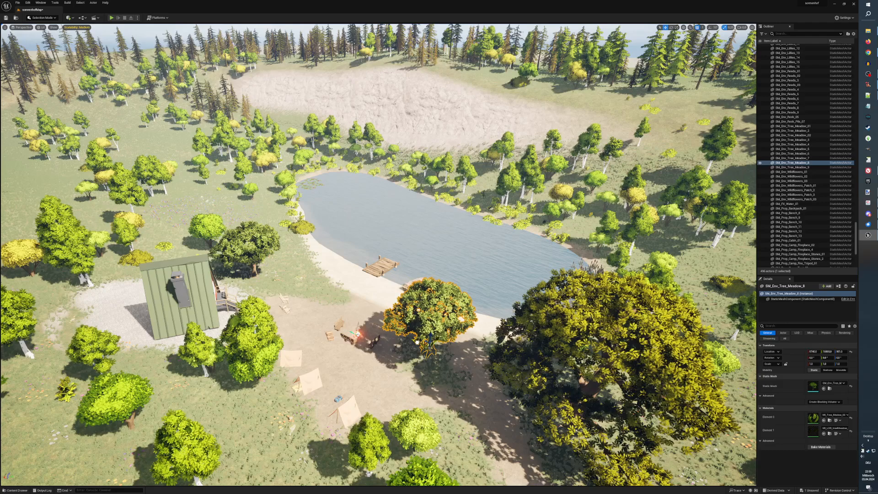
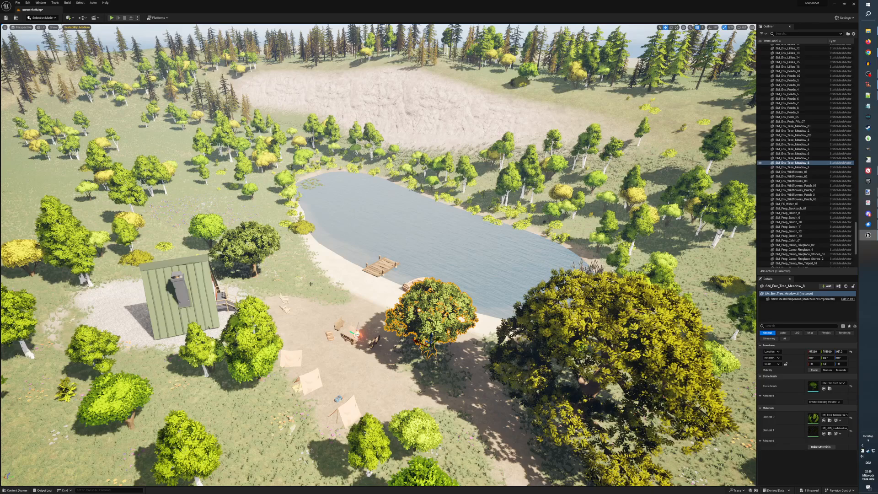
Switch to Foliage mode and activate a bush type in the foliage palette for painting.
left_click(37, 17)
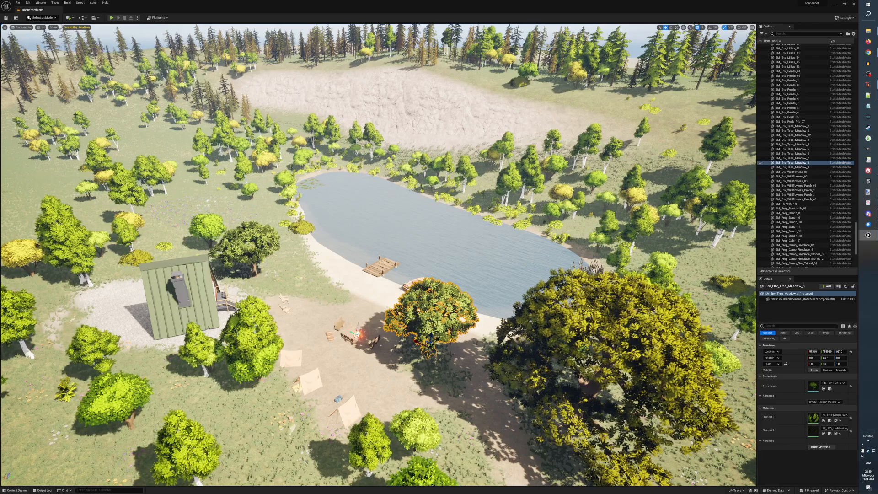
left_click(42, 35)
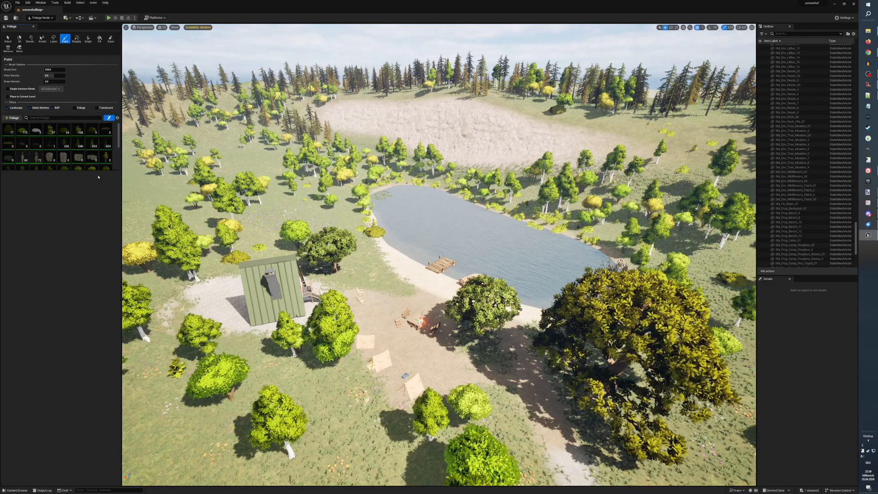
left_click(61, 126)
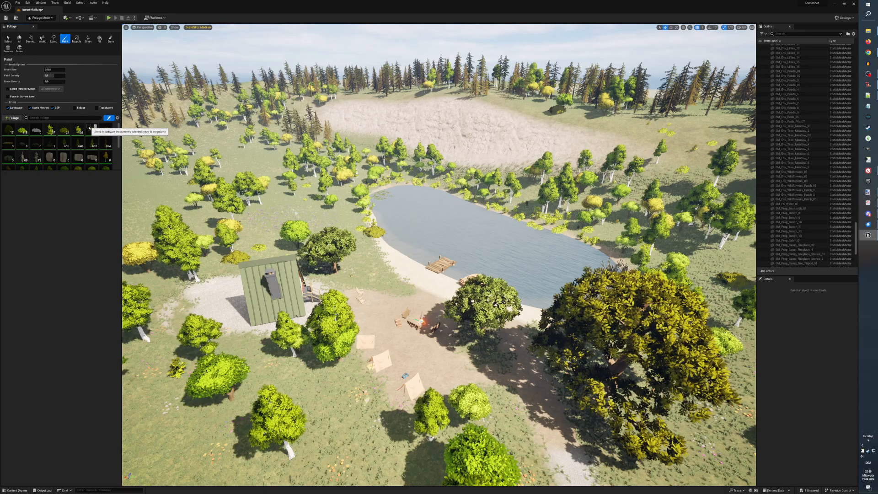
left_click(89, 127)
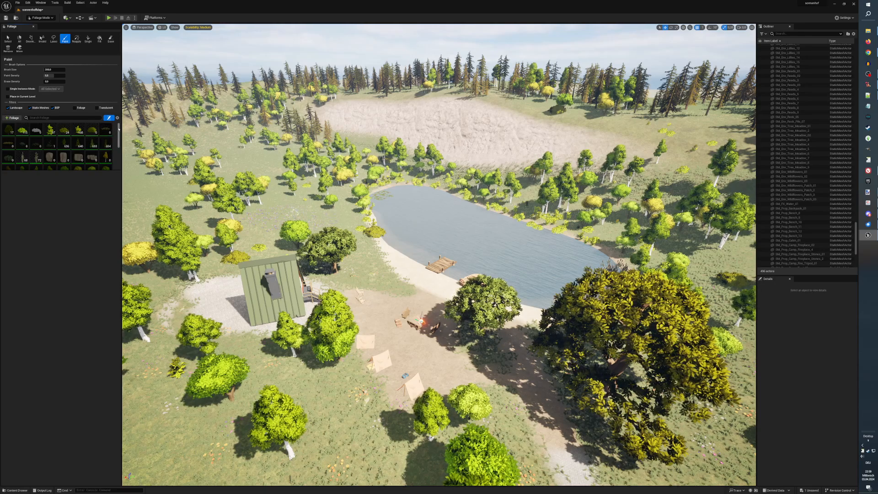
mouse_move(119, 131)
left_mouse_down()
mouse_move(120, 153)
mouse_move(120, 137)
left_mouse_up()
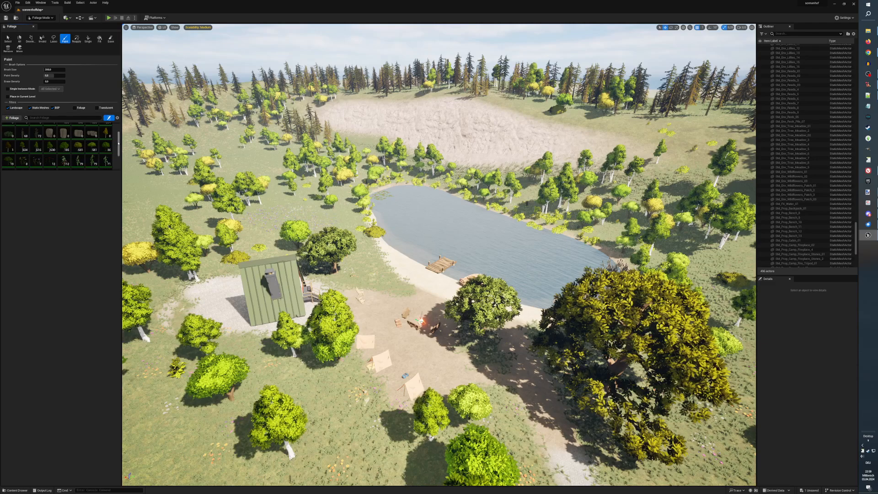
left_click_drag(118, 143, 119, 135)
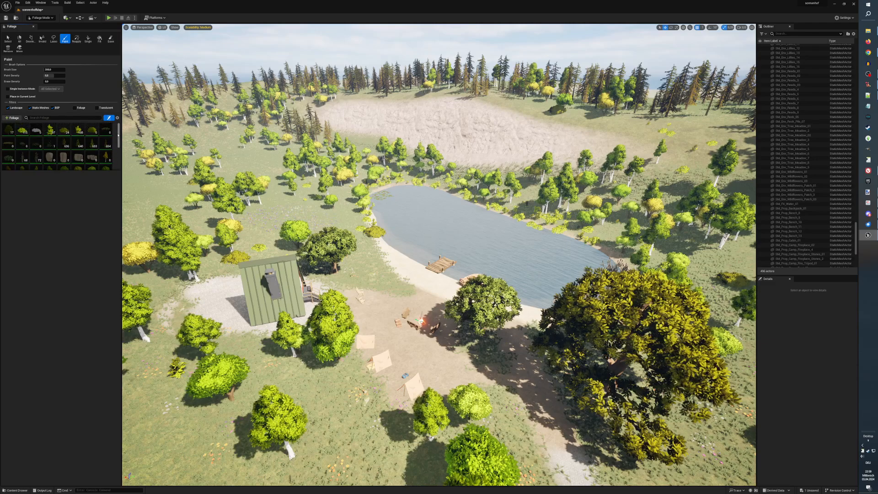
Undo a trial foliage stroke, set the paint density to 0.001 and paint a bush between the camp and the beach.
left_click(374, 264)
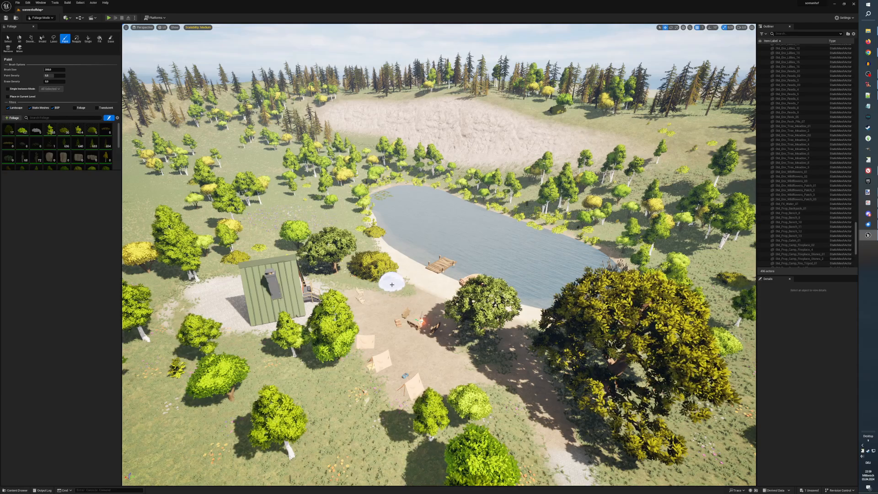
key("ctrl+z")
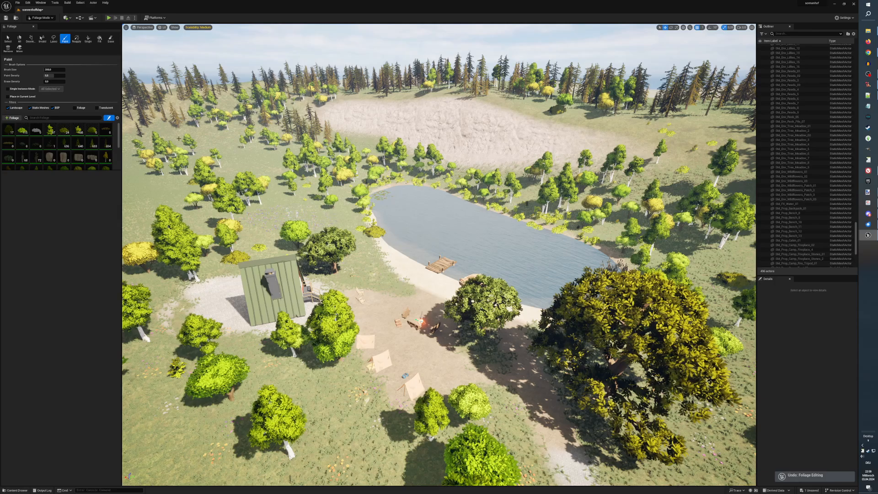
left_click(54, 76)
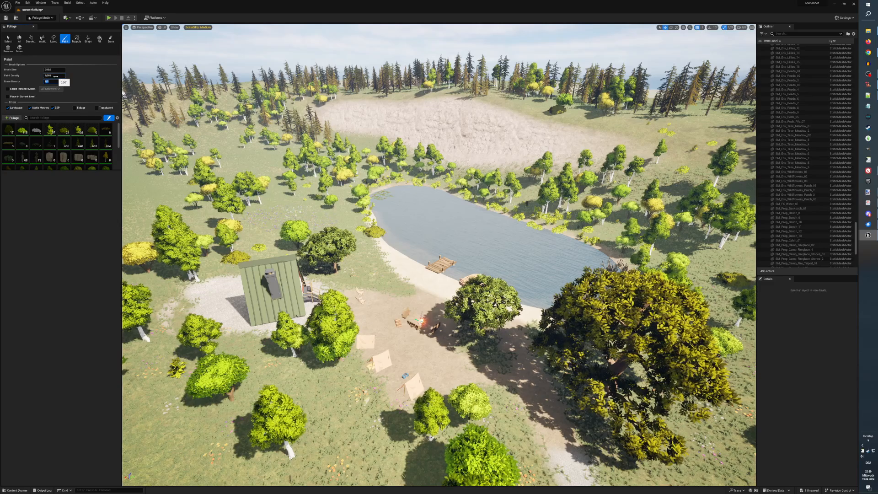
left_click_drag(376, 280, 396, 287)
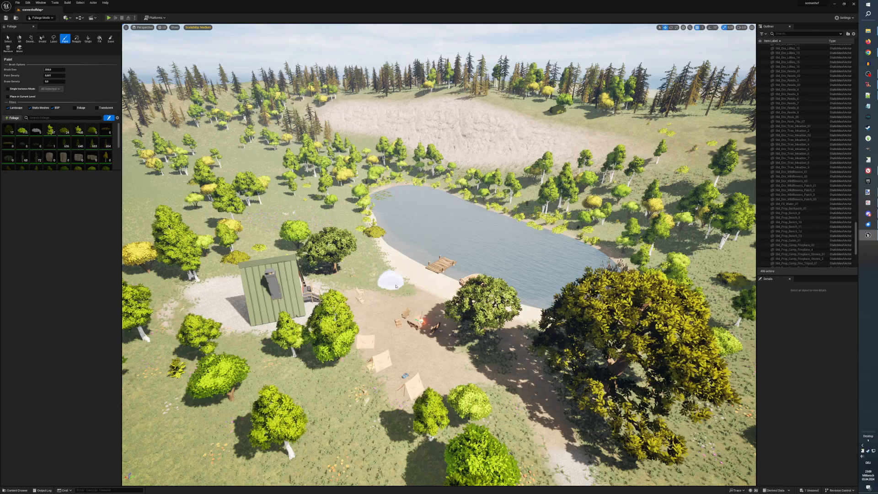
left_click(397, 286)
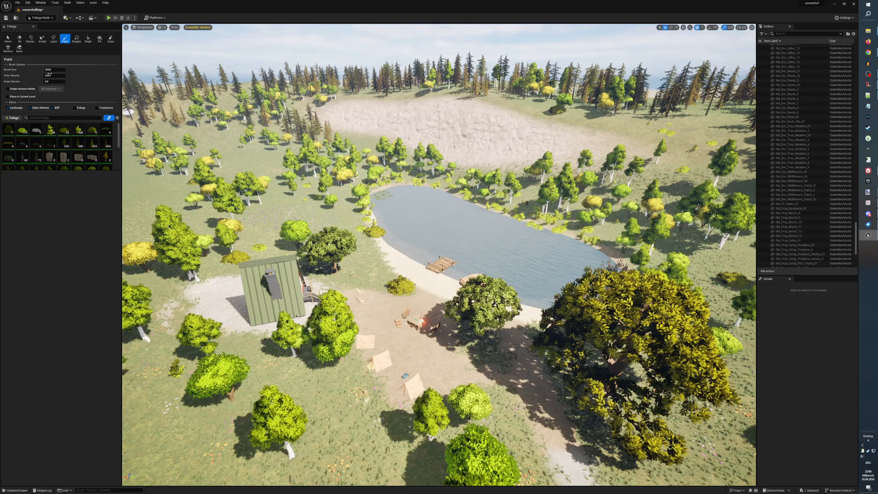
Set the paint density to 0.01 and paint more bushes along the grass between the beach and the cabin's tree.
left_click(55, 75)
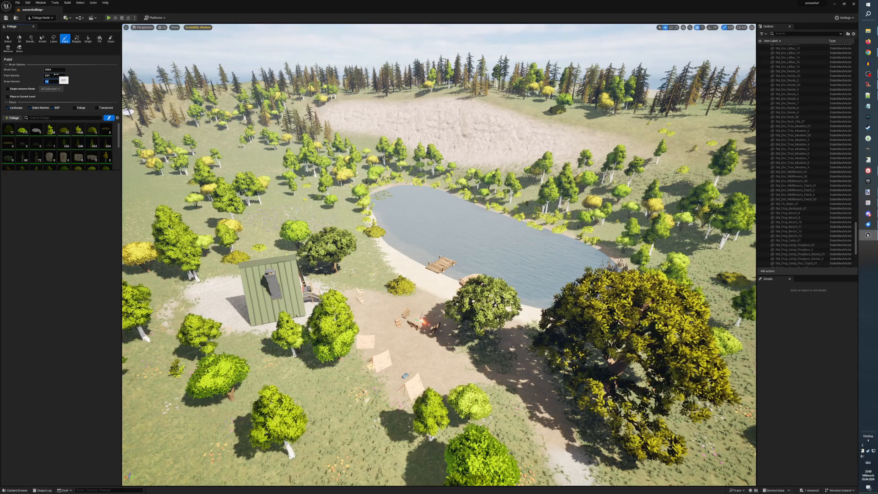
left_click(379, 269)
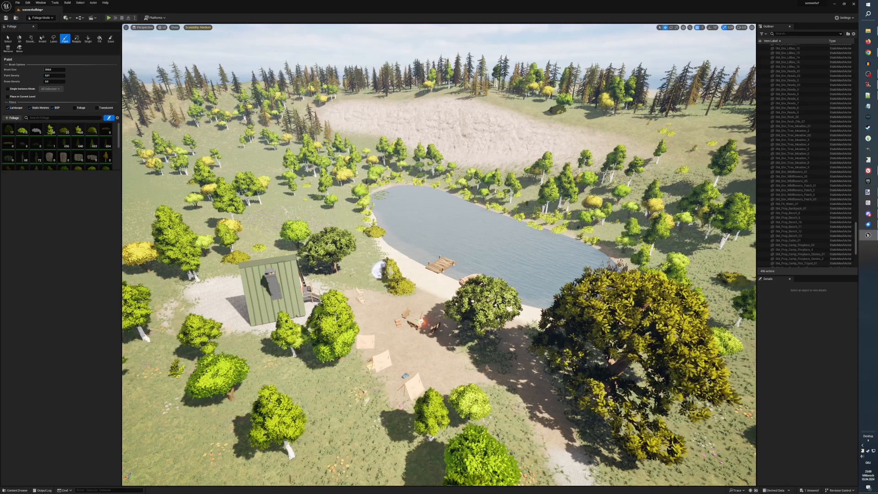
left_click(370, 276)
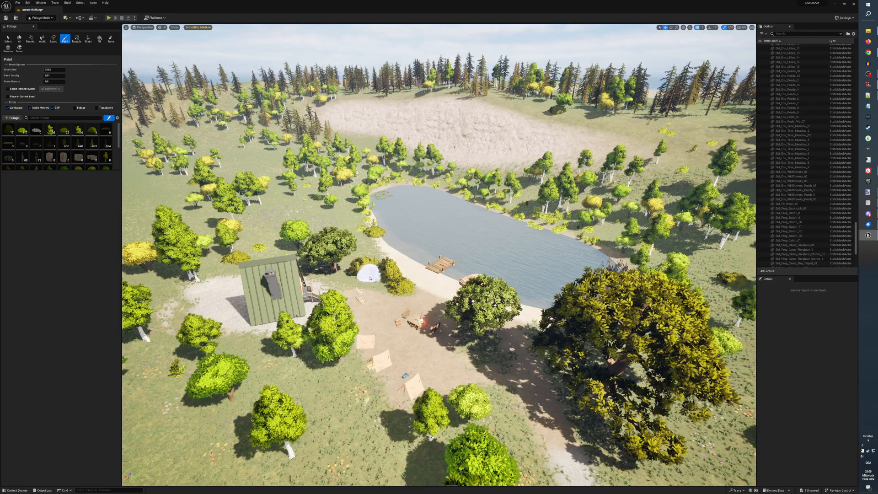
left_click(371, 251)
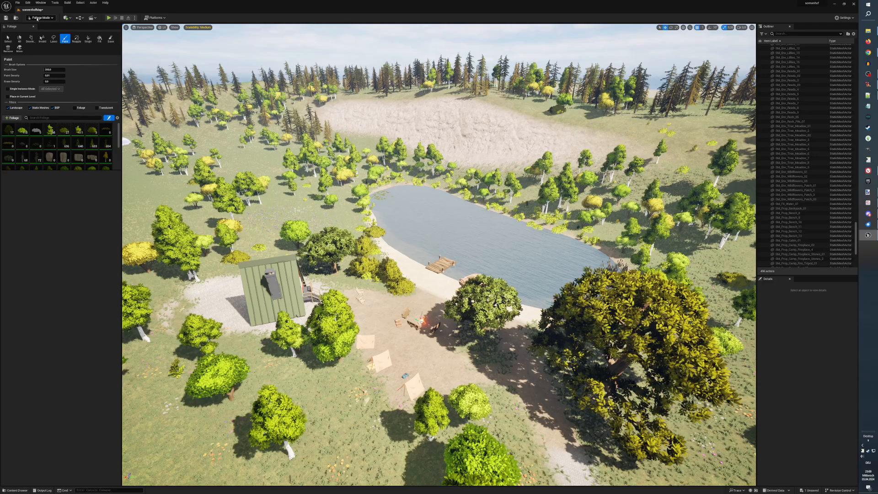
Return to Selection mode and place the rock pile SM_Env_Rock_Pile_05 among the trees on the lake's far shore.
left_click(37, 19)
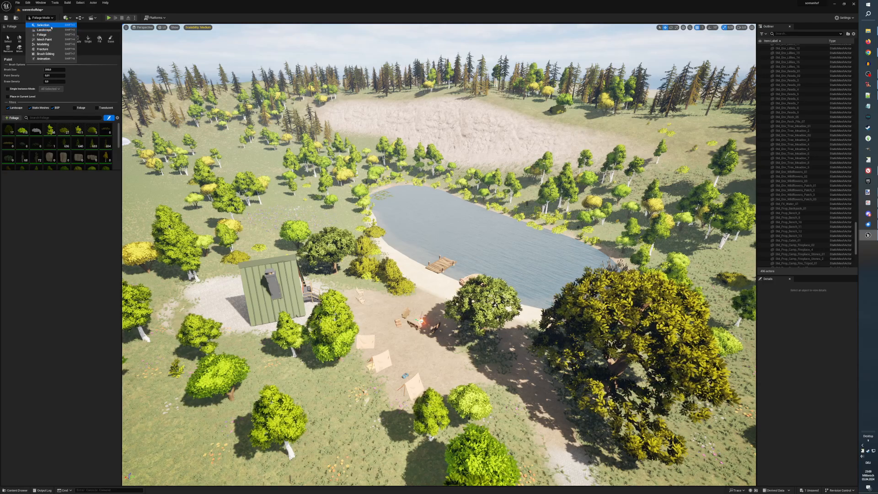
left_click(51, 26)
key("ctrl+space")
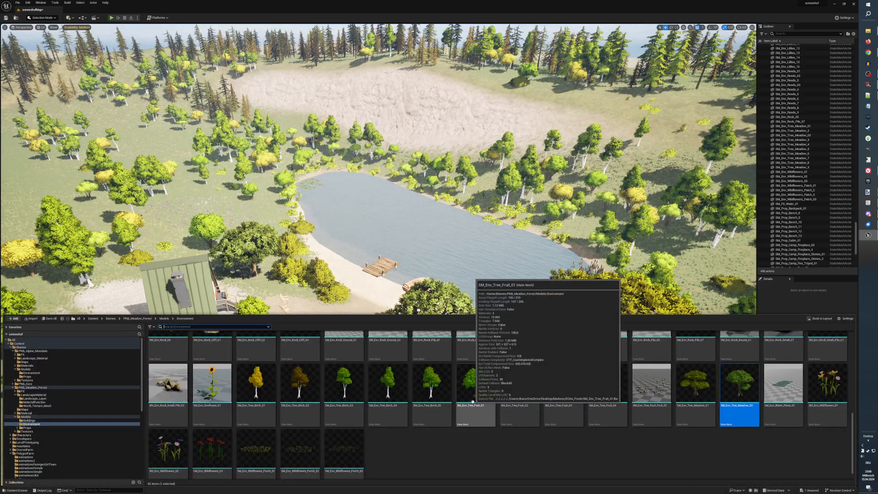
scroll(473, 401, "up", 3)
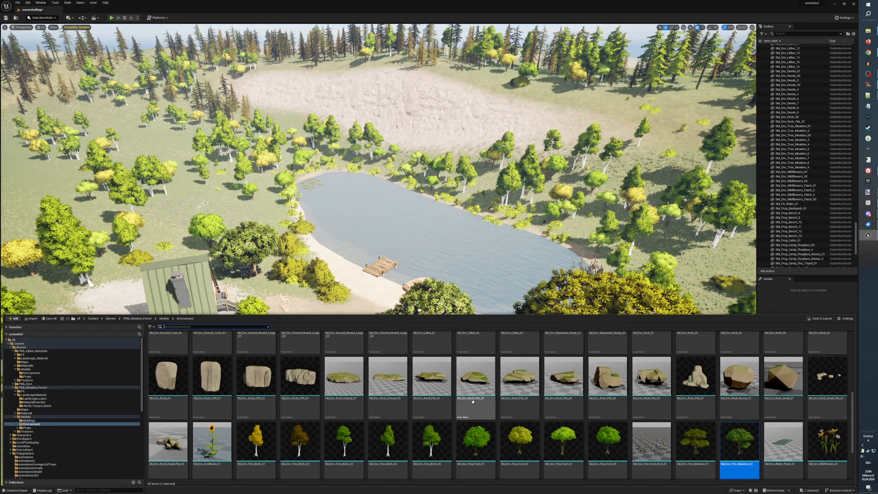
scroll(473, 401, "up", 1)
left_click_drag(406, 276, 393, 204)
right_click_drag(406, 276, 399, 259)
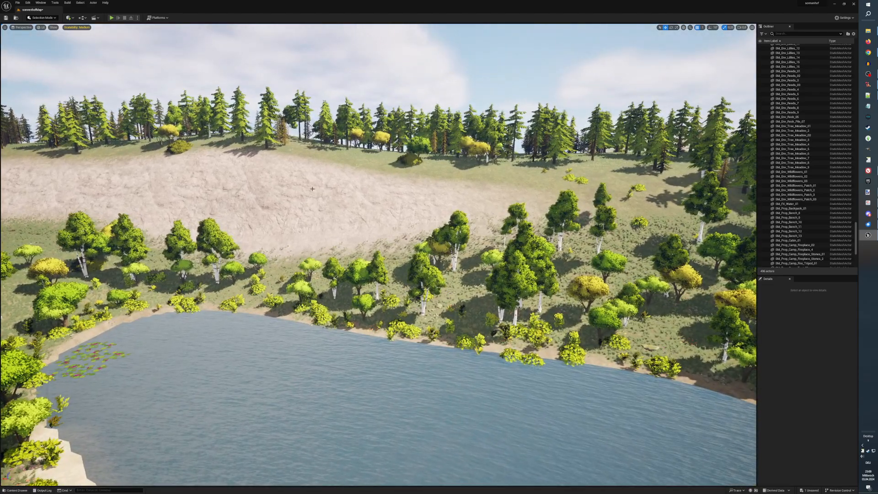
key("ctrl+space")
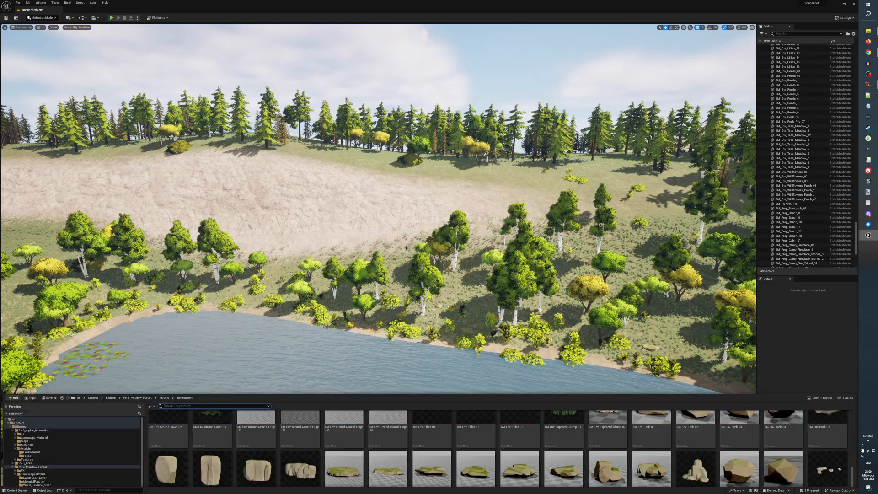
right_click_drag(460, 286, 471, 307)
key("ctrl+space")
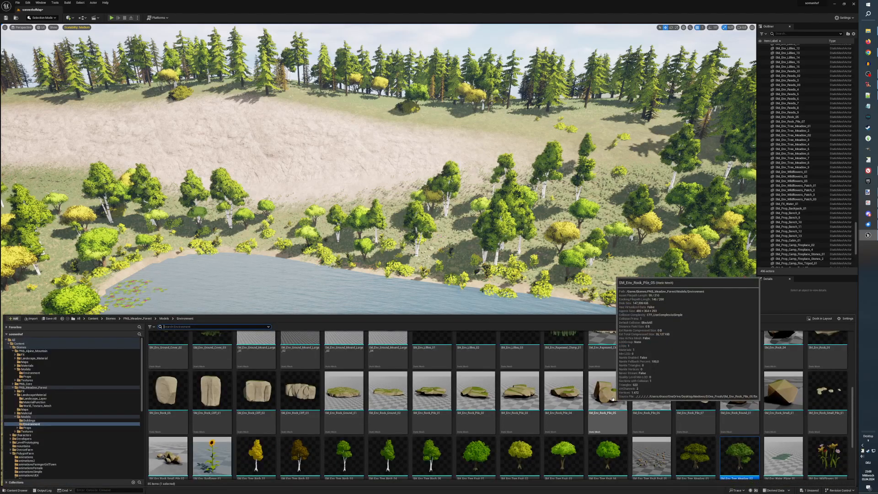
left_click(607, 391)
left_click_drag(466, 274, 457, 239)
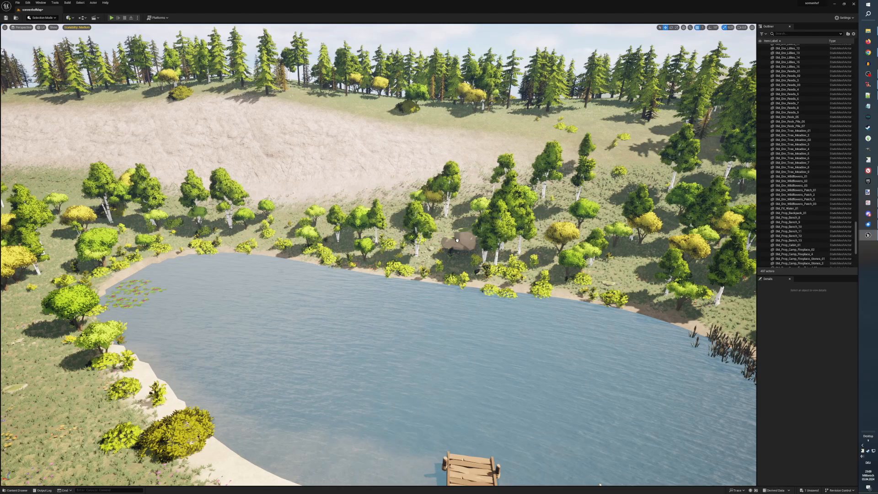
Place SM_Env_Rock_Pile_06 between the birches beside the first rock pile, toward the bare slope, and rotate it.
key("ctrl+space")
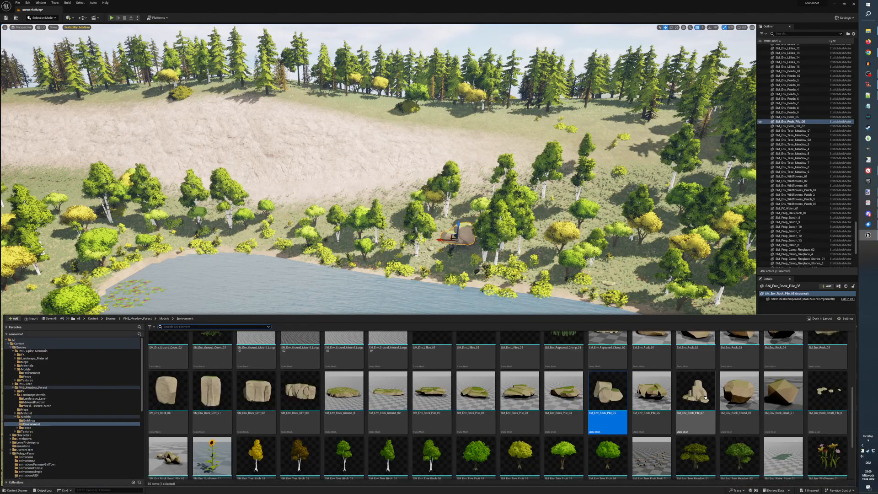
left_click(652, 391)
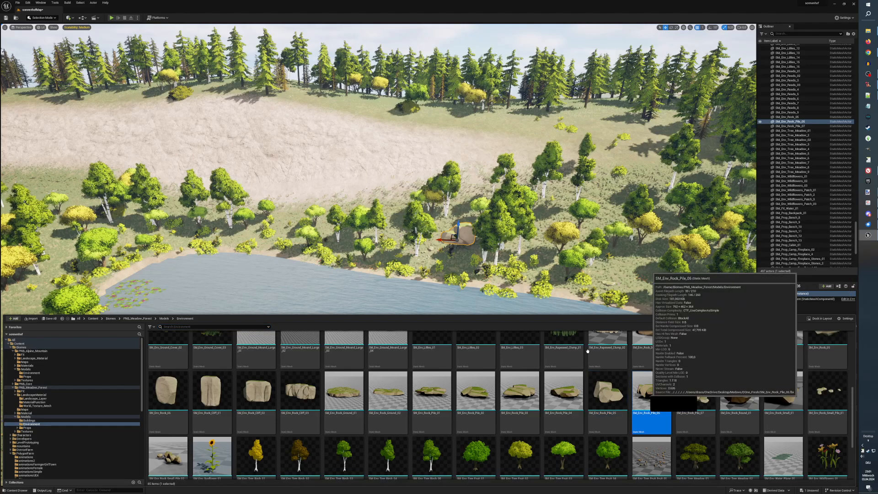
left_click_drag(396, 243, 398, 217)
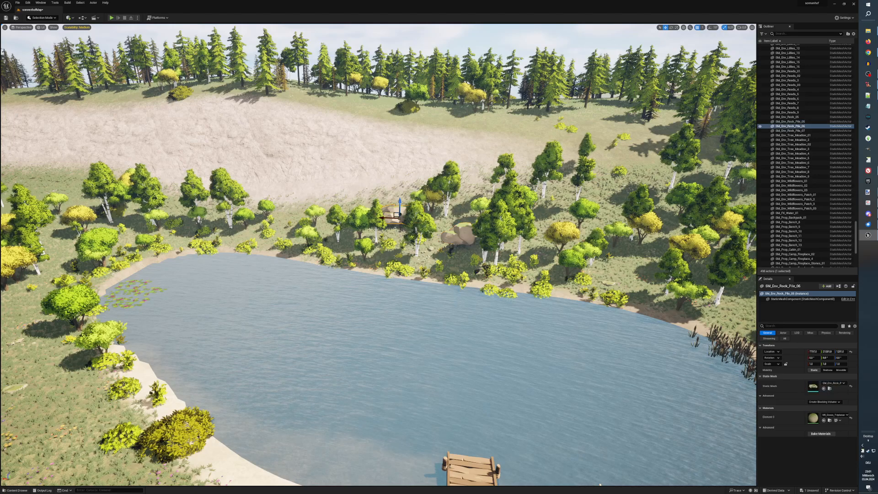
key("e")
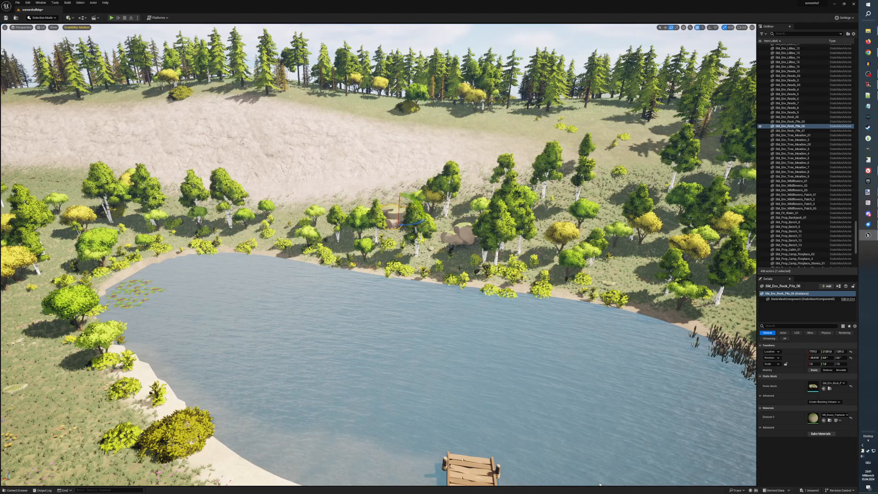
Place SM_Env_Rock_Pile_03 near the far shore between the existing rock piles and the water lilies, and adjust its rotation and position.
key("ctrl+space")
scroll(685, 396, "up", 2)
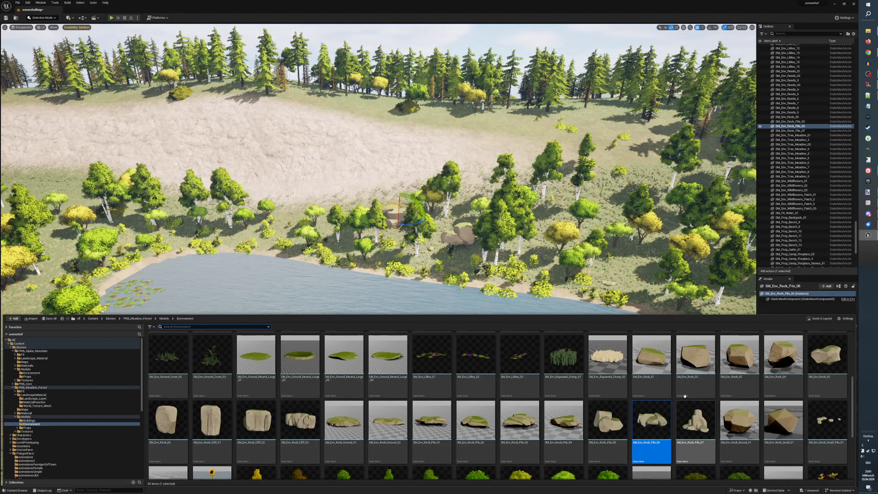
left_click(510, 427)
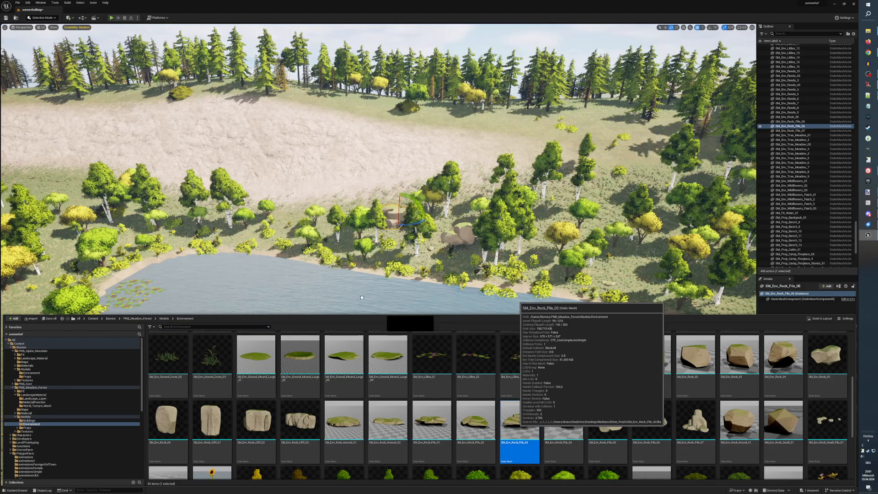
left_click_drag(362, 297, 295, 210)
key("w")
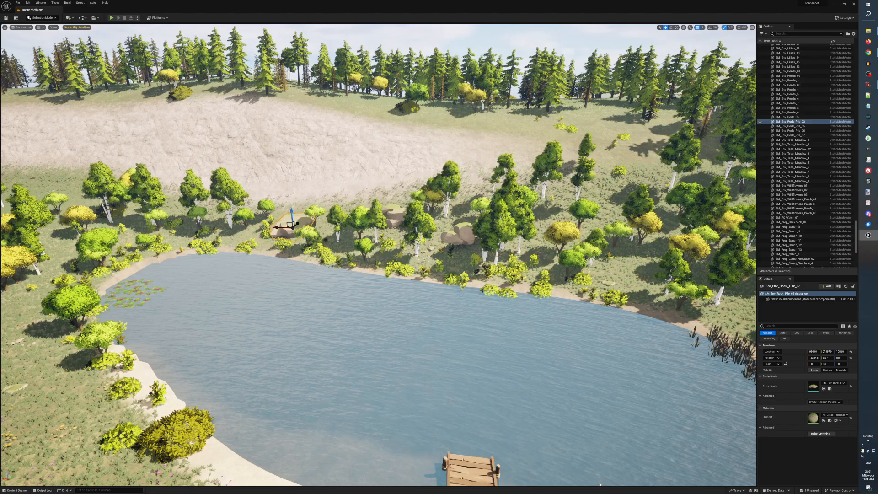
Place the cliff SM_Env_Rock_Cliff_03 behind the rock piles, scale it to 0.75 and lower it into the ground.
key("ctrl+space")
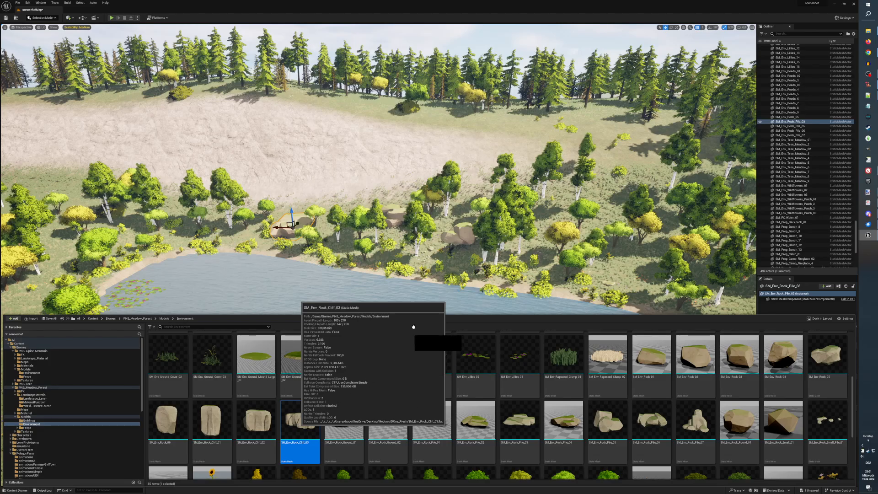
left_click_drag(298, 423, 455, 192)
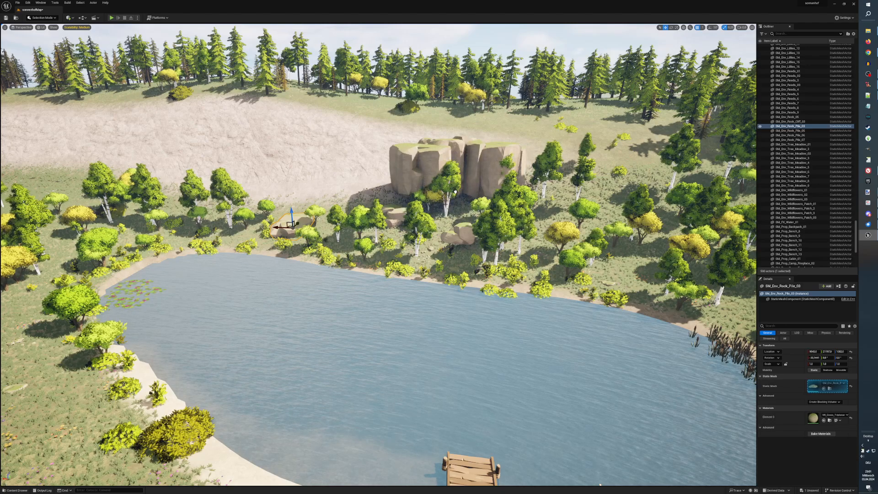
left_click(455, 192)
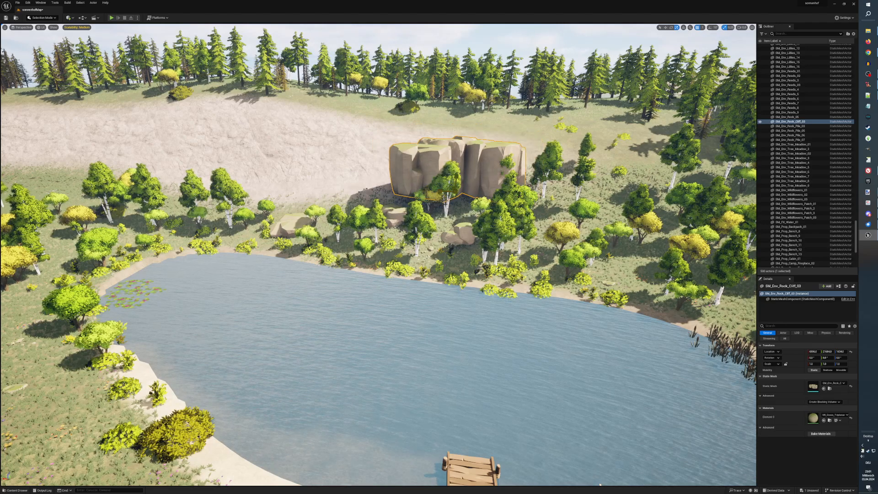
left_click_drag(456, 192, 446, 196)
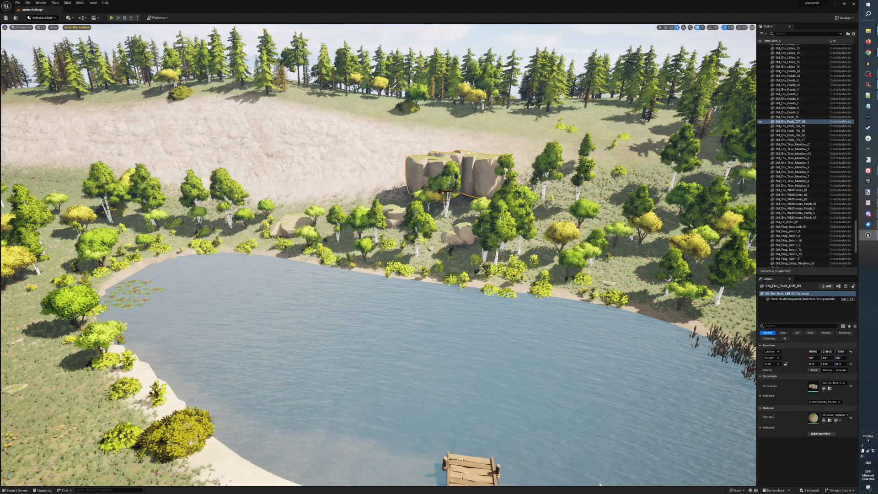
key("w")
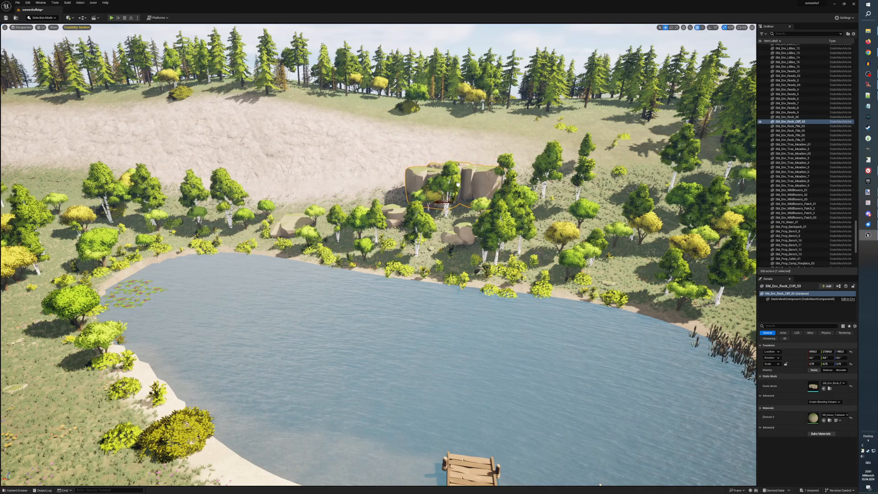
Shift the cliff slightly farther back from the lake, toward the hillside.
right_click_drag(464, 192, 397, 201)
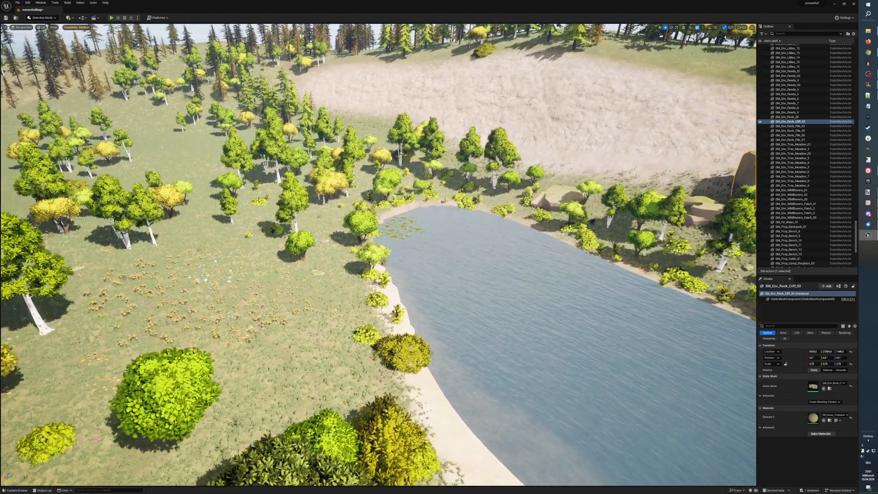
key("d")
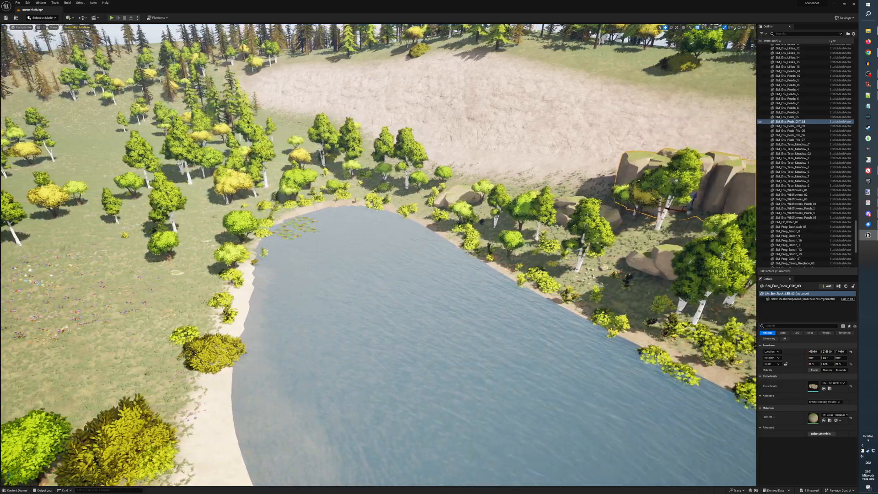
key("d")
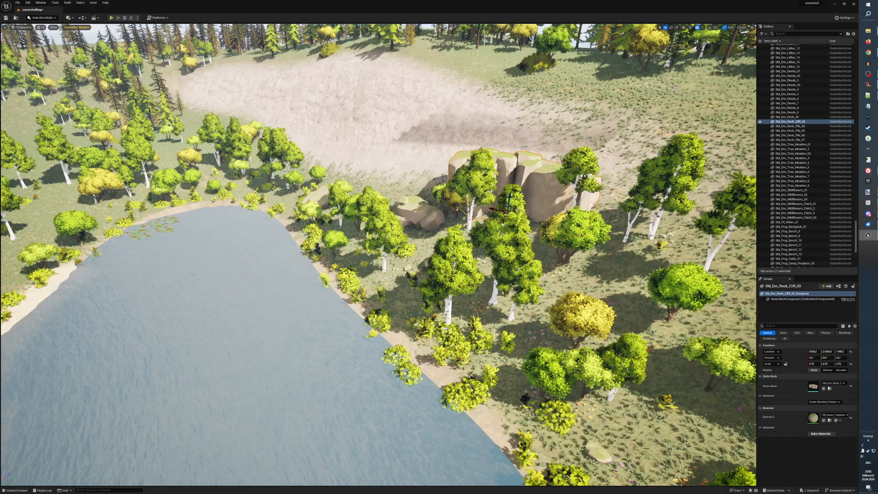
left_click_drag(511, 209, 519, 205)
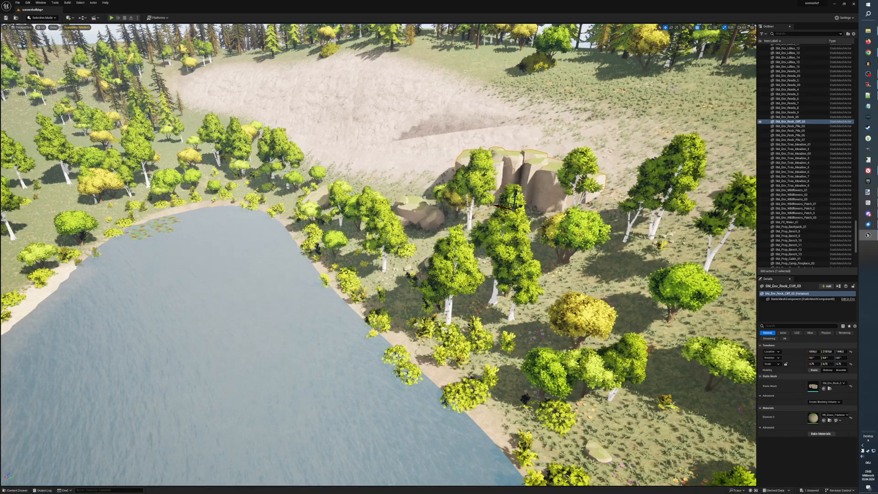
Duplicate the cliff, rotate the copy and set it against the original on the side toward the water lilies.
scroll(529, 220, "down", 3)
key("s")
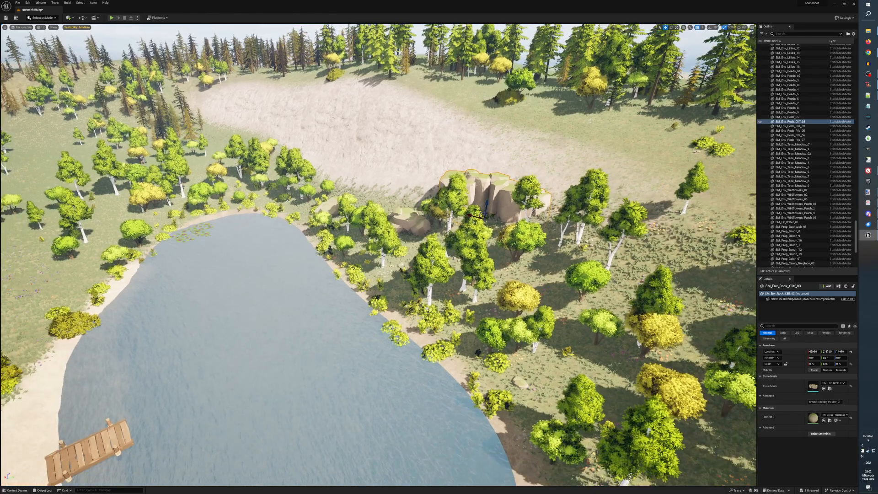
key("ctrl+d")
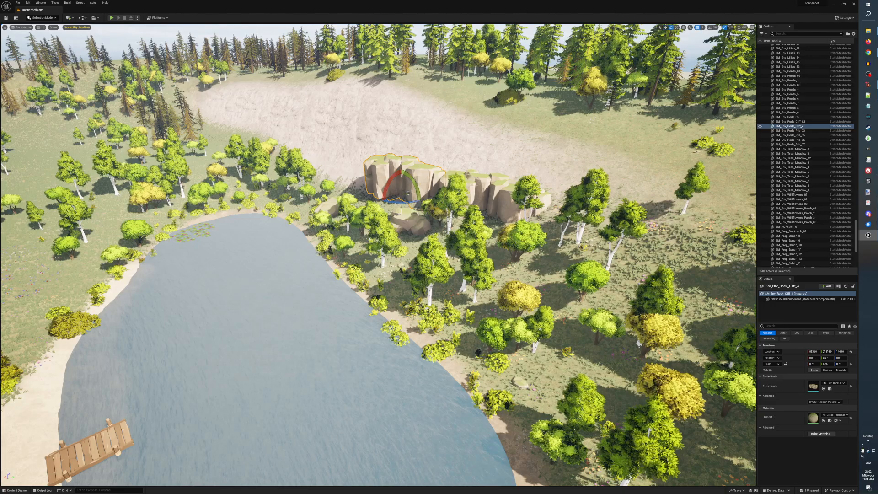
mouse_move(411, 201)
left_mouse_down()
mouse_move(431, 200)
mouse_move(421, 202)
left_mouse_up()
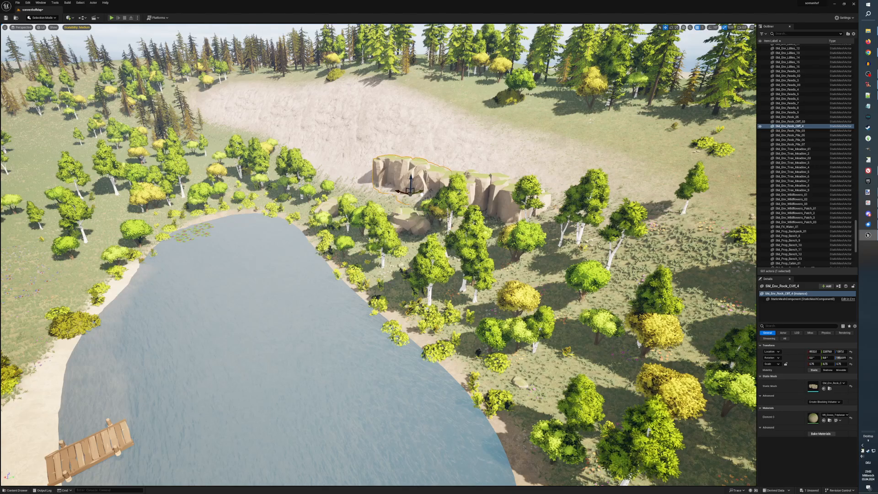
left_click_drag(422, 194, 418, 197)
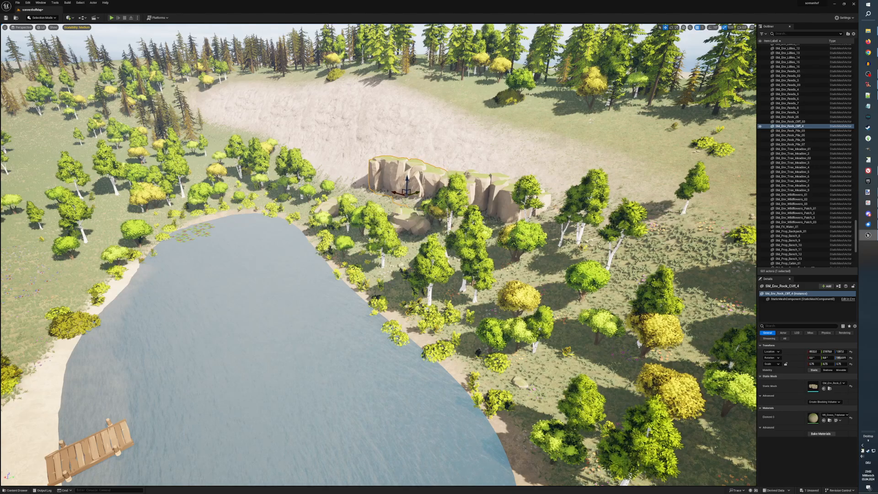
Place another SM_Env_Rock_Cliff_03 on the slope directly above the two cliffs, forming a second tier.
right_click_drag(418, 197, 497, 184)
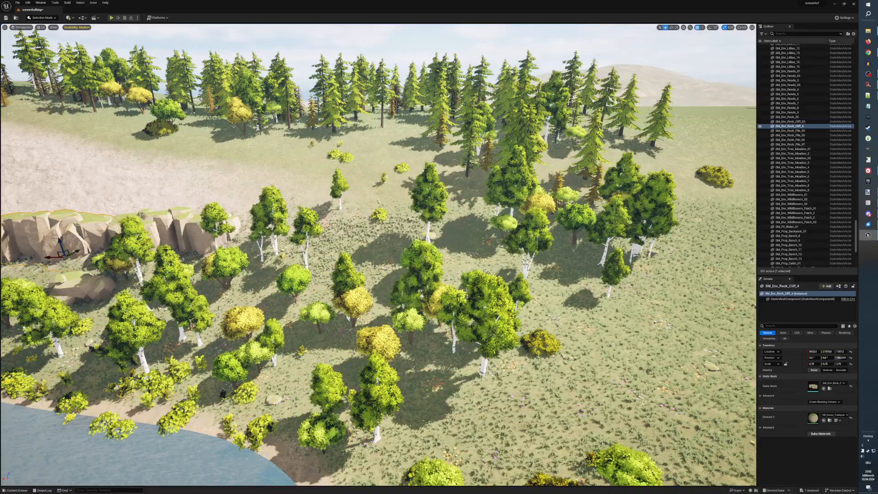
key("a")
key("a")
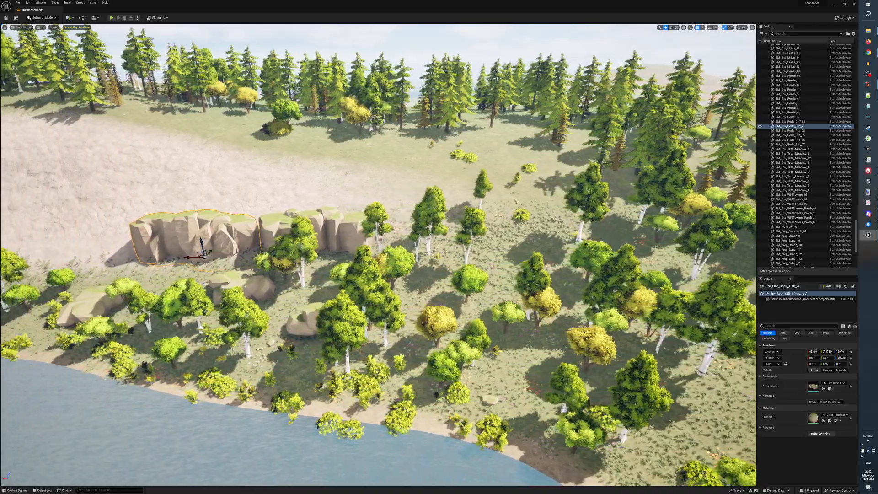
key("a")
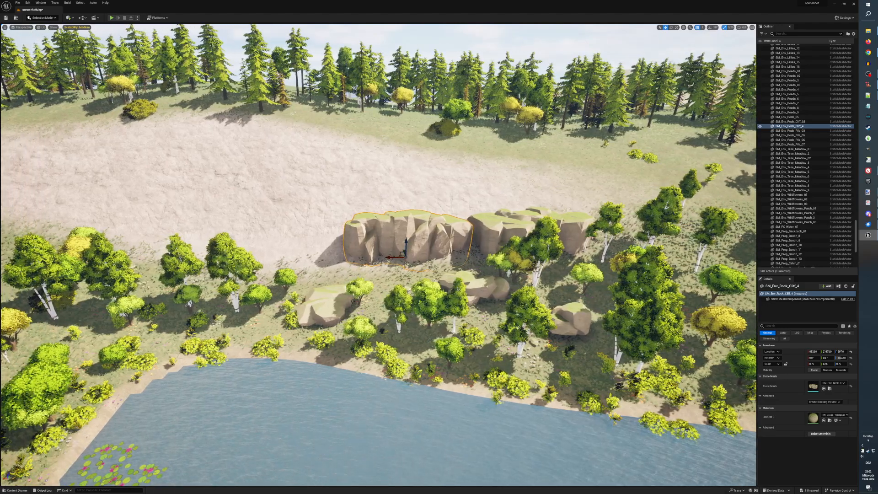
key("ctrl+space")
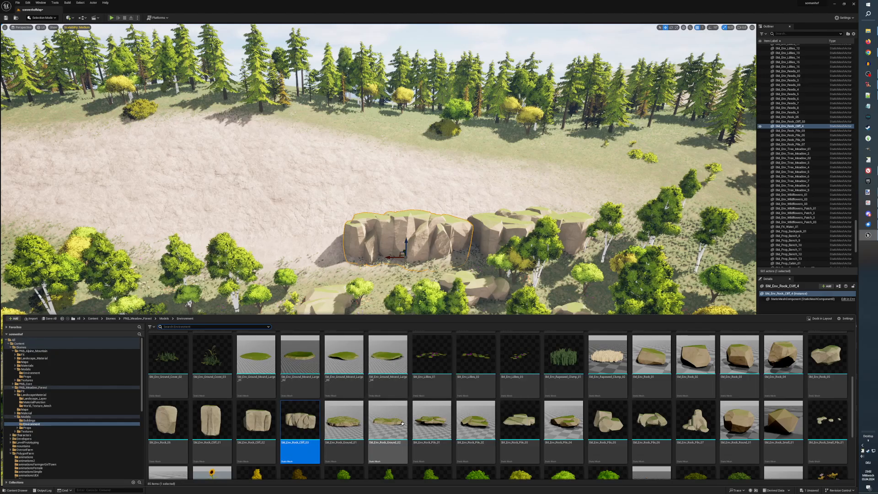
left_click_drag(298, 420, 443, 215)
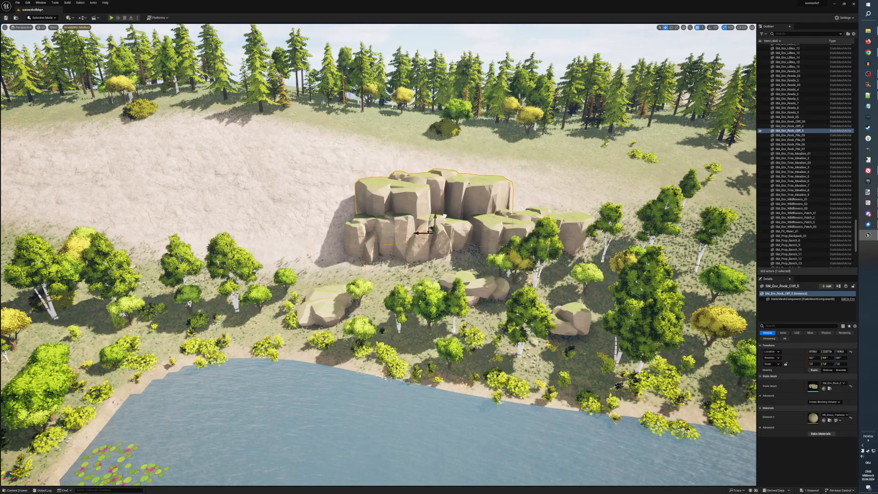
Duplicate the lower cliff nearest the tall birches and place the copy at the opposite end of the lower row.
left_click(566, 233)
key("ctrl+d")
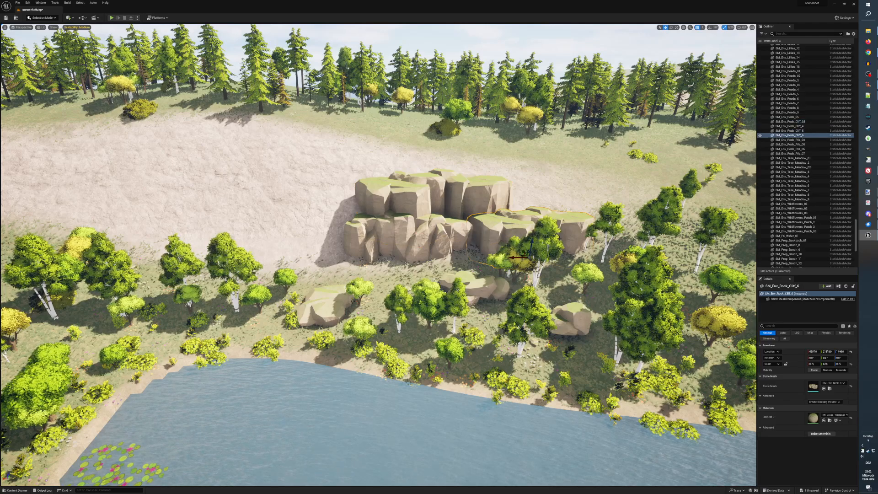
left_click_drag(516, 258, 302, 252)
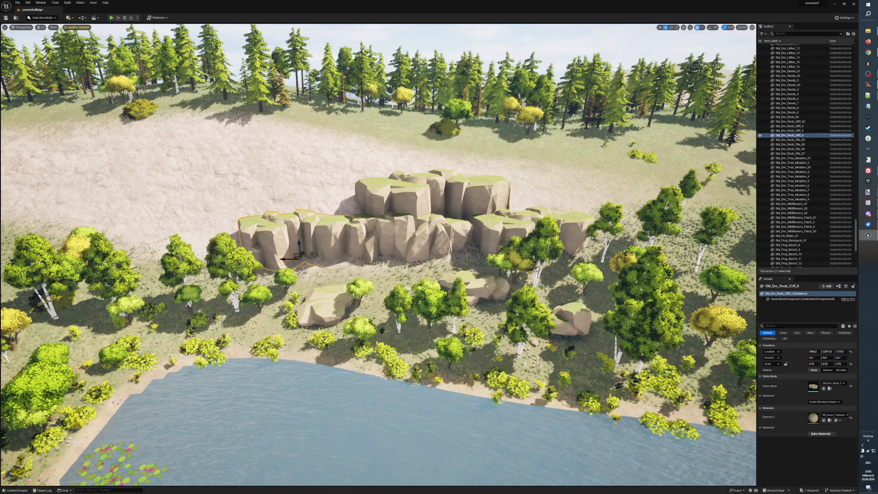
Duplicate the middle cliff of the lower row and place the copy at the row's end on the water-lily side.
left_click(398, 233)
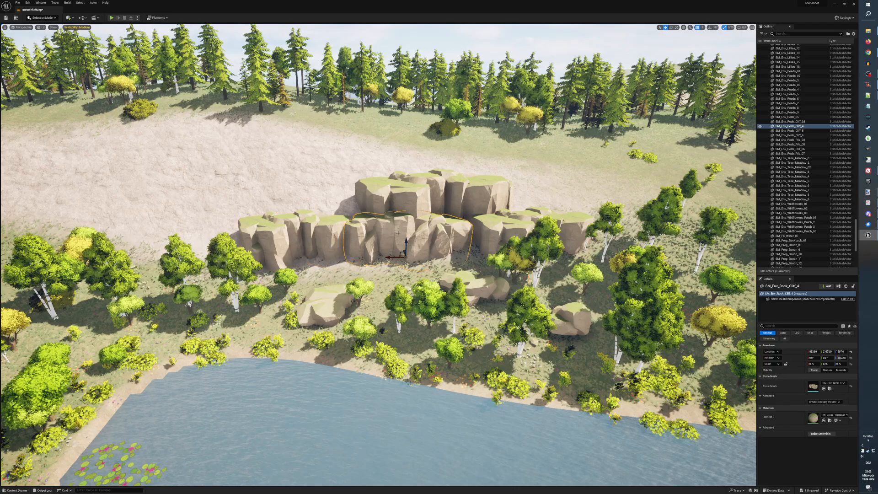
key("ctrl+d")
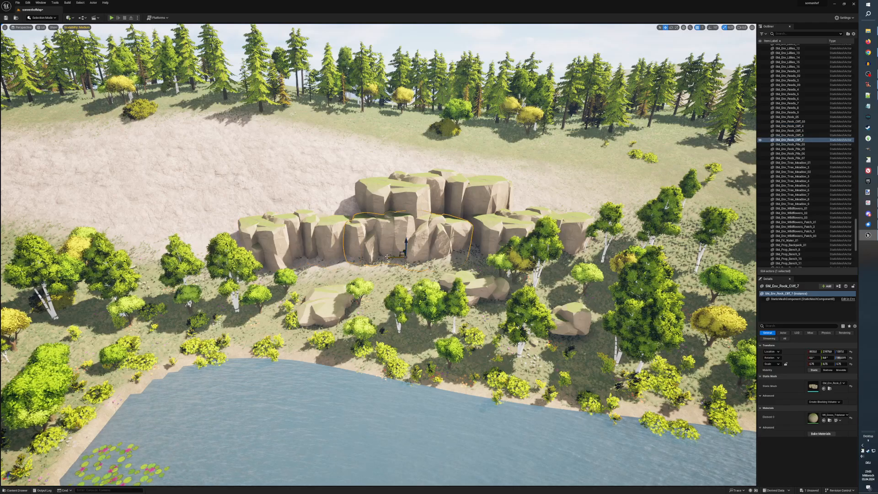
left_click_drag(387, 257, 167, 228)
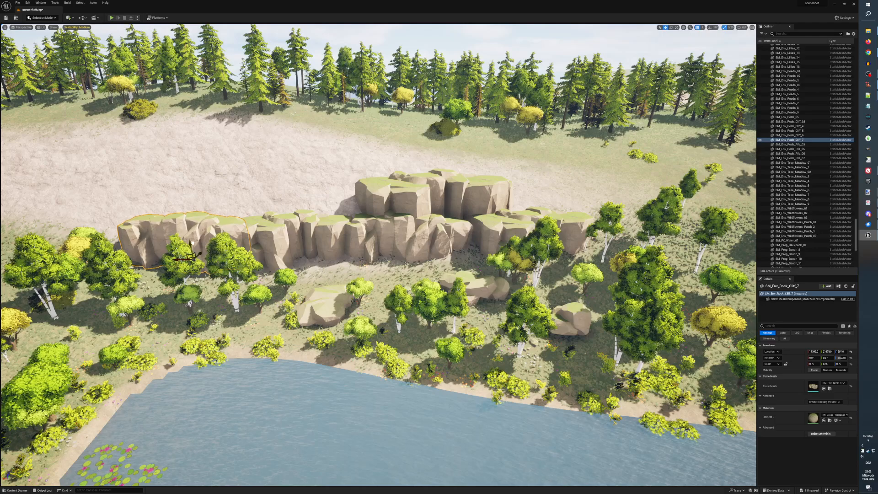
left_click_drag(190, 242, 205, 251)
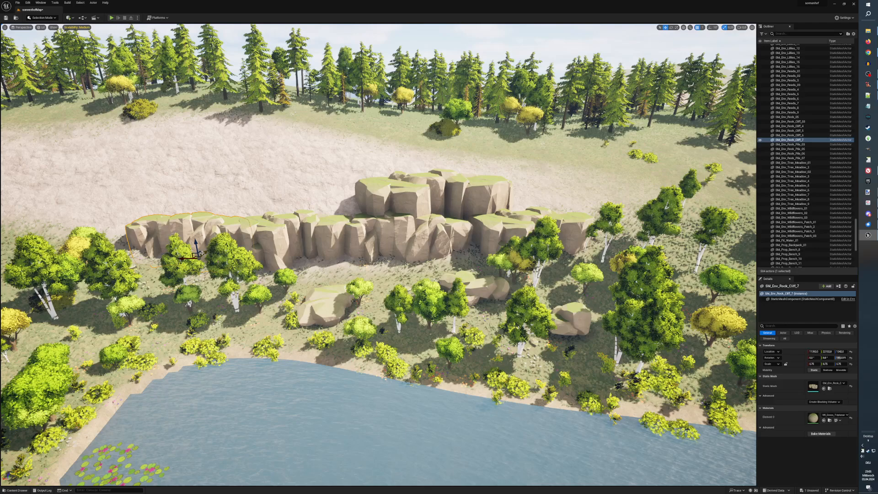
Duplicate the small cliff twice and set one copy on each side of the large second-tier cliff.
key("ctrl+d")
left_click_drag(195, 242, 309, 219)
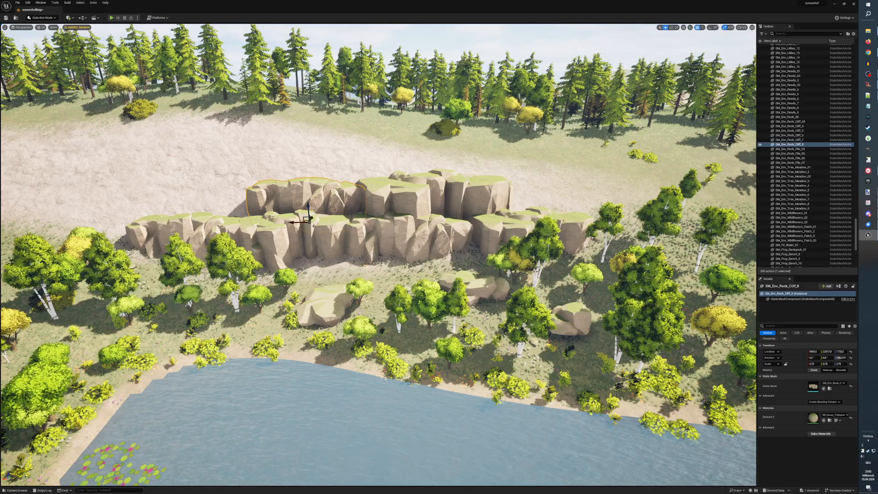
key("ctrl+d")
left_click_drag(293, 222, 518, 212)
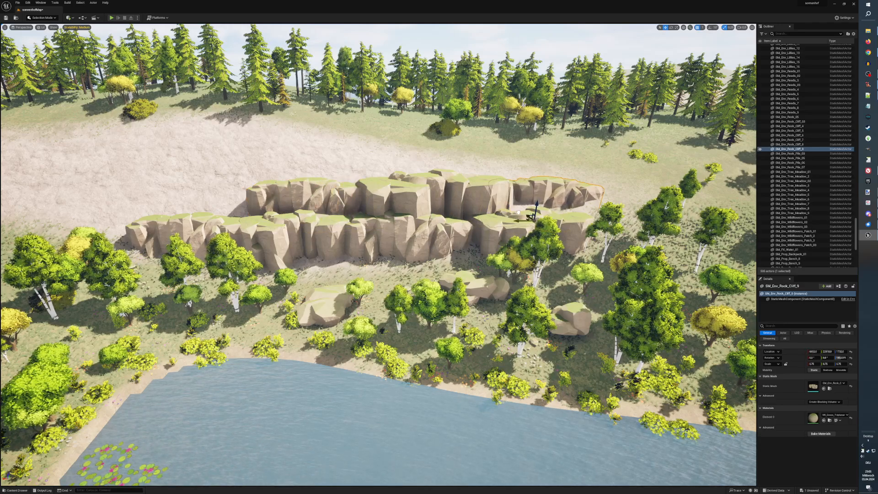
middle_click_drag(529, 216, 488, 212)
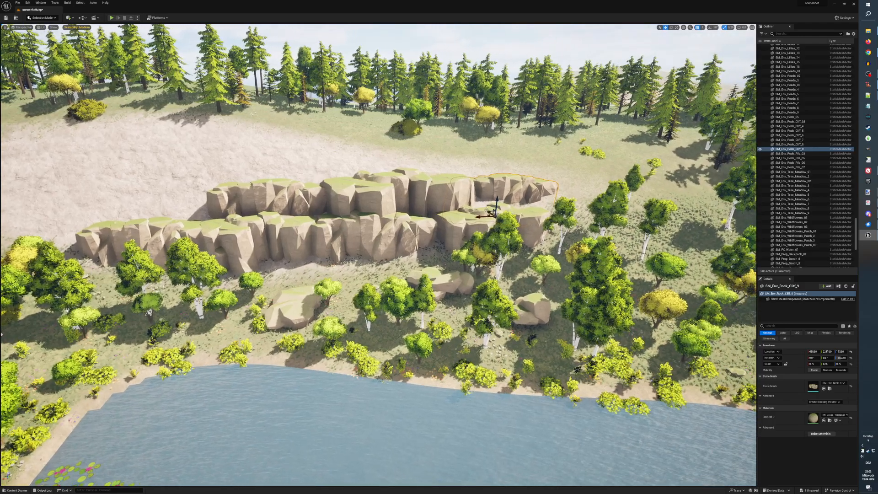
left_click_drag(490, 212, 489, 216)
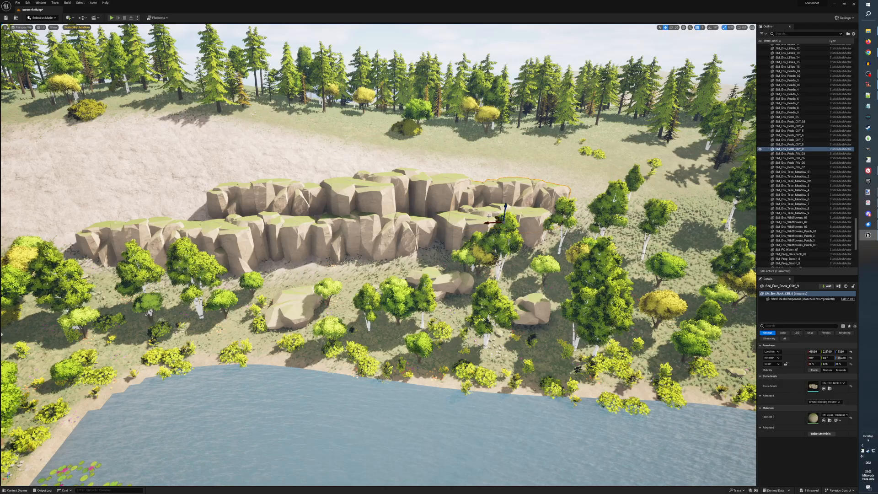
Duplicate the large second-tier cliff and place the copy at that tier's end on the water-lily side.
right_click_drag(467, 218, 429, 215)
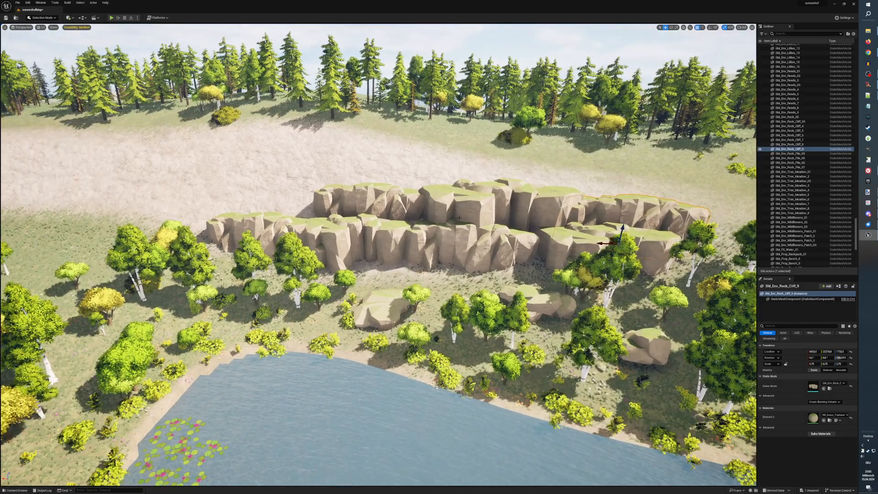
left_click(482, 208)
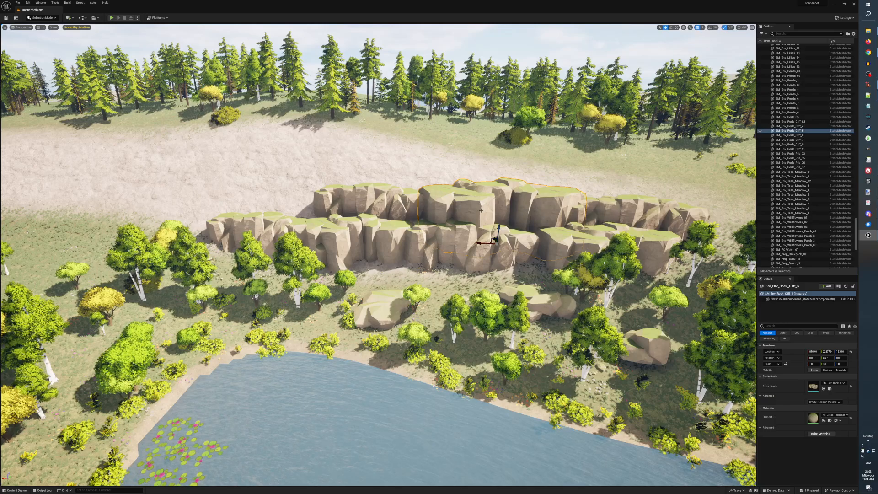
key("ctrl+d")
left_click_drag(479, 242, 260, 222)
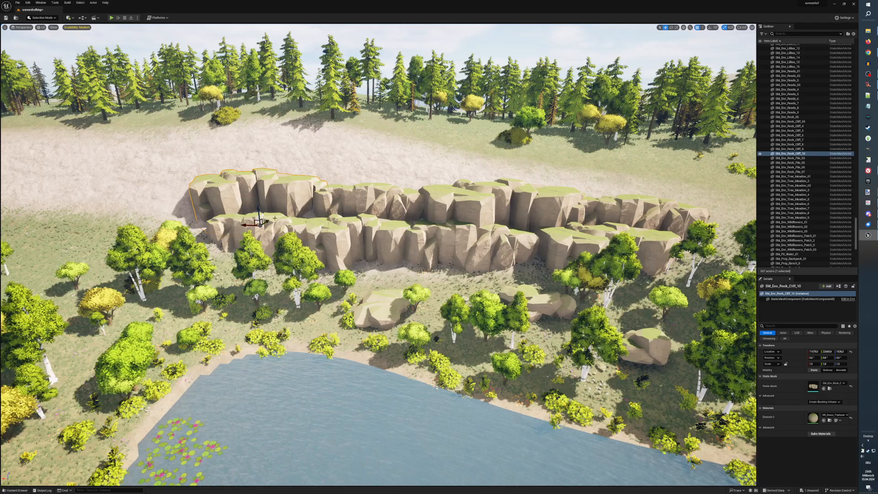
Duplicate the large cliff again, place the copy on the slope above the second tier as a third tier, and rotate it.
key("ctrl+d")
left_click_drag(258, 208, 371, 188)
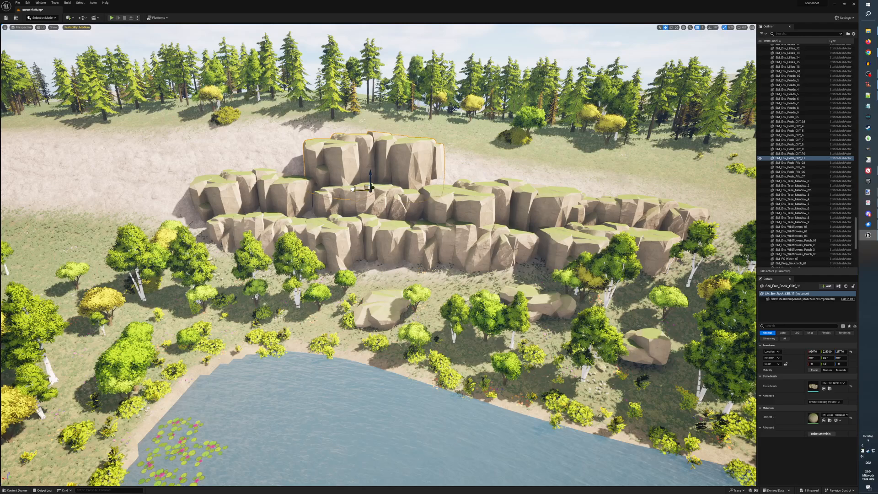
key("e")
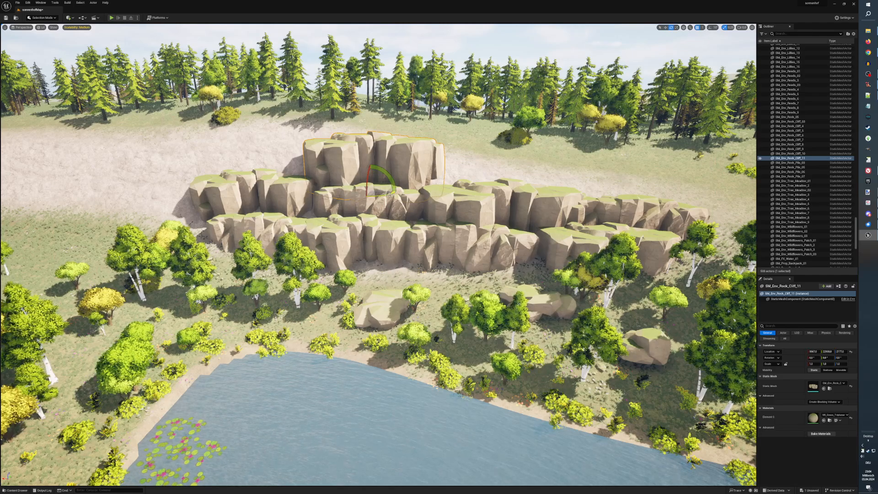
left_click_drag(343, 191, 427, 202)
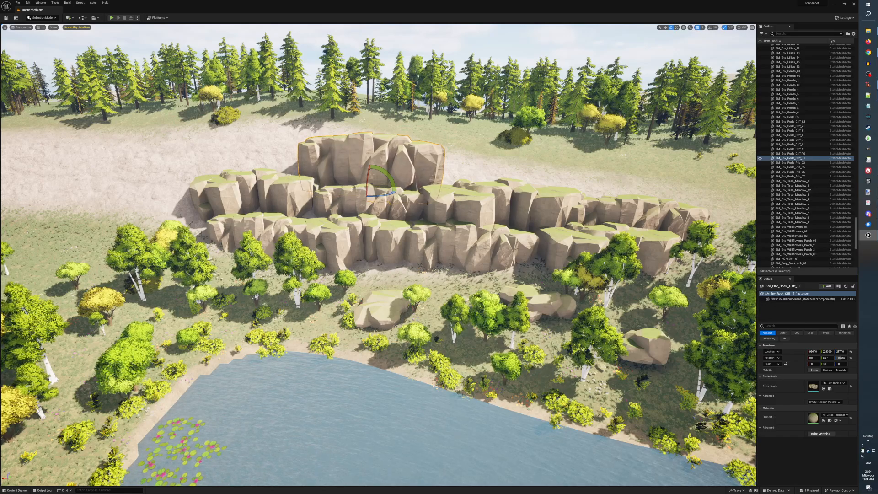
Scale the third-tier cliff to 1.25 in X and 0.75 in Z, and shift it slightly along the slope toward the tall birches.
key("r")
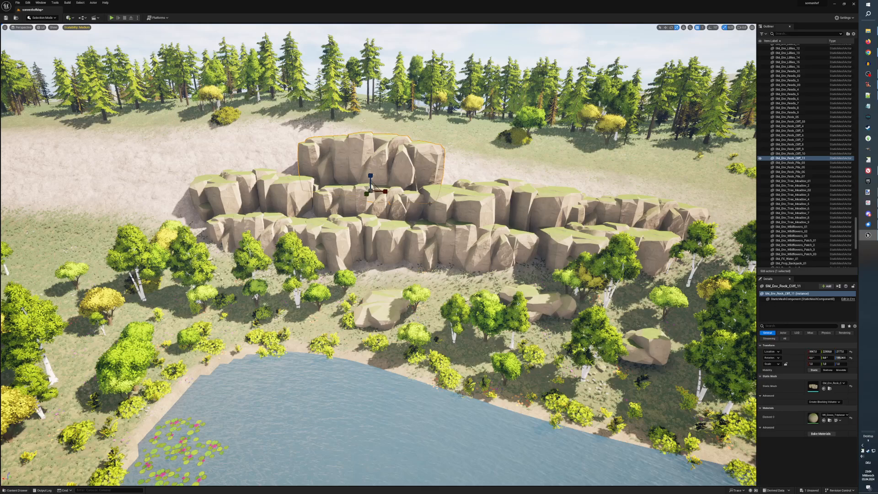
left_click_drag(386, 191, 407, 192)
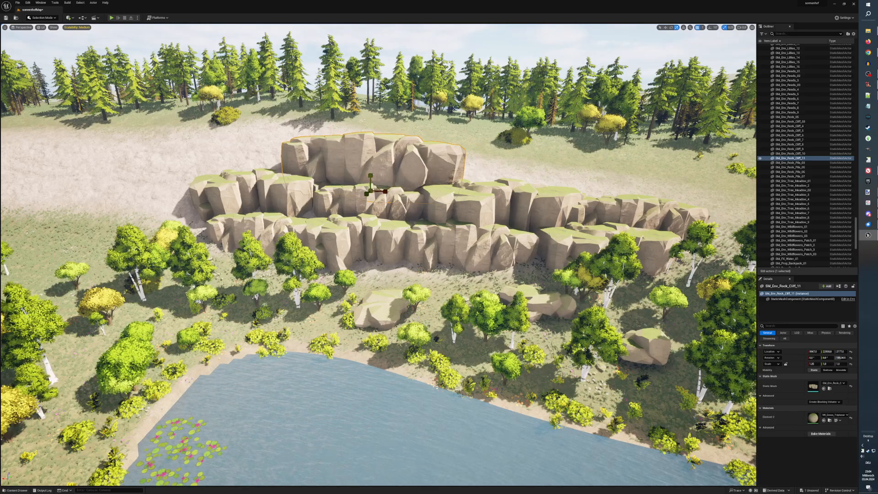
left_click_drag(371, 175, 371, 187)
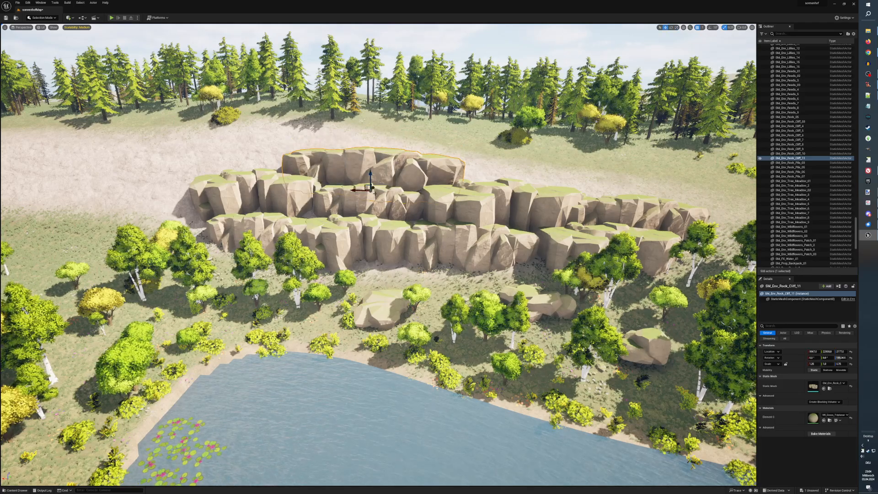
key("w")
left_click_drag(372, 187, 362, 189)
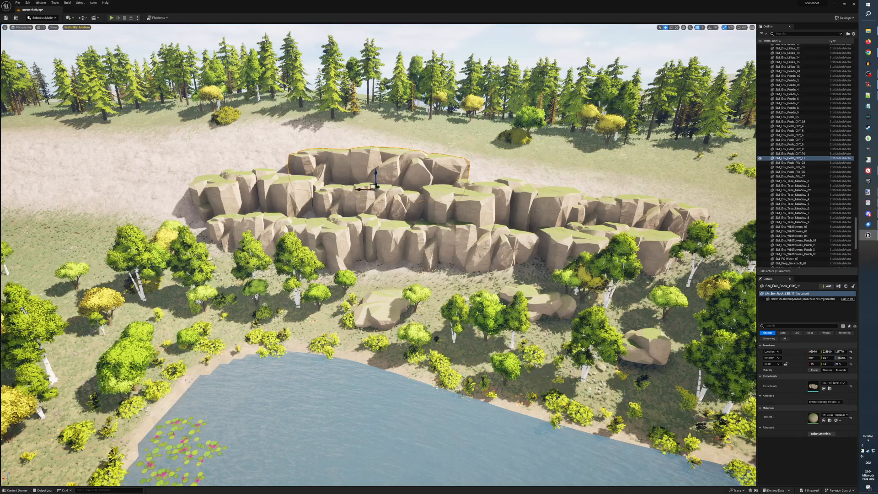
Select all nine cliff pieces, duplicate the group and place the copy beside the original along the bare slope on the water-lily side.
mouse_move(416, 223)
right_mouse_down()
mouse_move(429, 219)
mouse_move(417, 218)
right_mouse_up()
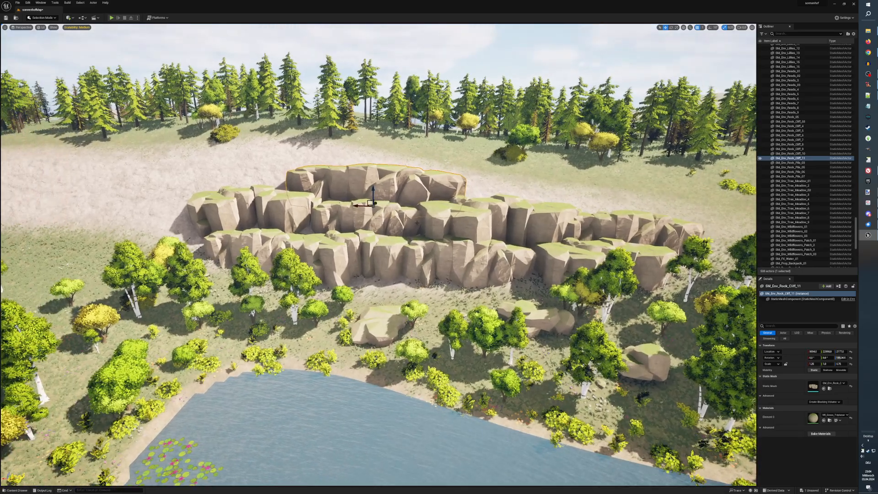
key("s")
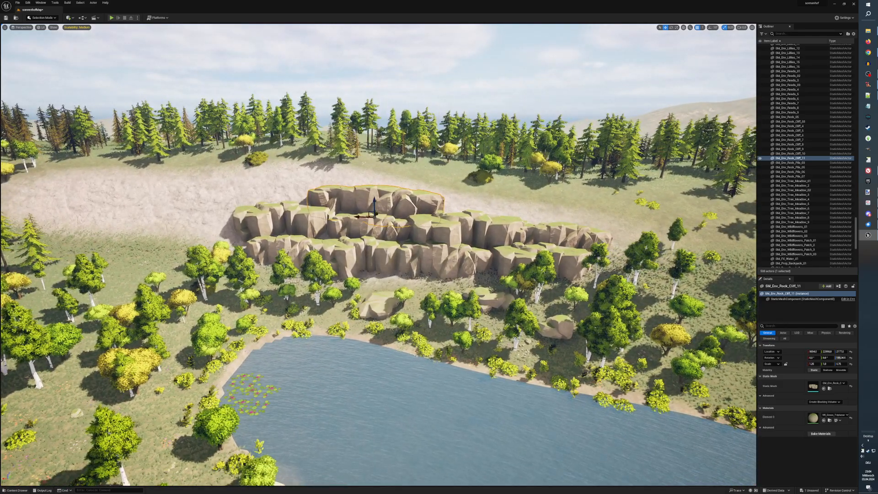
left_click(399, 87)
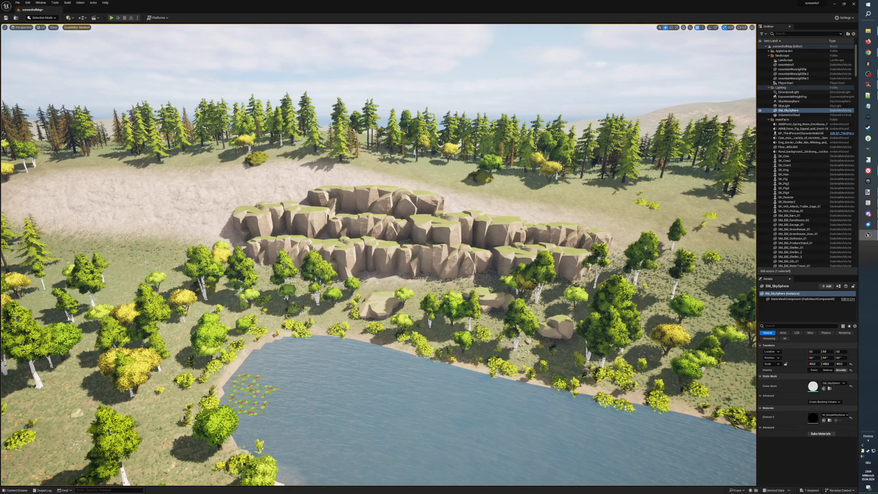
key("s")
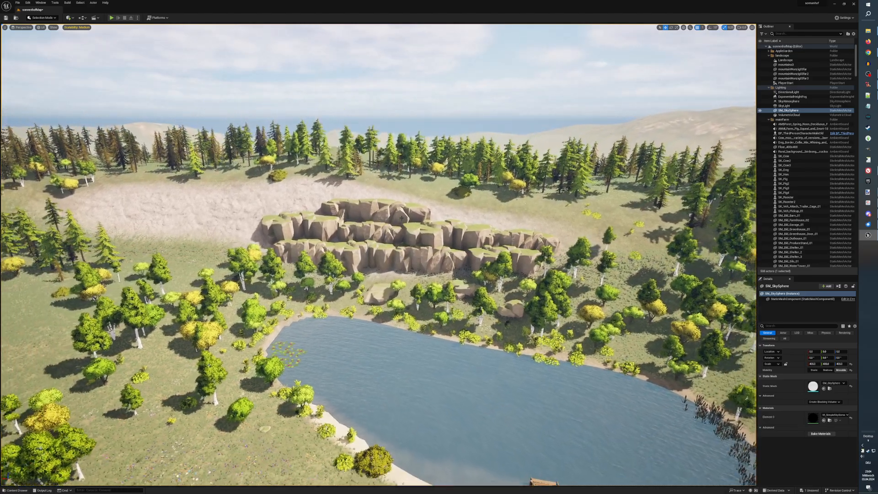
key("s")
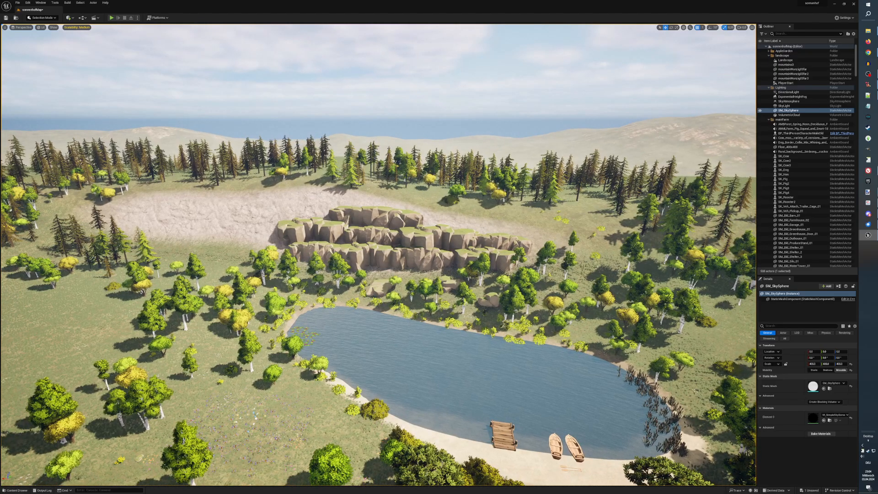
left_click(327, 247)
left_click(324, 249, "ctrl")
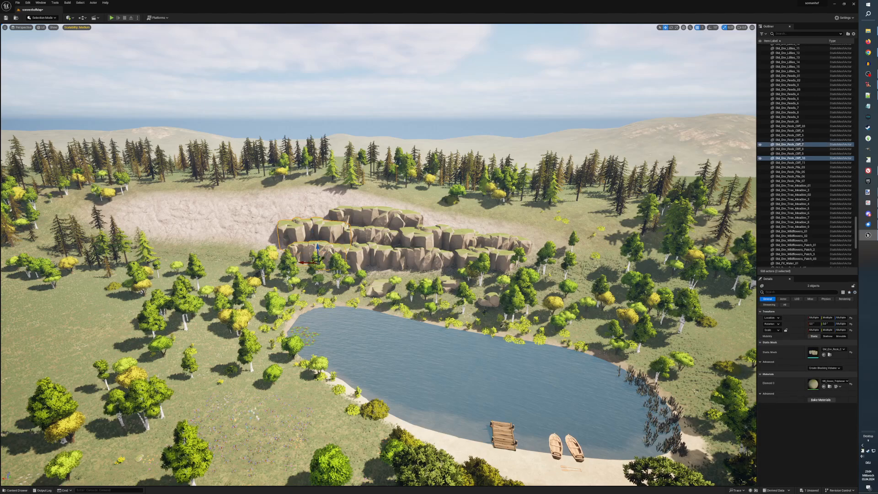
left_click(363, 249, "ctrl")
left_click(380, 219, "ctrl")
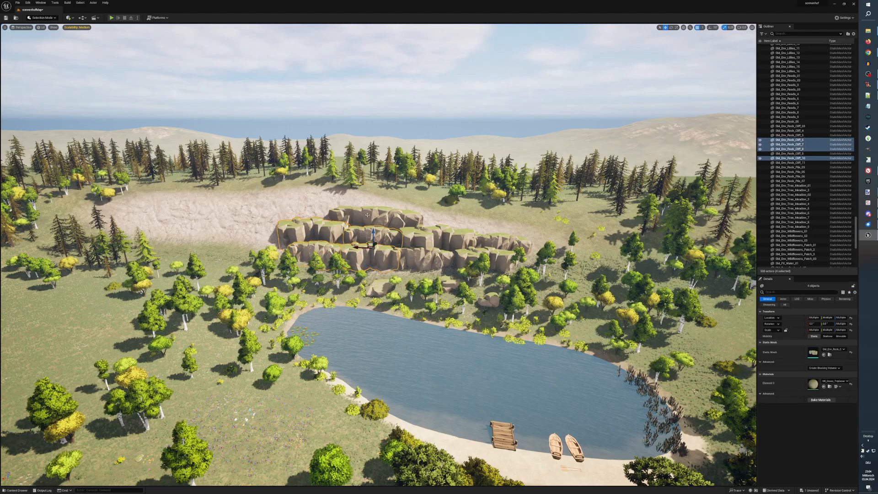
left_click(367, 215, "ctrl")
left_click(437, 256, "ctrl")
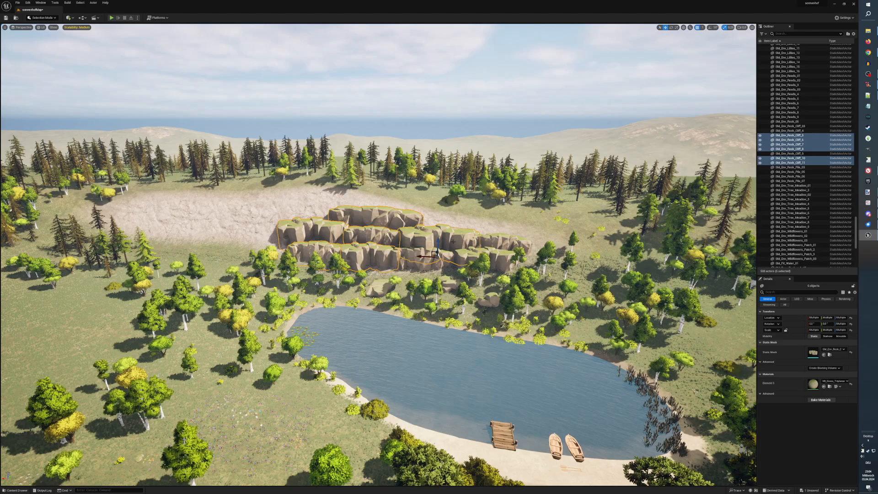
left_click(495, 255, "ctrl")
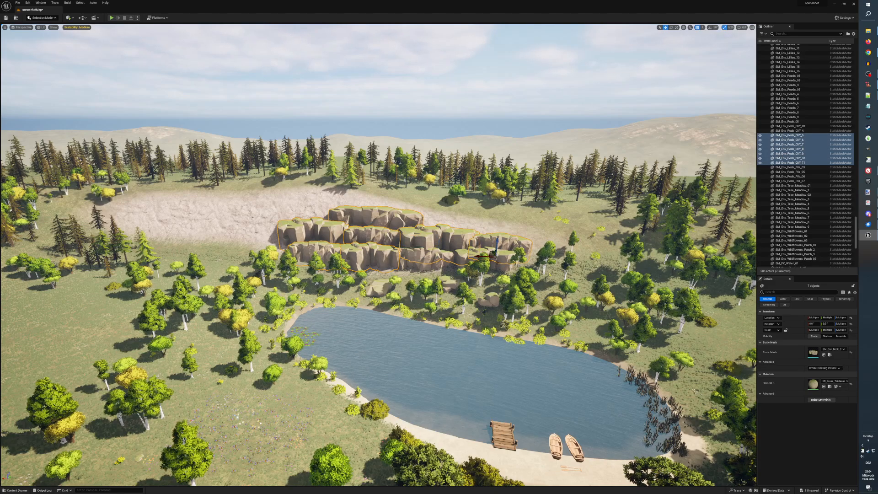
left_click(424, 265, "ctrl")
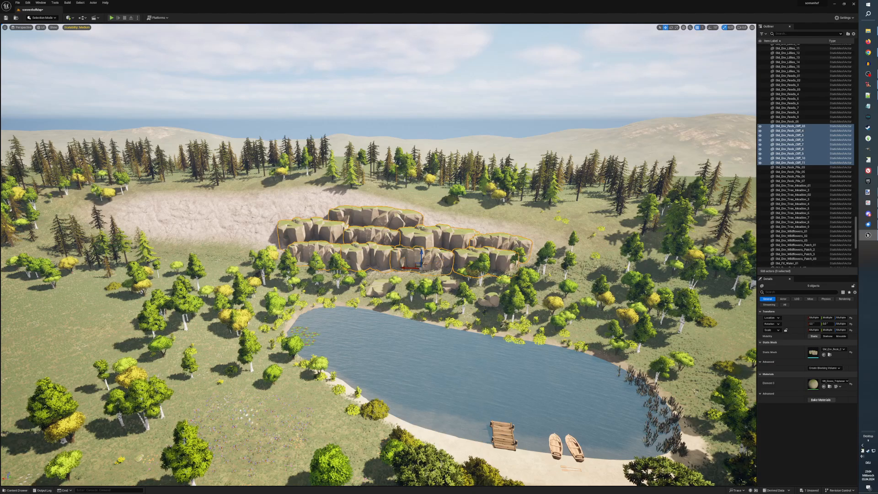
key("ctrl+d")
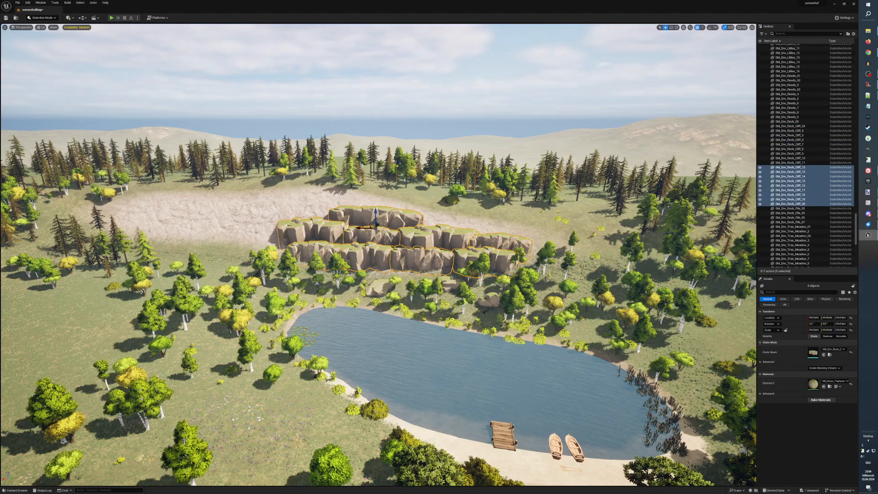
left_click_drag(366, 228, 212, 224)
key("e")
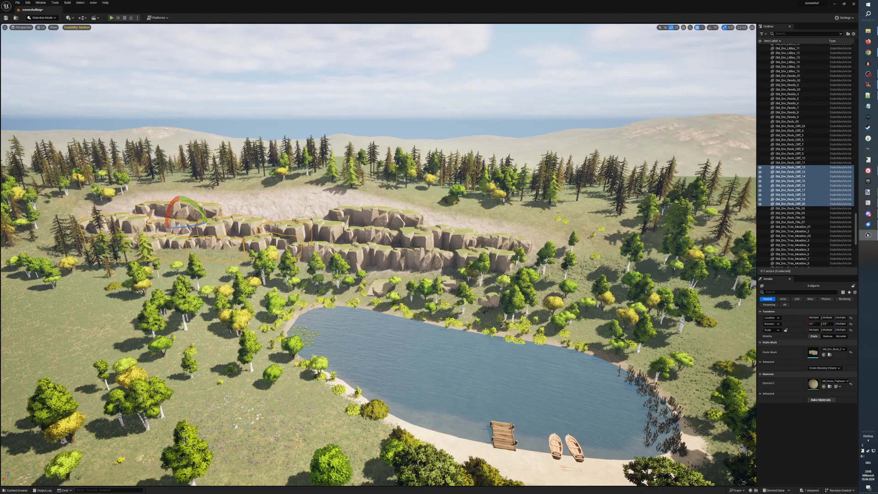
Duplicate a lower cliff from the copied group, place it in the top-tier gap between both groups, and scale it to 1.25 in X.
left_click(228, 240)
key("w")
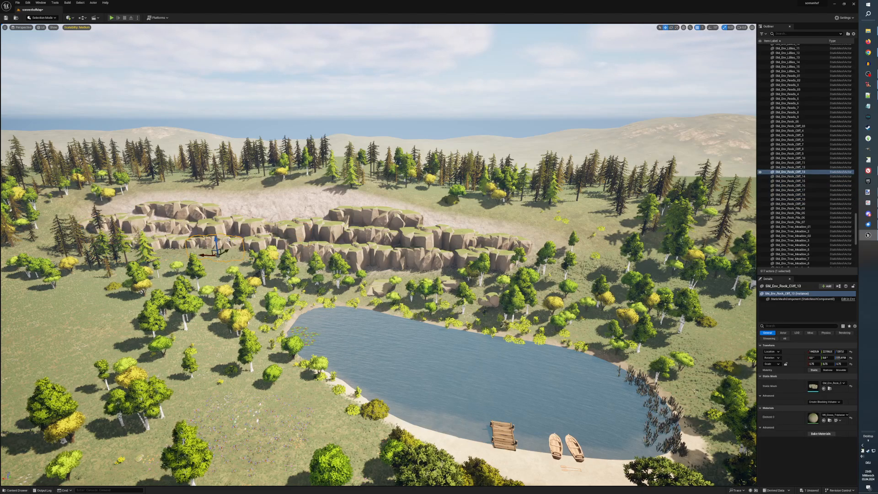
left_click_drag(228, 240, 261, 224, "alt")
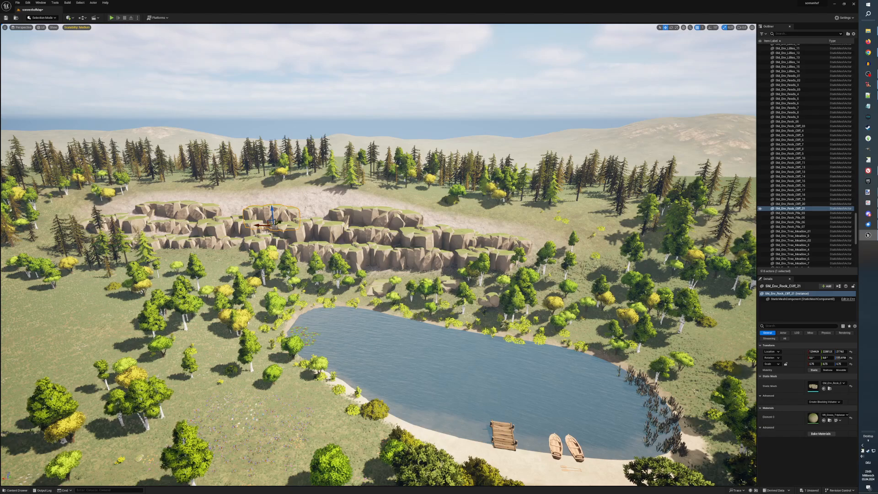
key("r")
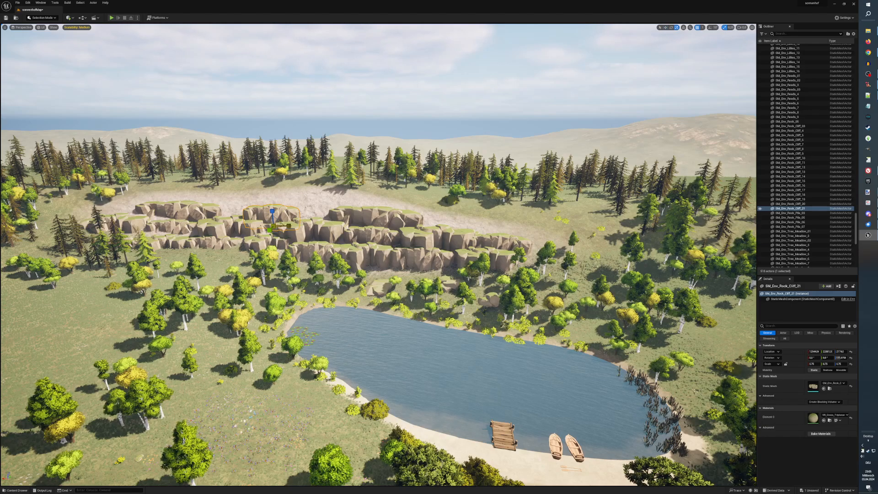
left_click_drag(289, 226, 304, 225)
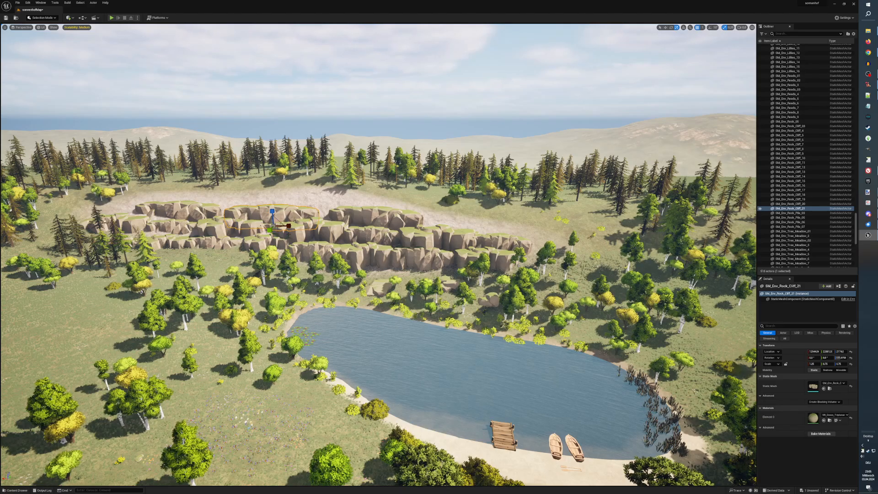
key("w")
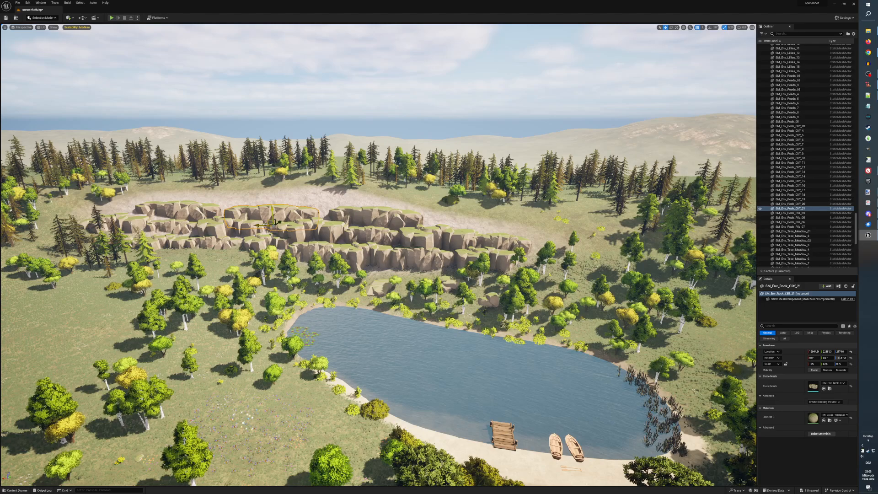
Shift the top-tier filler cliff and the neighbouring outer cliff along the slope to close the gap between them.
left_click_drag(259, 223, 270, 226)
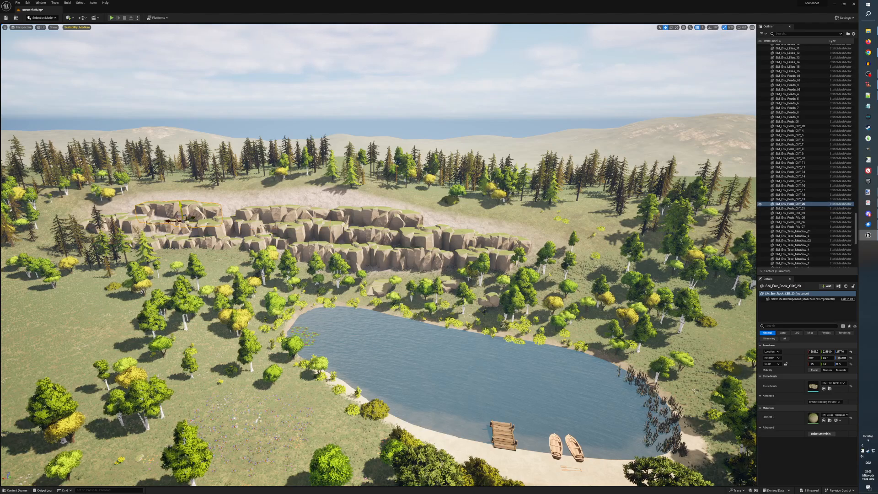
left_click(183, 221)
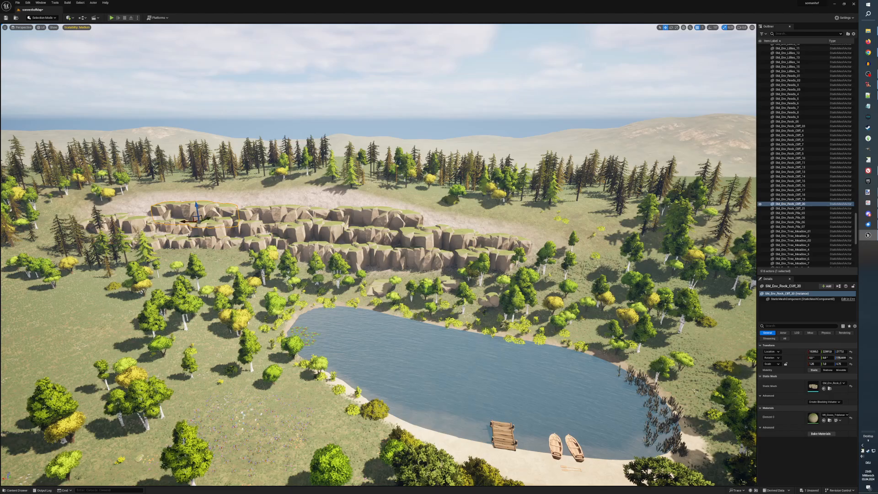
left_click(387, 89)
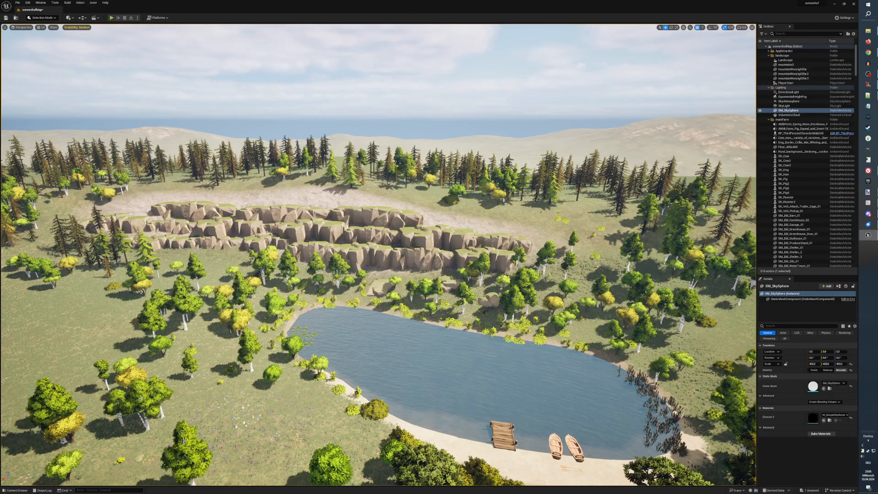
Set the lake's water plane so characters cannot step up on it, and set its collision preset to NoCollision.
middle_click_drag(387, 88, 435, 272)
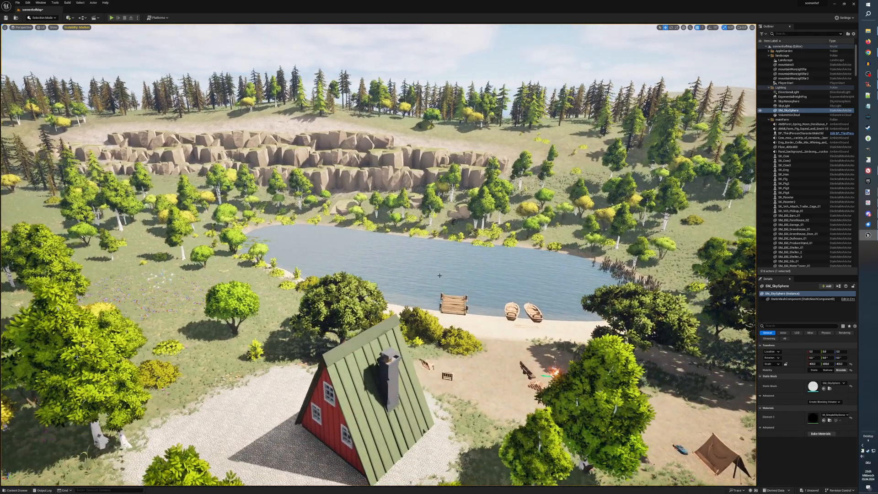
key("Right")
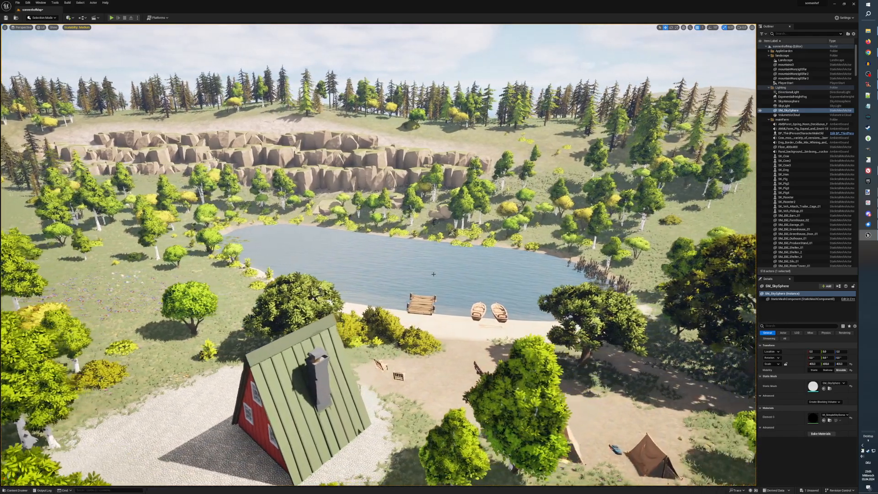
key("Right")
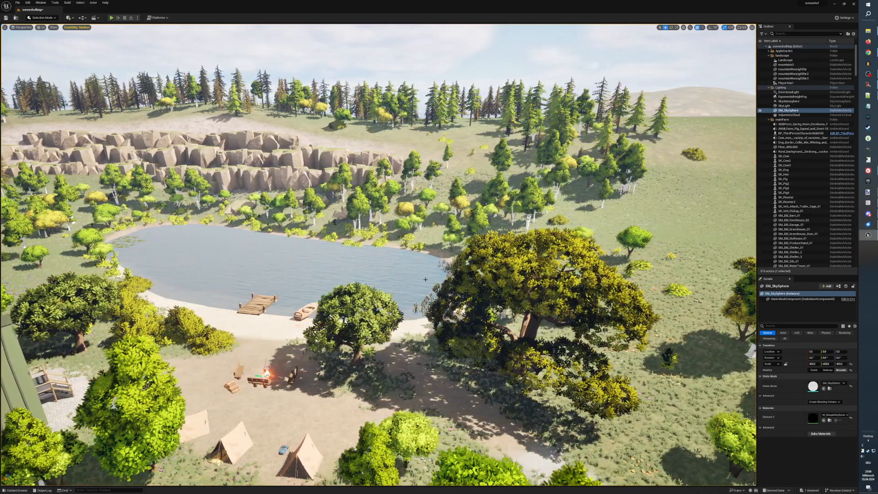
right_click_drag(415, 282, 378, 294)
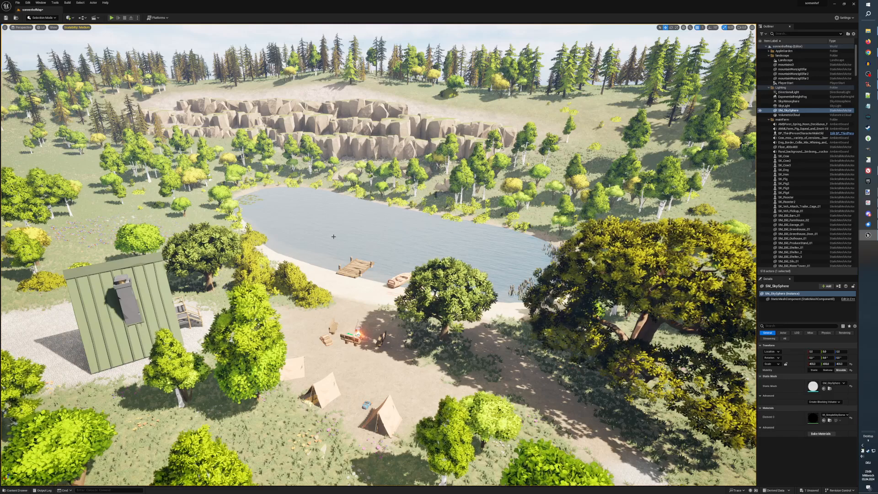
left_click(354, 231)
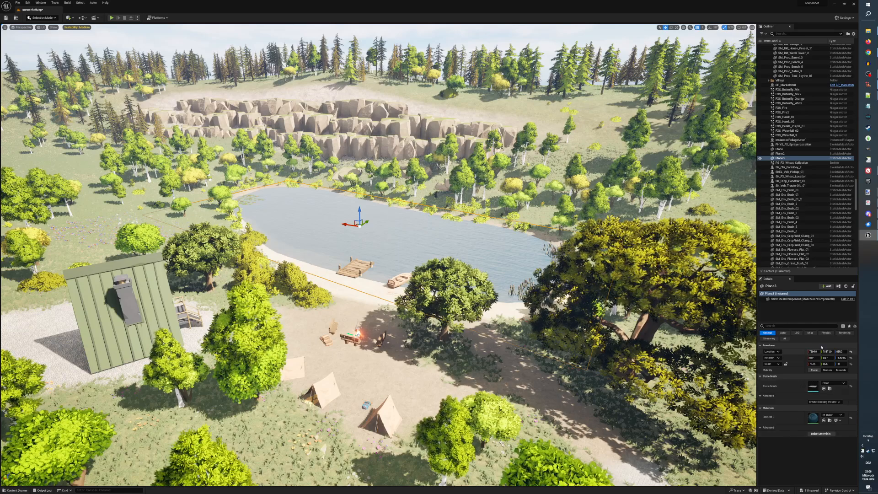
left_click(827, 333)
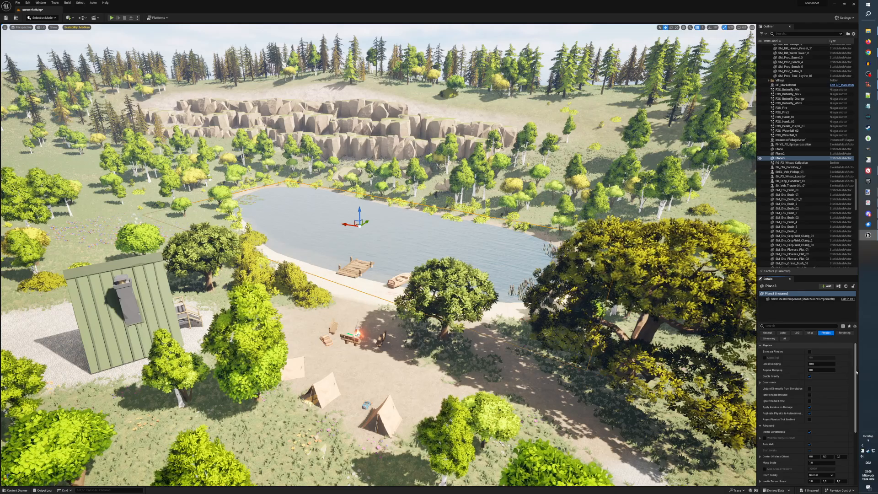
left_click_drag(856, 382, 856, 432)
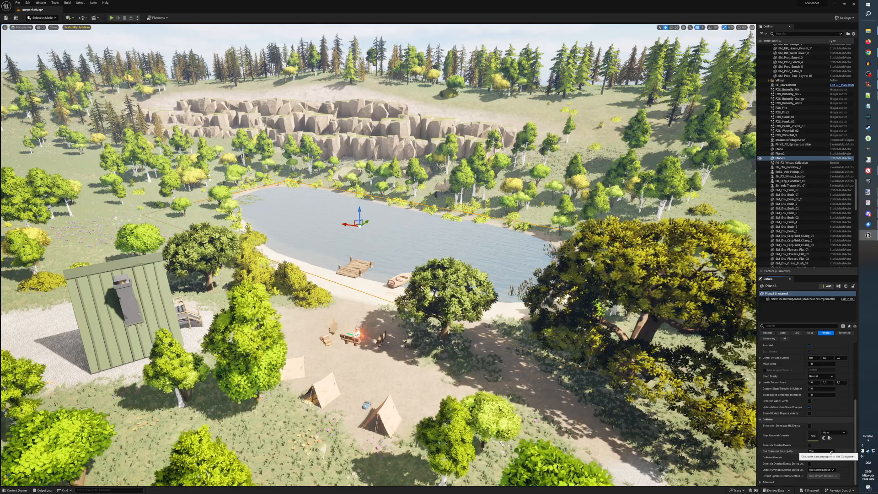
left_click(826, 457)
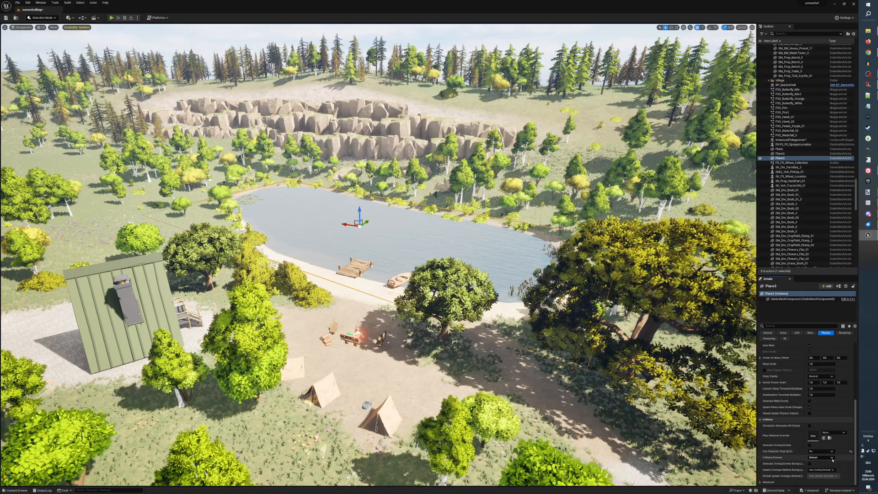
left_click(832, 458)
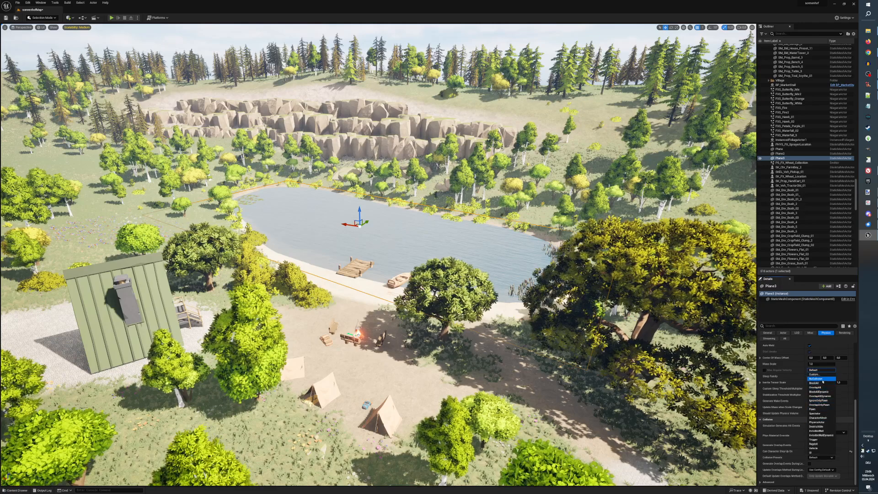
left_click(815, 379)
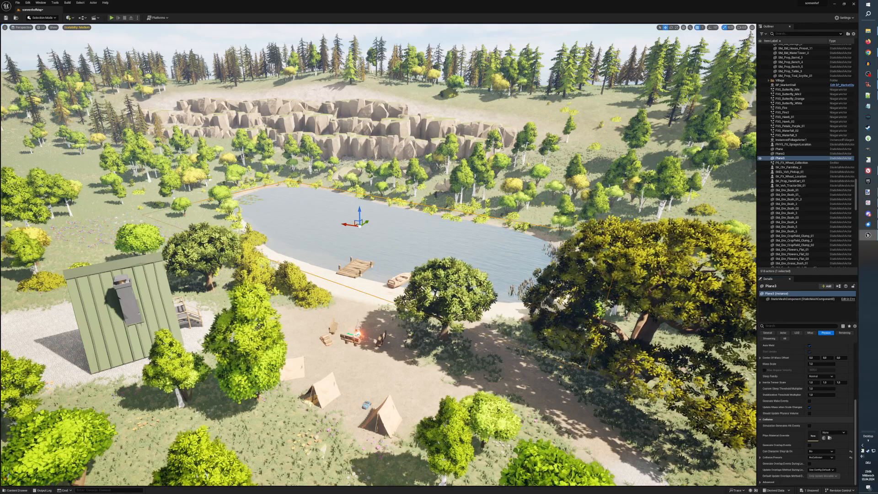
Review the camp, lake and cliff wall from the meadow behind the tents, and save the level.
left_click(515, 254)
key("Up")
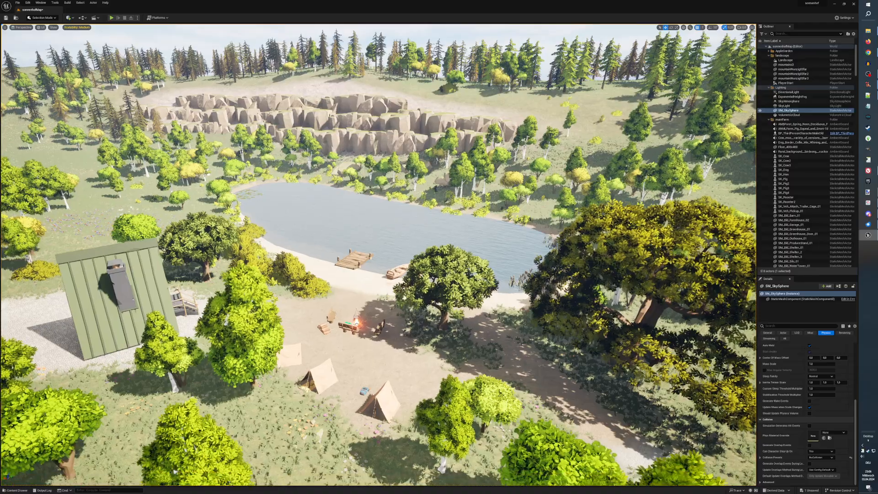
key("Up")
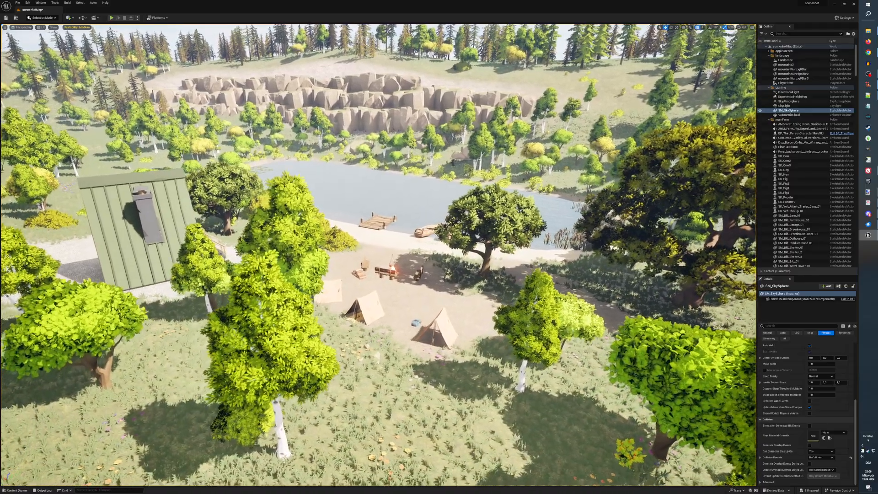
key("Up")
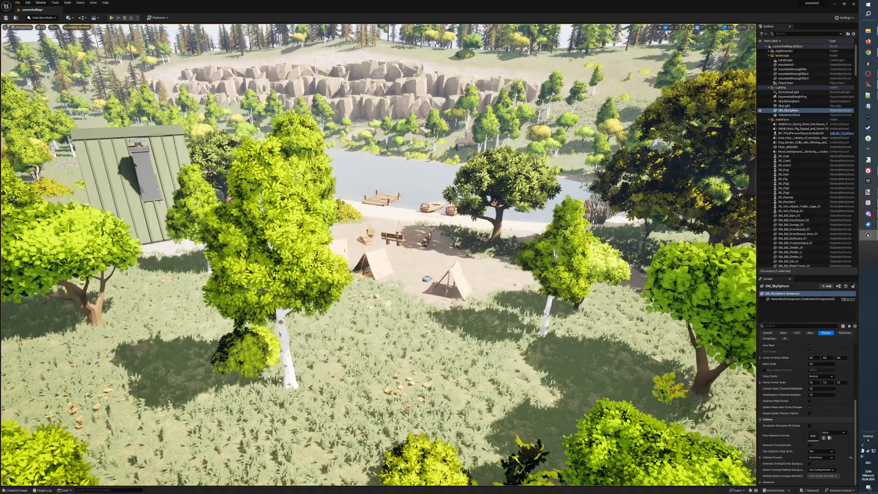
key("Left")
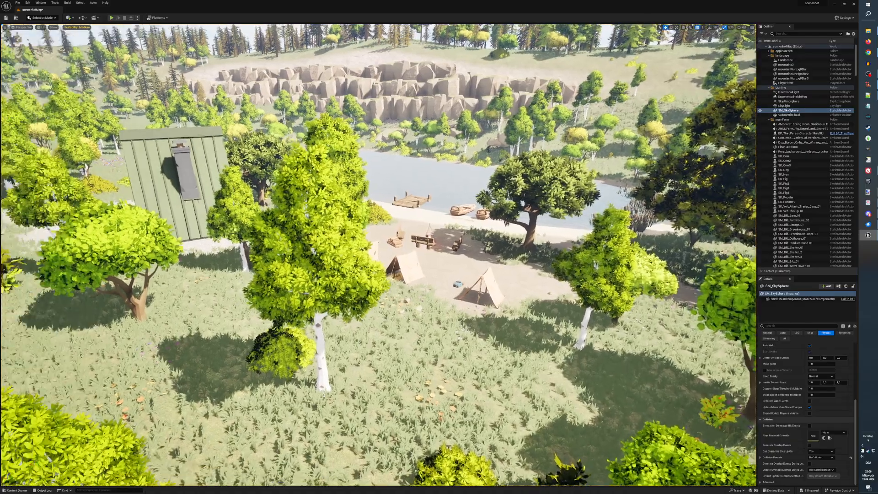
key("Down")
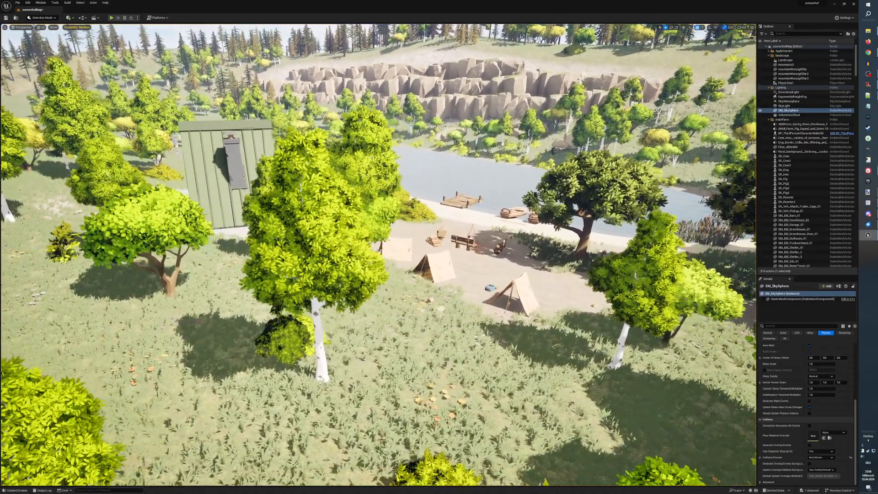
key("Left")
key("Up")
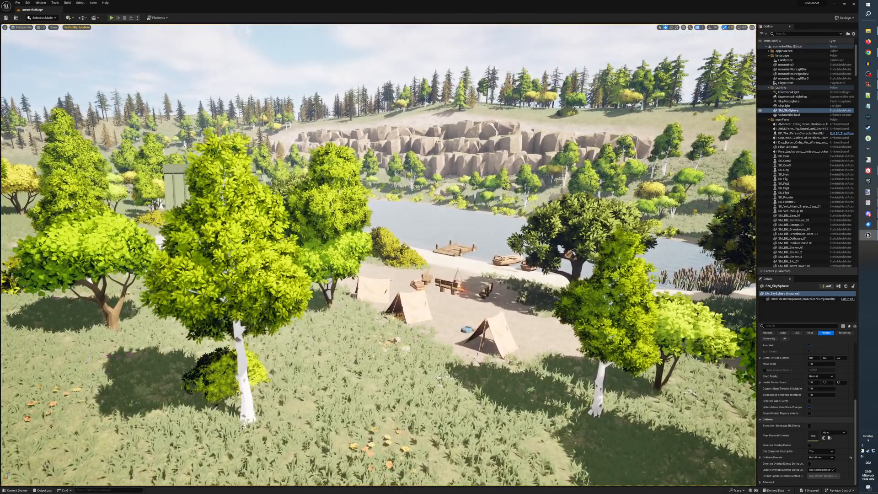
key("q")
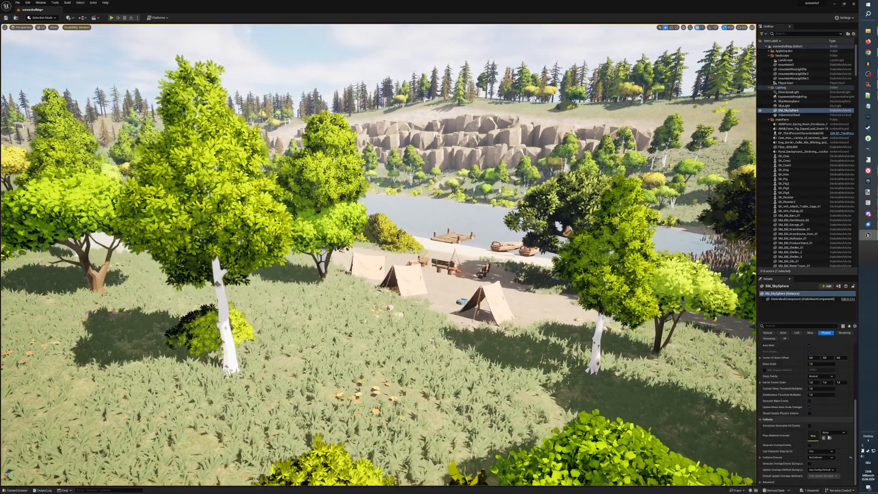
key("Right")
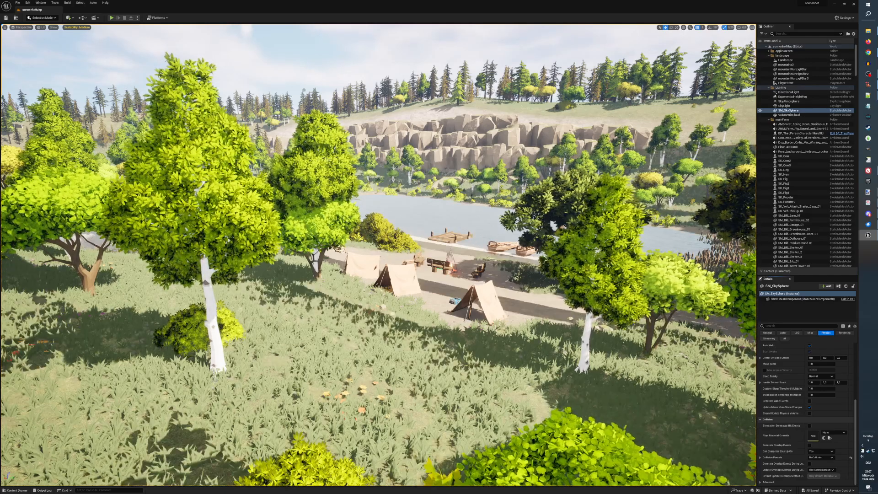
Start a play-test and run the character from the farmyard past the pumpkin and cabbage fields towards the white farmhouse with the blue pickup.
left_click(111, 18)
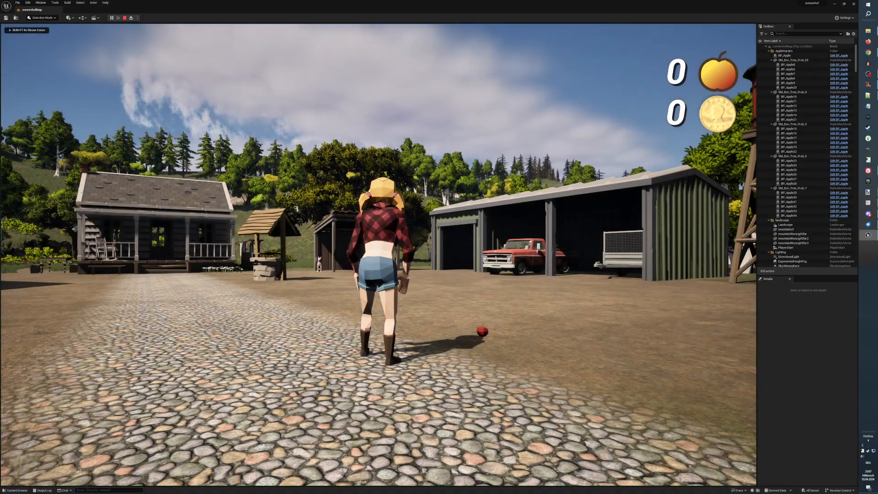
left_click(332, 226)
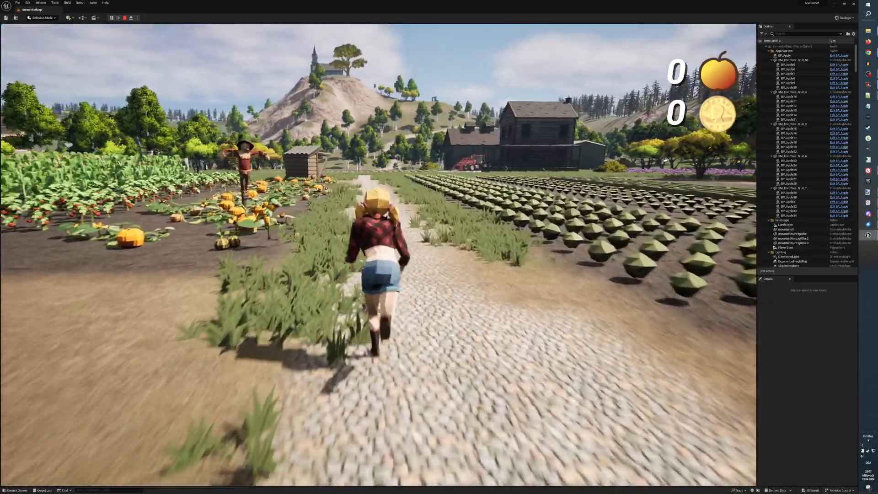
key("w")
key("w")
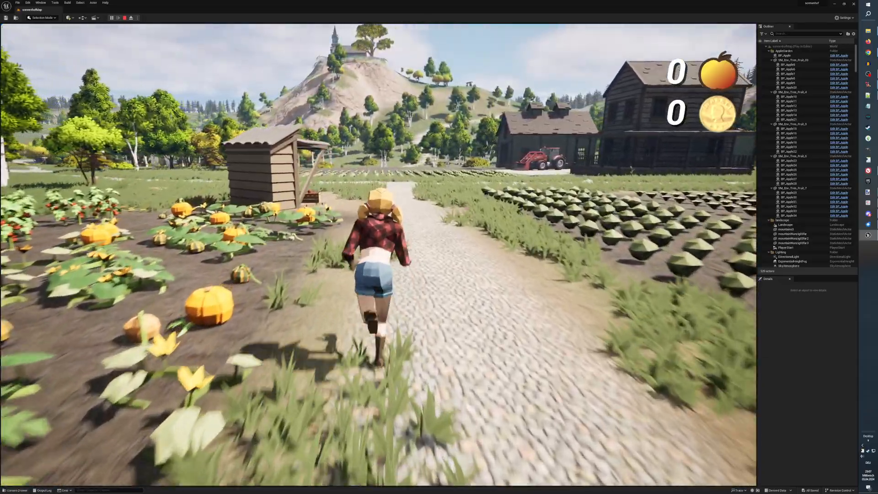
key("w")
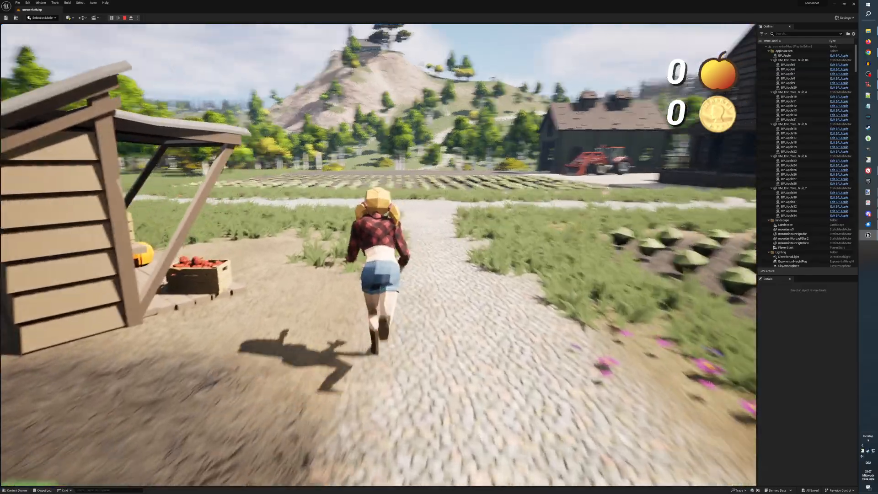
key("w")
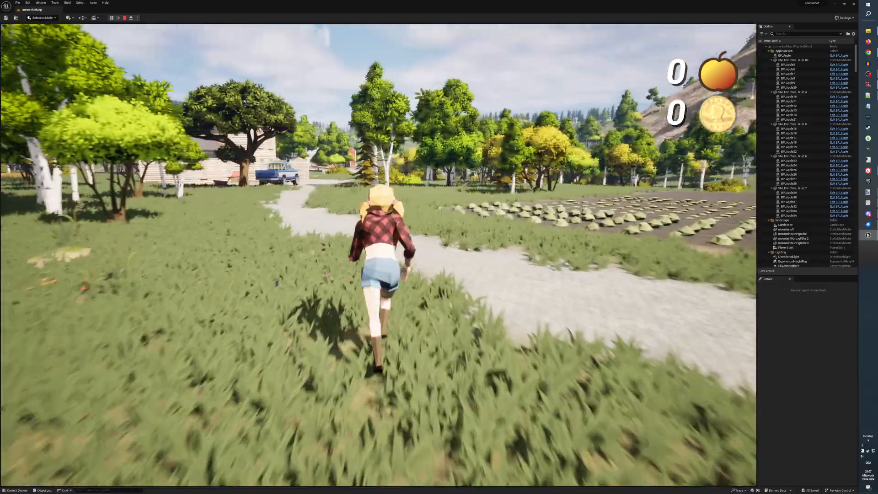
key("w")
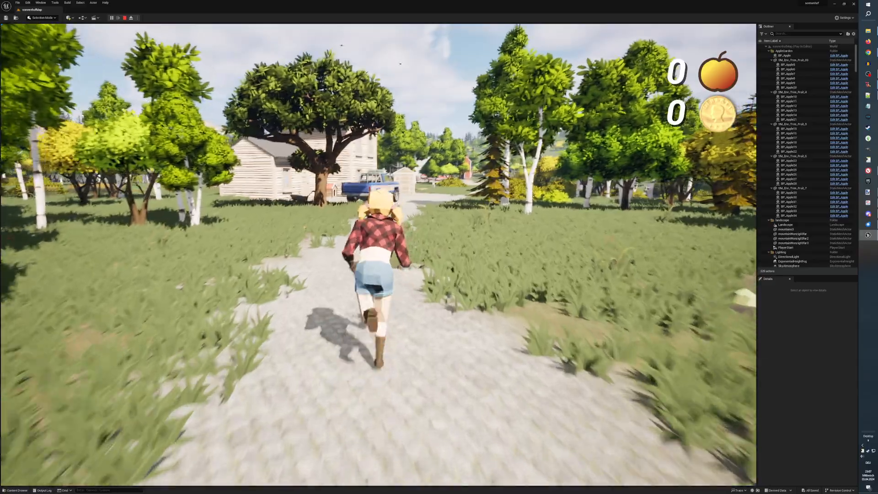
key("w")
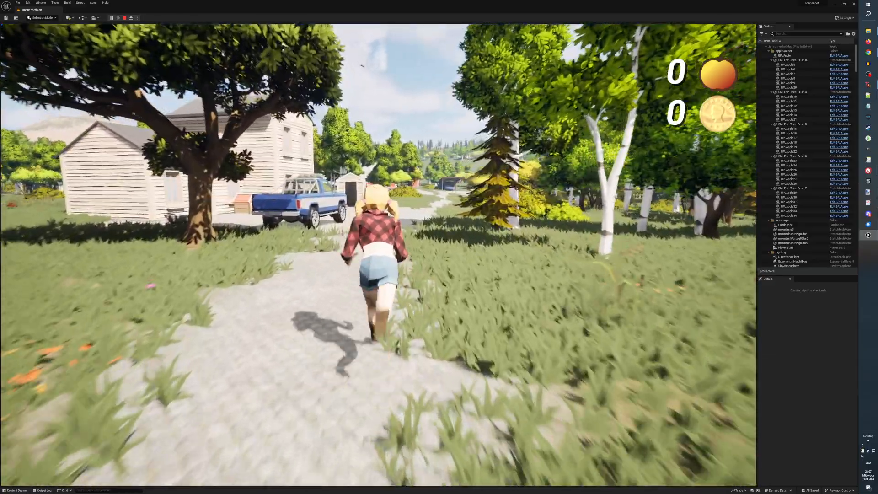
Run on past the wooden signpost and through the gap between the red barn and the blue car's shelter.
key("w")
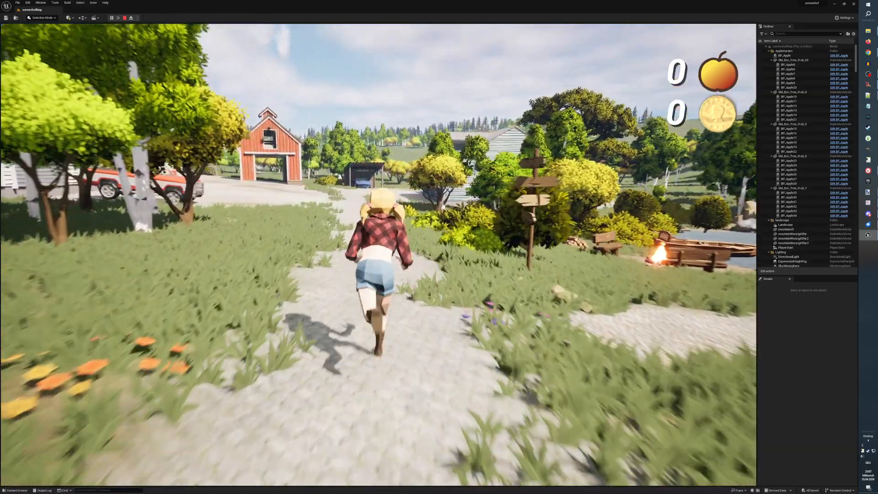
key("w")
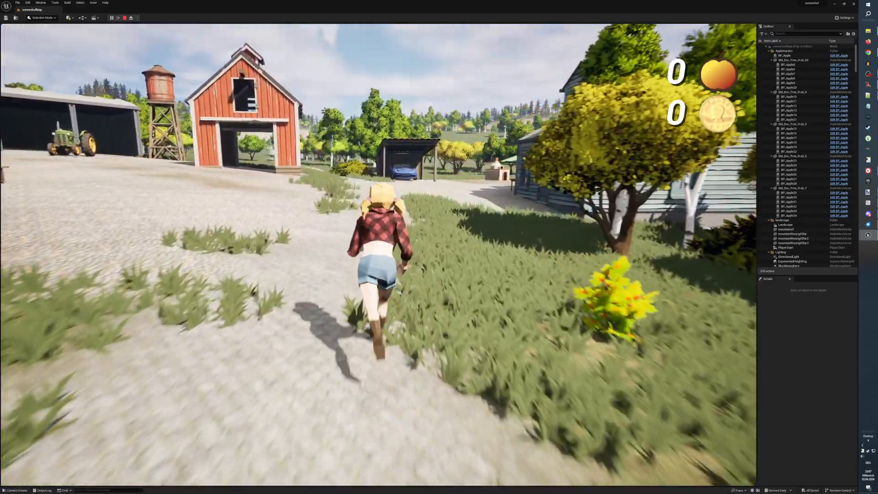
key("w")
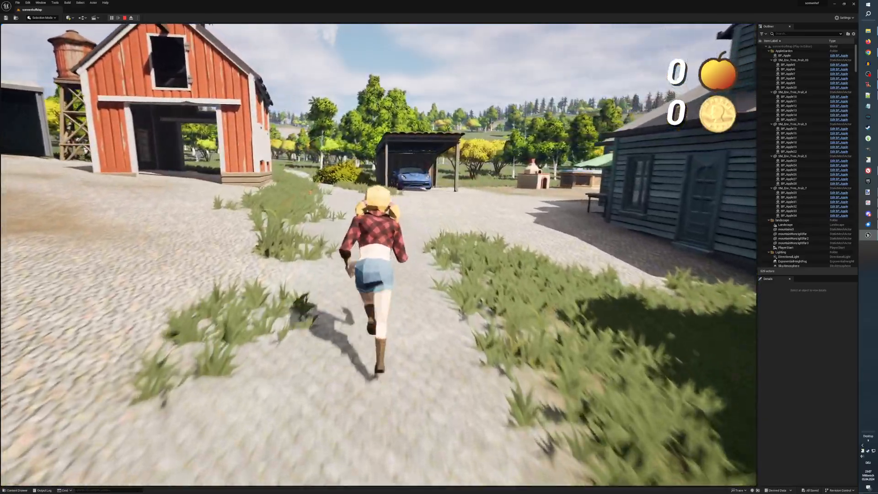
key("w")
key("w")
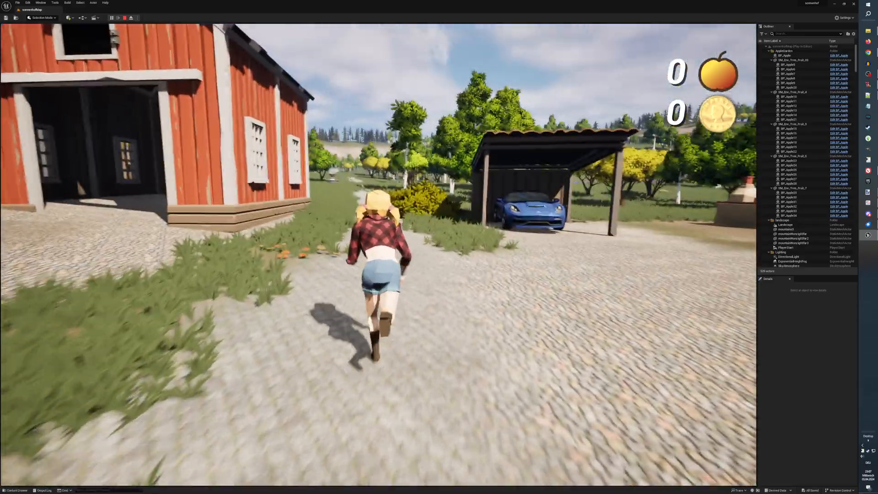
key("w")
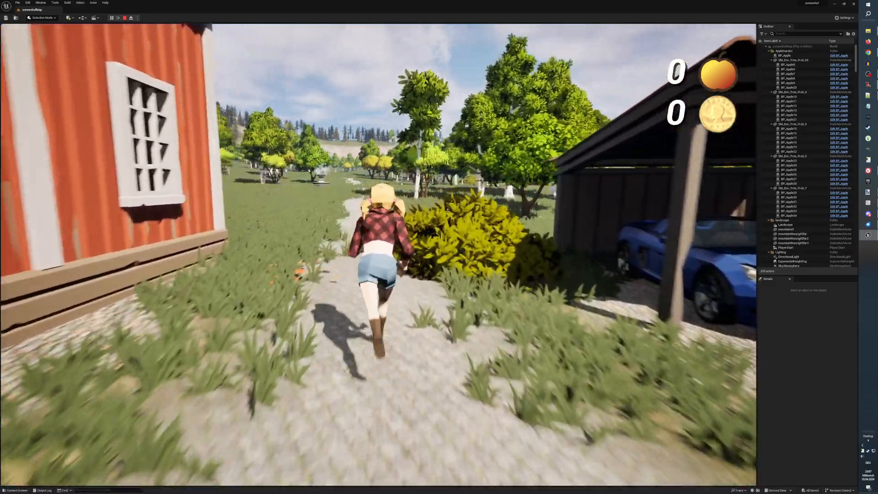
key("w")
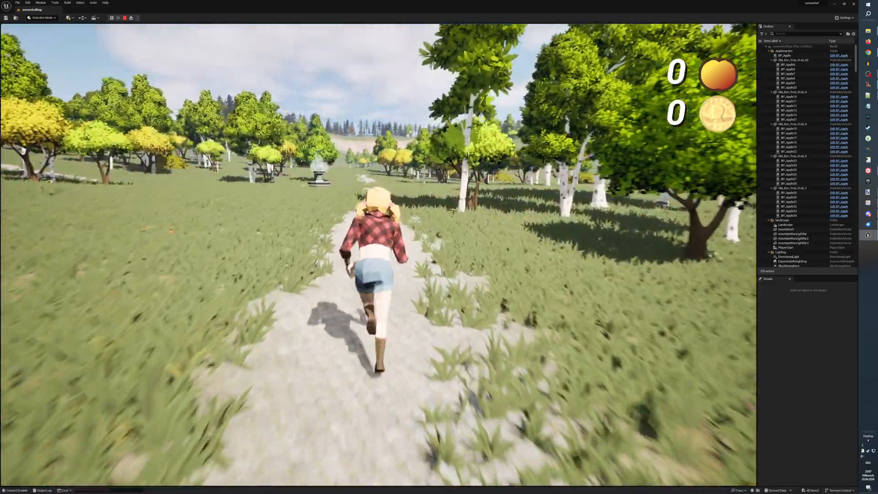
Follow the paved path past the fountain and through the meadow beside the yellow flower field.
key("w")
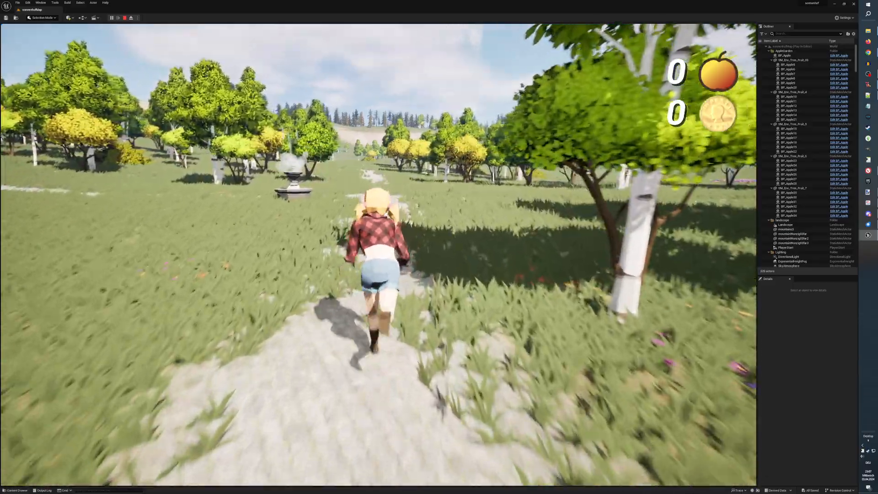
key("w")
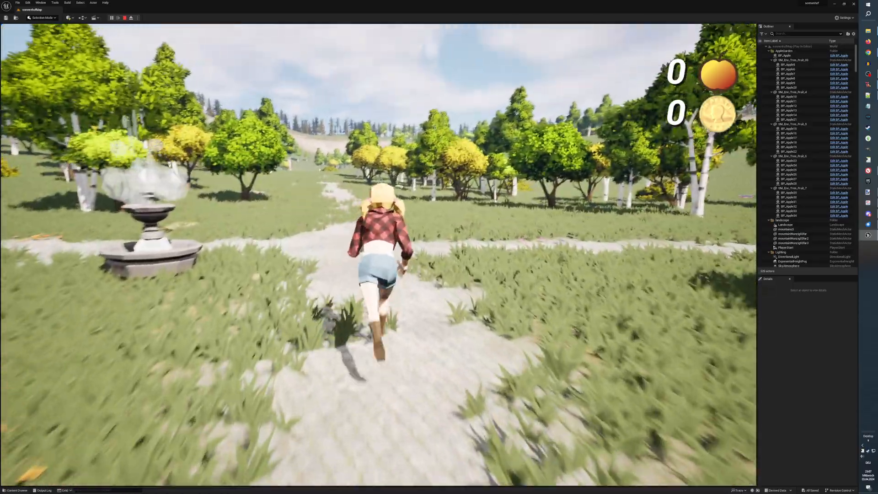
key("w")
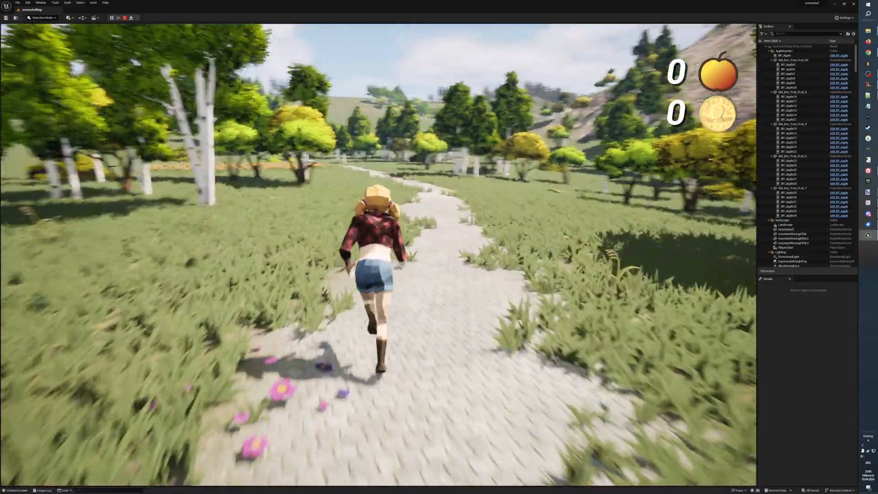
key("w")
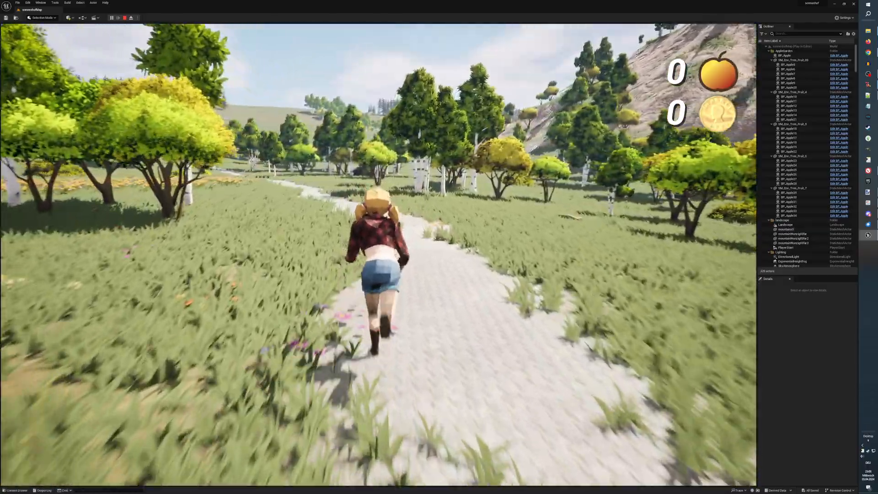
key("w")
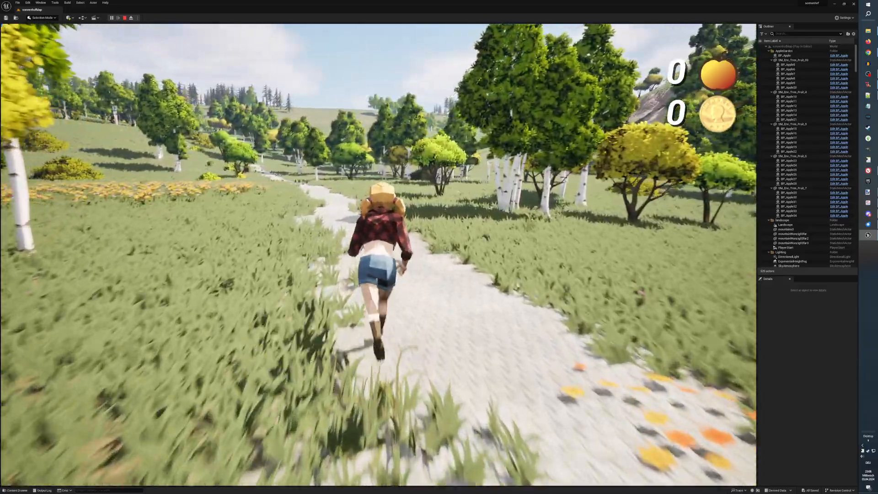
key("w")
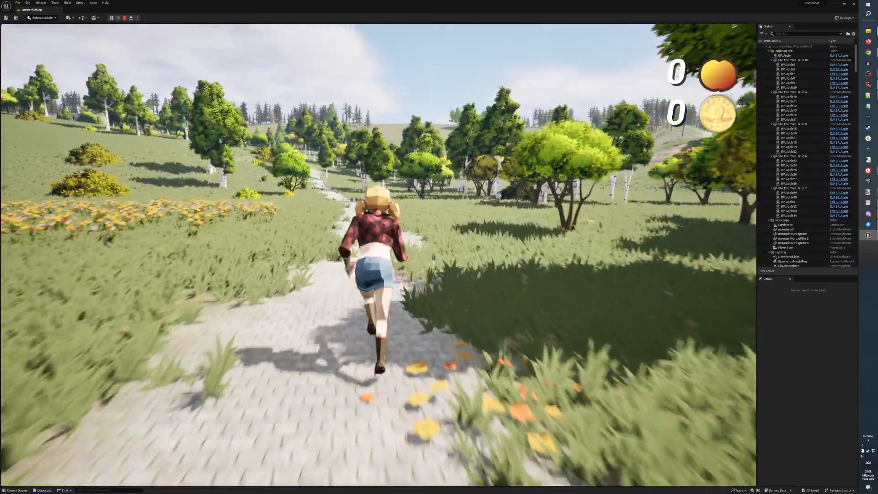
key("w")
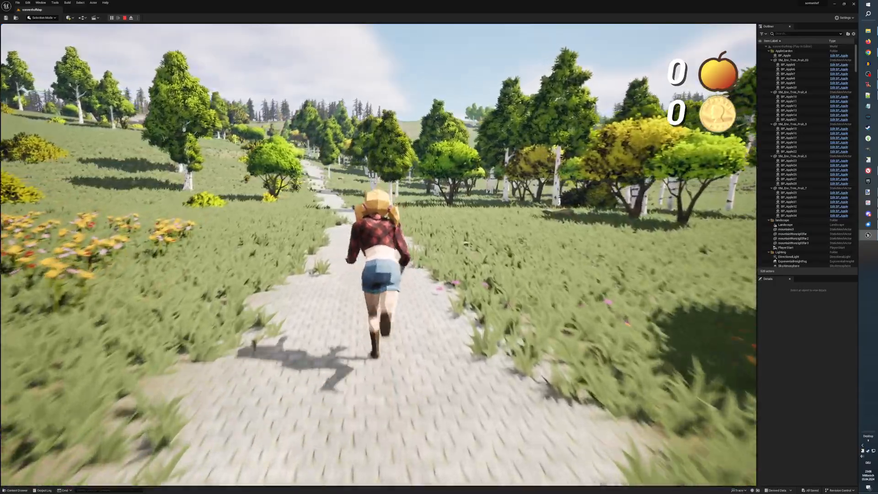
key("w")
Follow the path through the birch trees and past the large yellow bush until the lake is in view.
key("w")
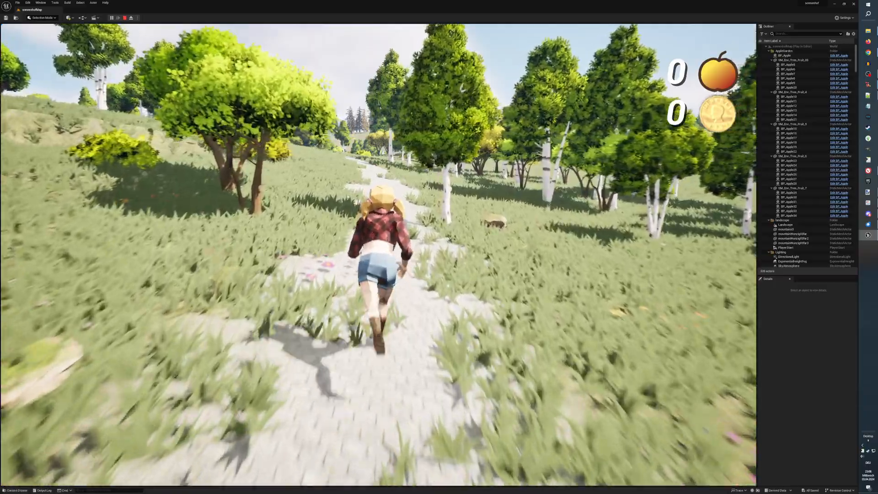
key("w")
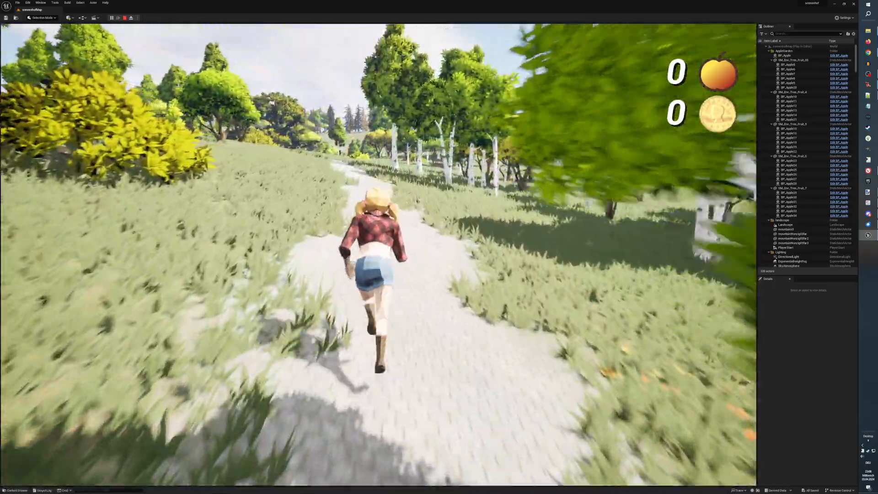
key("w")
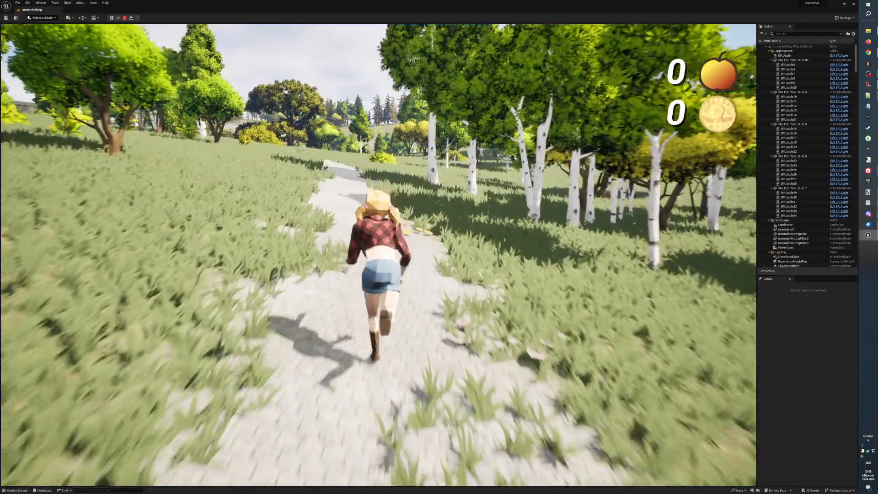
key("w")
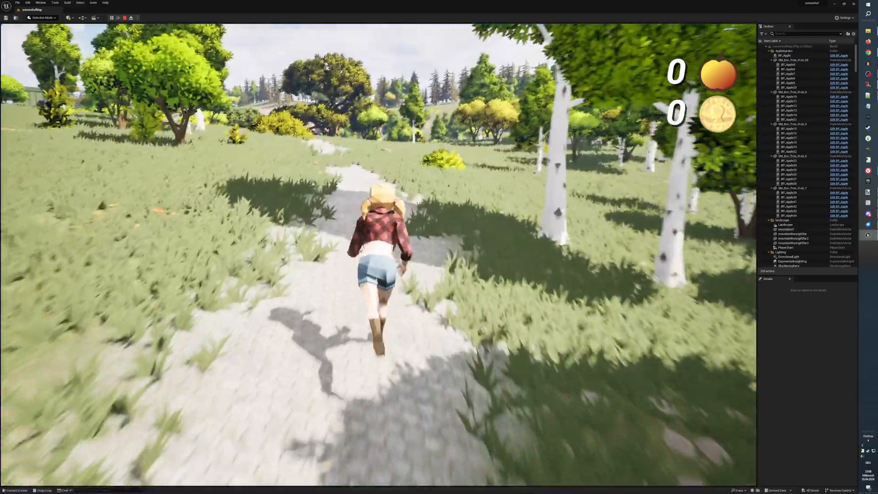
key("w")
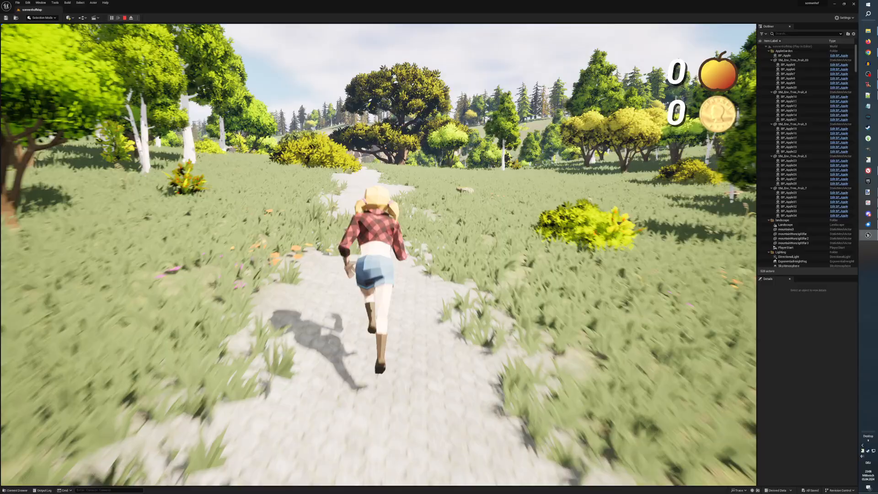
key("w")
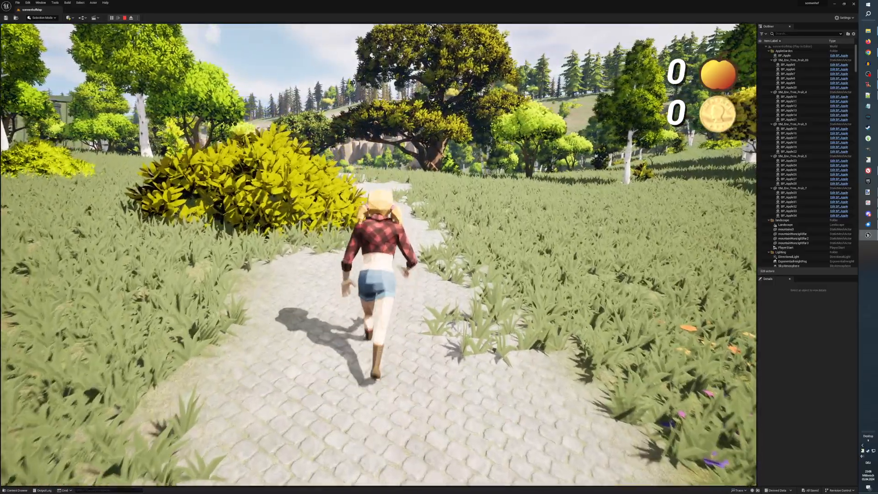
key("w")
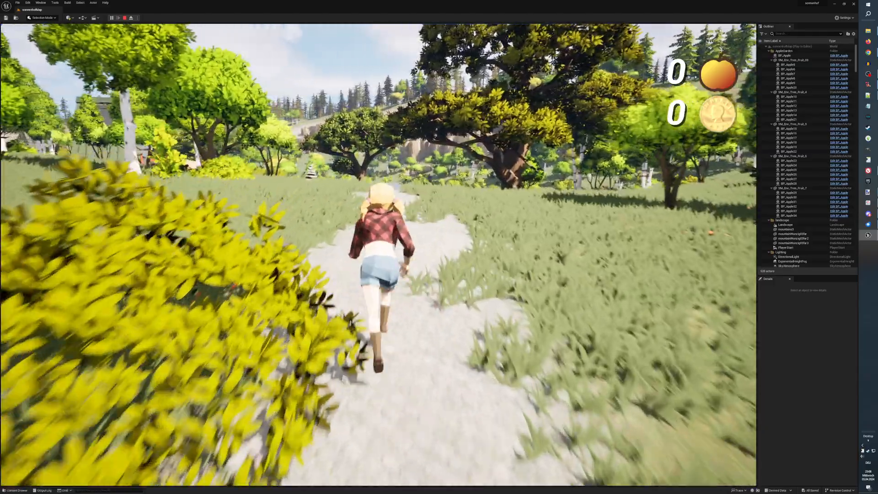
key("w")
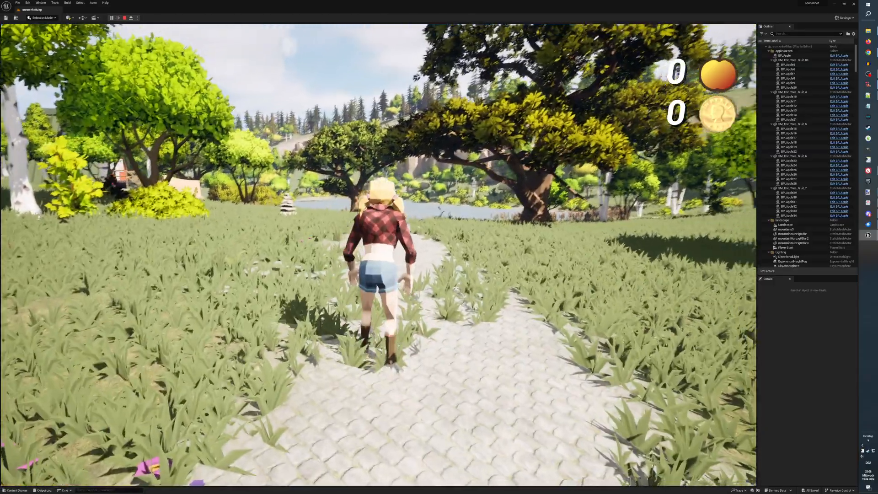
Inspect the lakeside camp and its campfire in play mode, walk into the red A-frame cabin, and return outside.
key("w")
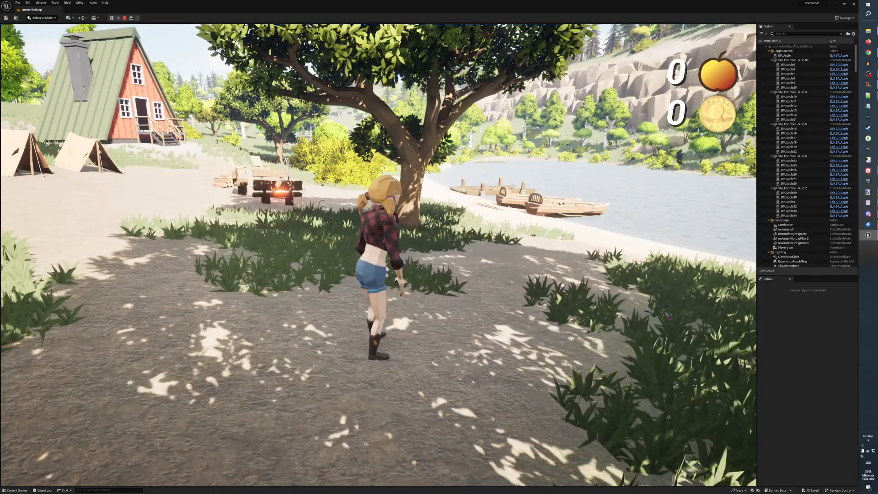
key("w")
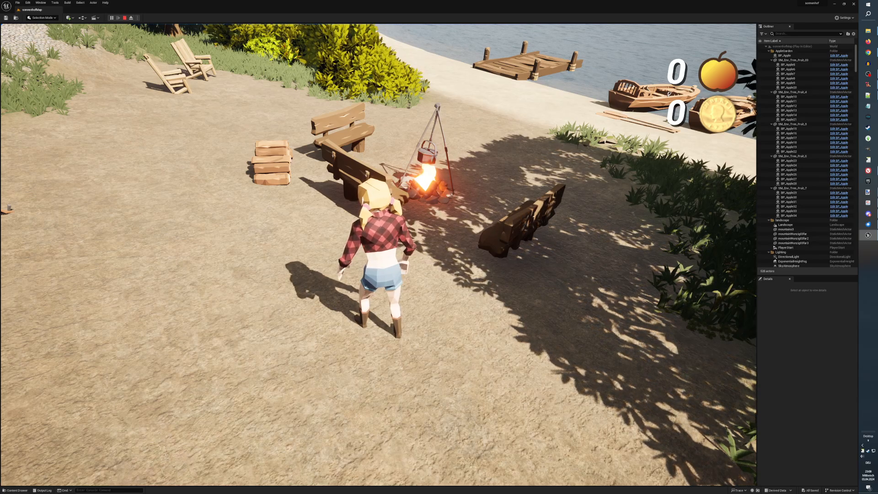
key("w")
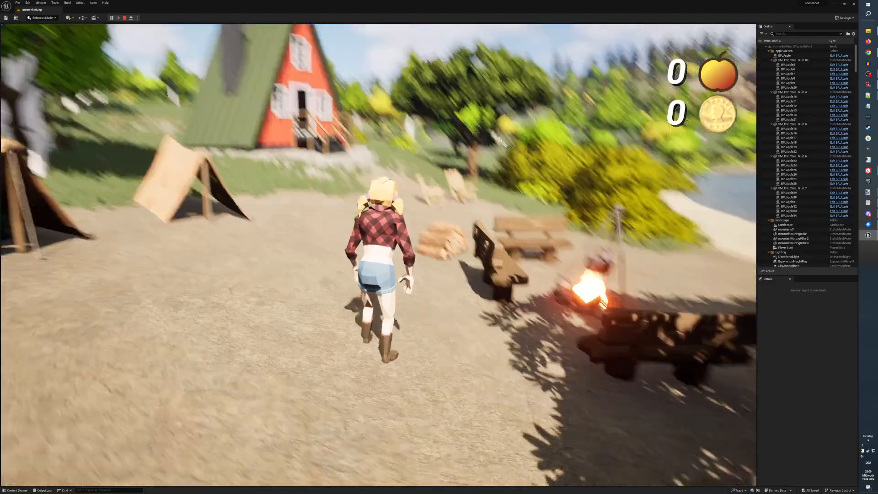
key("w")
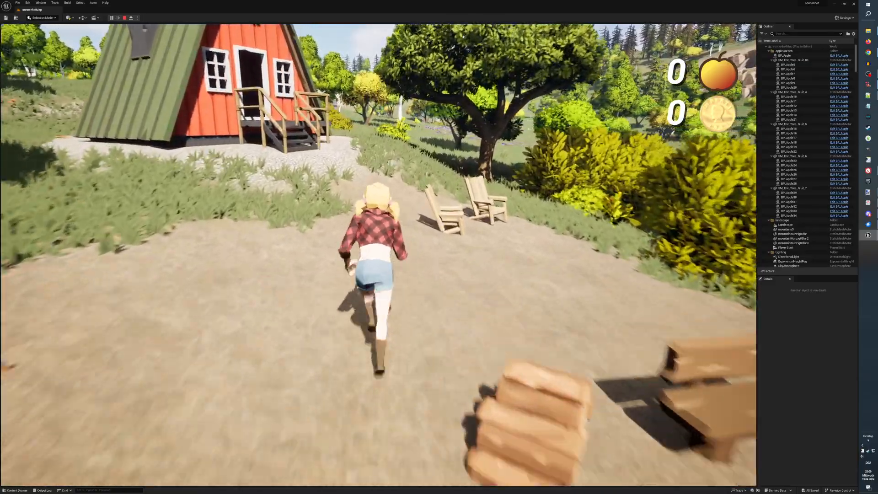
key("w")
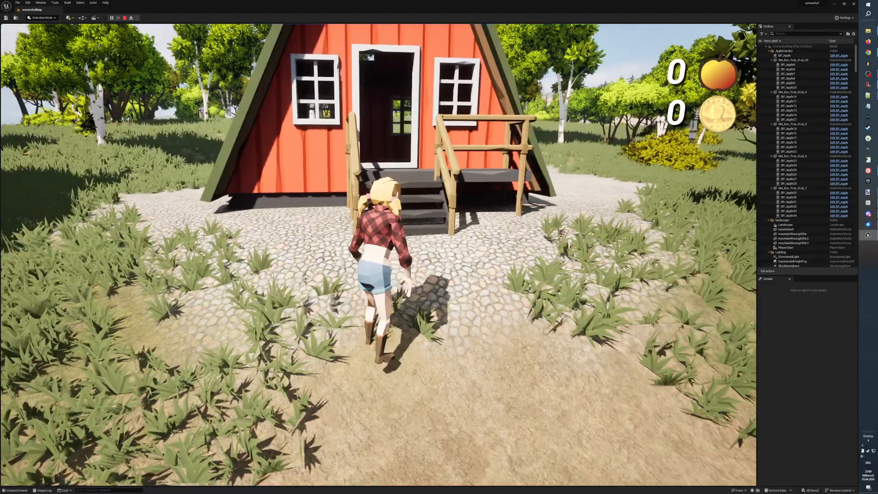
key("w")
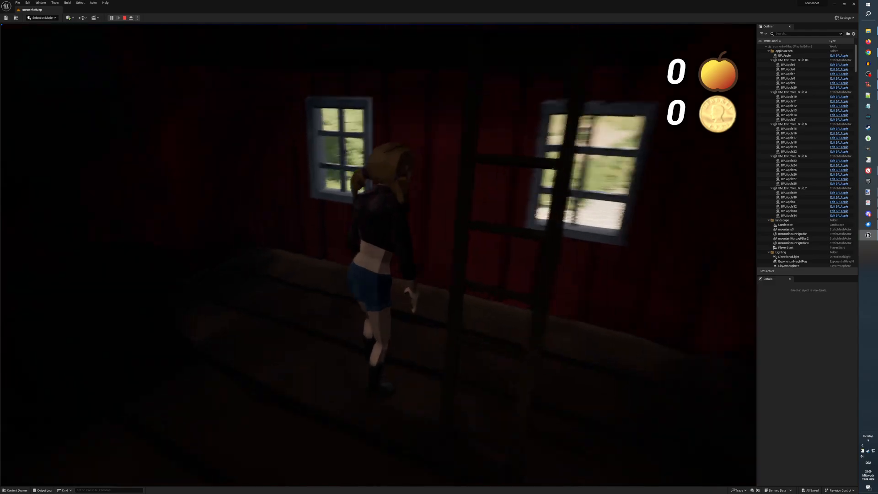
key("w")
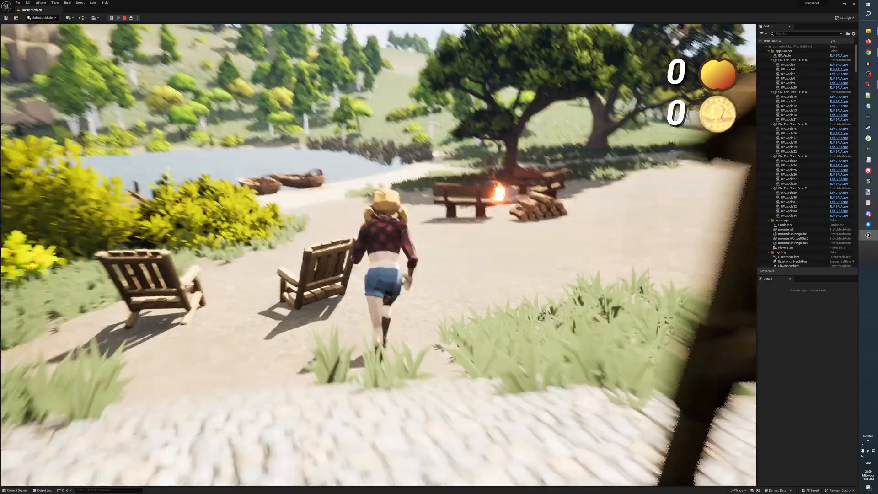
Walk from the camp along the lake's shore and wade into the water towards the water lilies to test the removed collision.
key("w")
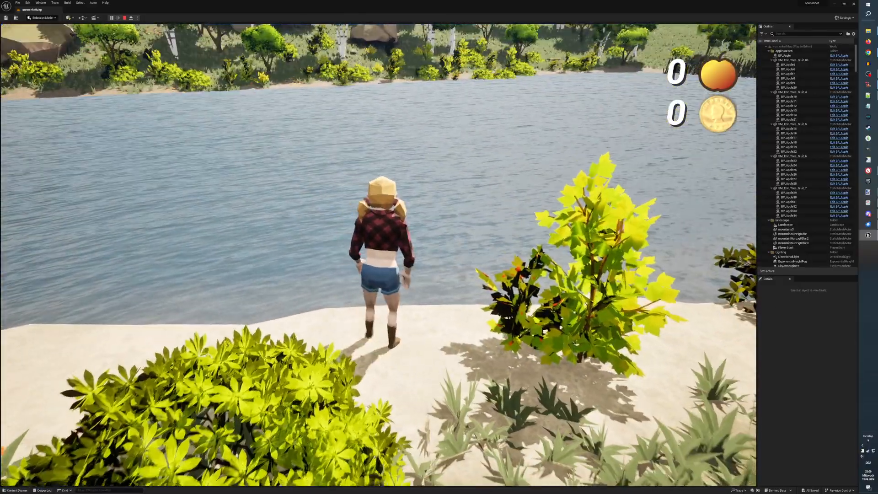
key("w")
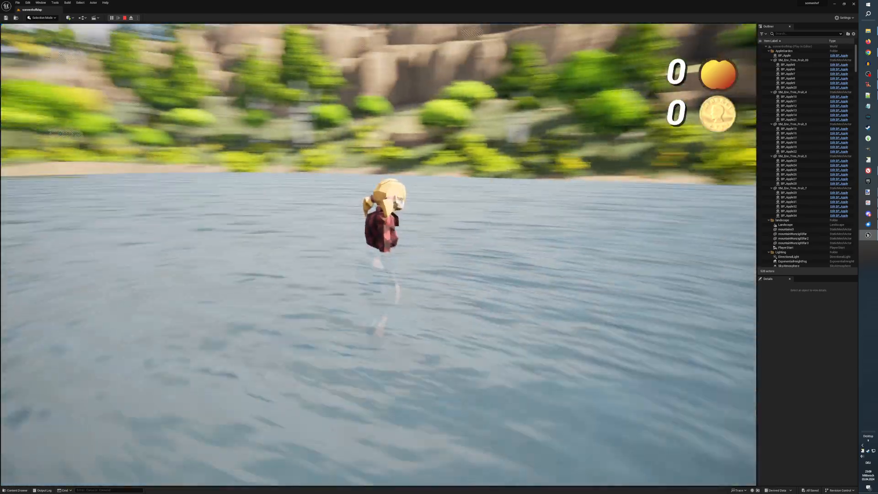
key("w")
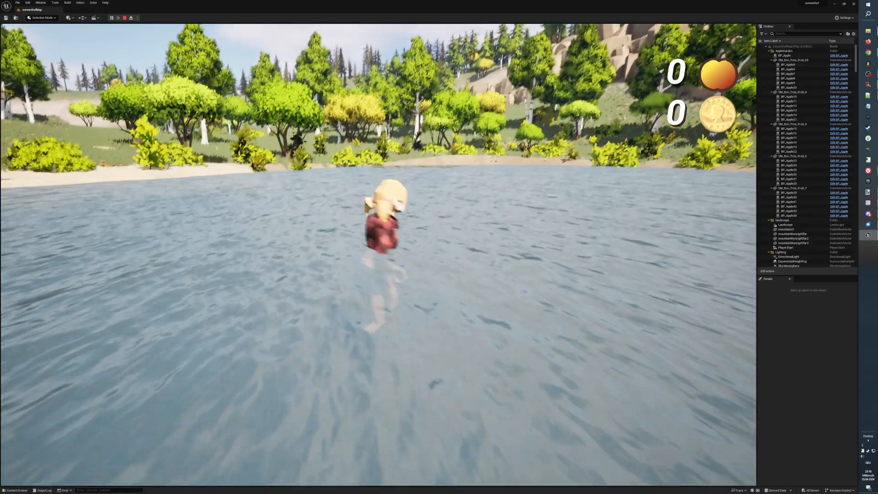
key("w")
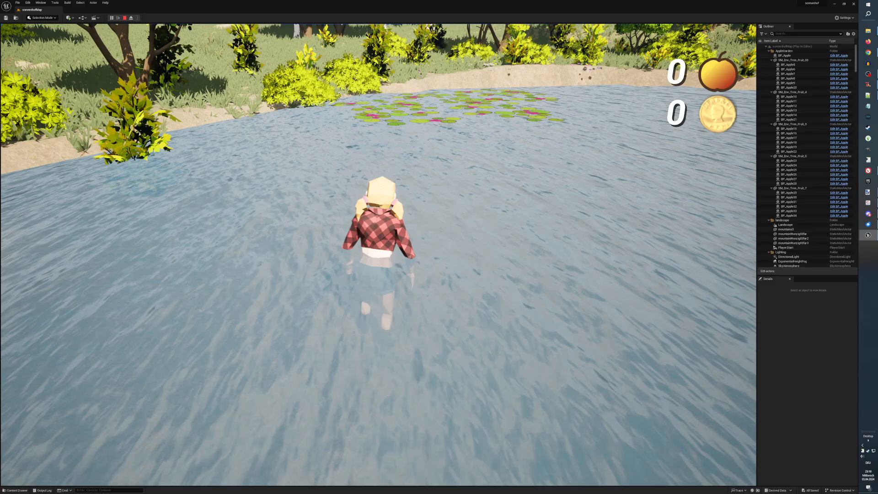
Wade back across the lake towards the wooden dock and walk ashore onto the sandy beach by the camp.
key("w")
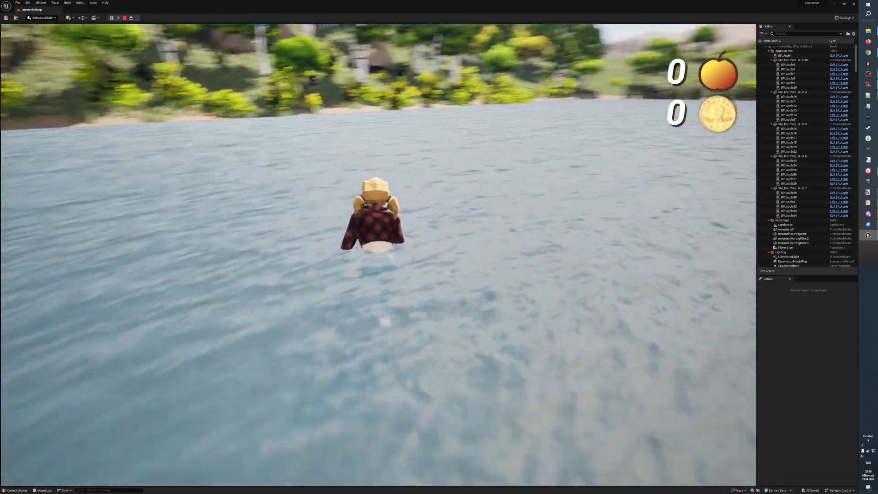
key("w")
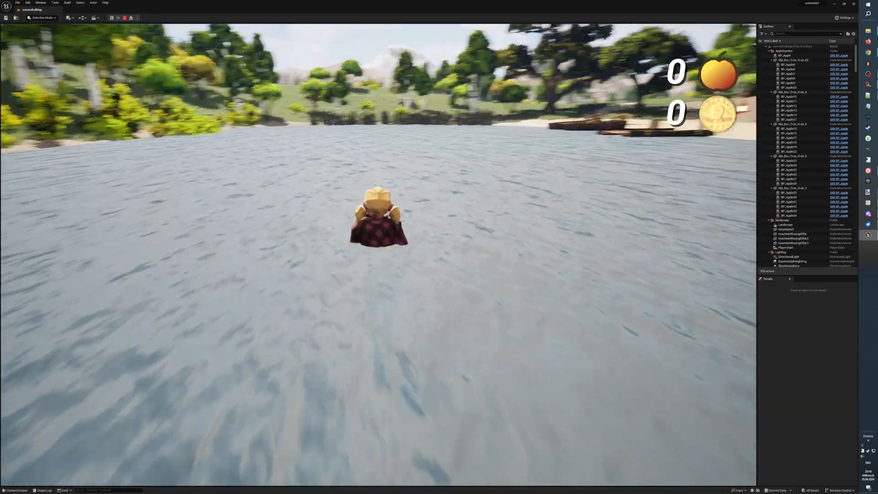
key("w")
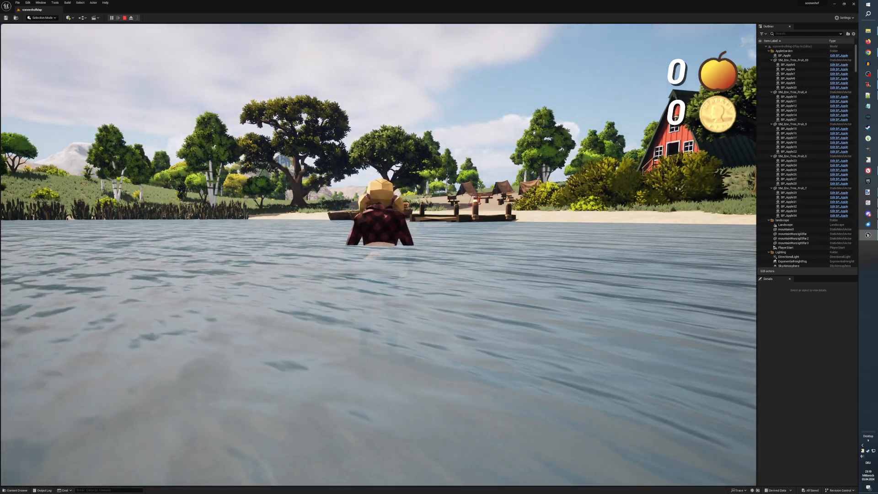
key("w")
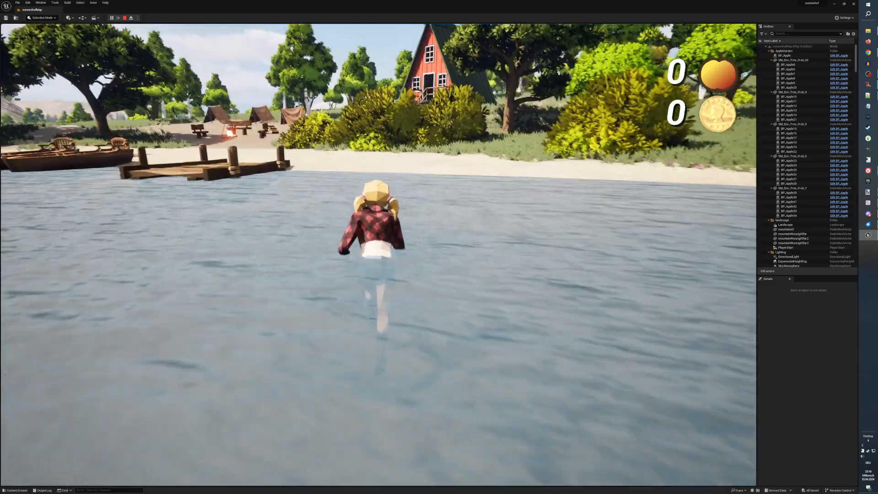
key("w")
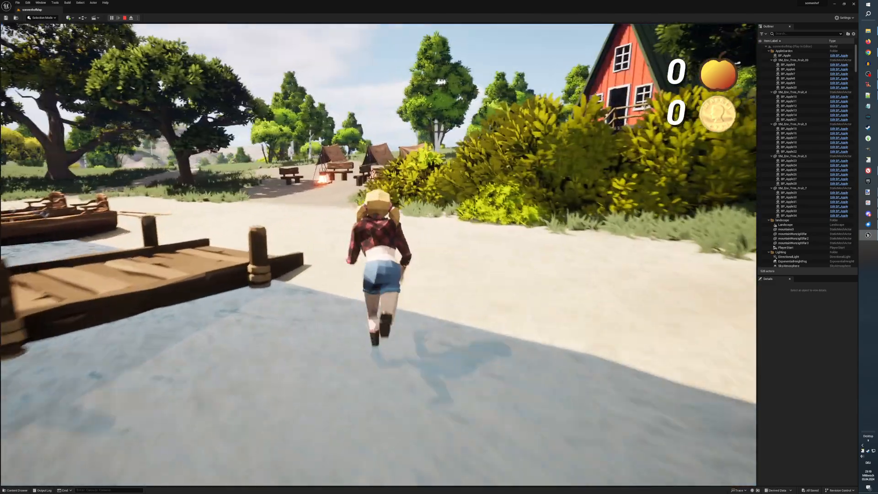
key("w")
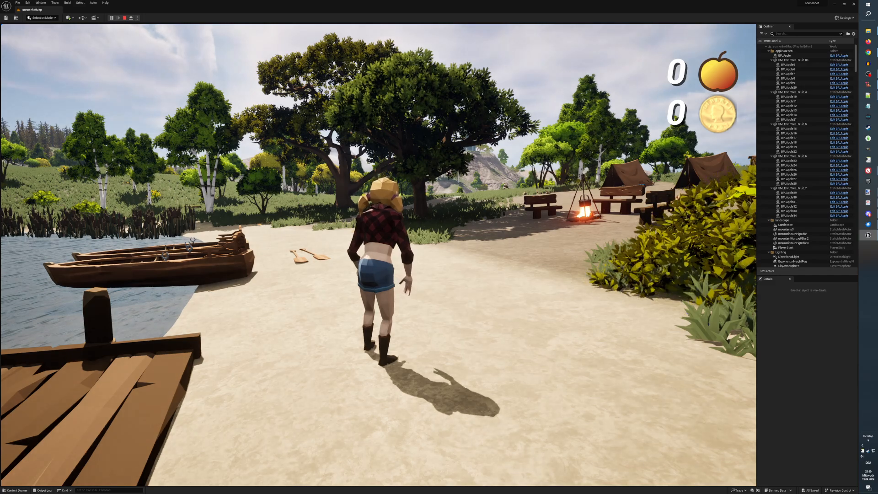